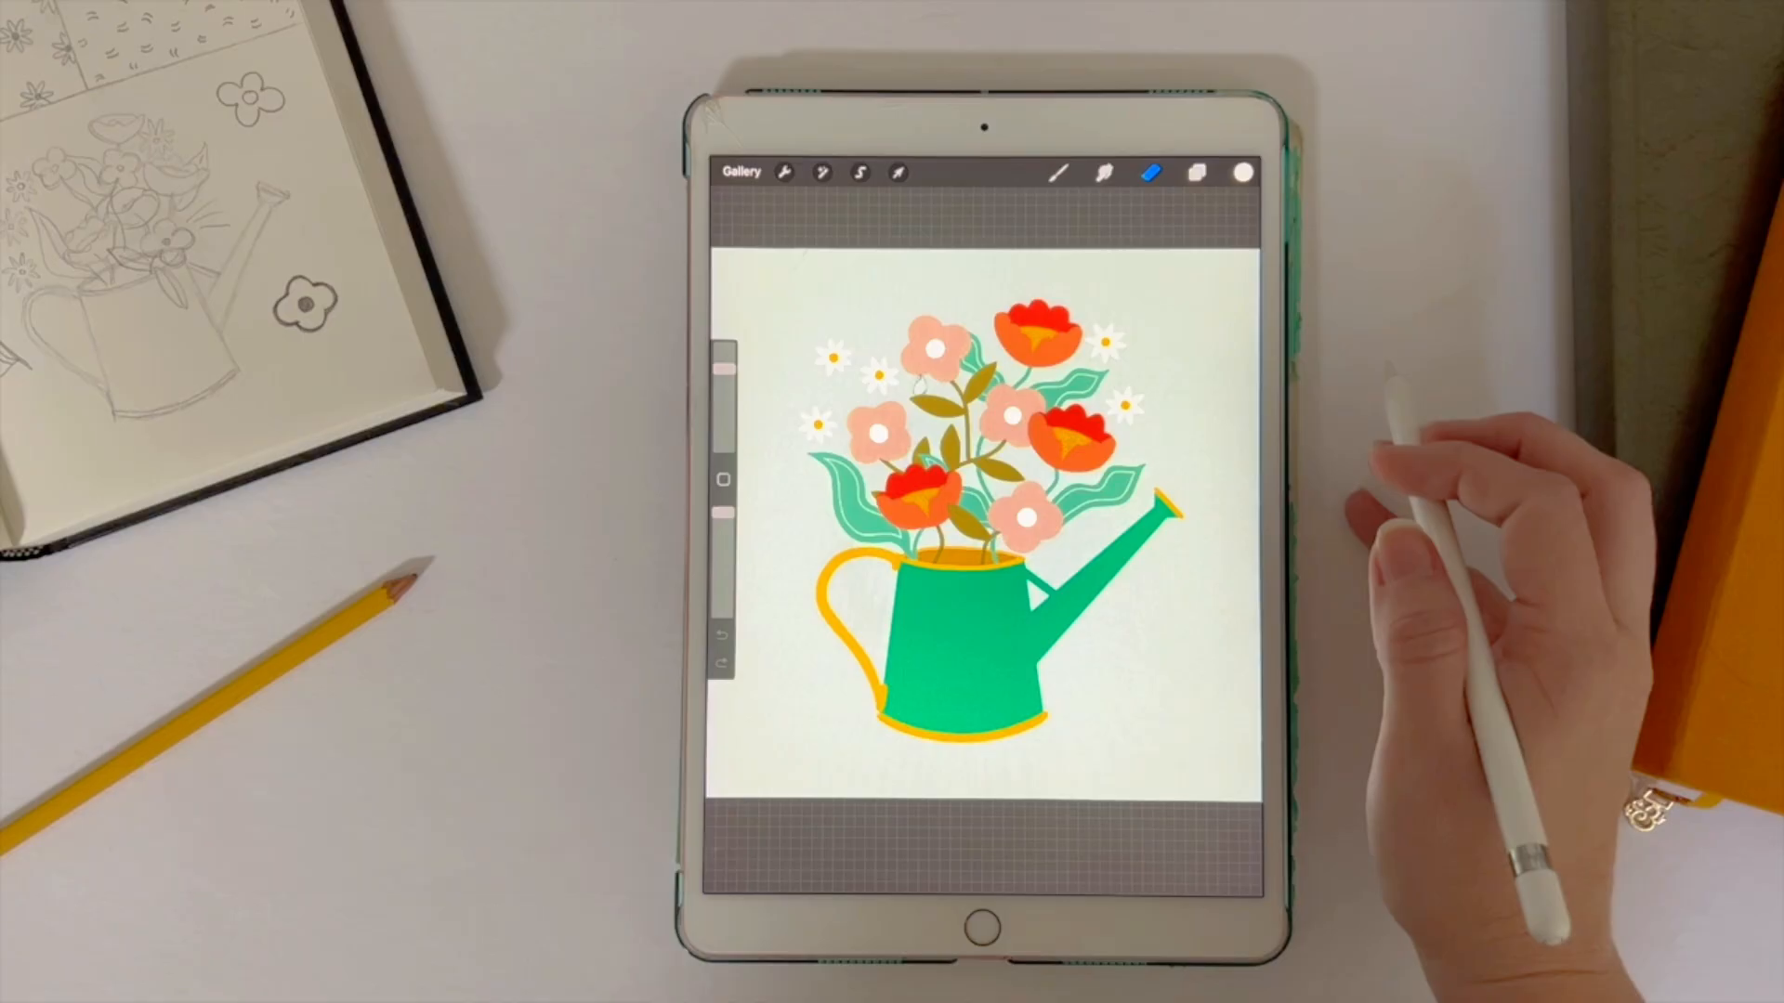
# Step: Delete the hidden sketch layer, Layer 7 and Layer 11 above Layer 8
pyautogui.click(1196, 172)
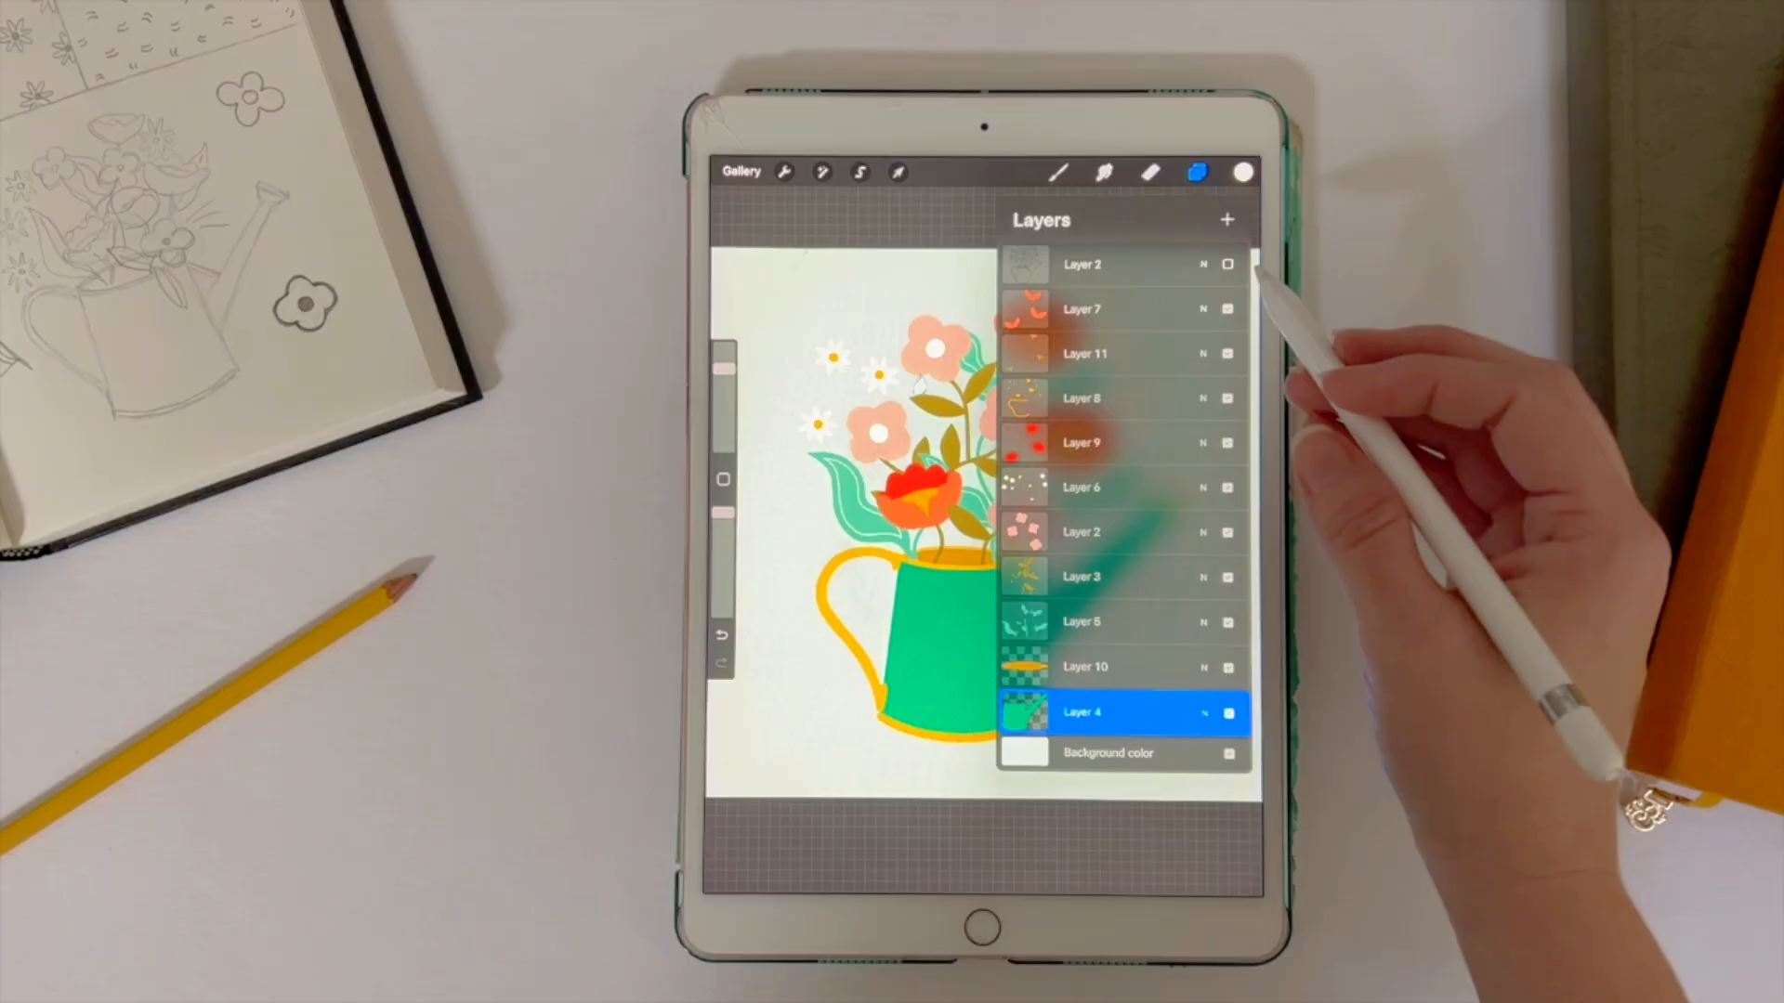
pyautogui.click(1133, 265)
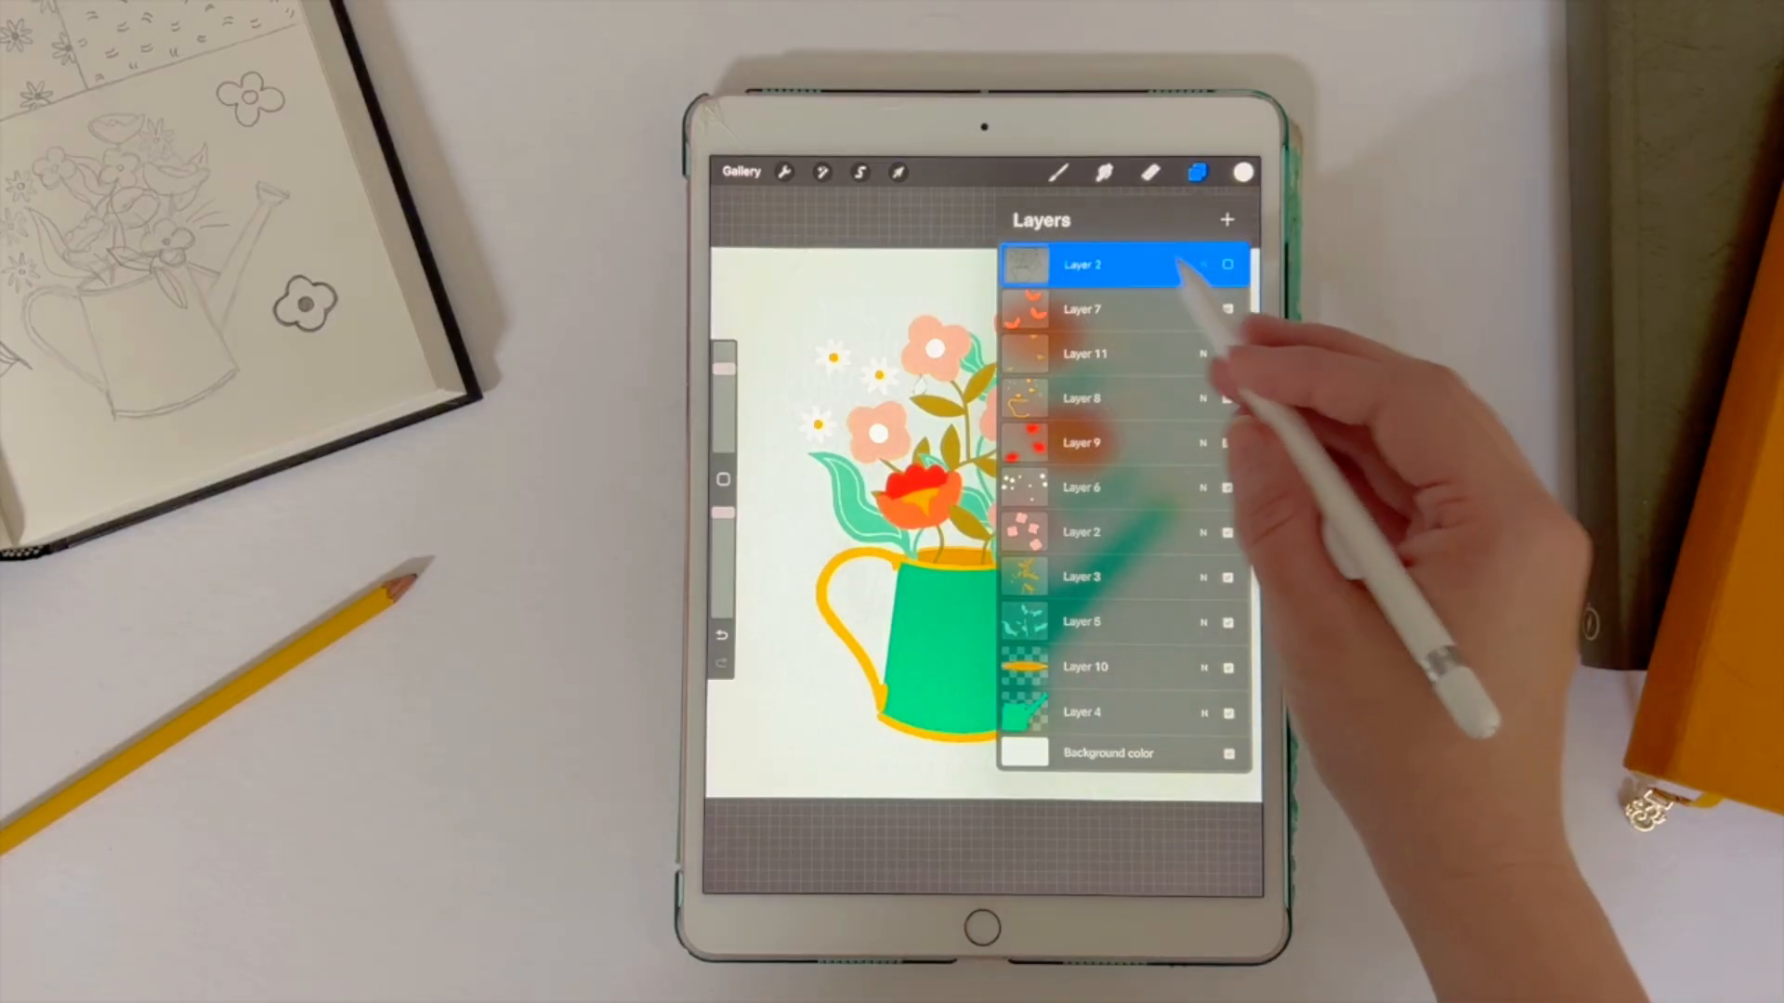
pyautogui.moveTo(1198, 265); pyautogui.dragTo(1105, 264)
pyautogui.click(1228, 265)
pyautogui.click(1225, 265)
pyautogui.moveTo(1199, 265); pyautogui.dragTo(1105, 265)
pyautogui.click(1224, 264)
# Step: Delete Layer 9 and all the artwork layers beneath Layer 6, keeping only Layer 8 and Layer 6
pyautogui.moveTo(1199, 309); pyautogui.dragTo(1106, 308)
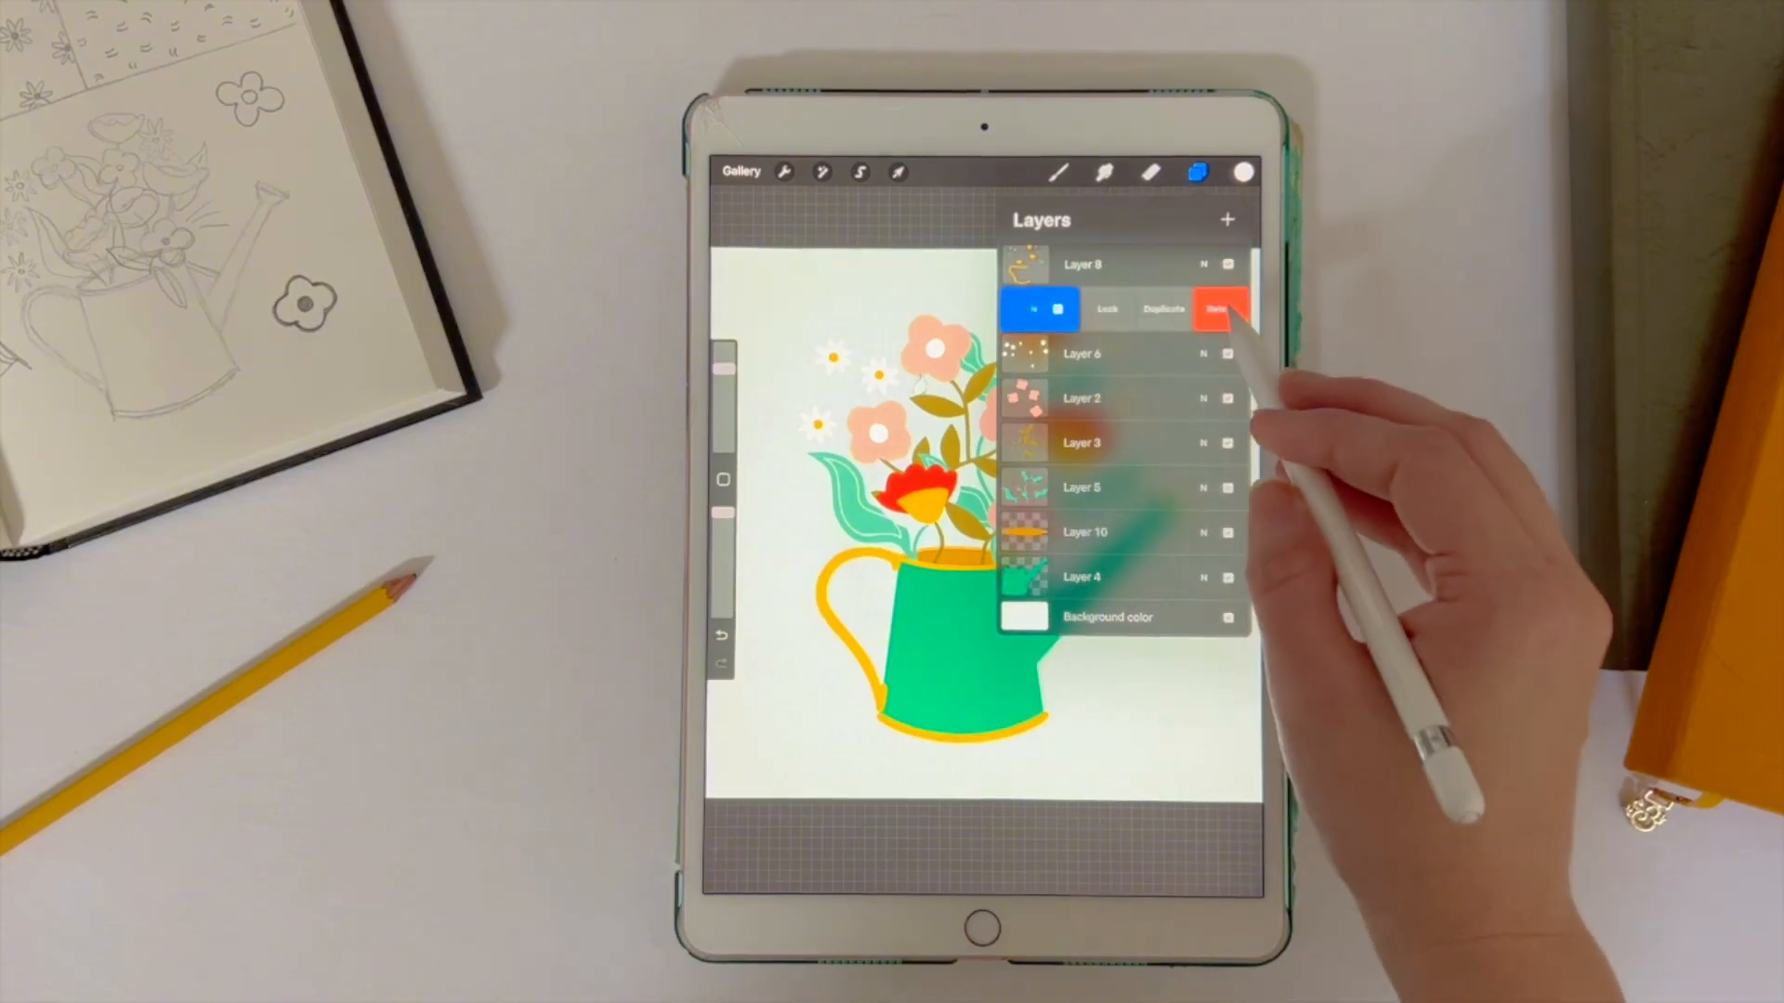
pyautogui.click(1224, 309)
pyautogui.click(1224, 354)
pyautogui.moveTo(1198, 353); pyautogui.dragTo(1106, 354)
pyautogui.click(1225, 354)
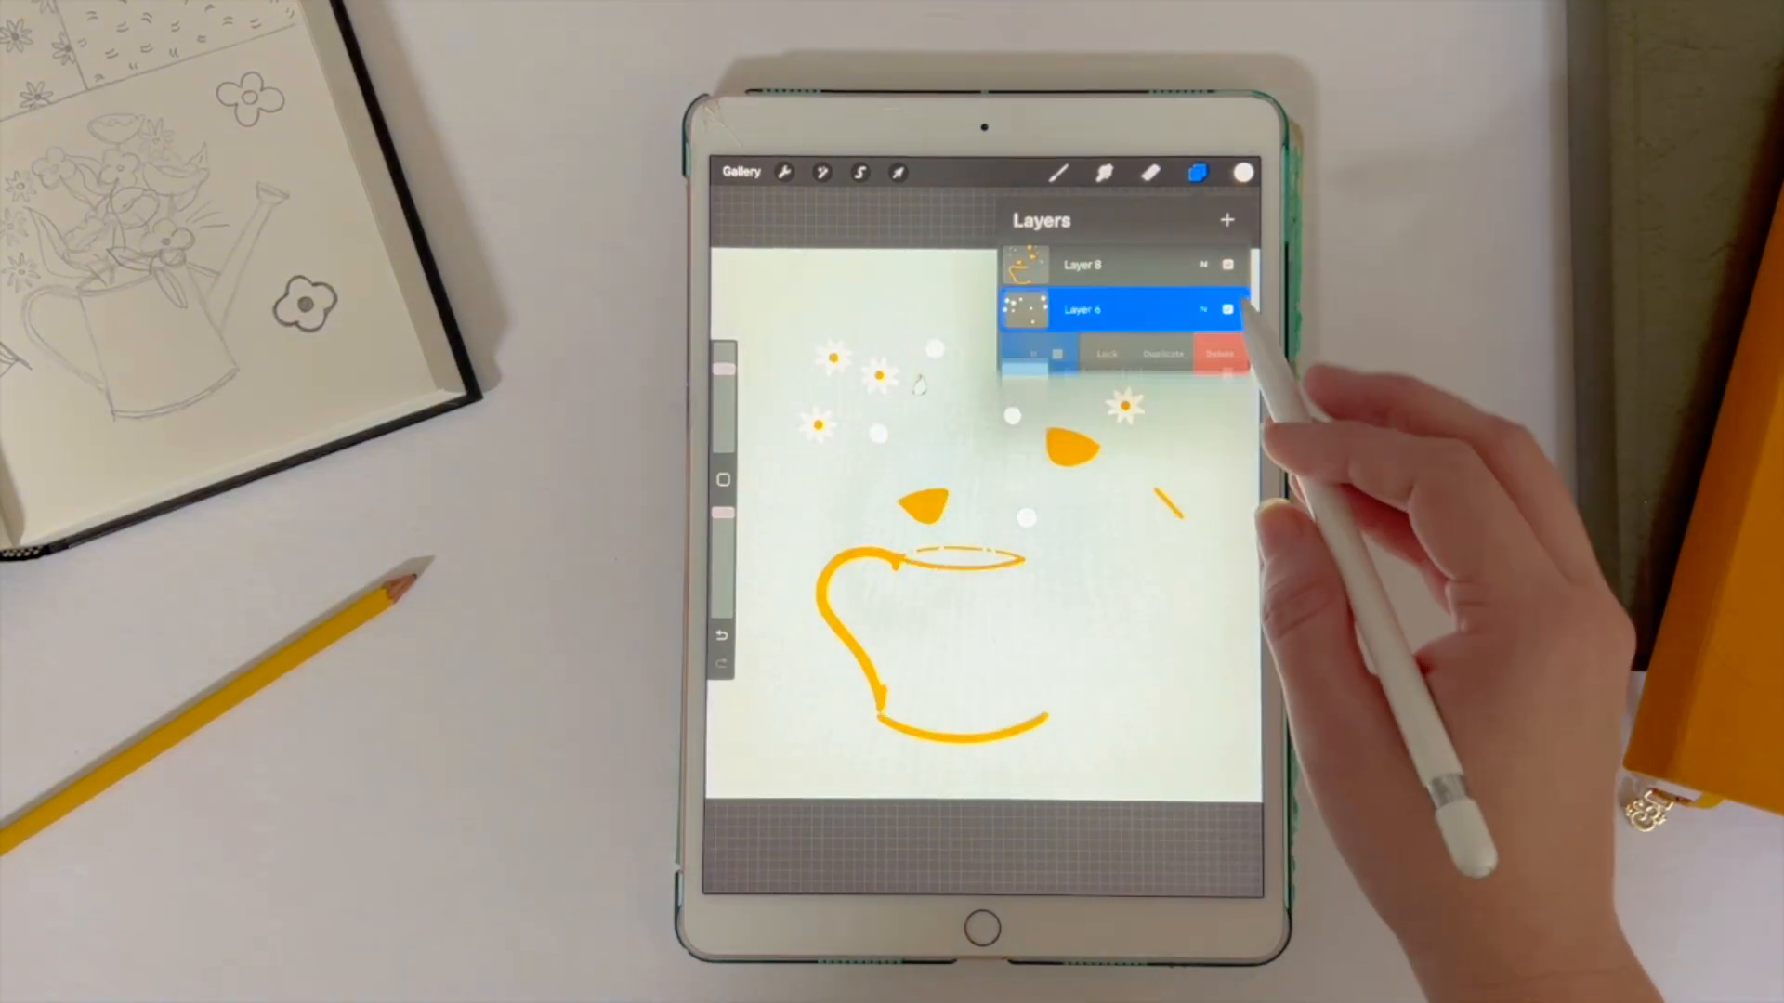
# Step: Erase the yellow watering can trim and large flower shapes from Layer 8, leaving the daisy centres
pyautogui.click(1115, 264)
pyautogui.click(1151, 173)
pyautogui.click(1151, 172)
pyautogui.moveTo(724, 369); pyautogui.dragTo(724, 347)
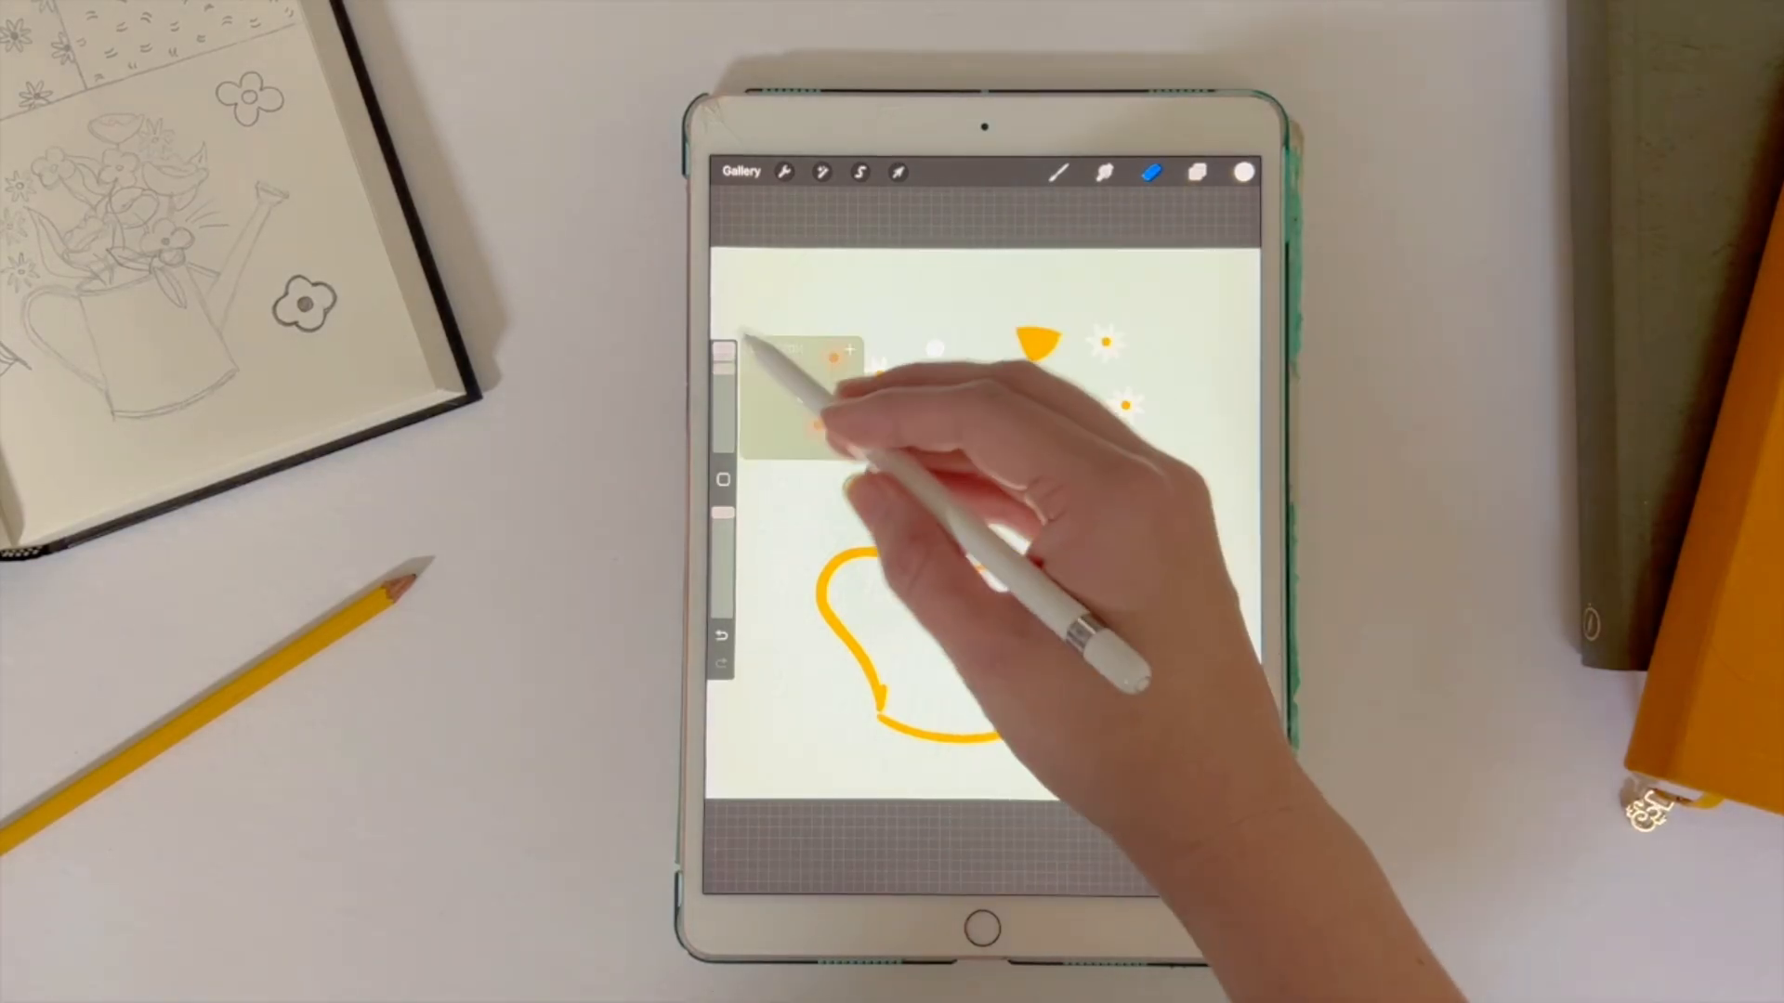
pyautogui.moveTo(905, 563)
pyautogui.mouseDown()
pyautogui.moveTo(991, 563)
pyautogui.moveTo(938, 529)
pyautogui.mouseUp()
pyautogui.moveTo(985, 474)
pyautogui.mouseDown()
pyautogui.moveTo(814, 610)
pyautogui.moveTo(928, 745)
pyautogui.moveTo(1071, 708)
pyautogui.moveTo(901, 747)
pyautogui.moveTo(1181, 481)
pyautogui.moveTo(1102, 431)
pyautogui.moveTo(1050, 441)
pyautogui.moveTo(1027, 327)
pyautogui.mouseUp()
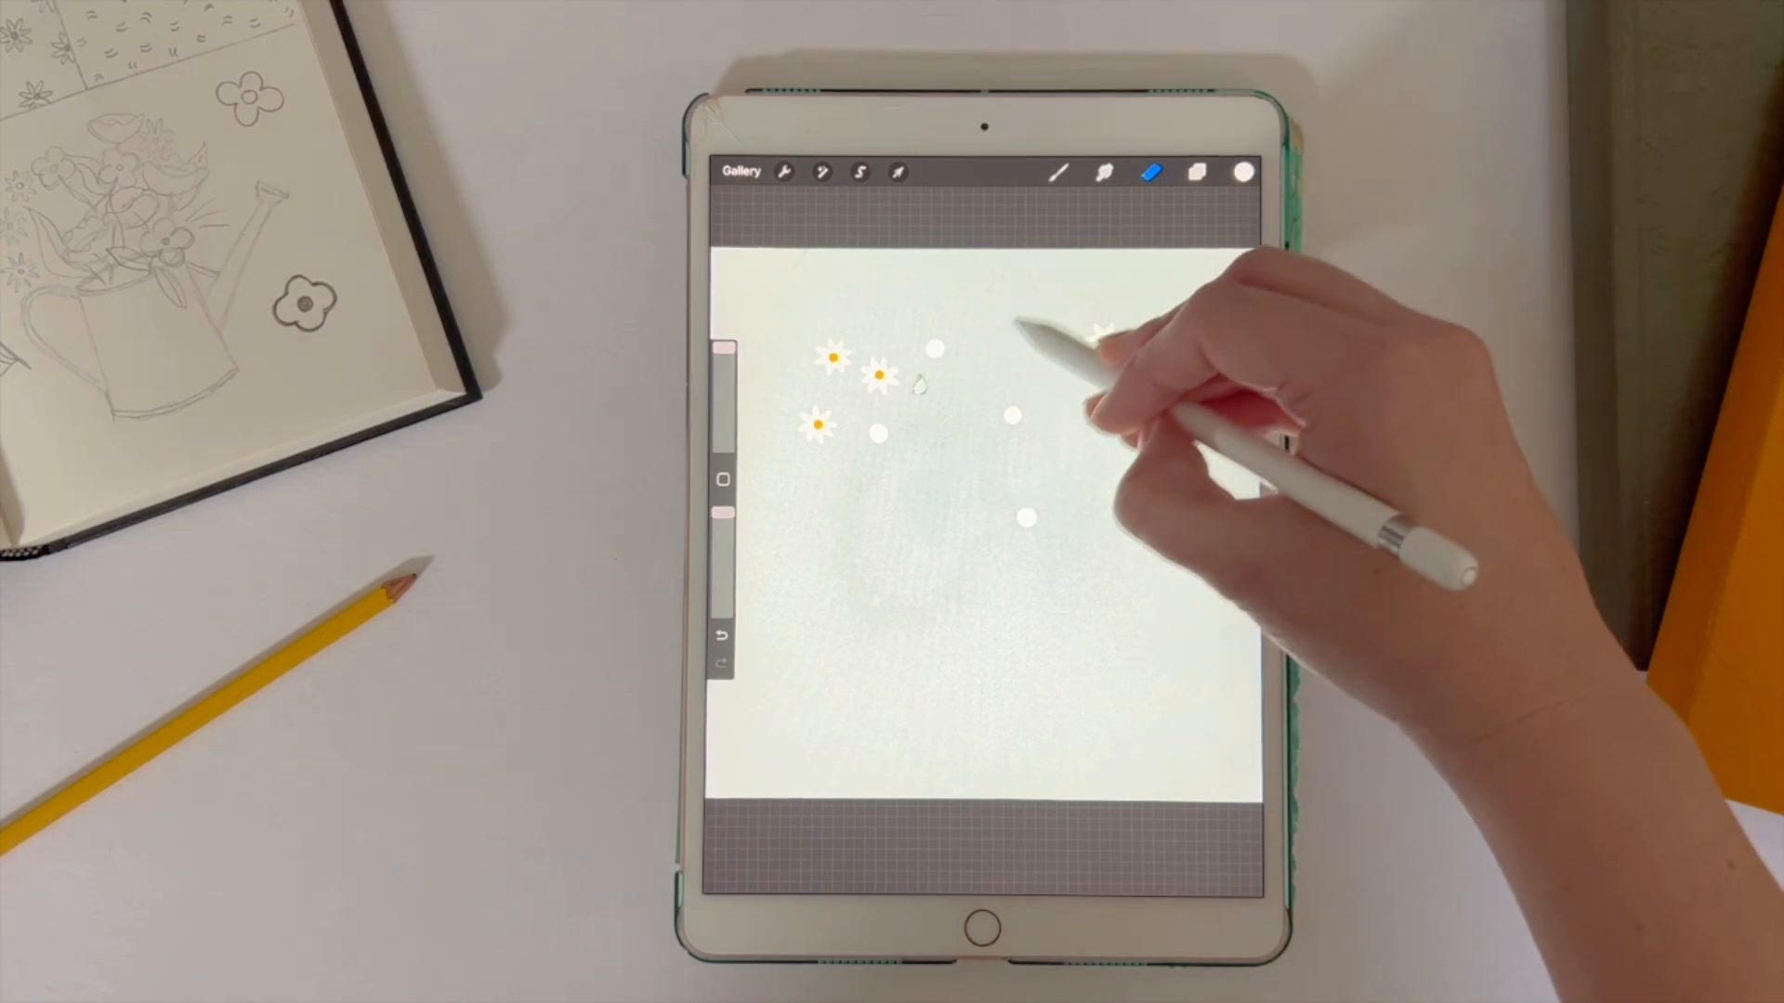
# Step: Erase the loose white flower centres from Layer 6, leaving only the daisy petals
pyautogui.click(1197, 173)
pyautogui.click(1120, 307)
pyautogui.click(1017, 423)
pyautogui.click(1027, 518)
pyautogui.click(939, 346)
pyautogui.click(881, 431)
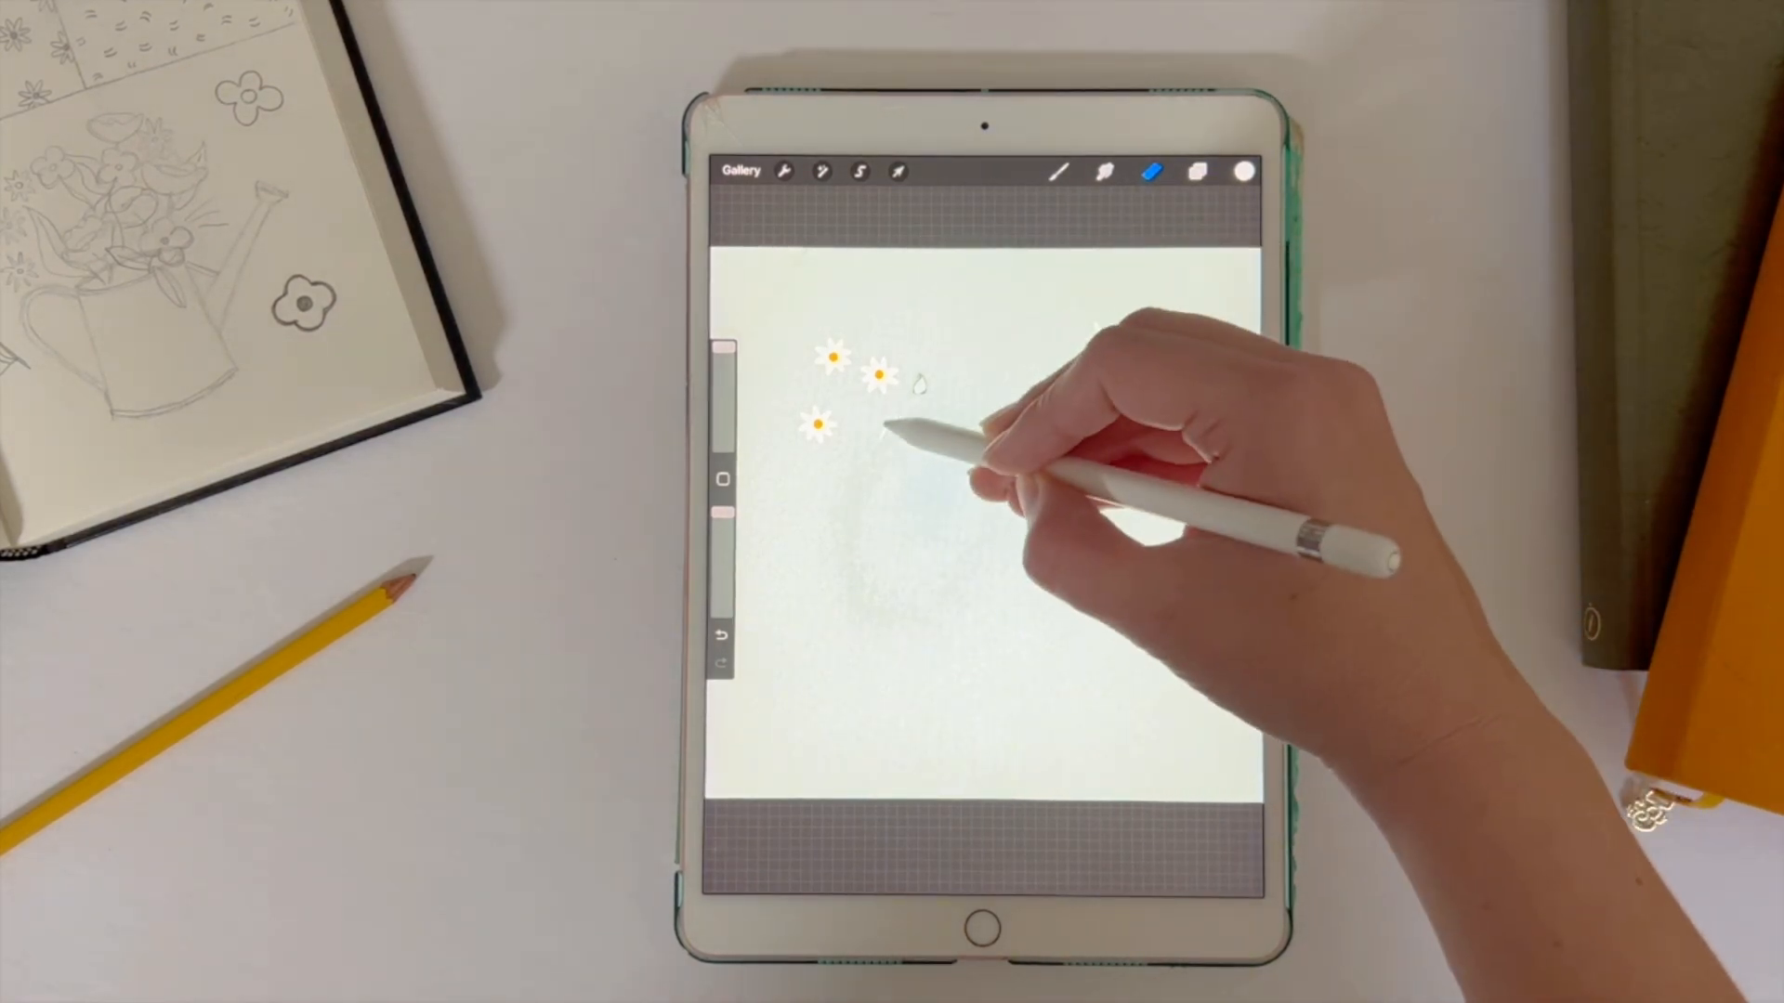
# Step: Choose a near-black colour, turn on Alpha Lock for Layer 6 and fill the daisy petals with it
pyautogui.click(1199, 173)
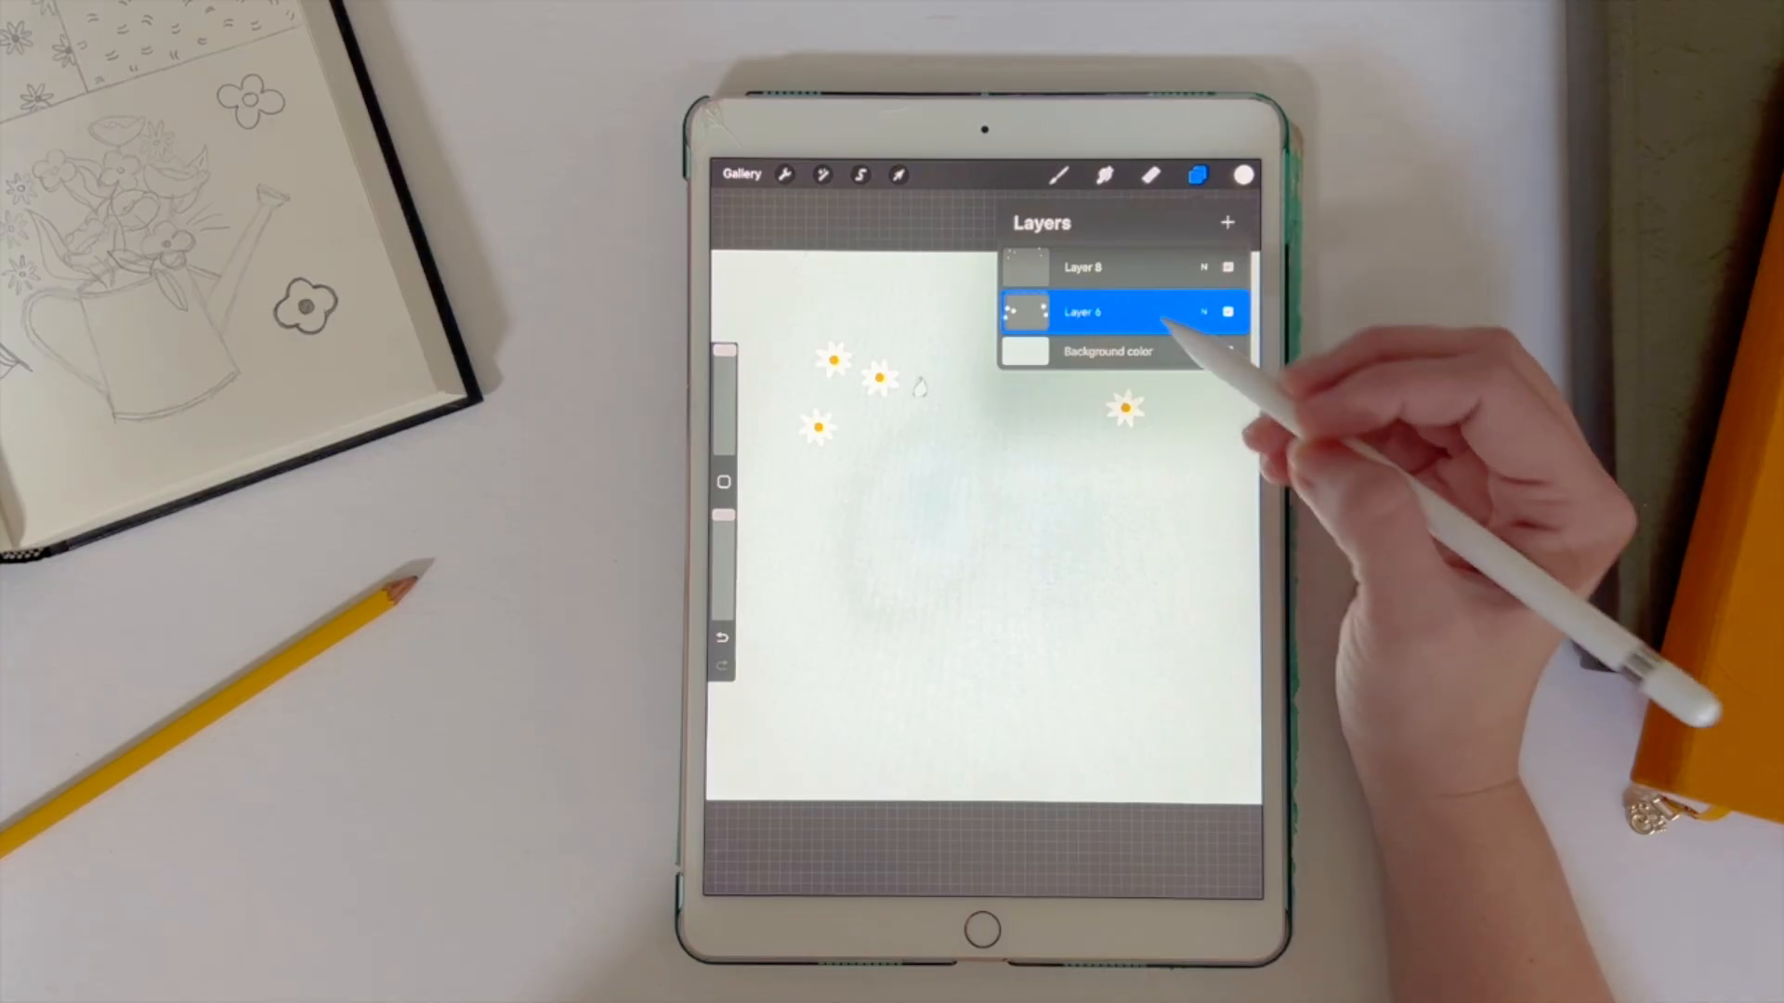
pyautogui.click(1212, 351)
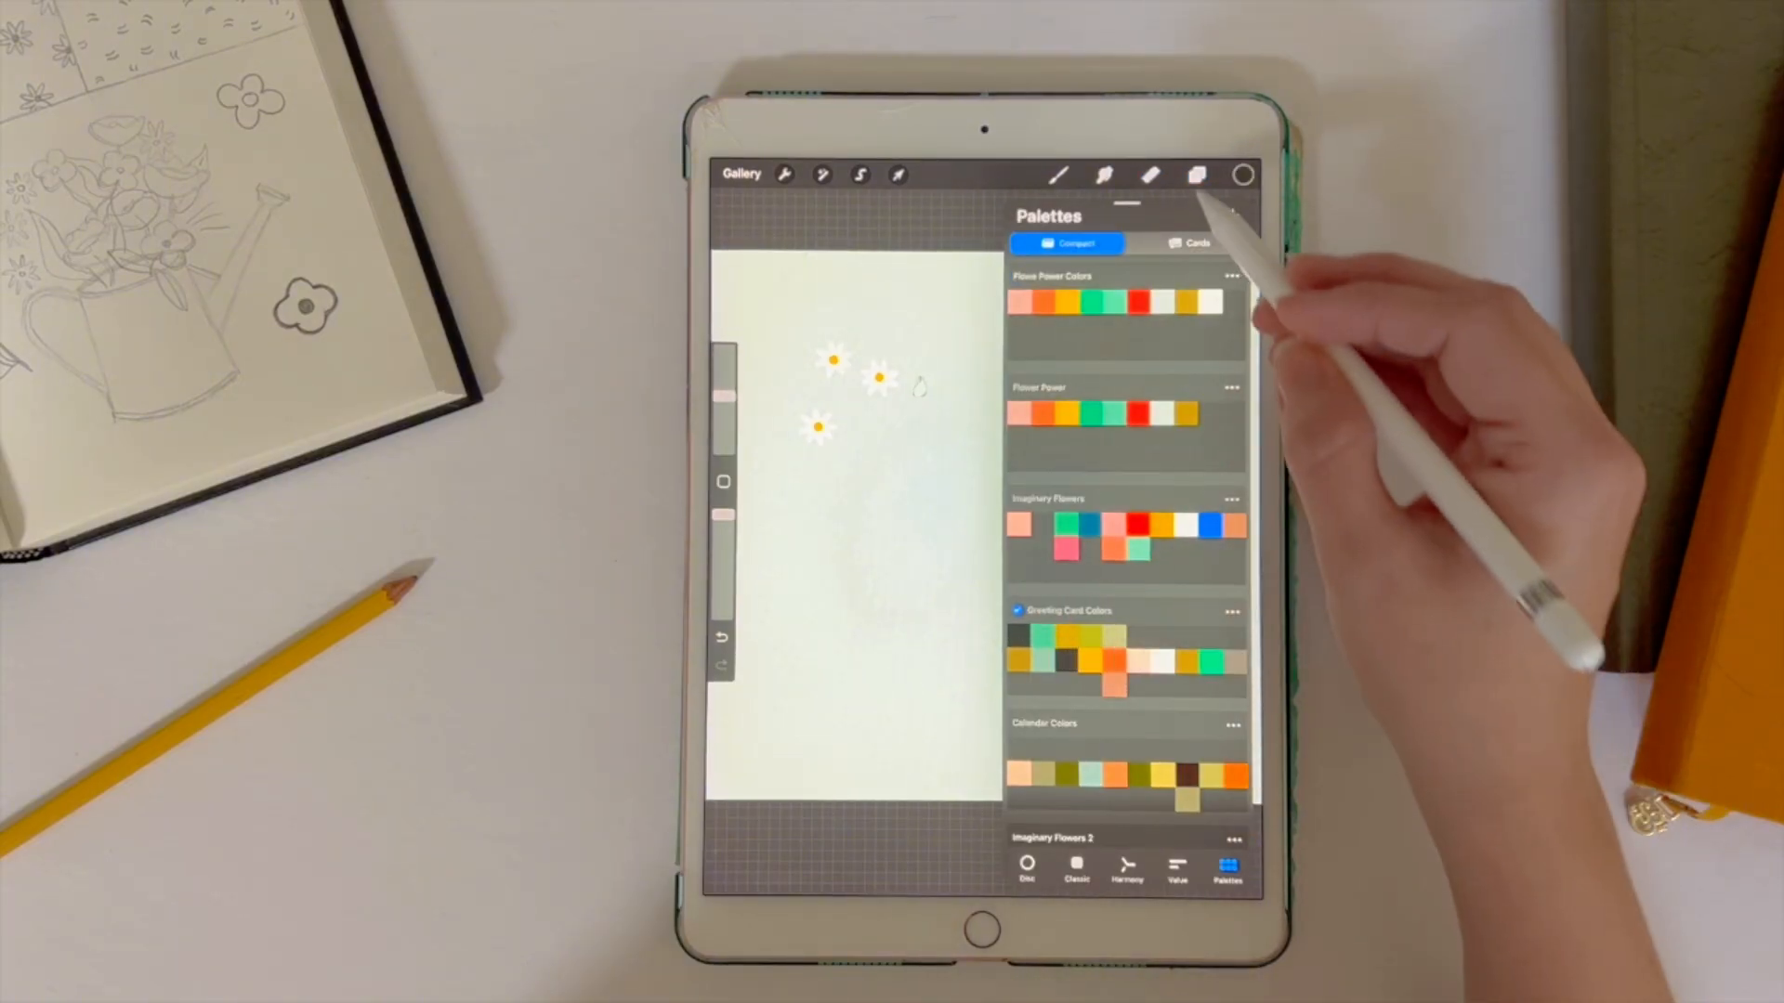
pyautogui.click(1197, 175)
pyautogui.click(1059, 314)
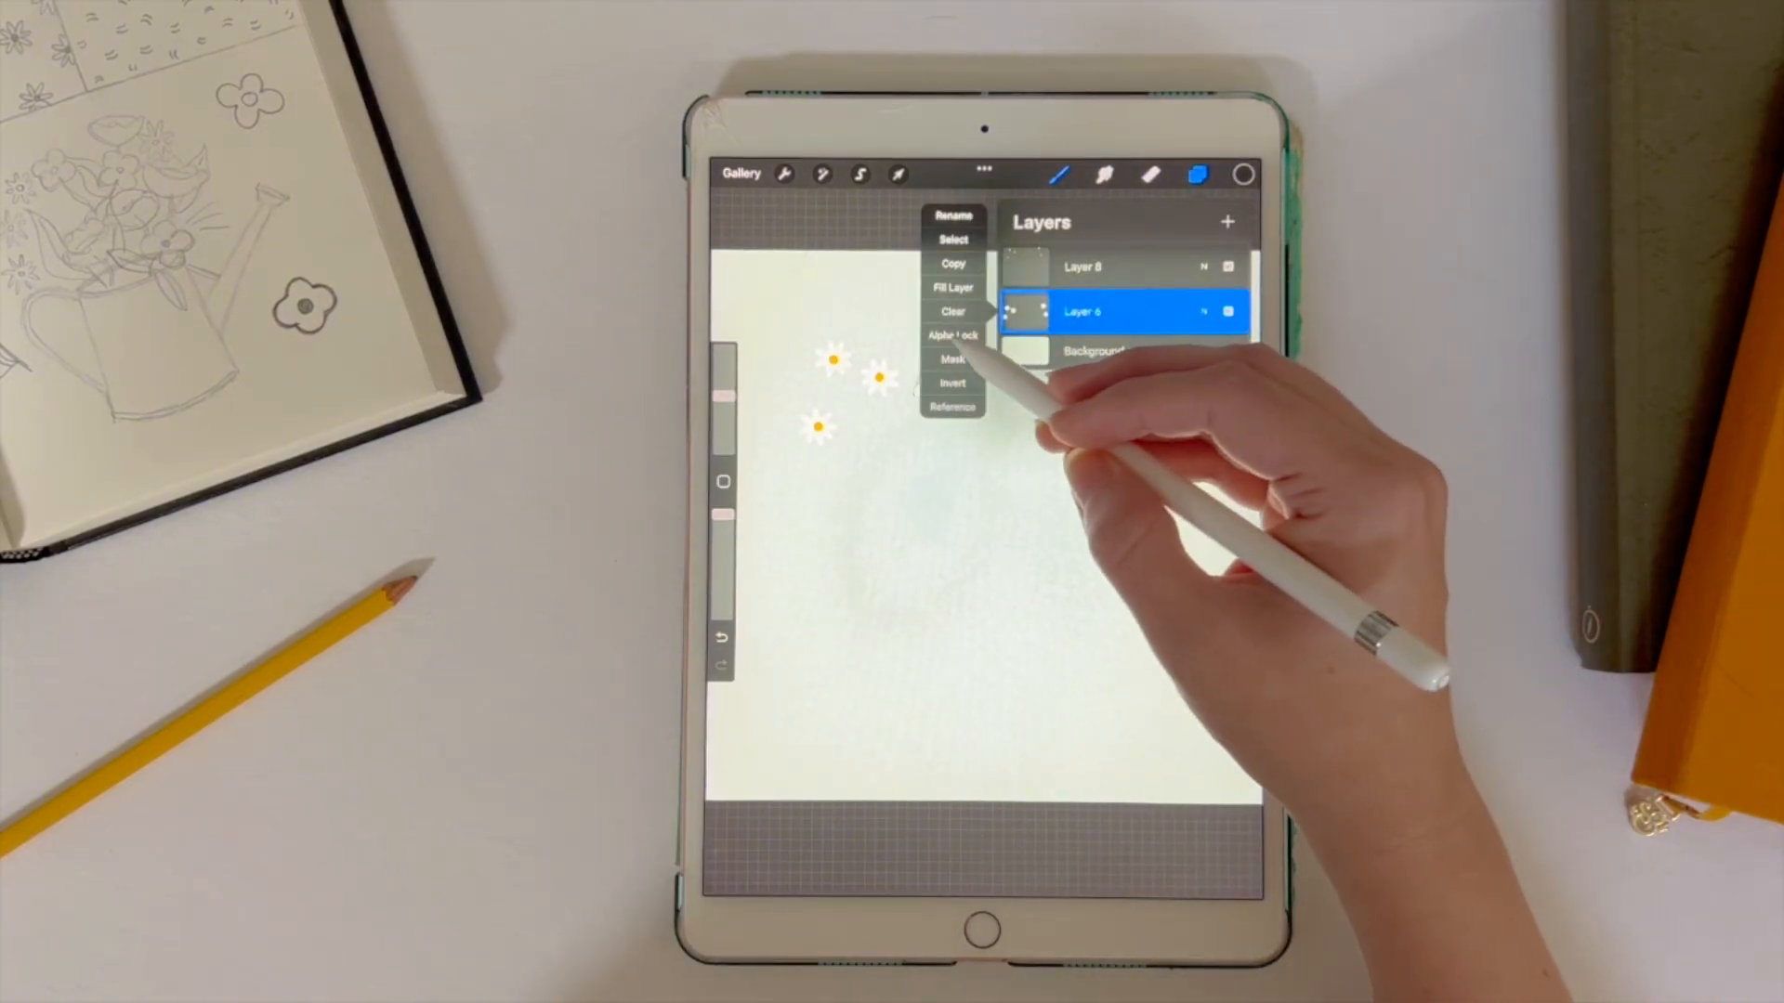
pyautogui.click(952, 336)
pyautogui.click(1026, 312)
pyautogui.click(950, 288)
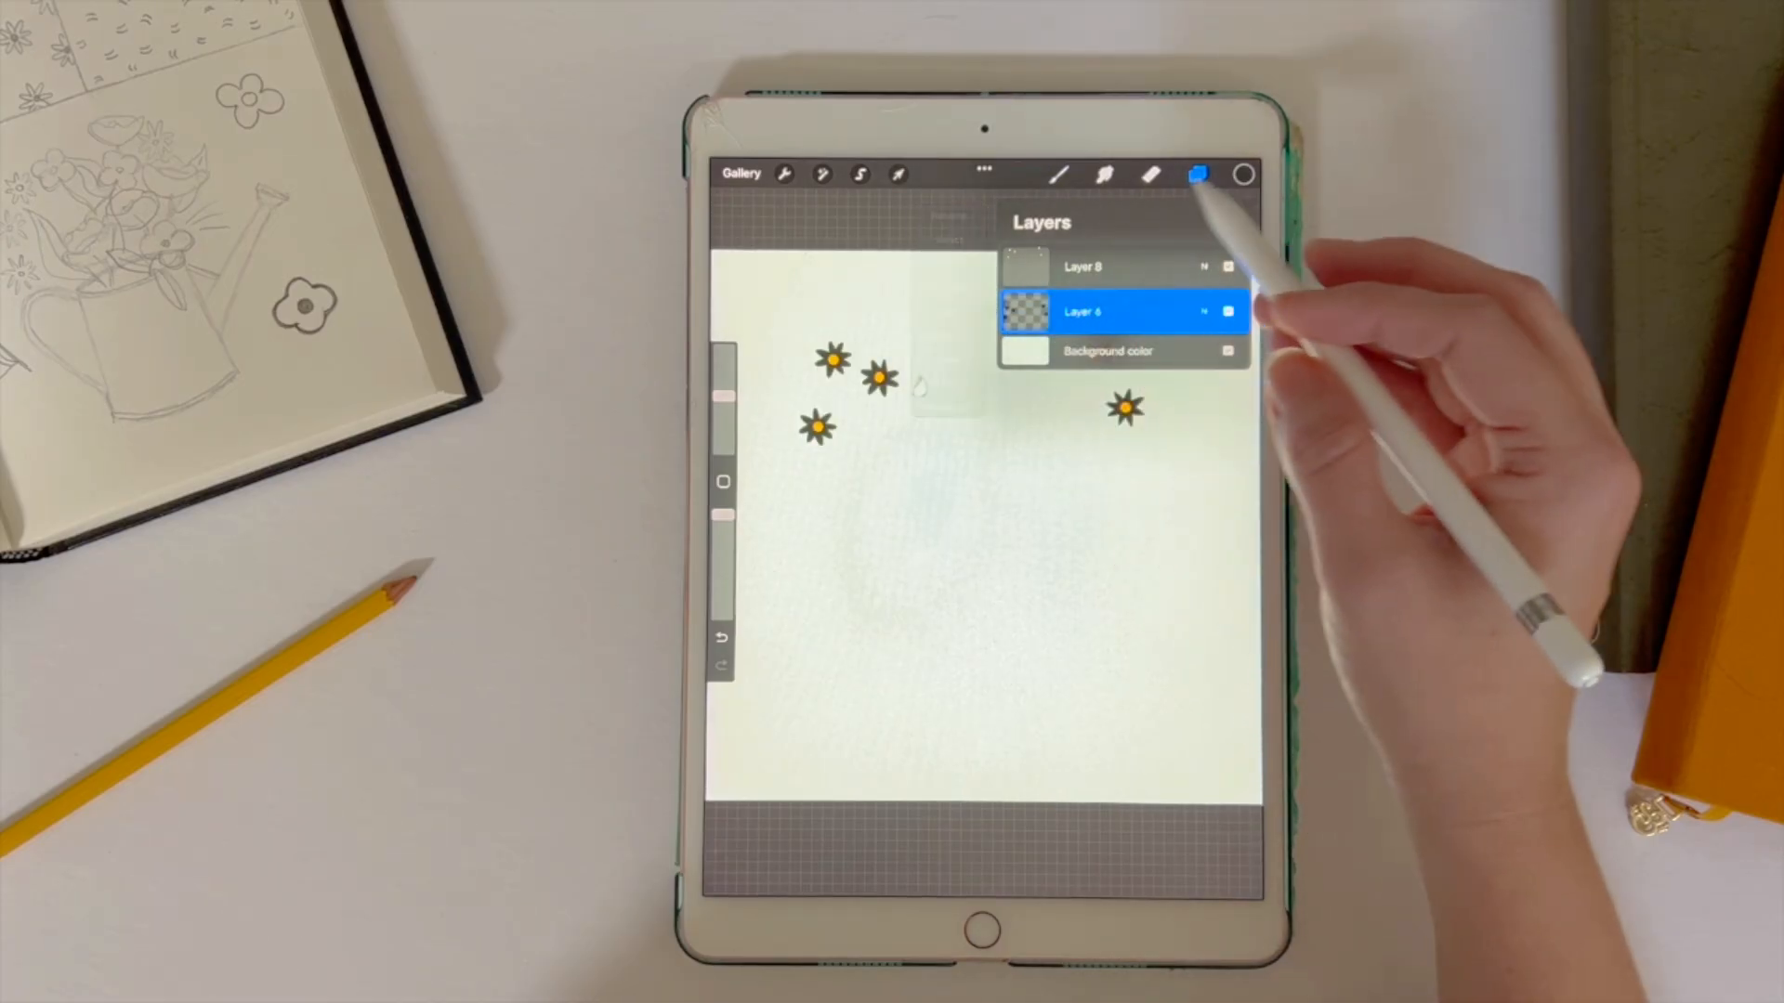
# Step: Choose a grey from the Greeting Card Colors palette, alpha-lock Layer 8 and fill the daisy centres with it
pyautogui.click(1243, 175)
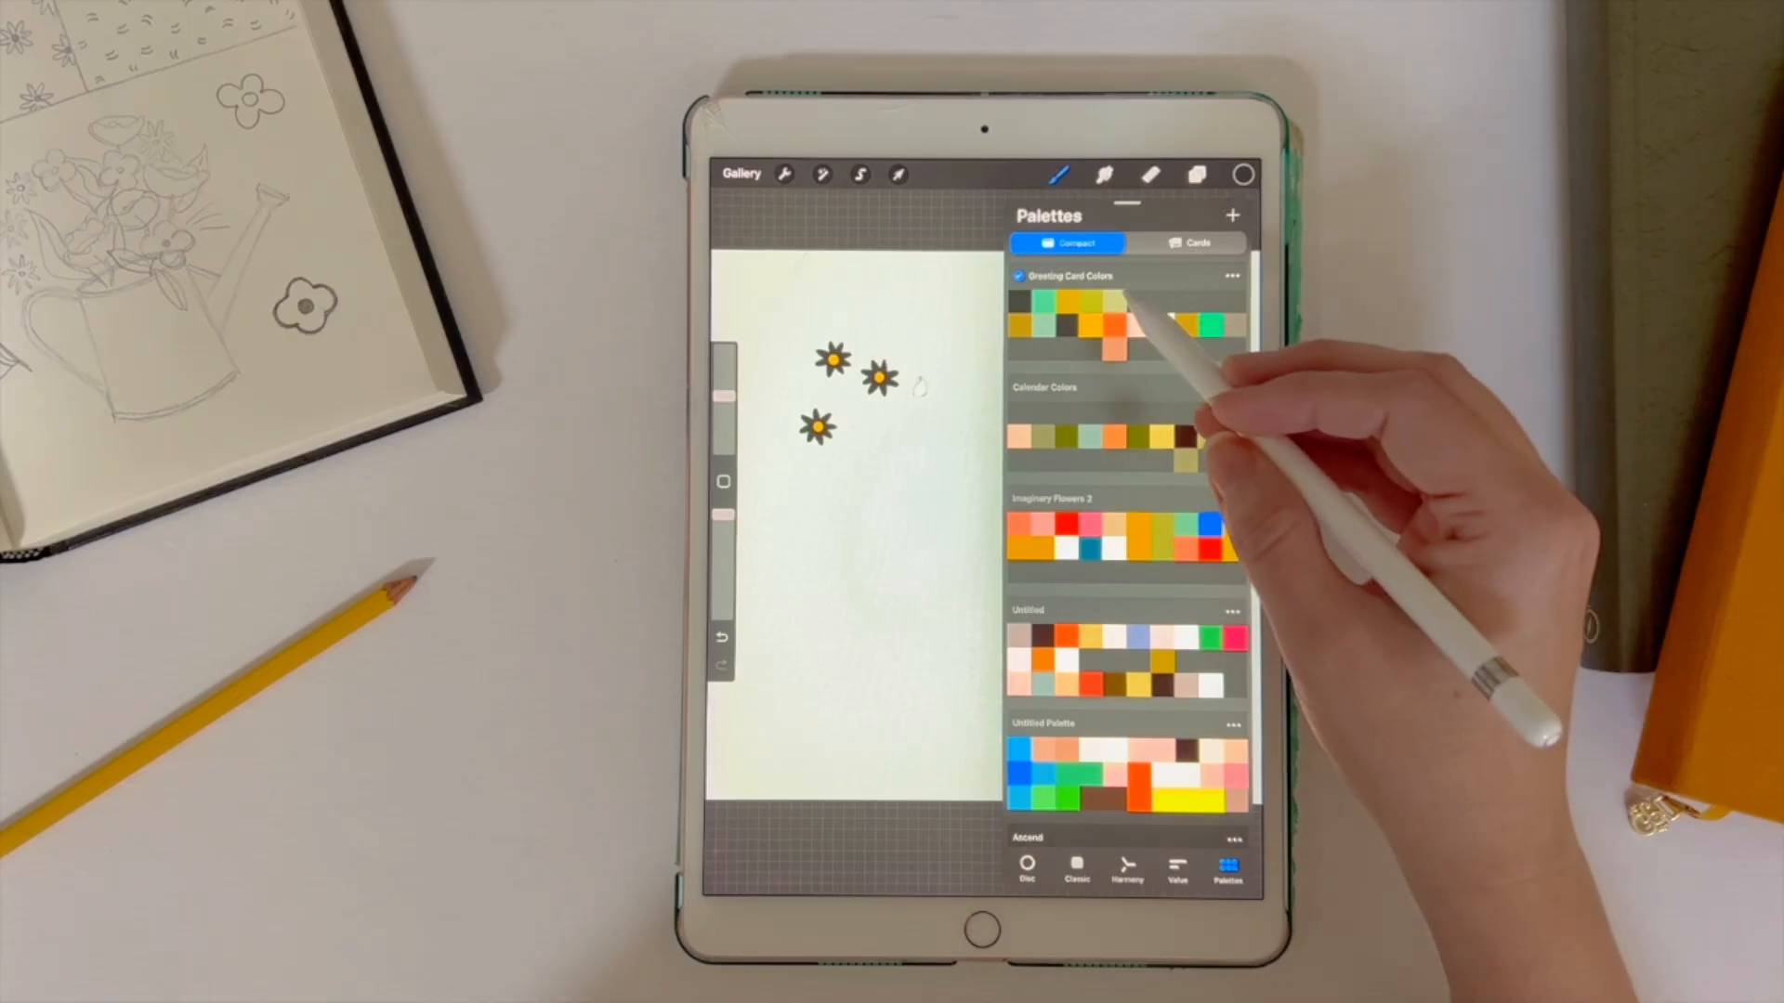
pyautogui.click(1211, 325)
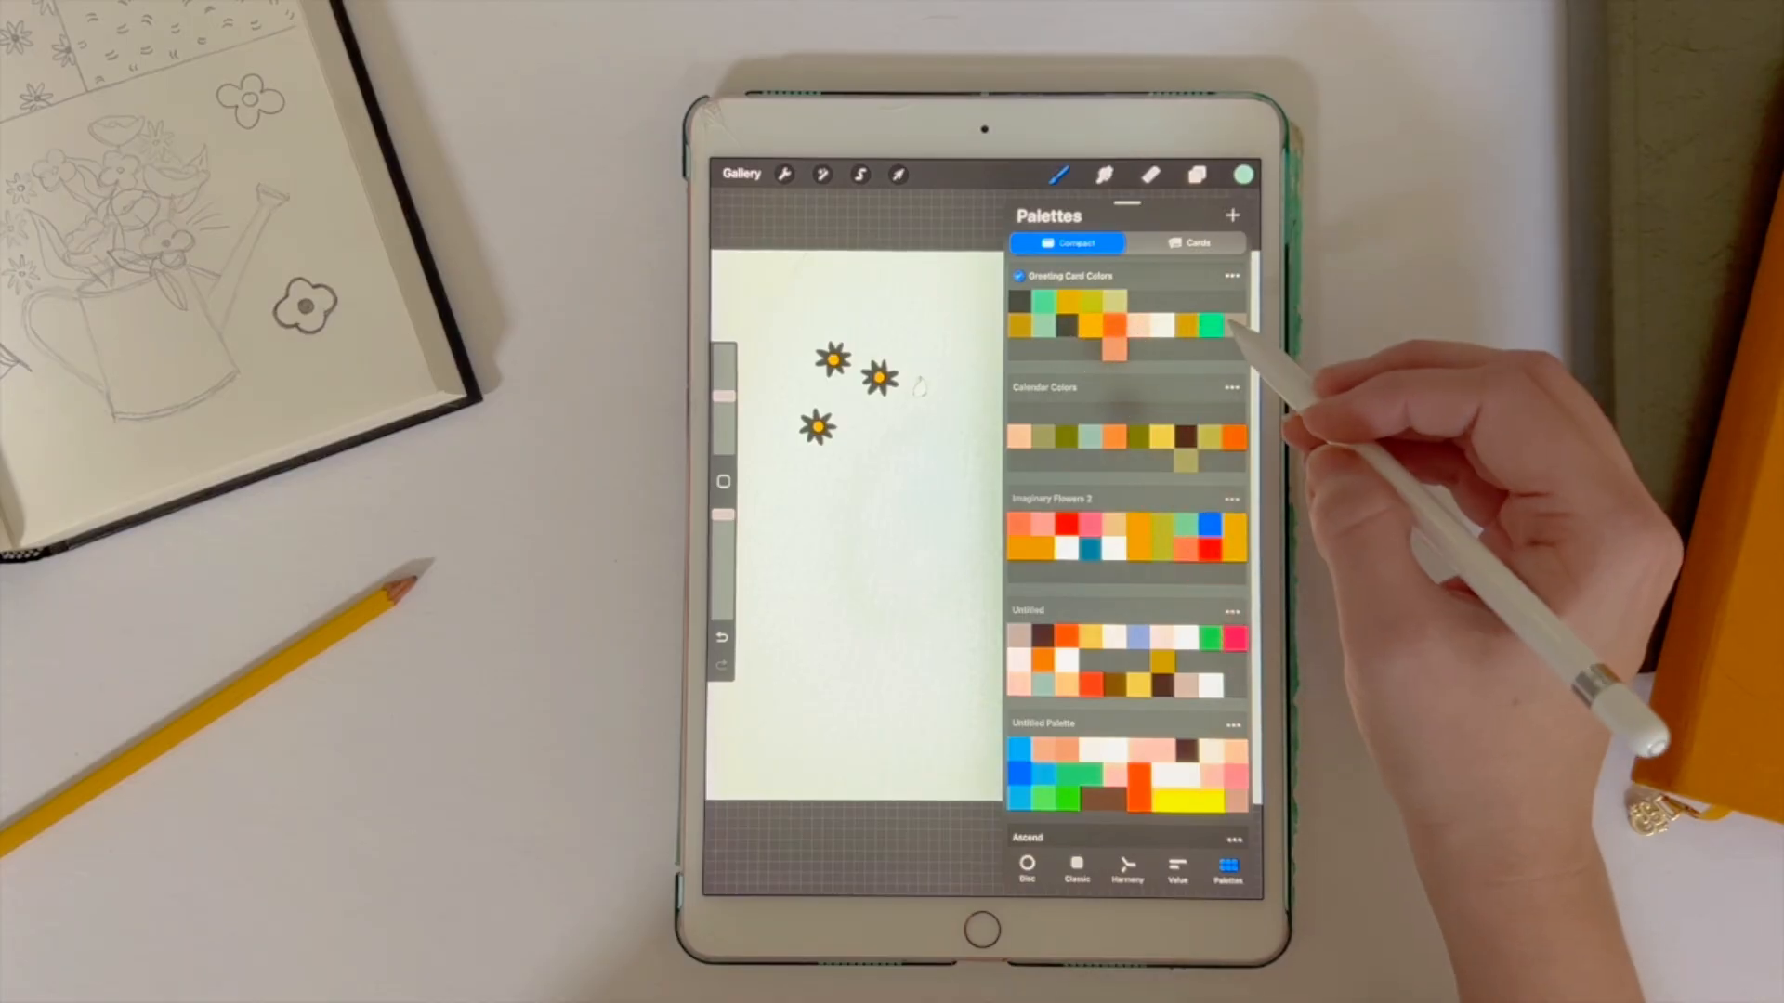
pyautogui.click(1197, 174)
pyautogui.click(1136, 269)
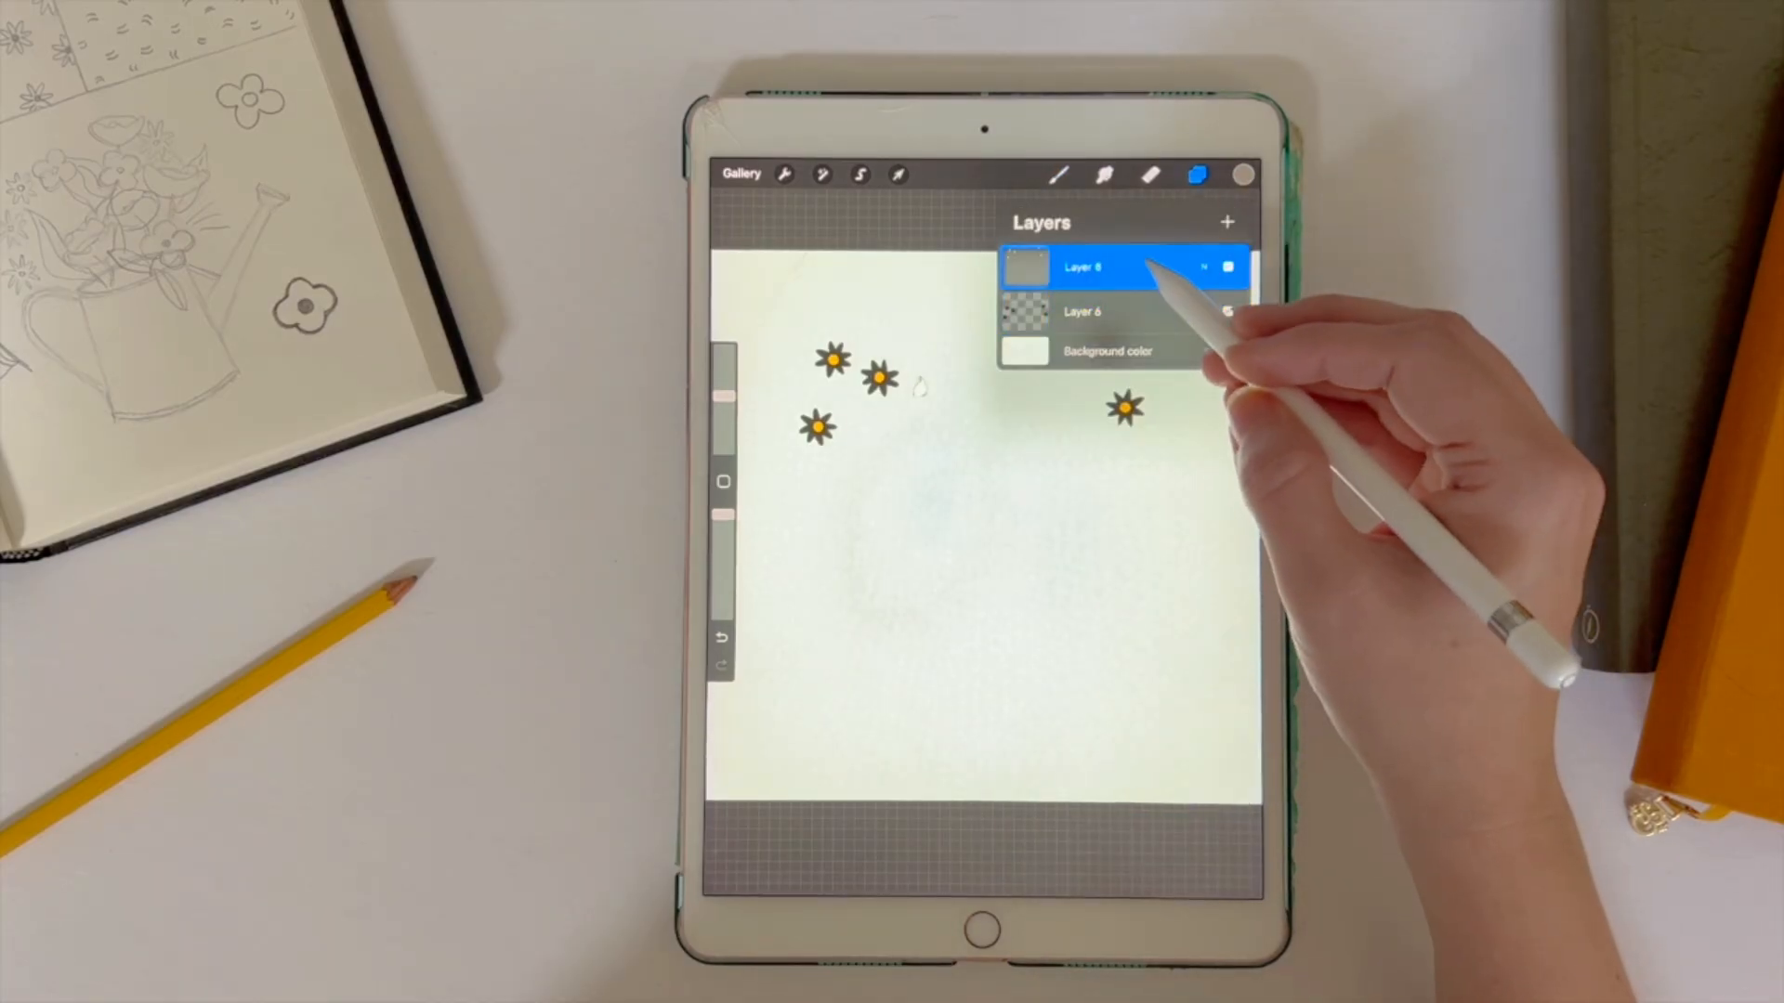
pyautogui.click(1141, 269)
pyautogui.click(962, 310)
pyautogui.click(1087, 265)
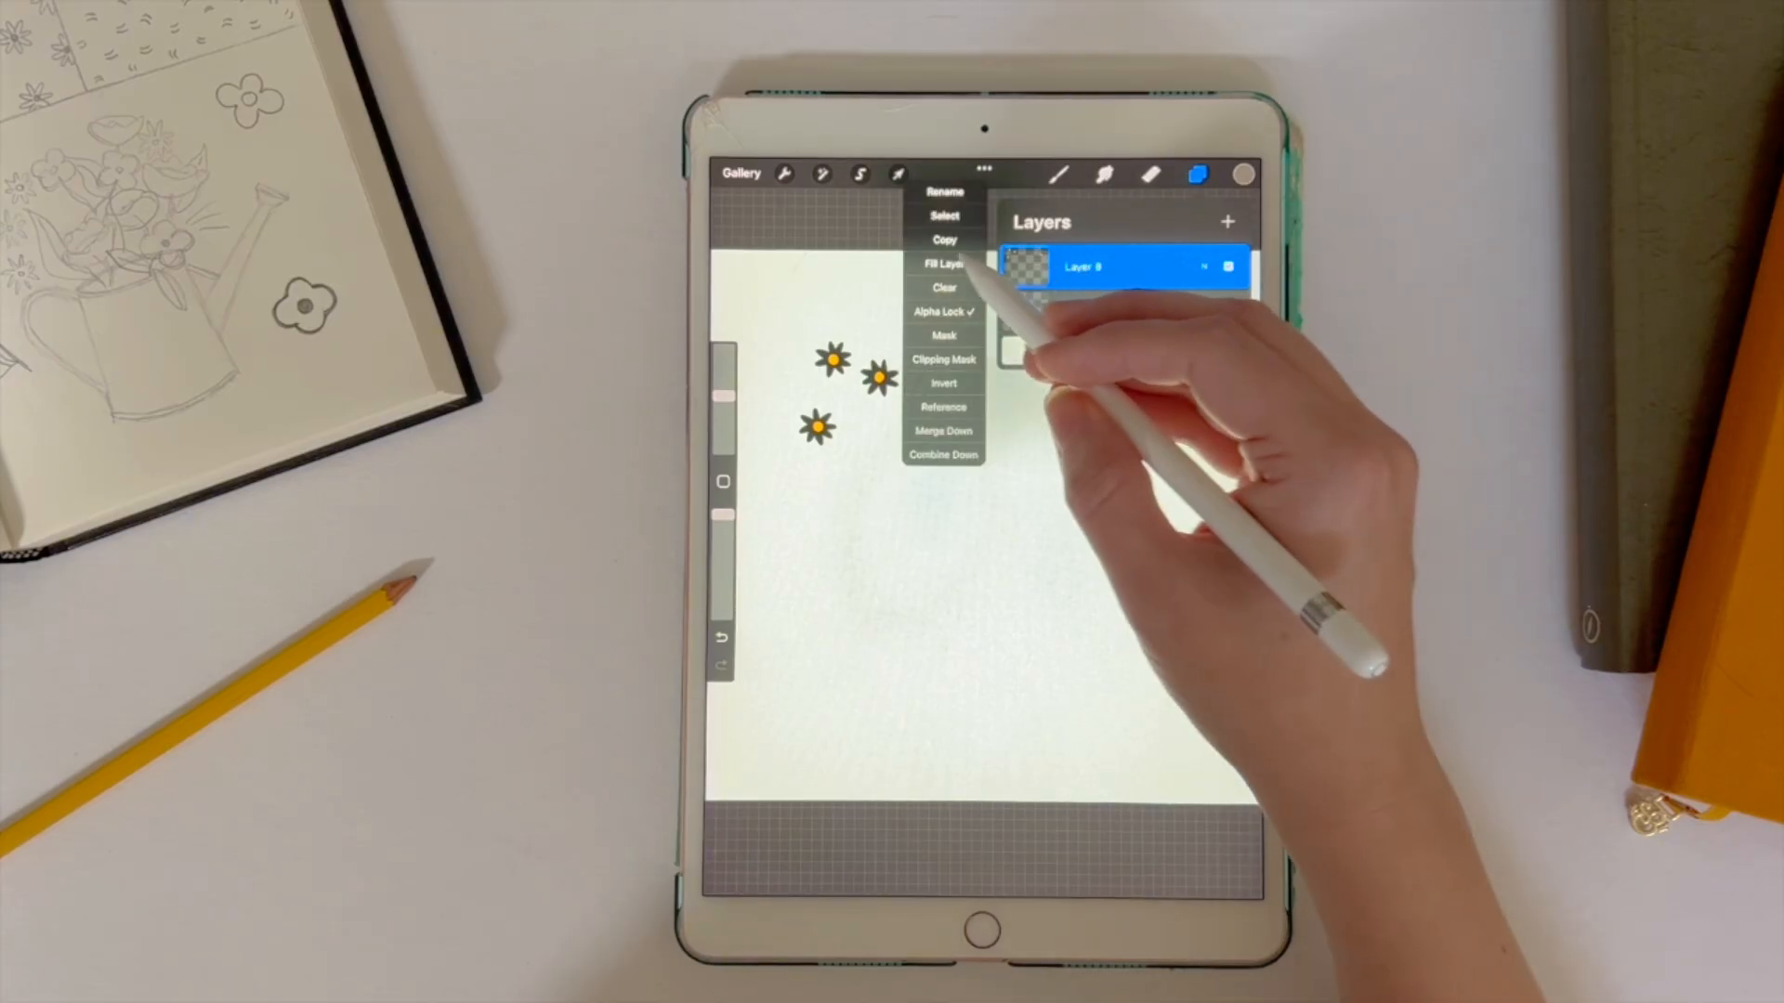
pyautogui.click(962, 264)
pyautogui.click(1196, 175)
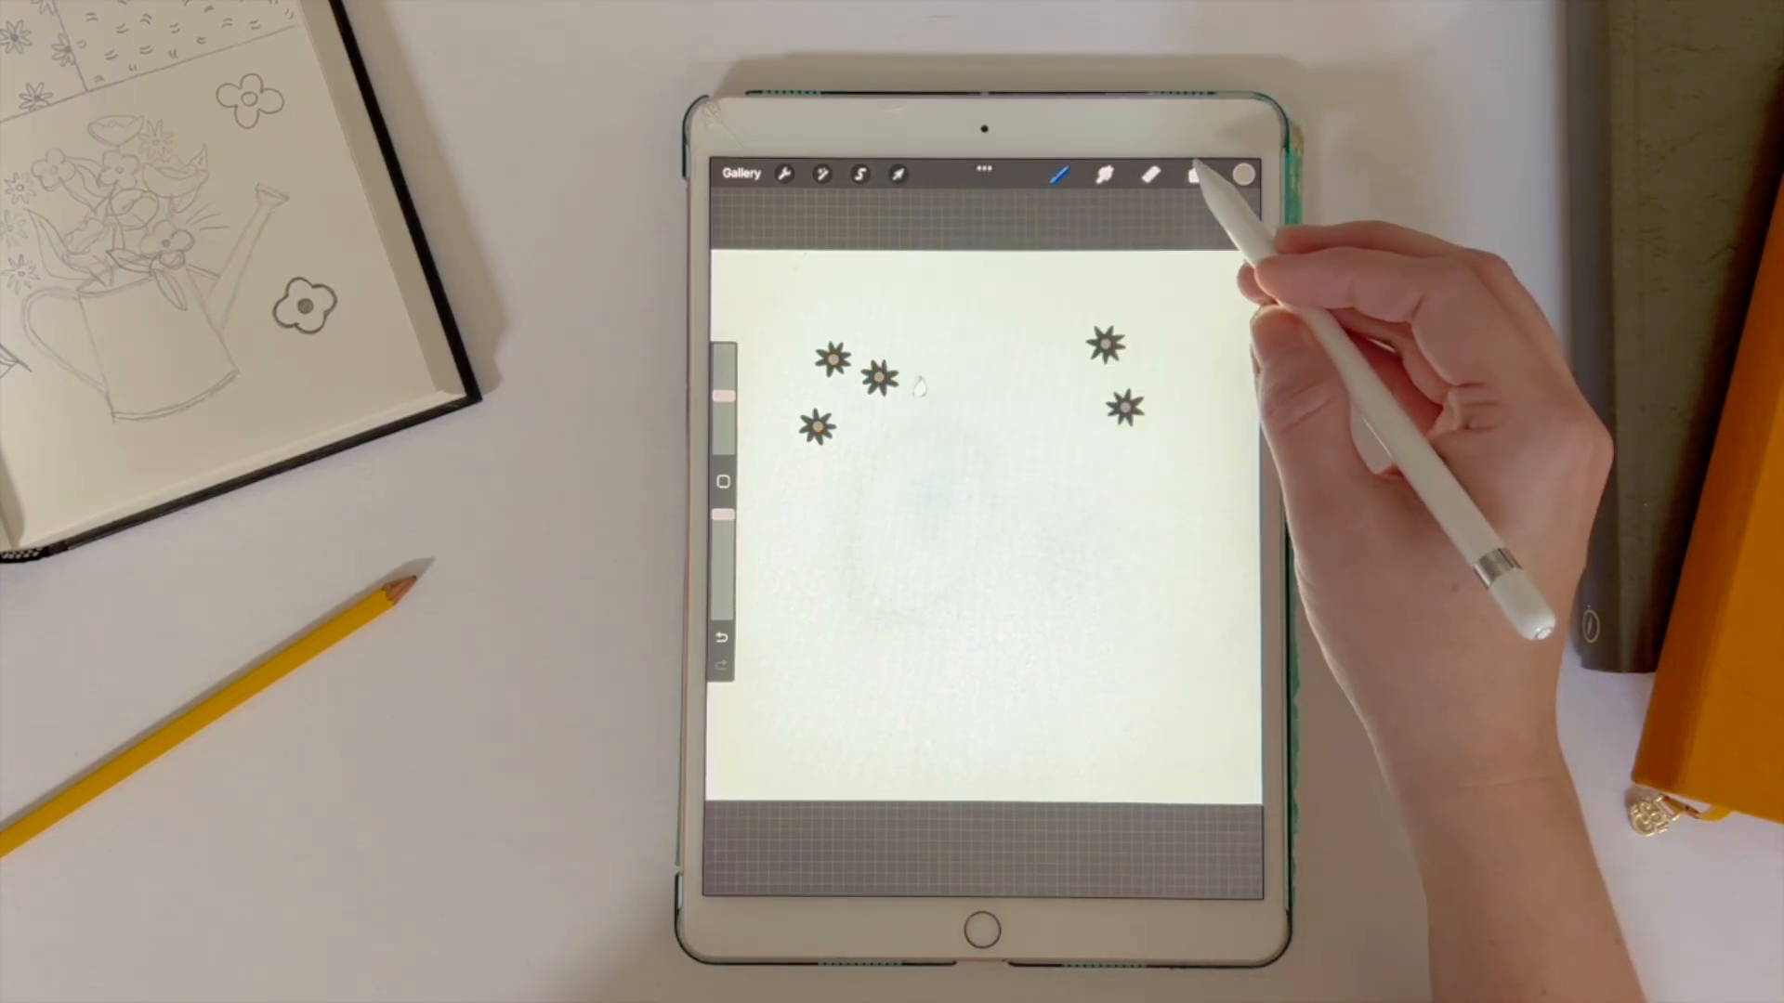
# Step: Hide the background color so the artwork has a transparent background
pyautogui.click(1196, 175)
pyautogui.click(1226, 352)
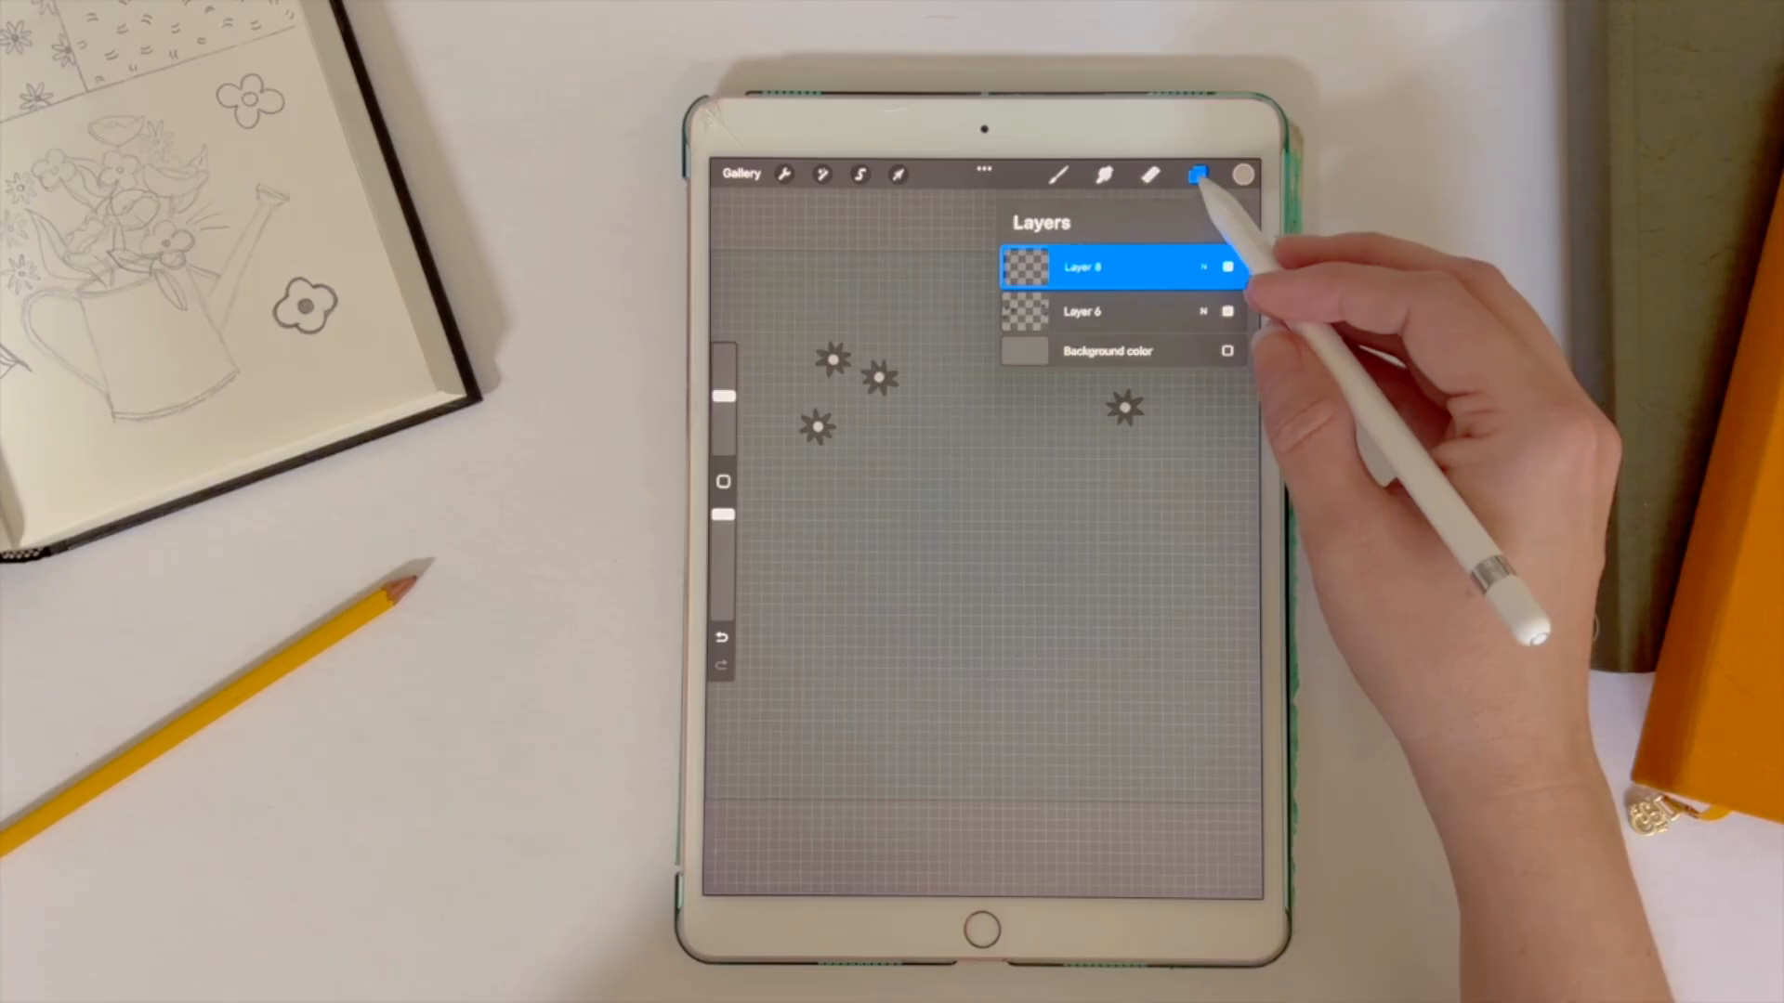
pyautogui.click(1197, 174)
pyautogui.click(1196, 175)
pyautogui.click(1196, 174)
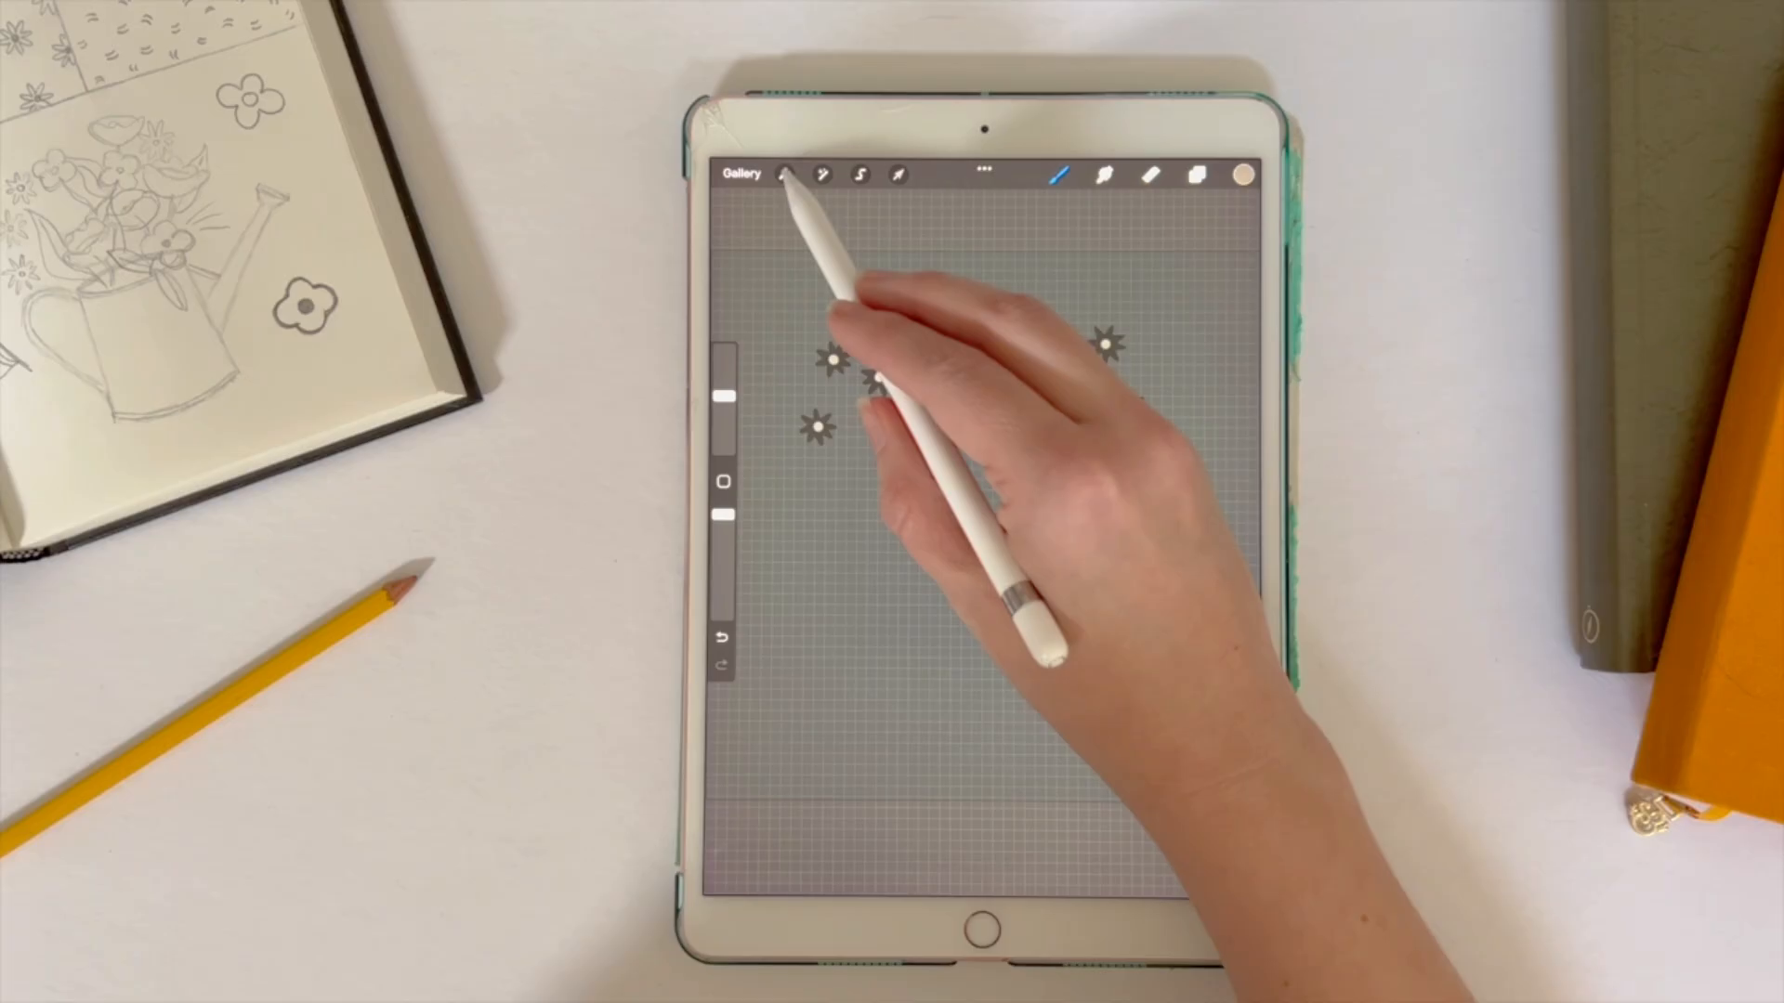
# Step: Export the artwork as a PSD and send it to another device through AirDrop
pyautogui.click(785, 175)
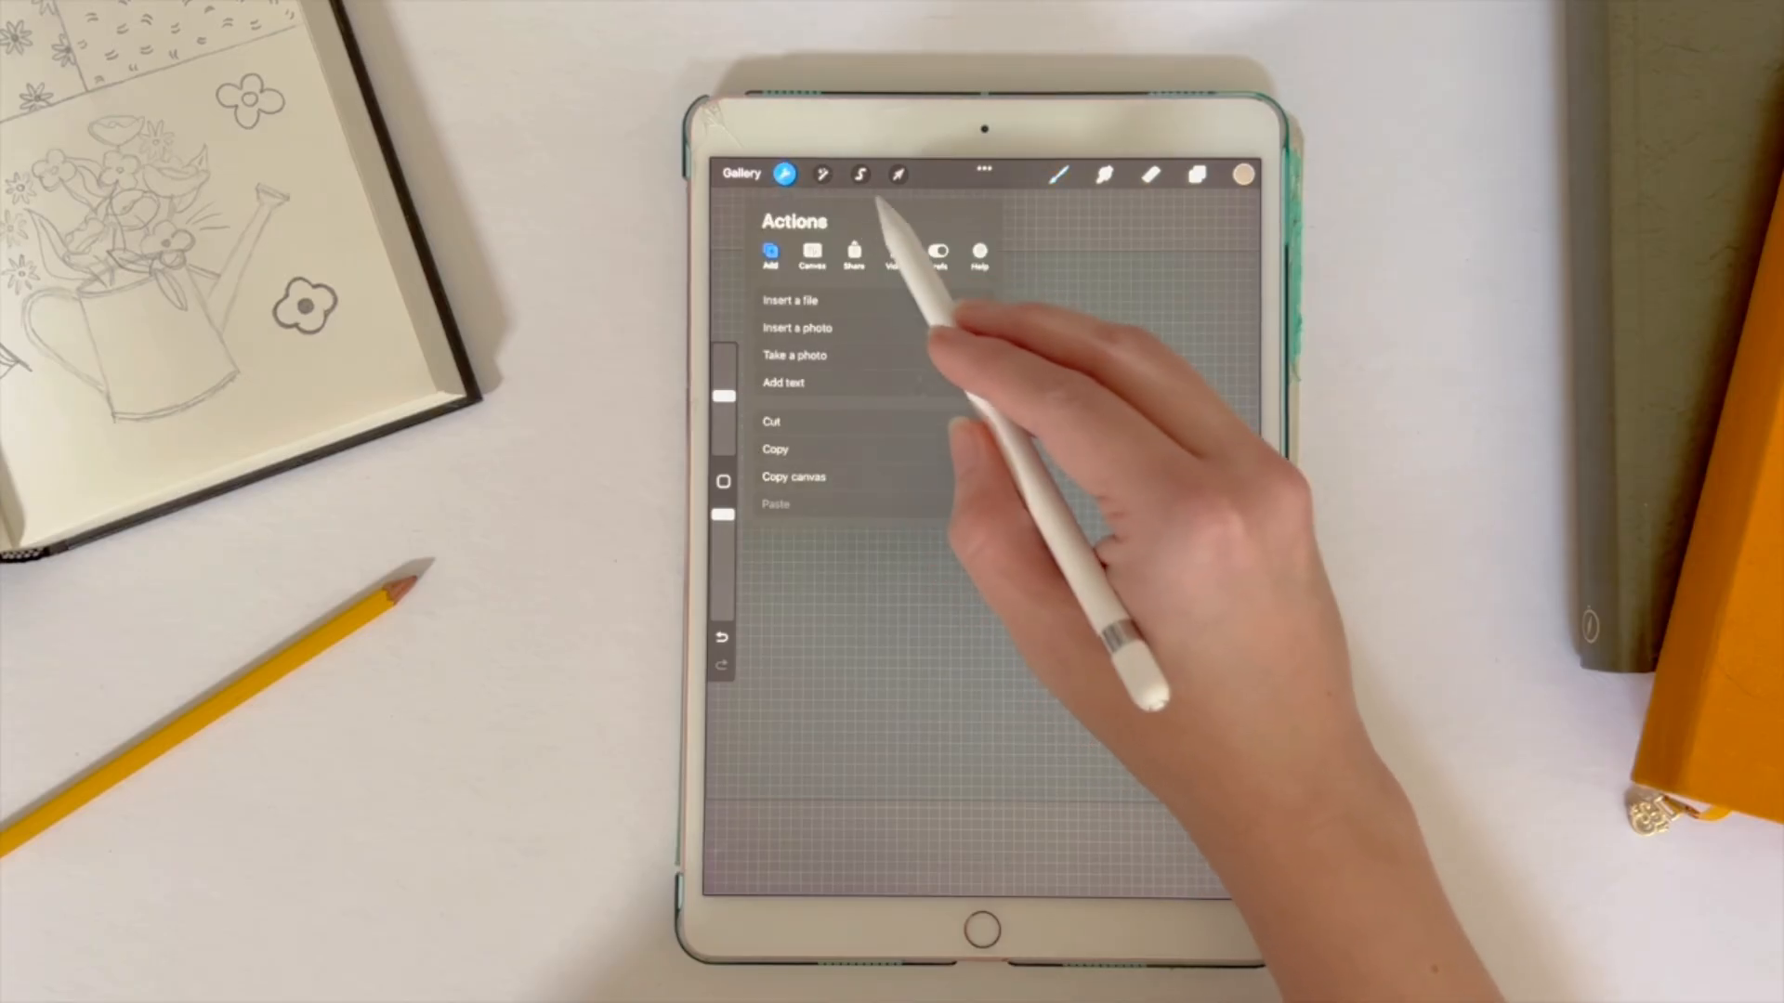
pyautogui.click(854, 253)
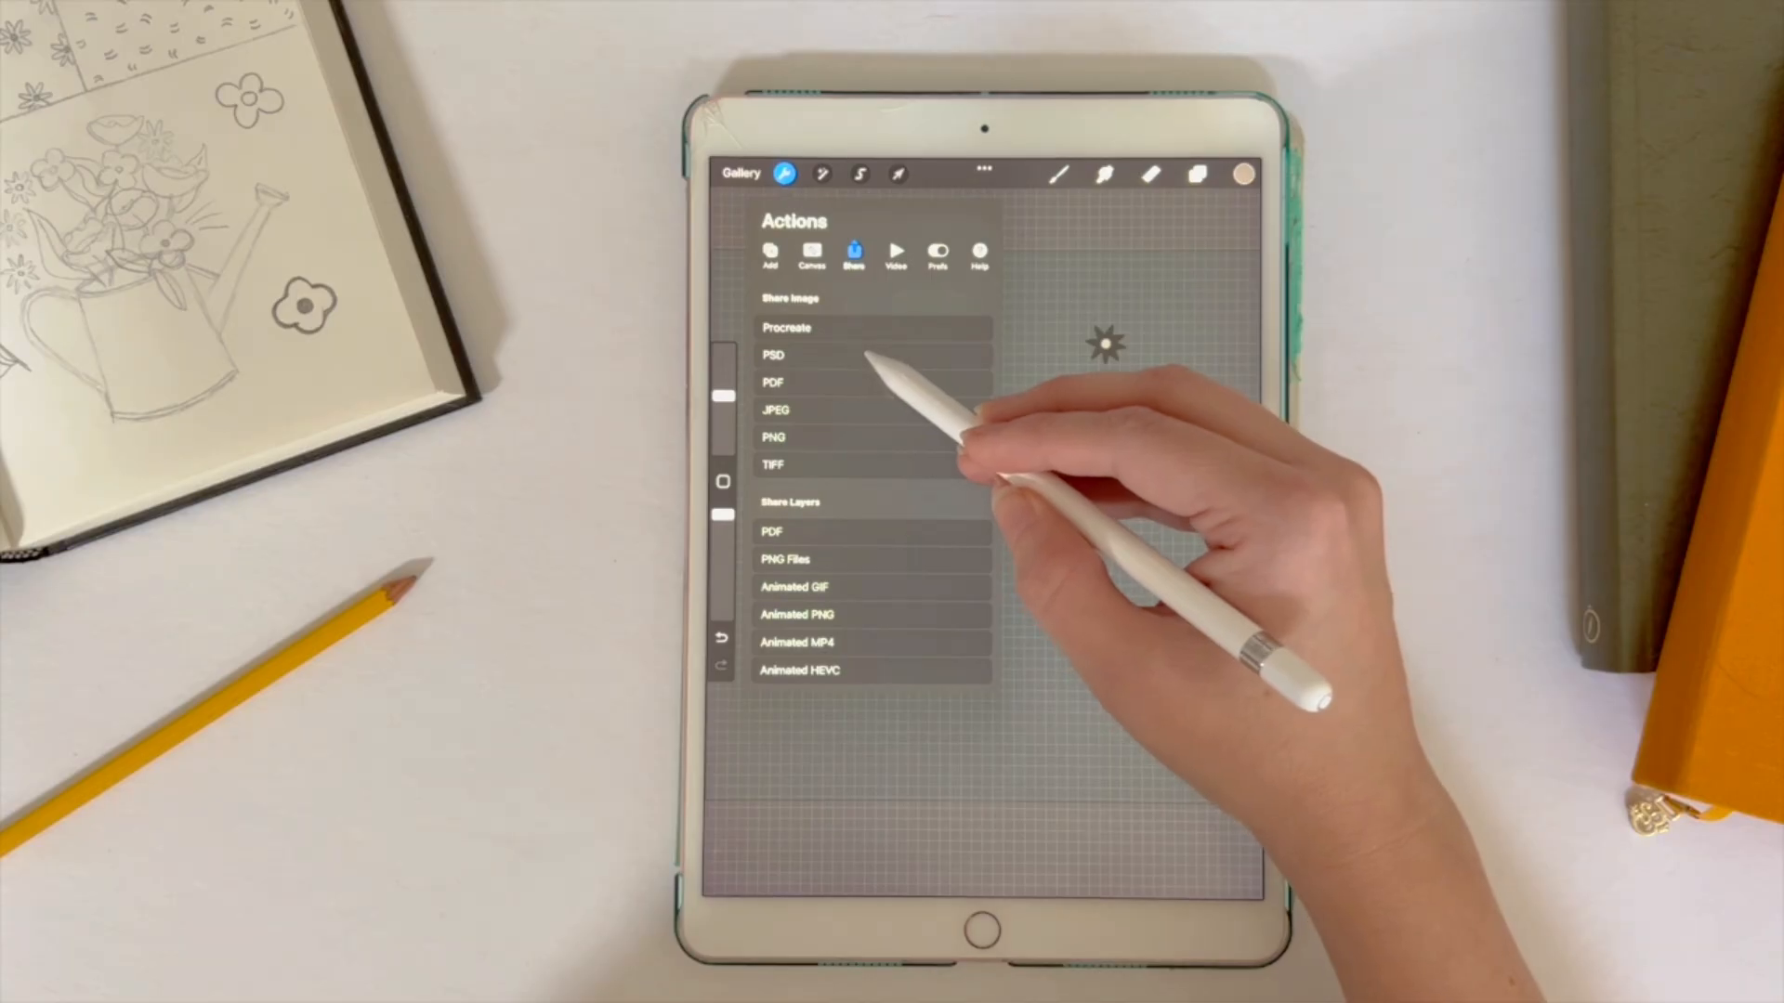
pyautogui.click(859, 355)
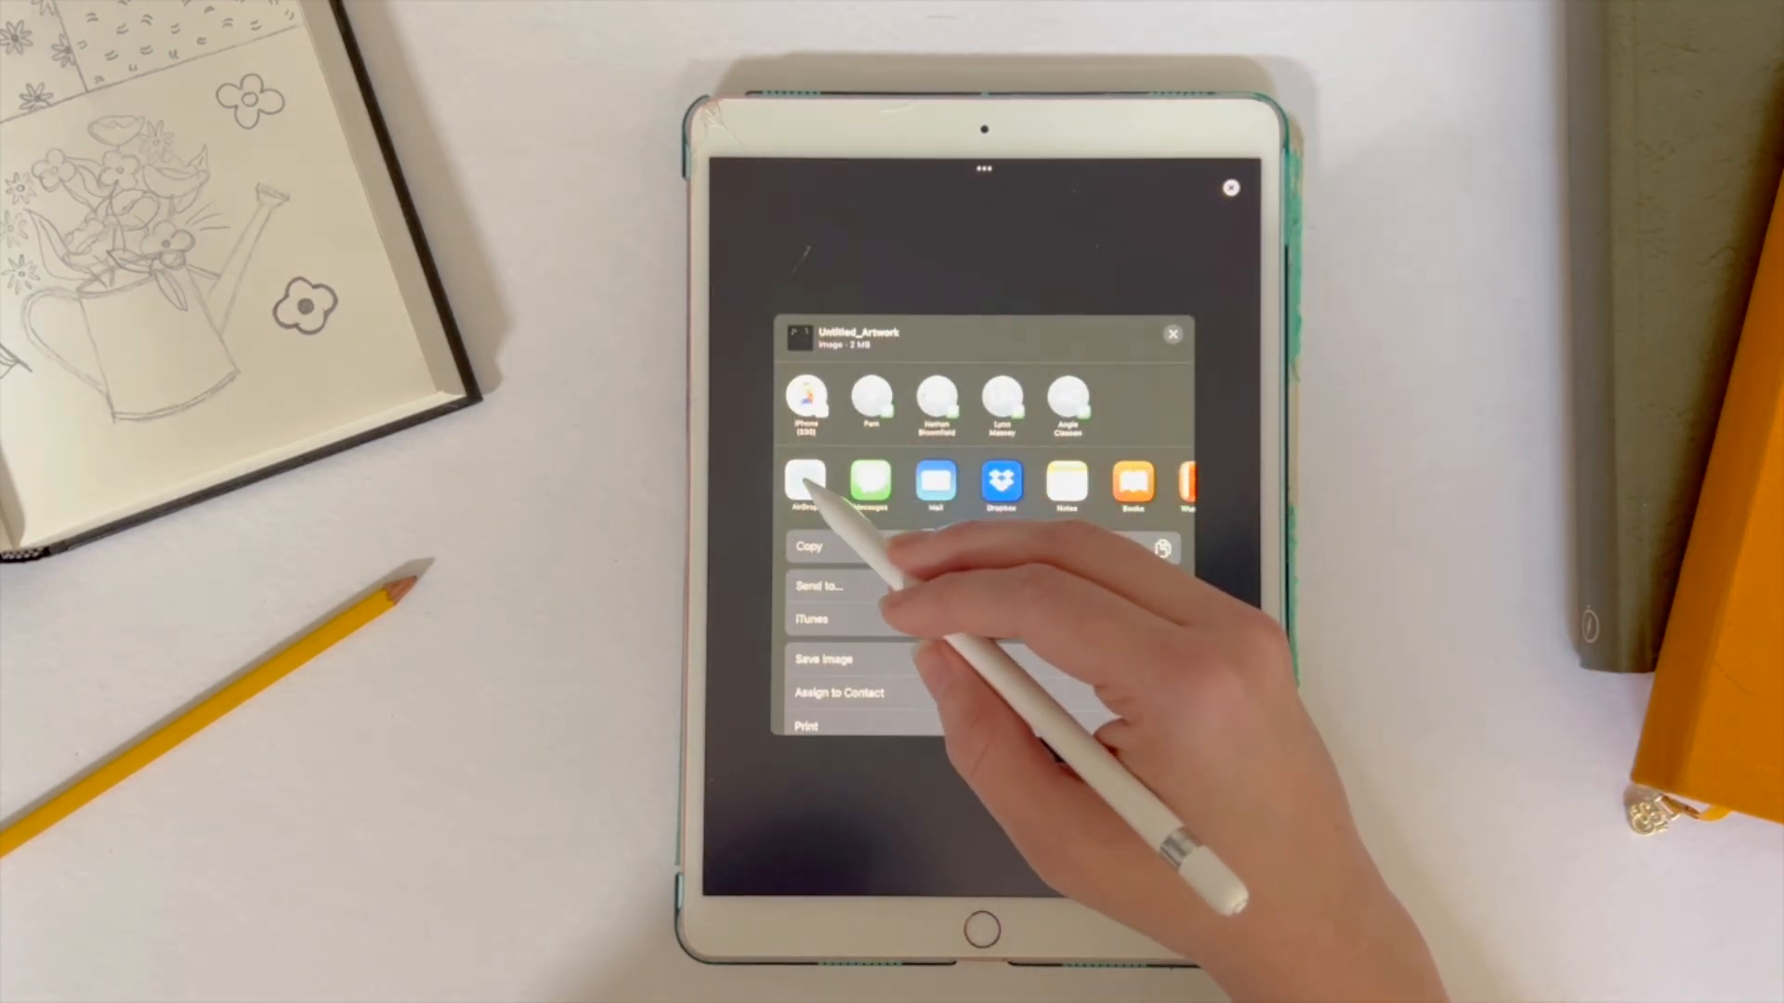
pyautogui.click(804, 480)
pyautogui.click(898, 383)
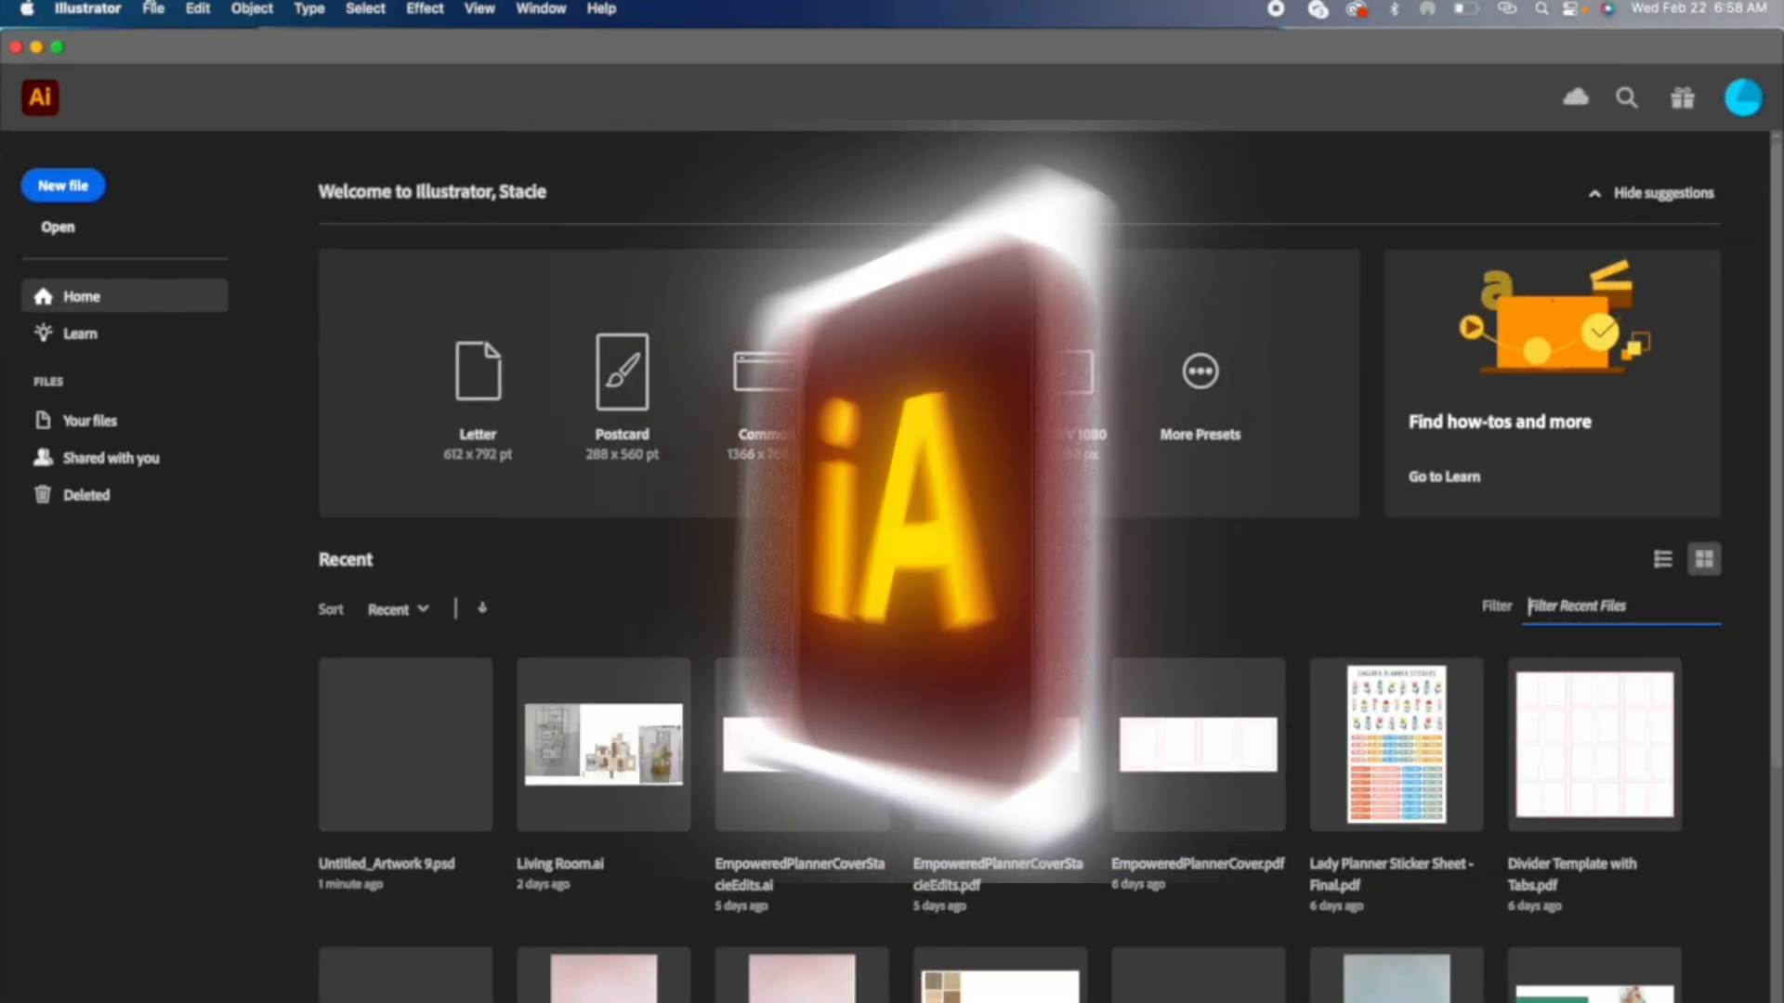
# Step: Switch to Illustrator and open Untitled_Artwork 9.psd, importing with Convert Layers to Objects
pyautogui.click(152, 7)
pyautogui.click(158, 81)
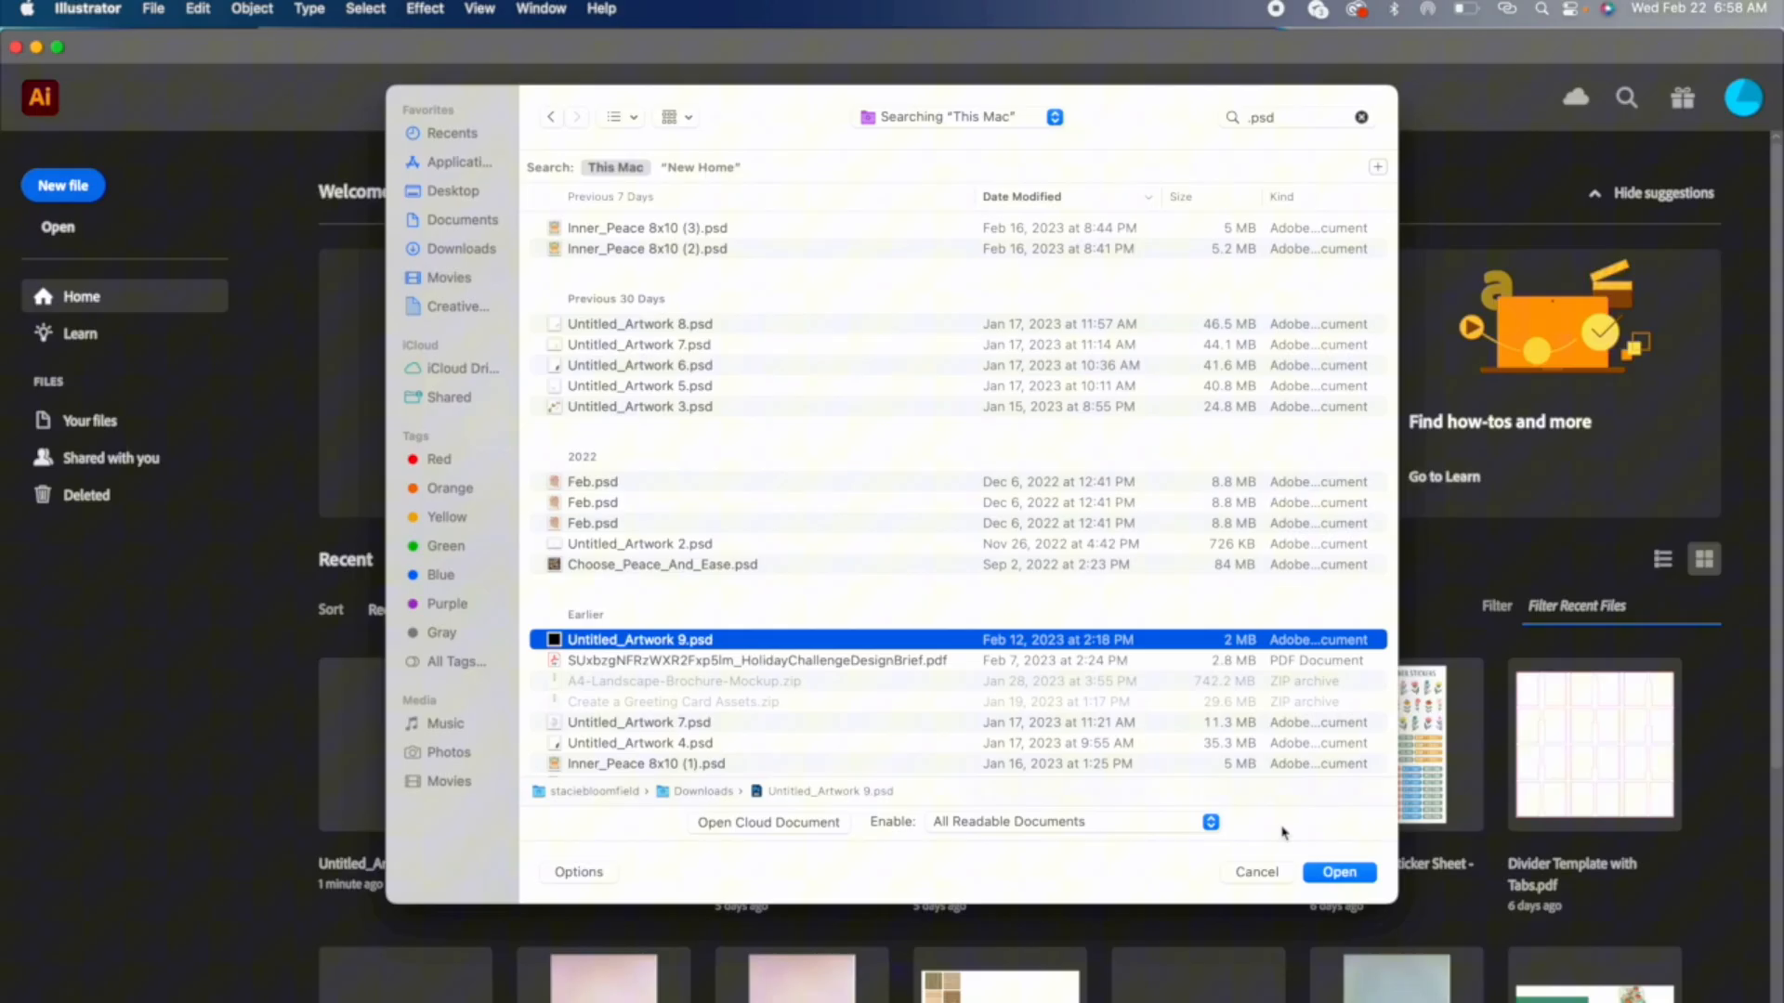
pyautogui.click(1320, 866)
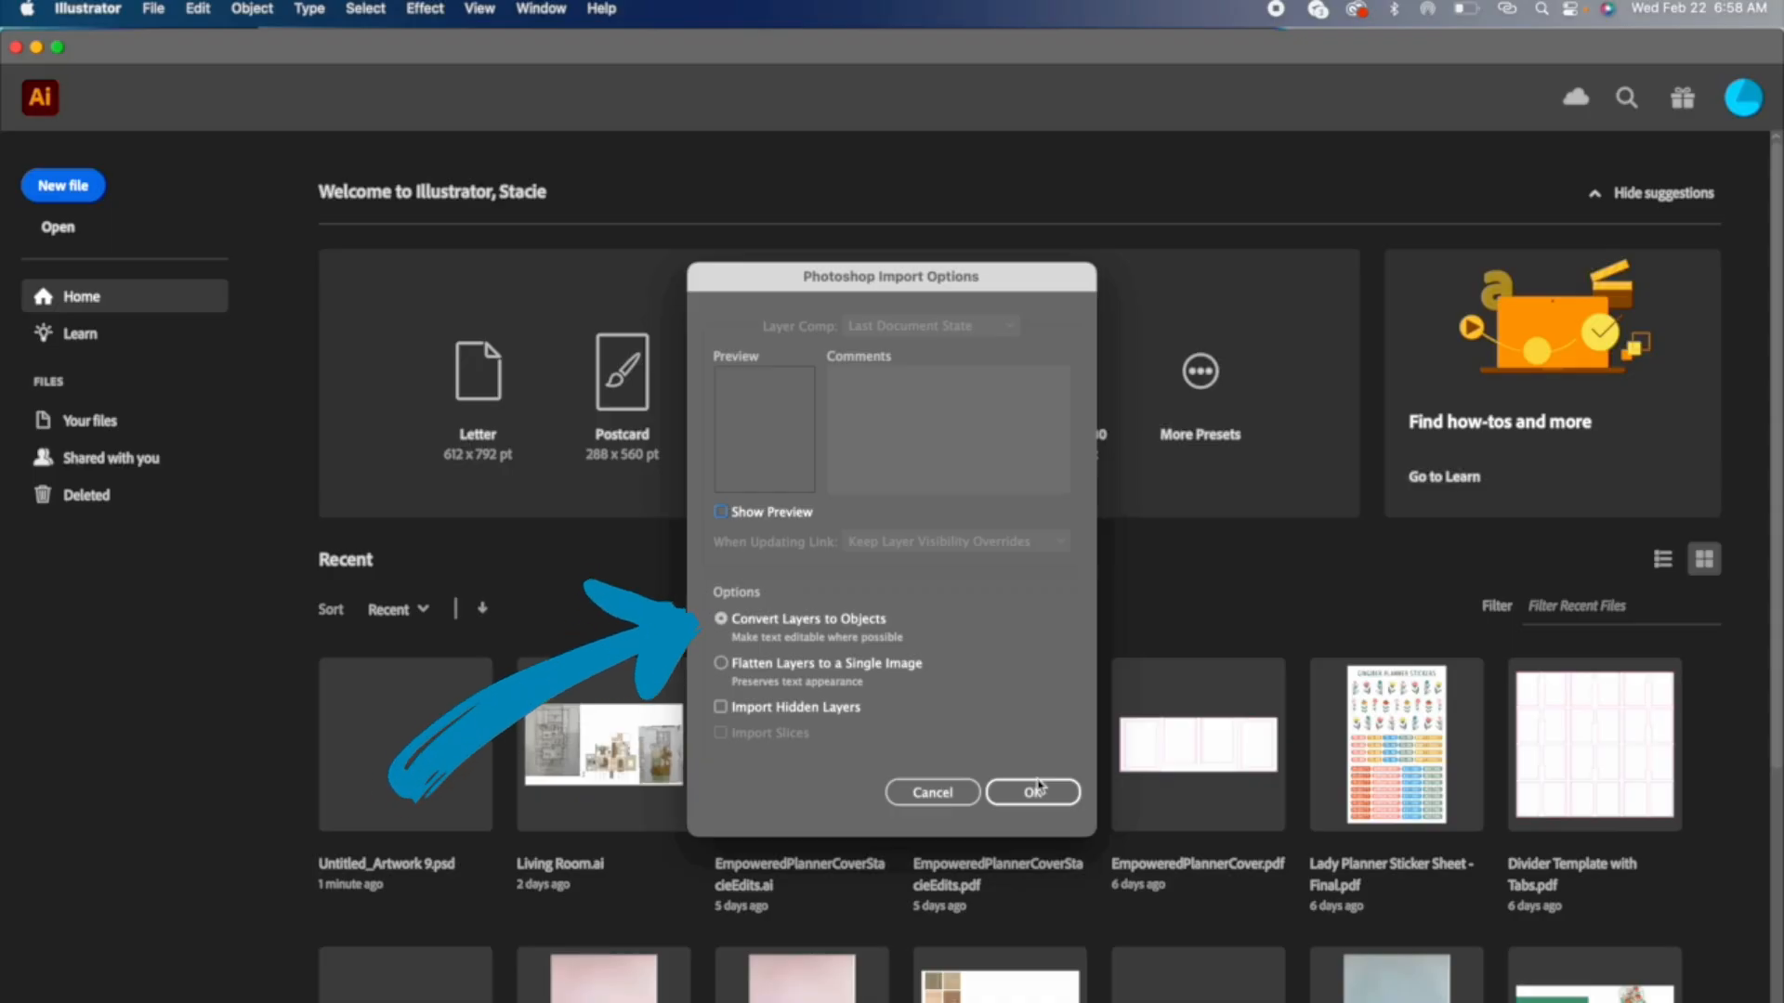
pyautogui.click(1034, 791)
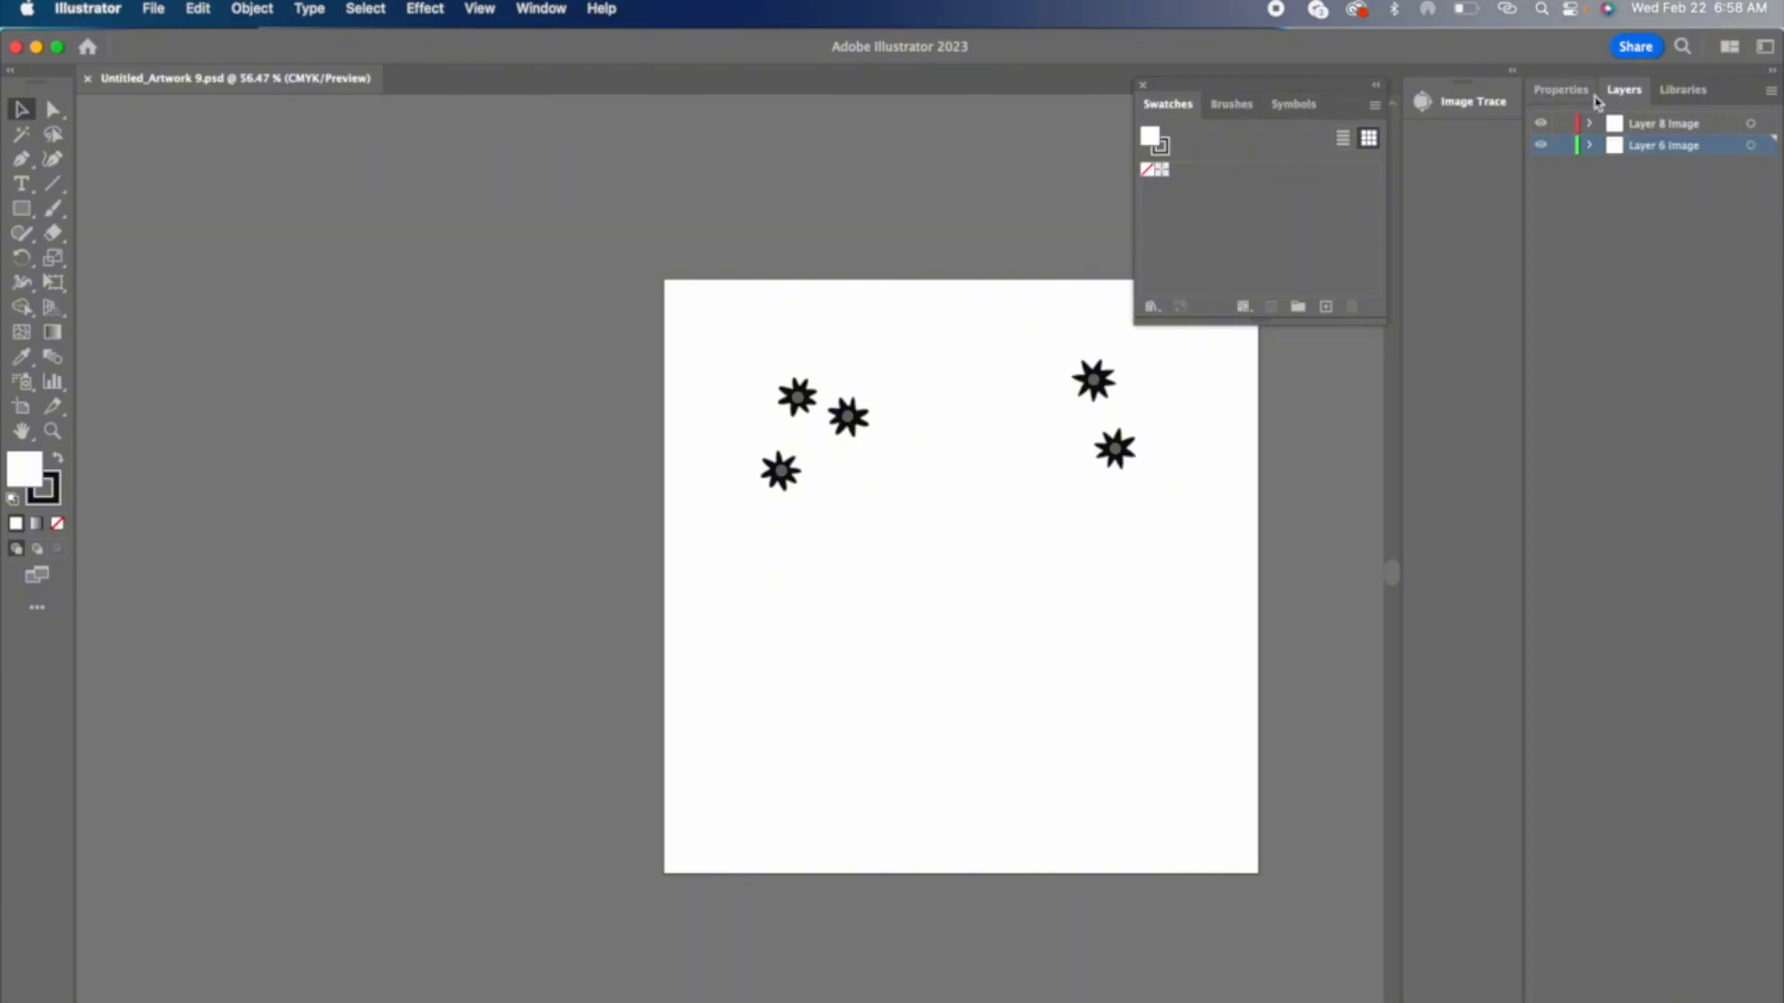
# Step: Check the artboard's dimensions in its editing properties, and return to the layer list
pyautogui.click(1552, 91)
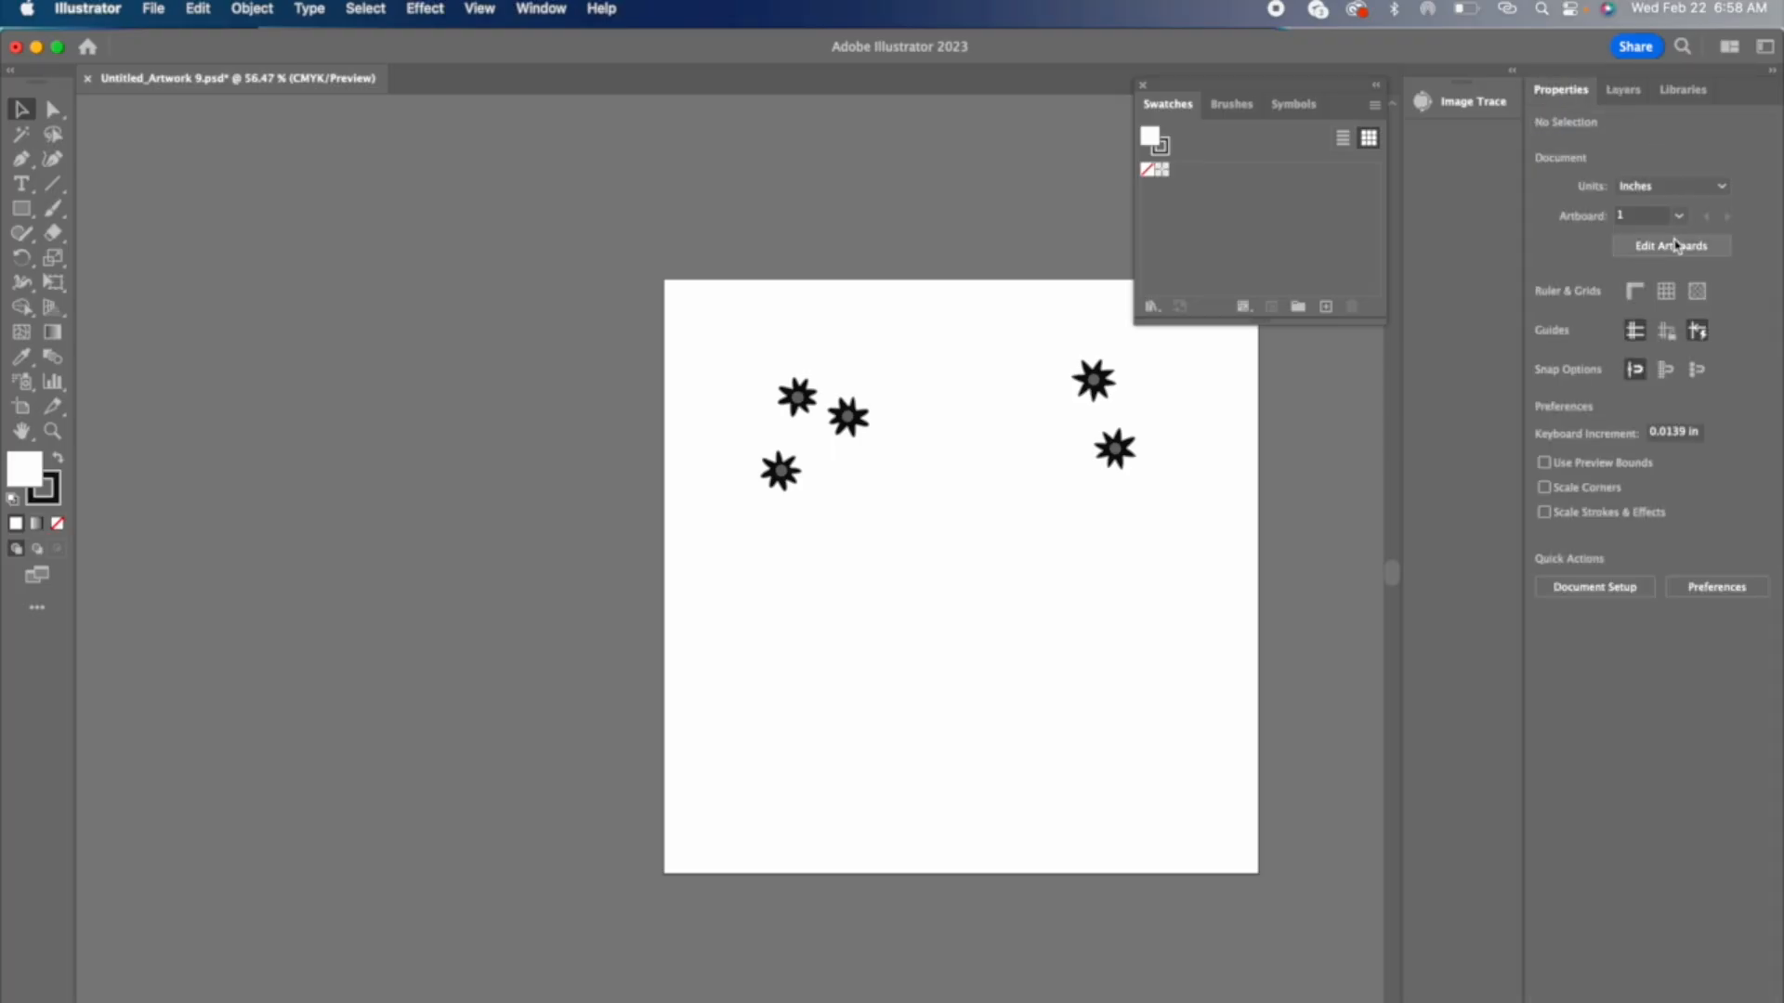
pyautogui.click(1676, 245)
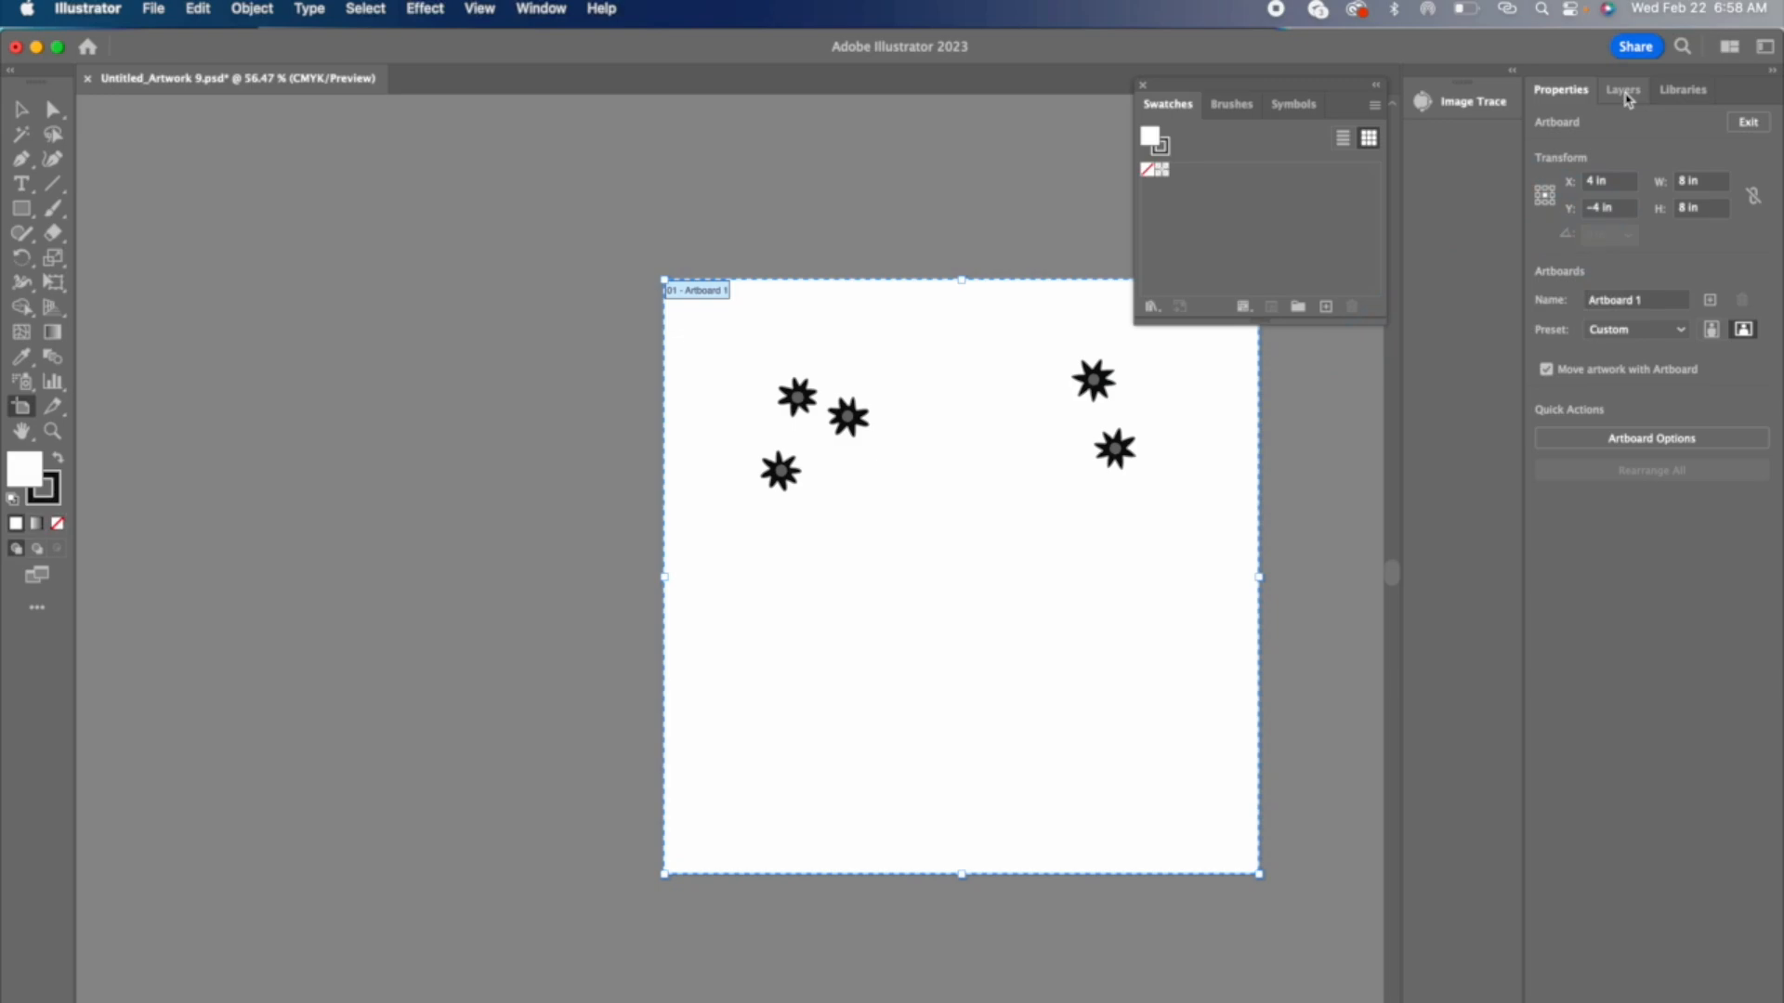
pyautogui.click(1625, 93)
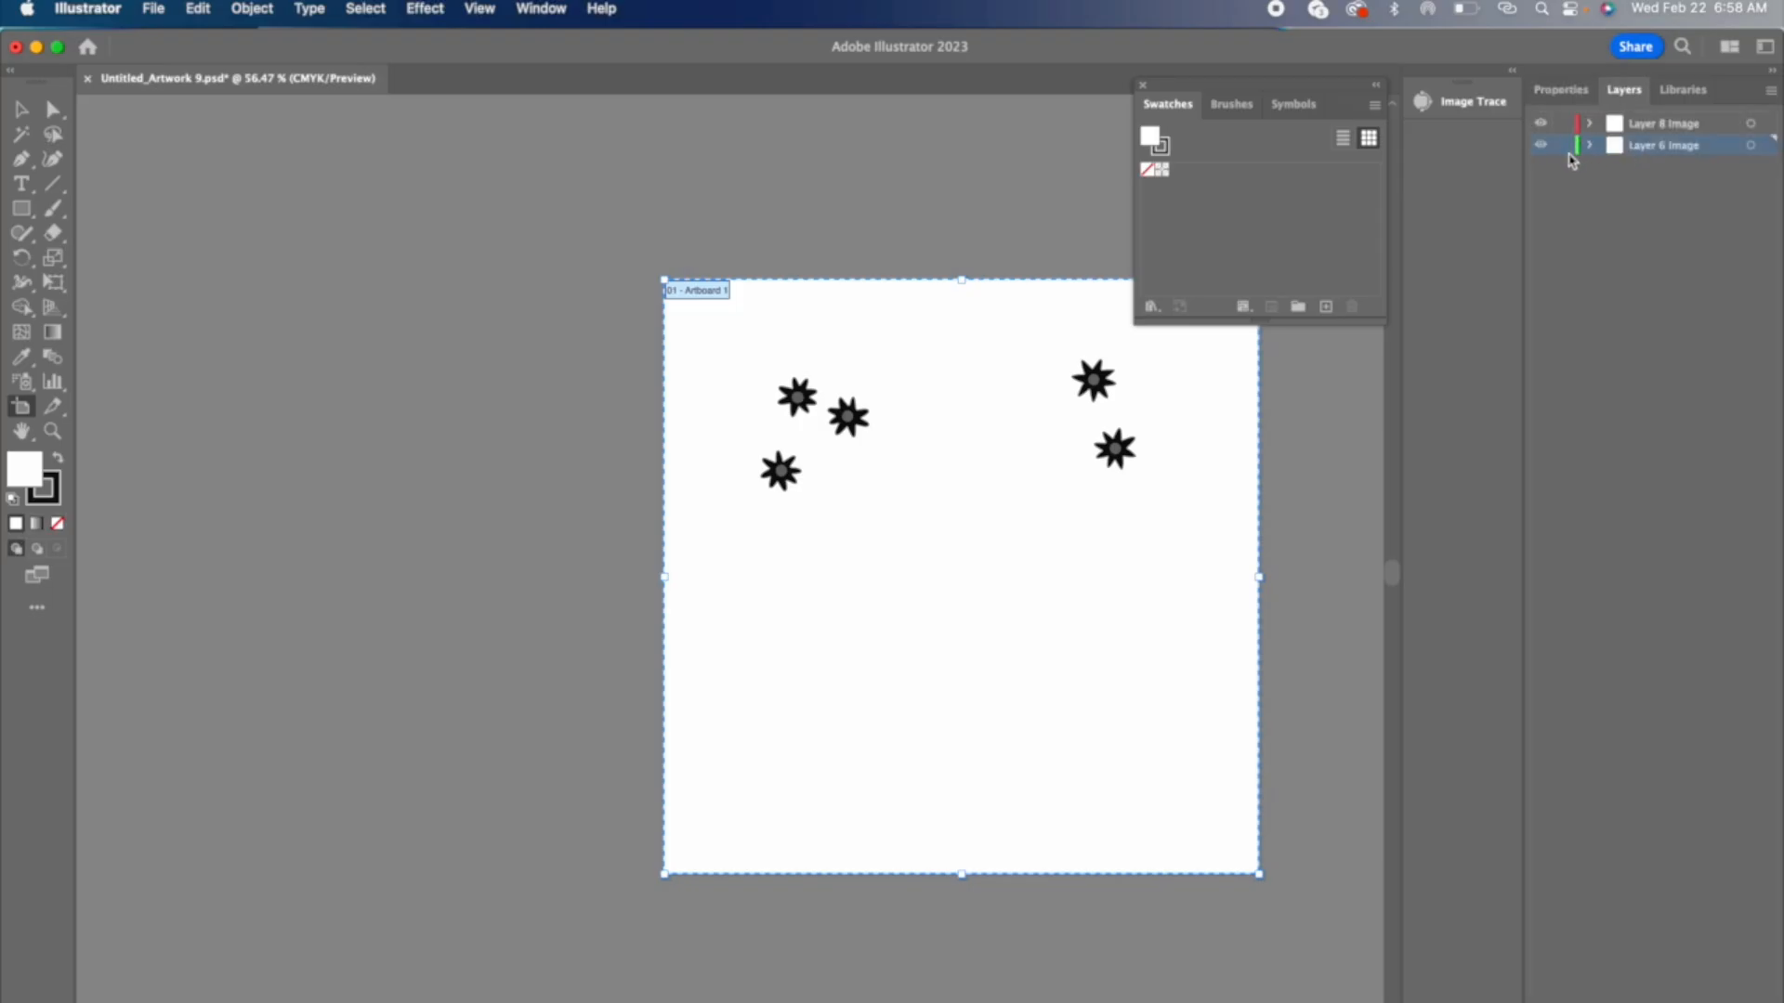
# Step: Rename the Layer 6 Image layer as petal and the Layer 8 Image layer as circles
pyautogui.doubleClick(1658, 146)
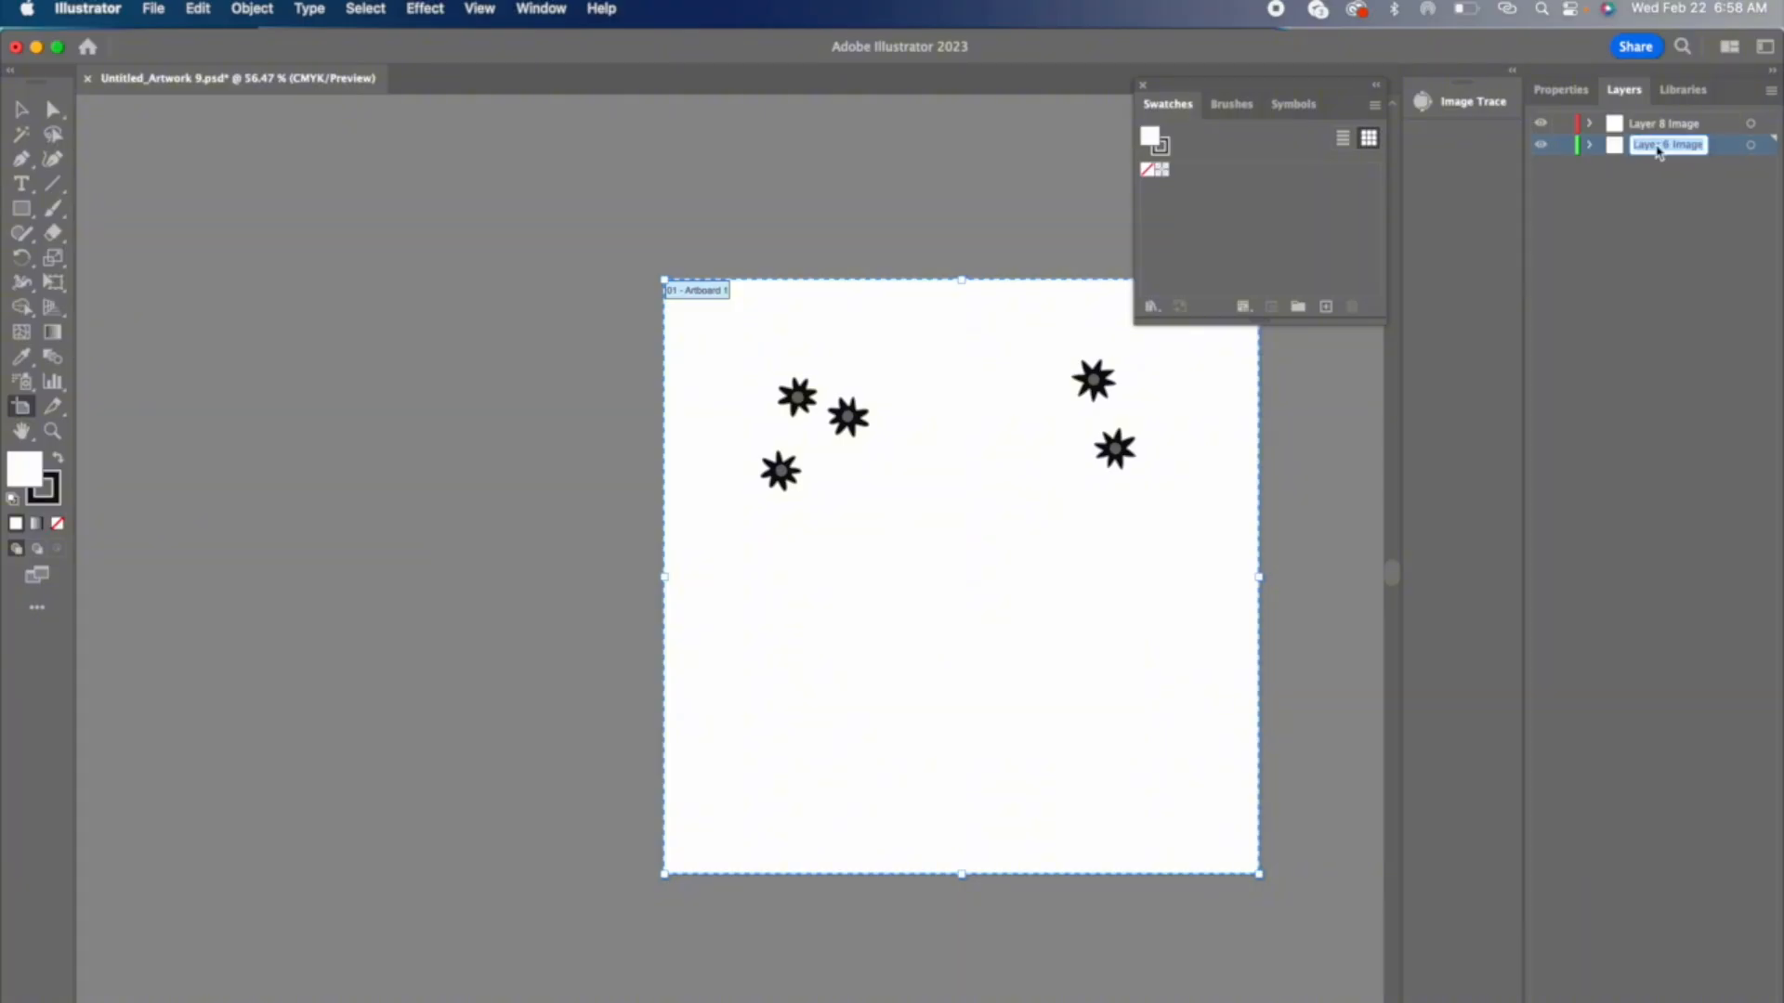
pyautogui.write('petal')
pyautogui.doubleClick(1679, 124)
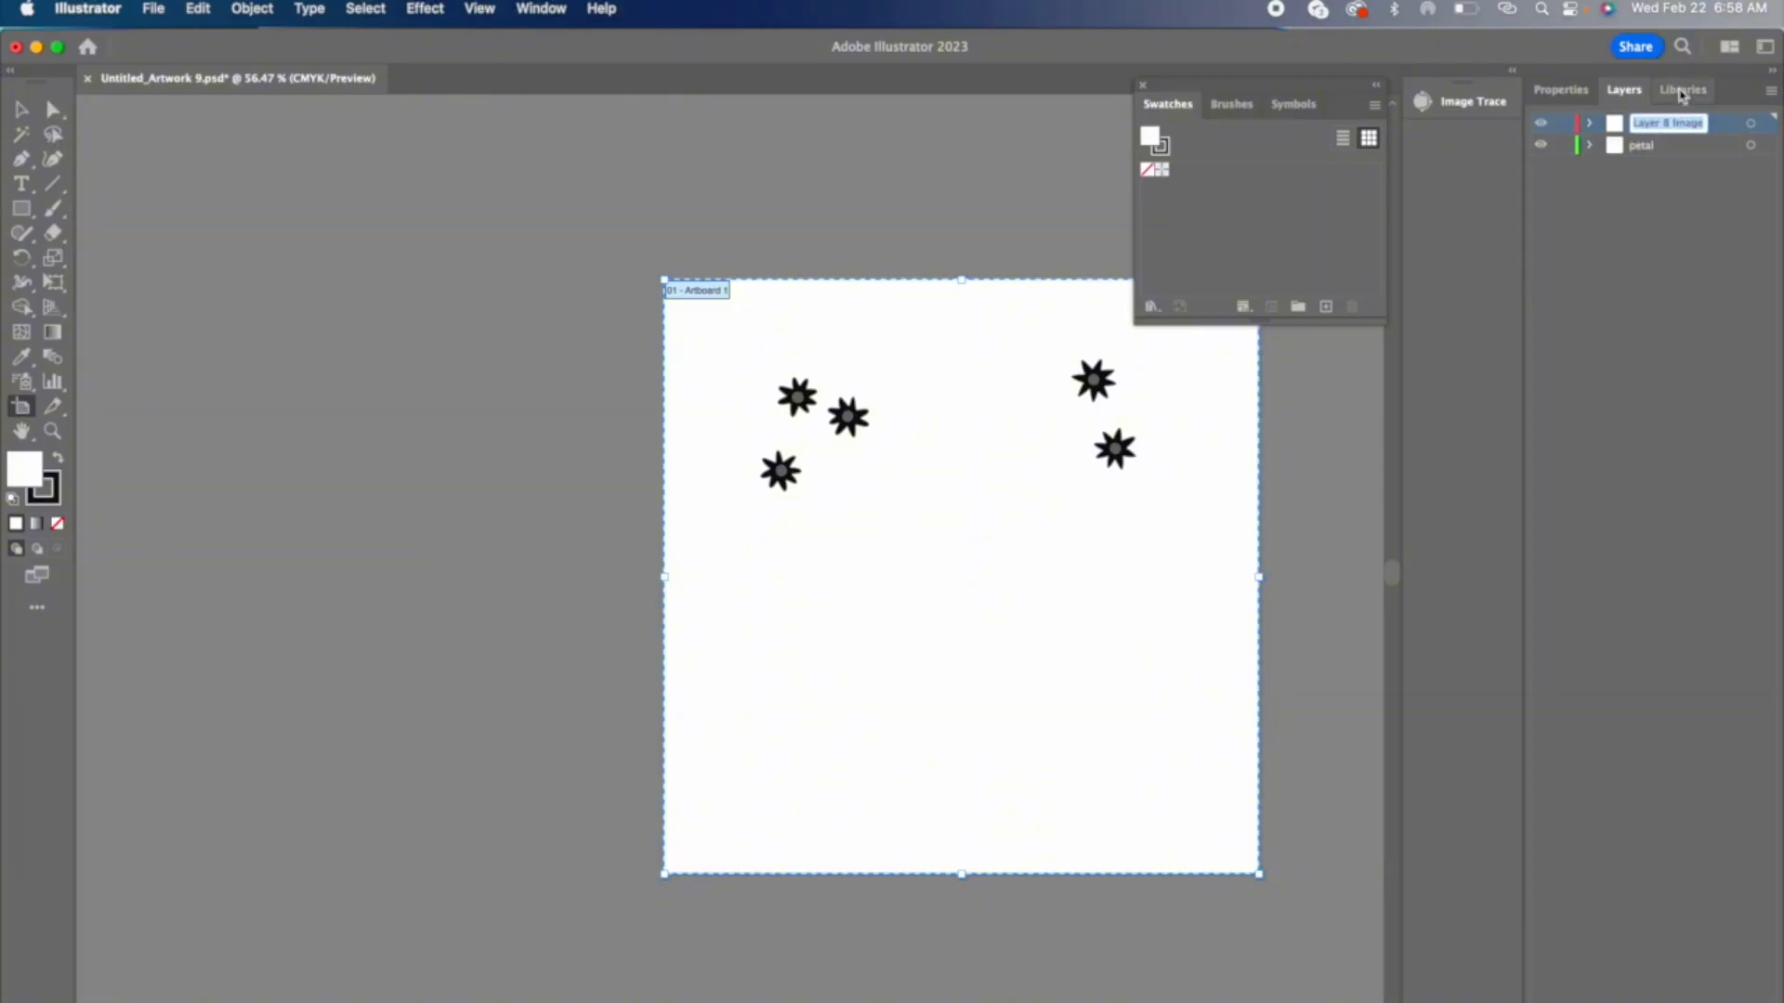
pyautogui.write('circles')
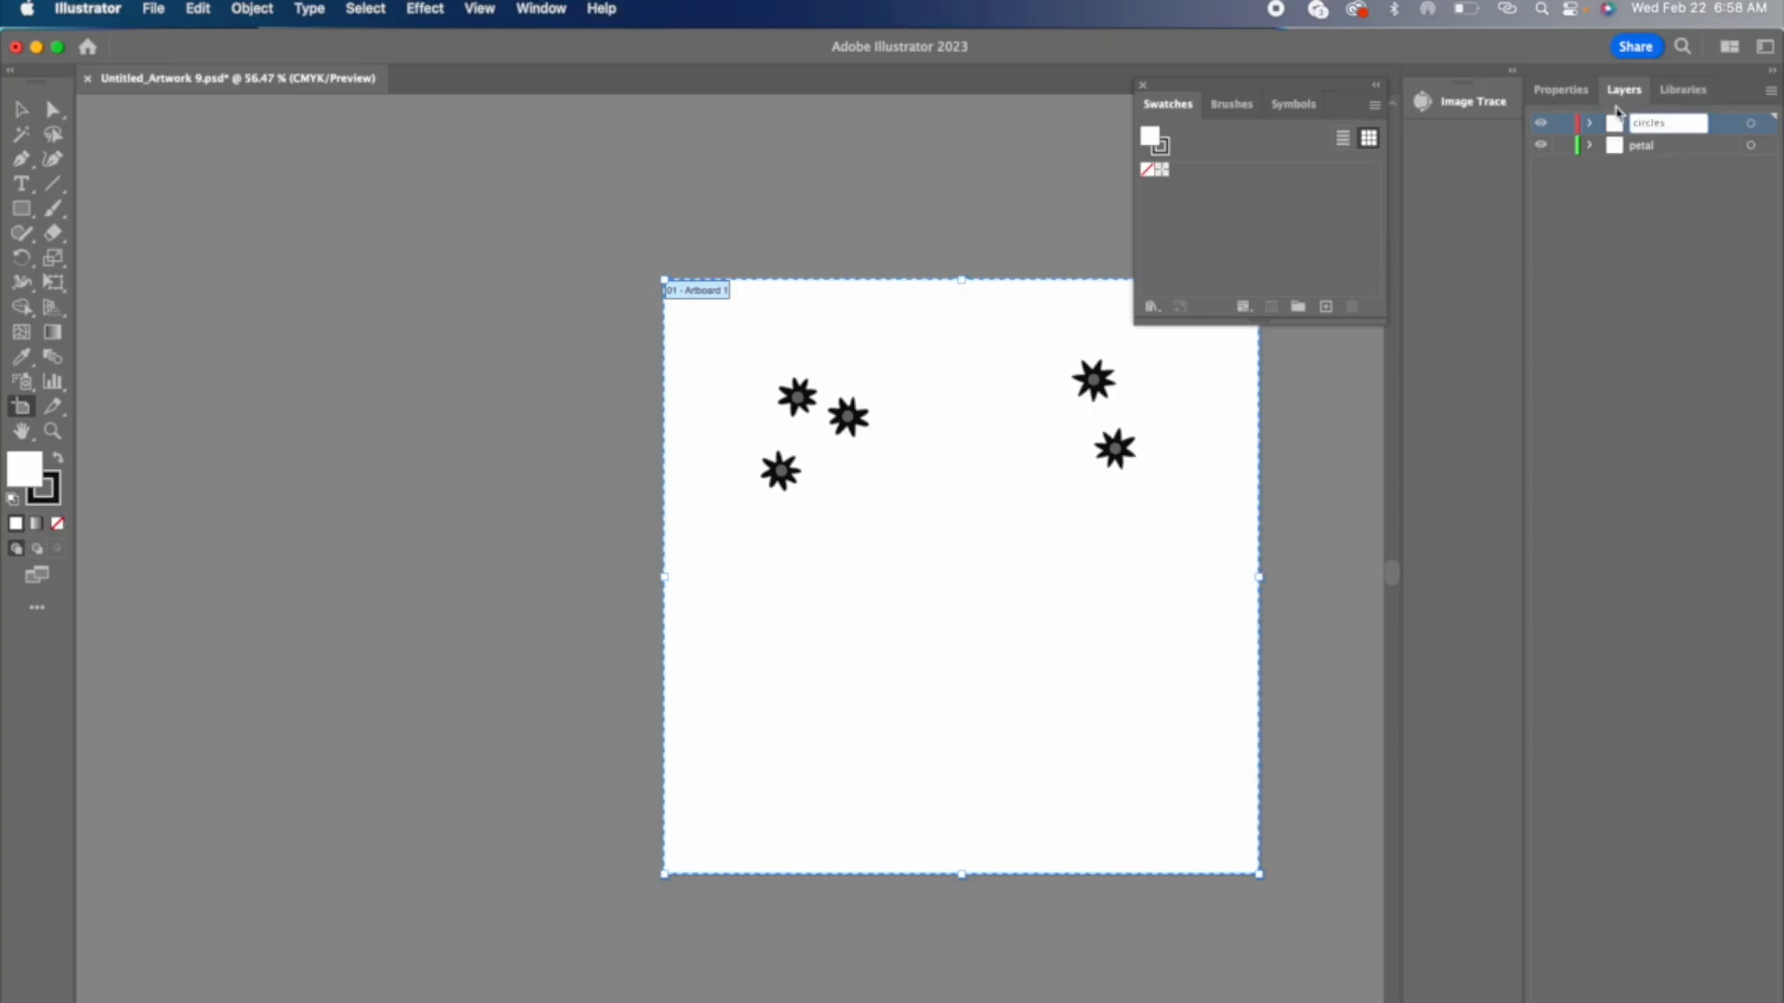
pyautogui.click(1563, 126)
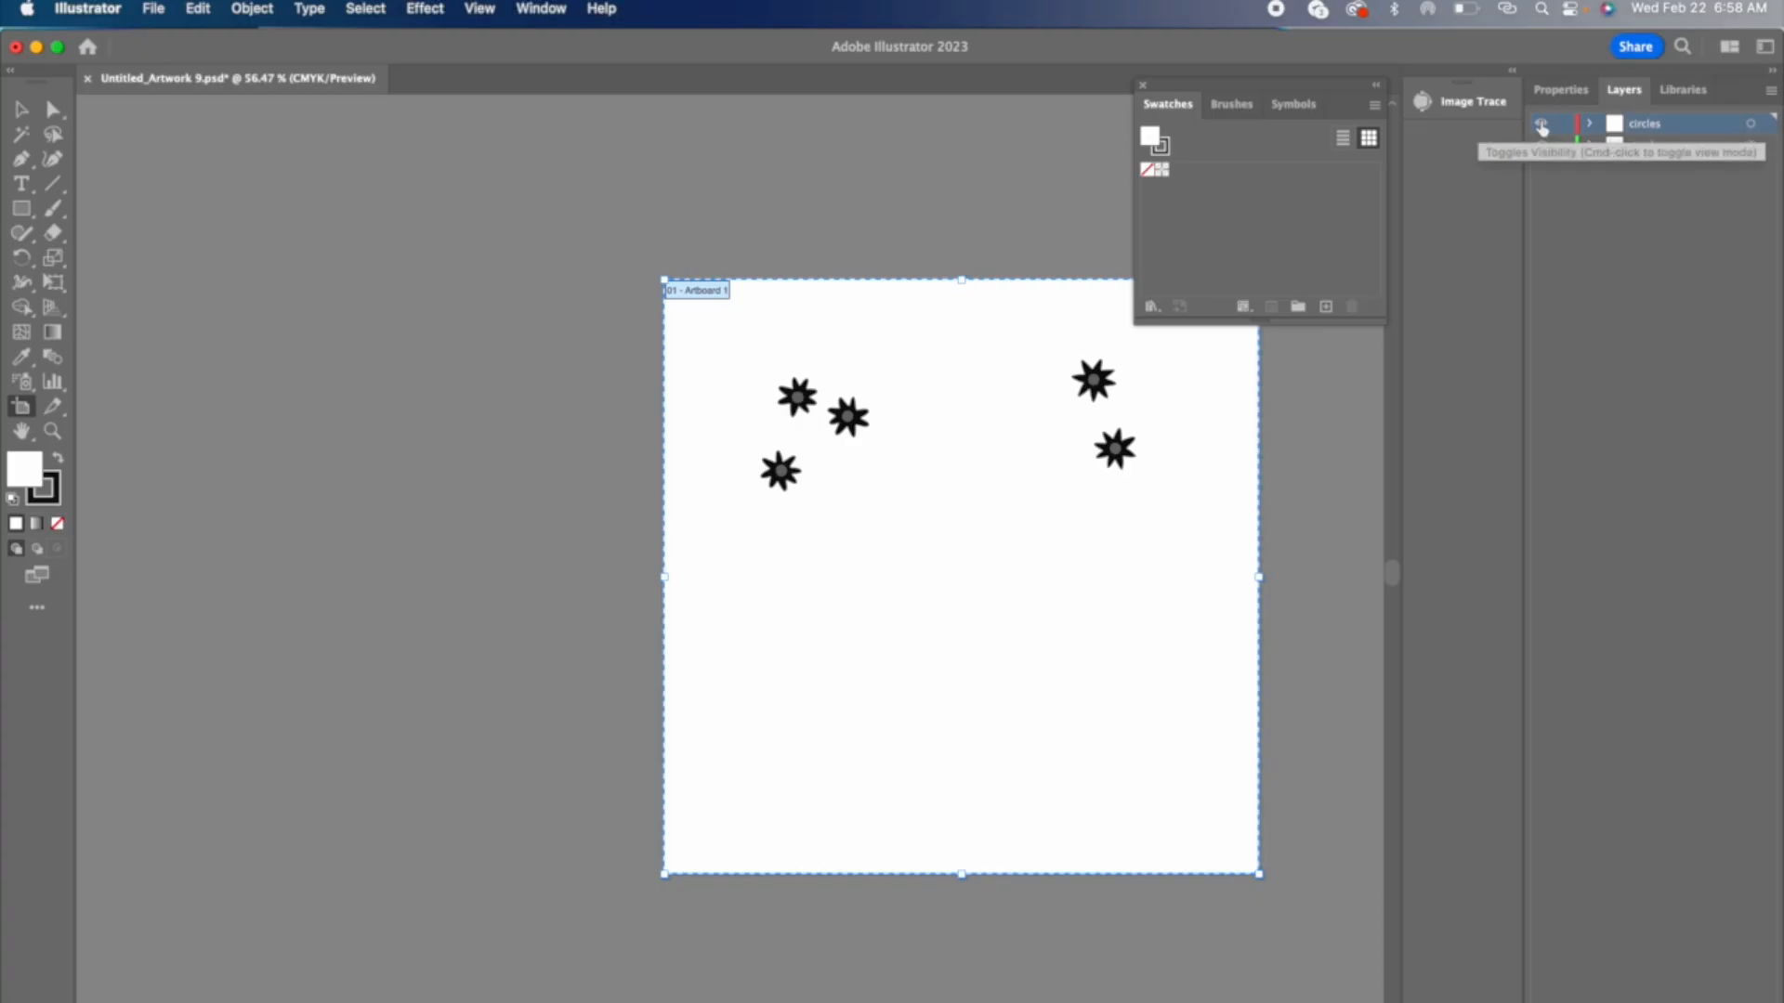
# Step: Hide the circles layer and select the petal image on the artboard
pyautogui.click(1540, 123)
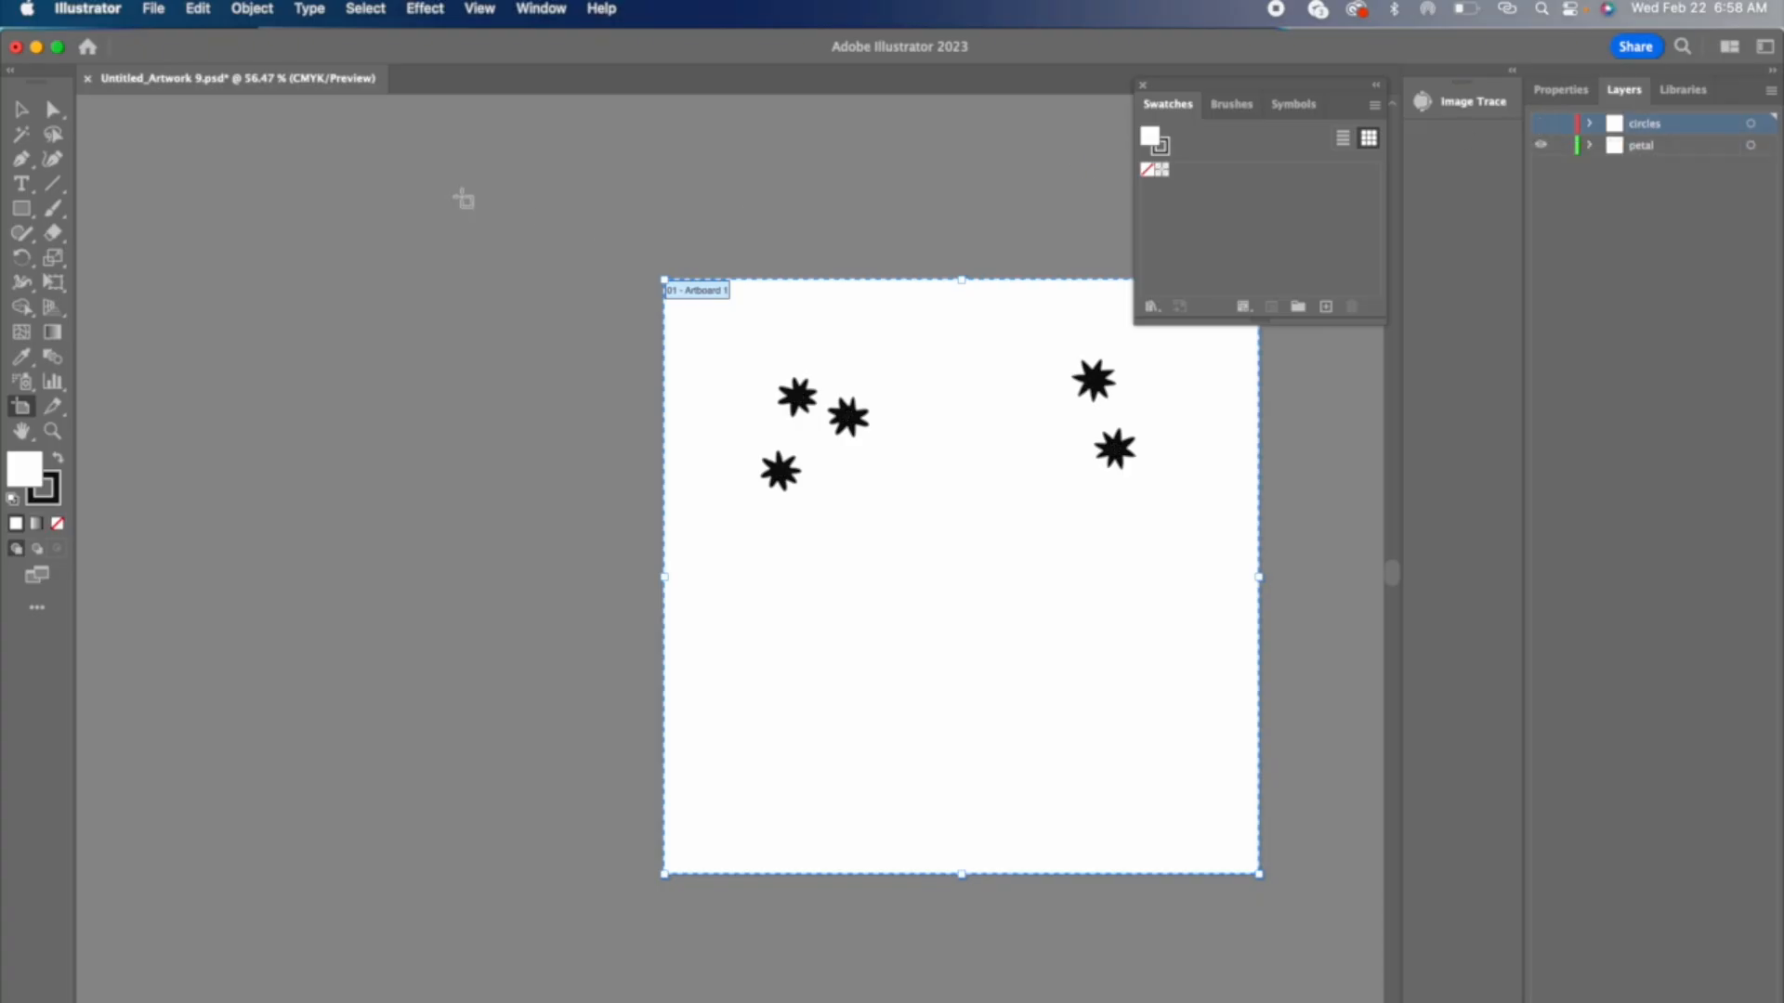
pyautogui.click(27, 112)
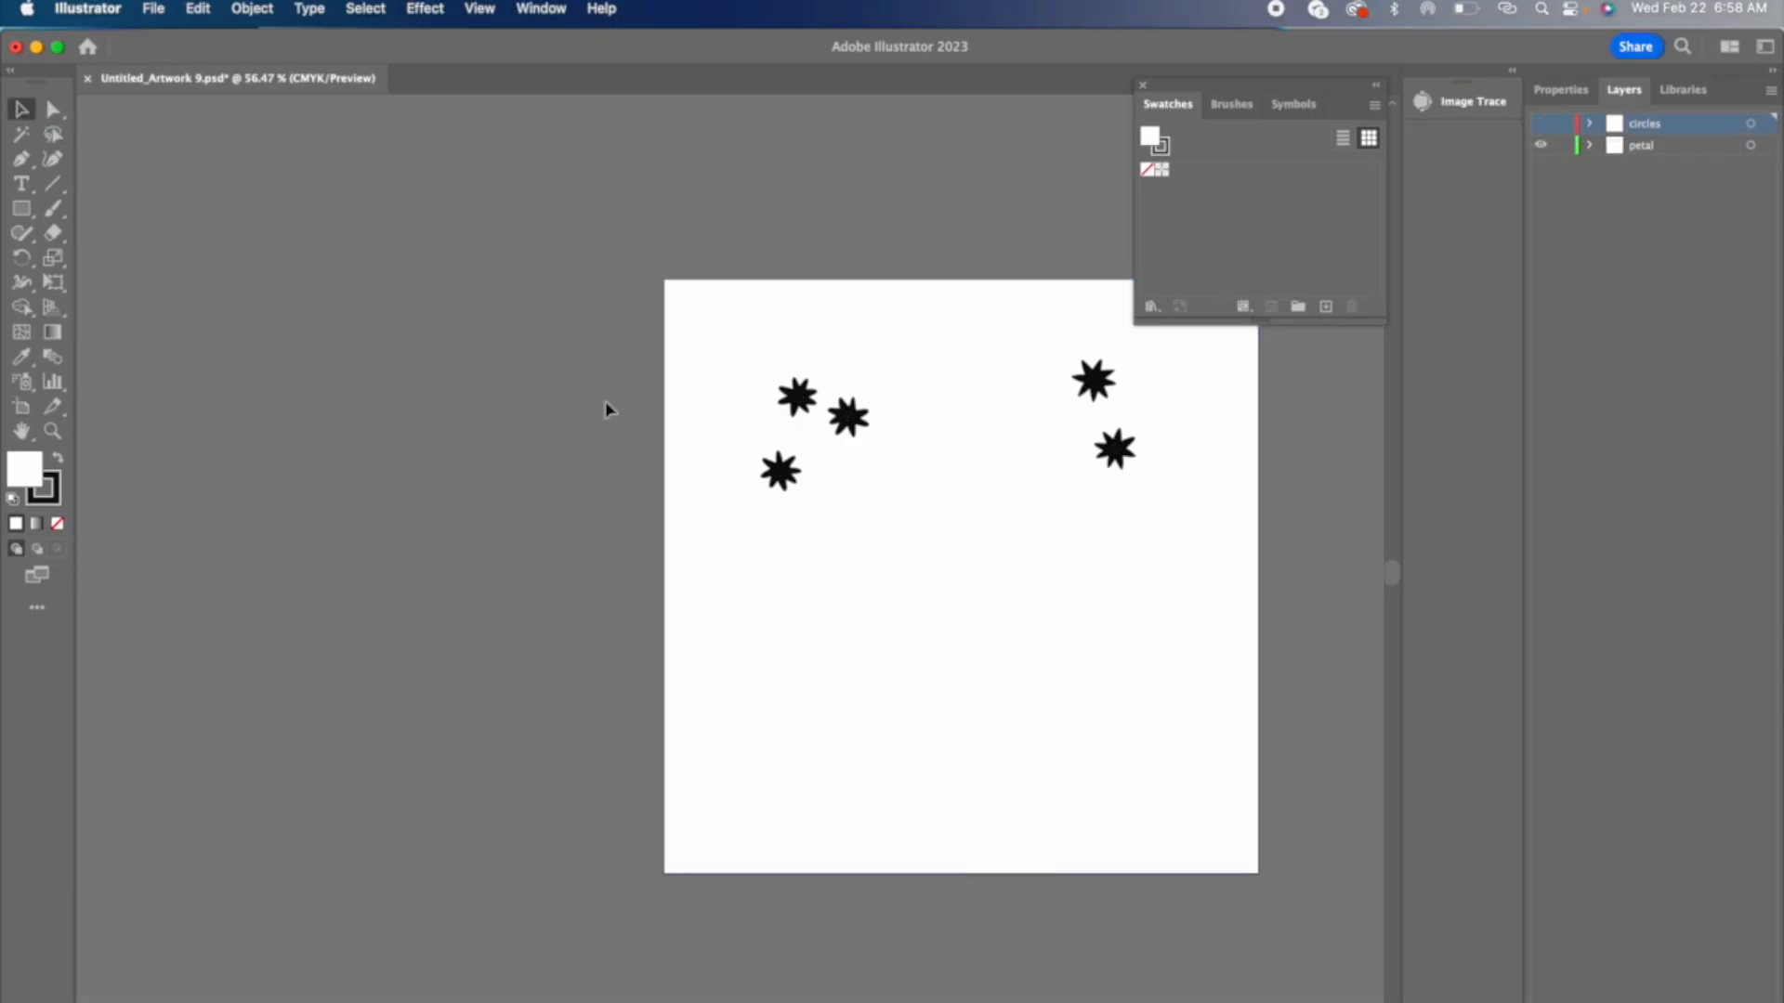
pyautogui.hscroll(5, 609, 409)
pyautogui.click(632, 438)
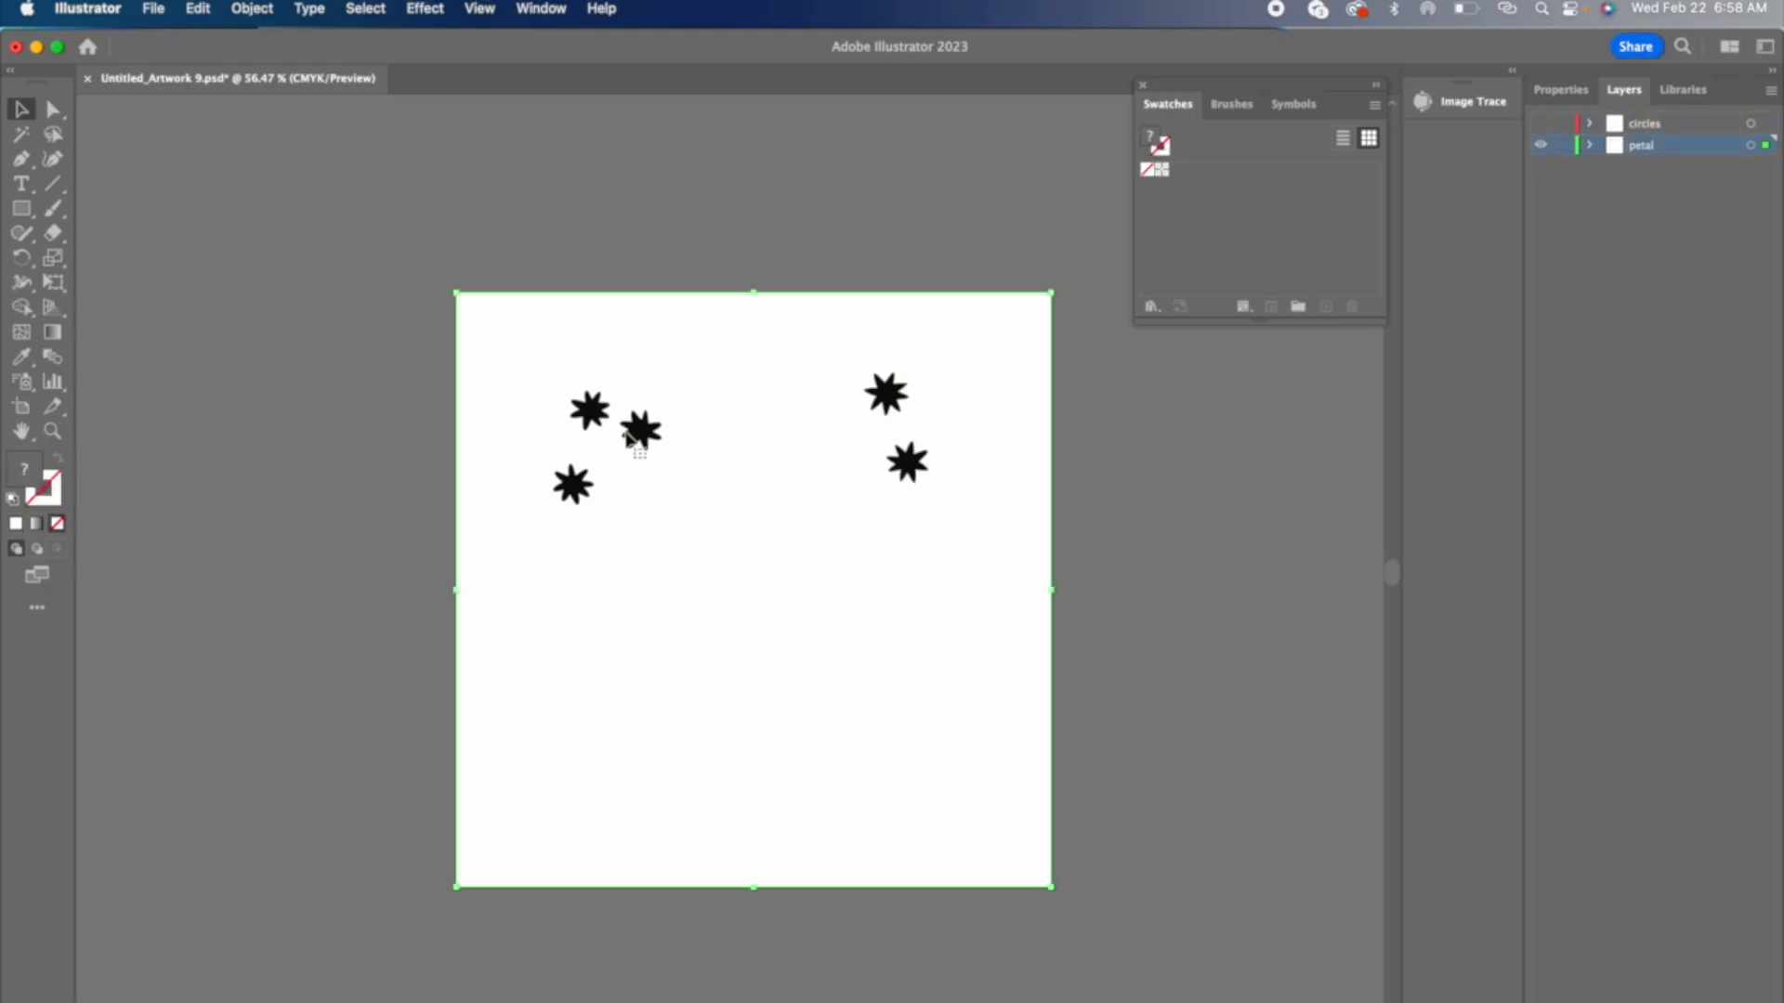
# Step: Test whether the petal image moves as a single object, undo the move, and deselect the image
pyautogui.moveTo(632, 438); pyautogui.dragTo(1018, 434)
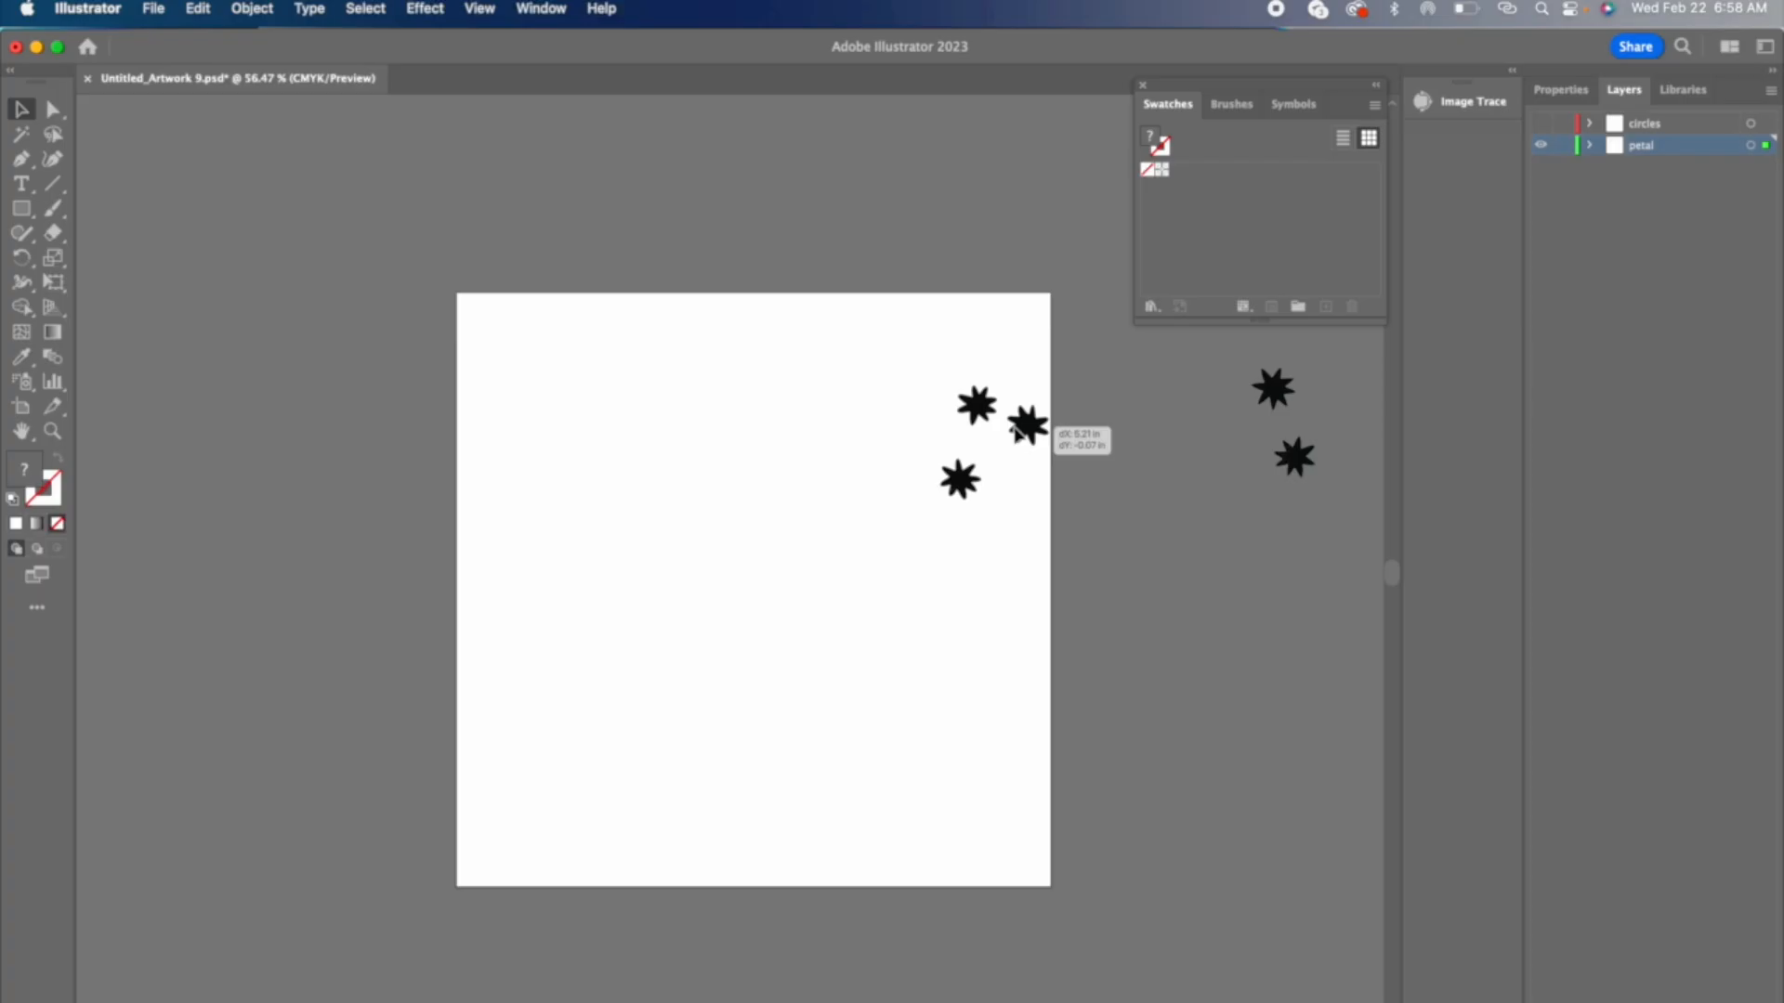
pyautogui.moveTo(1015, 430); pyautogui.dragTo(1016, 434)
pyautogui.press('super+z')
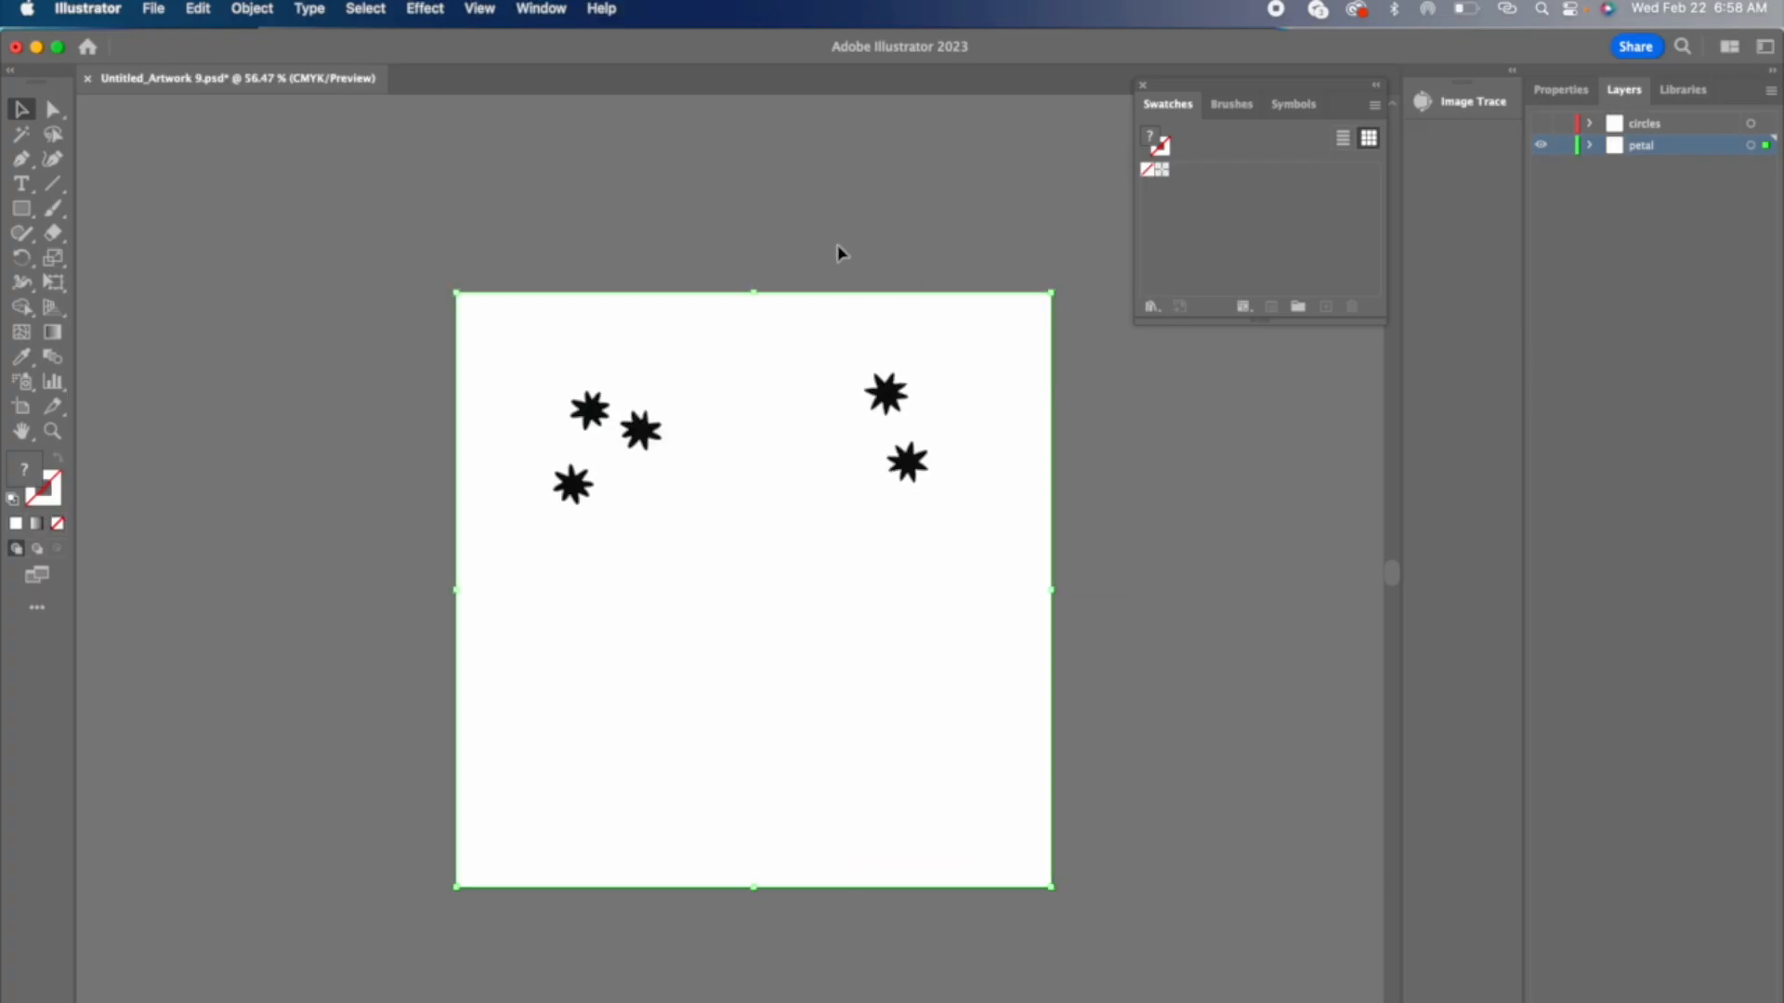
pyautogui.click(803, 246)
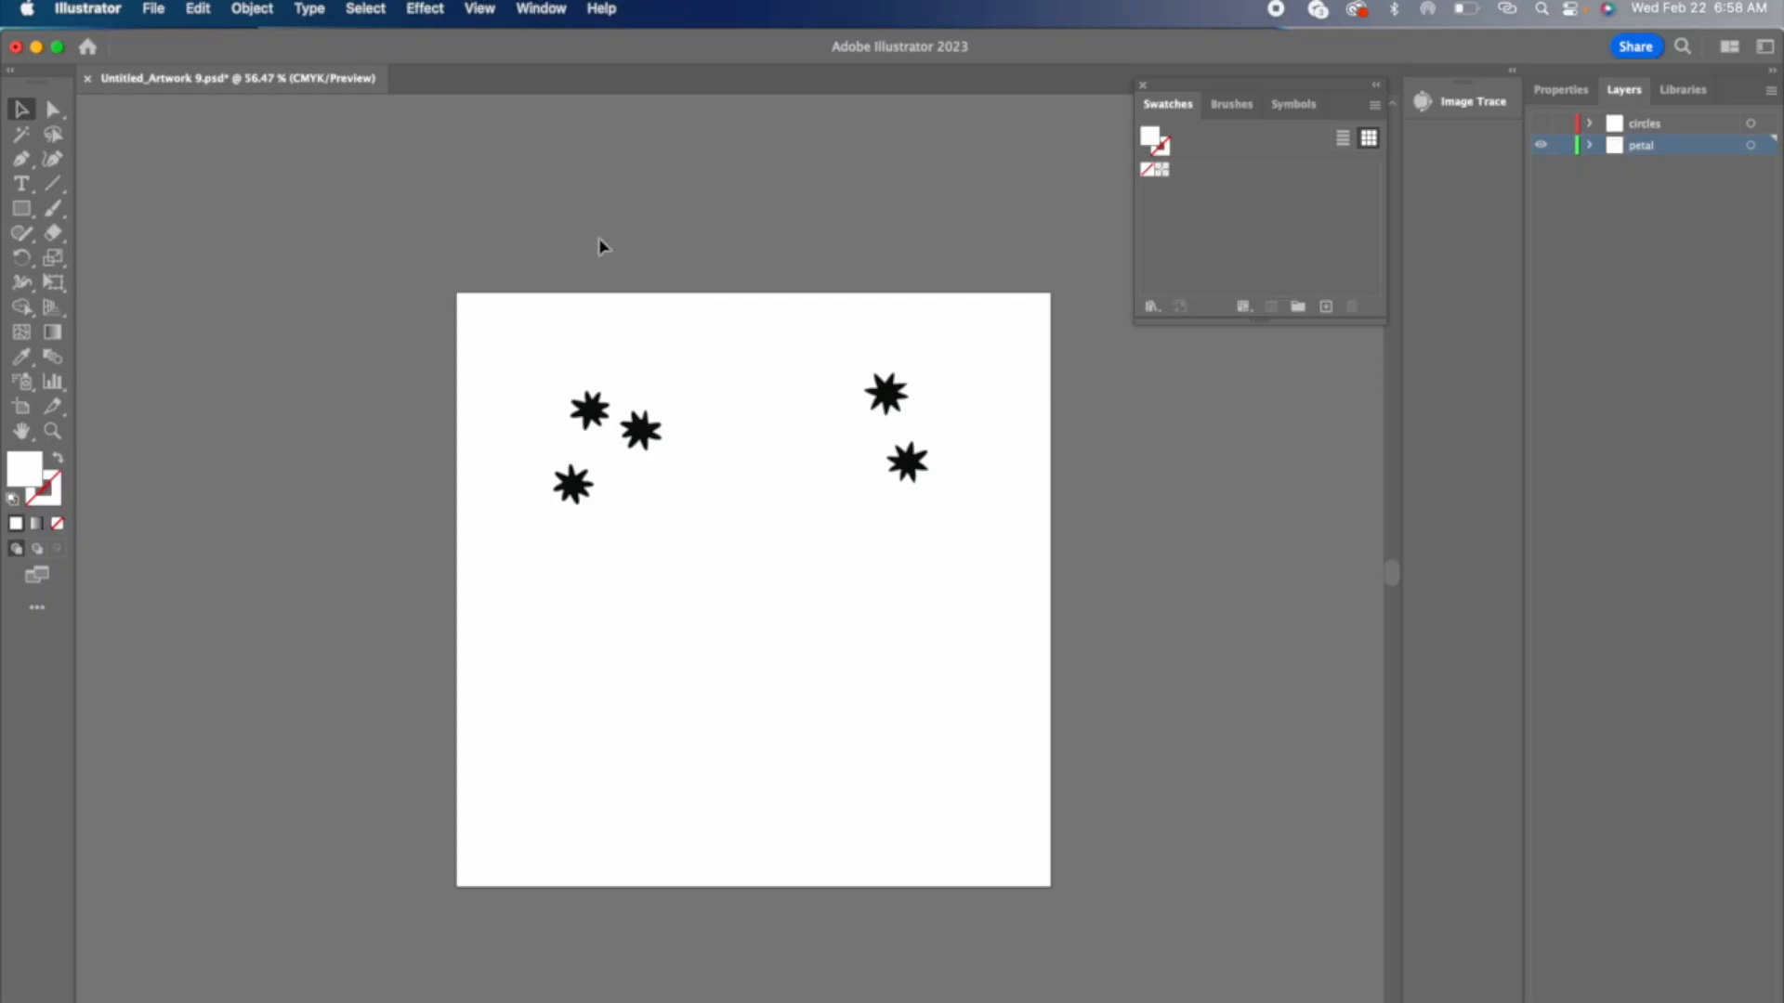
# Step: Select the petal image on the artboard and open the Image Trace settings
pyautogui.click(662, 505)
pyautogui.click(541, 9)
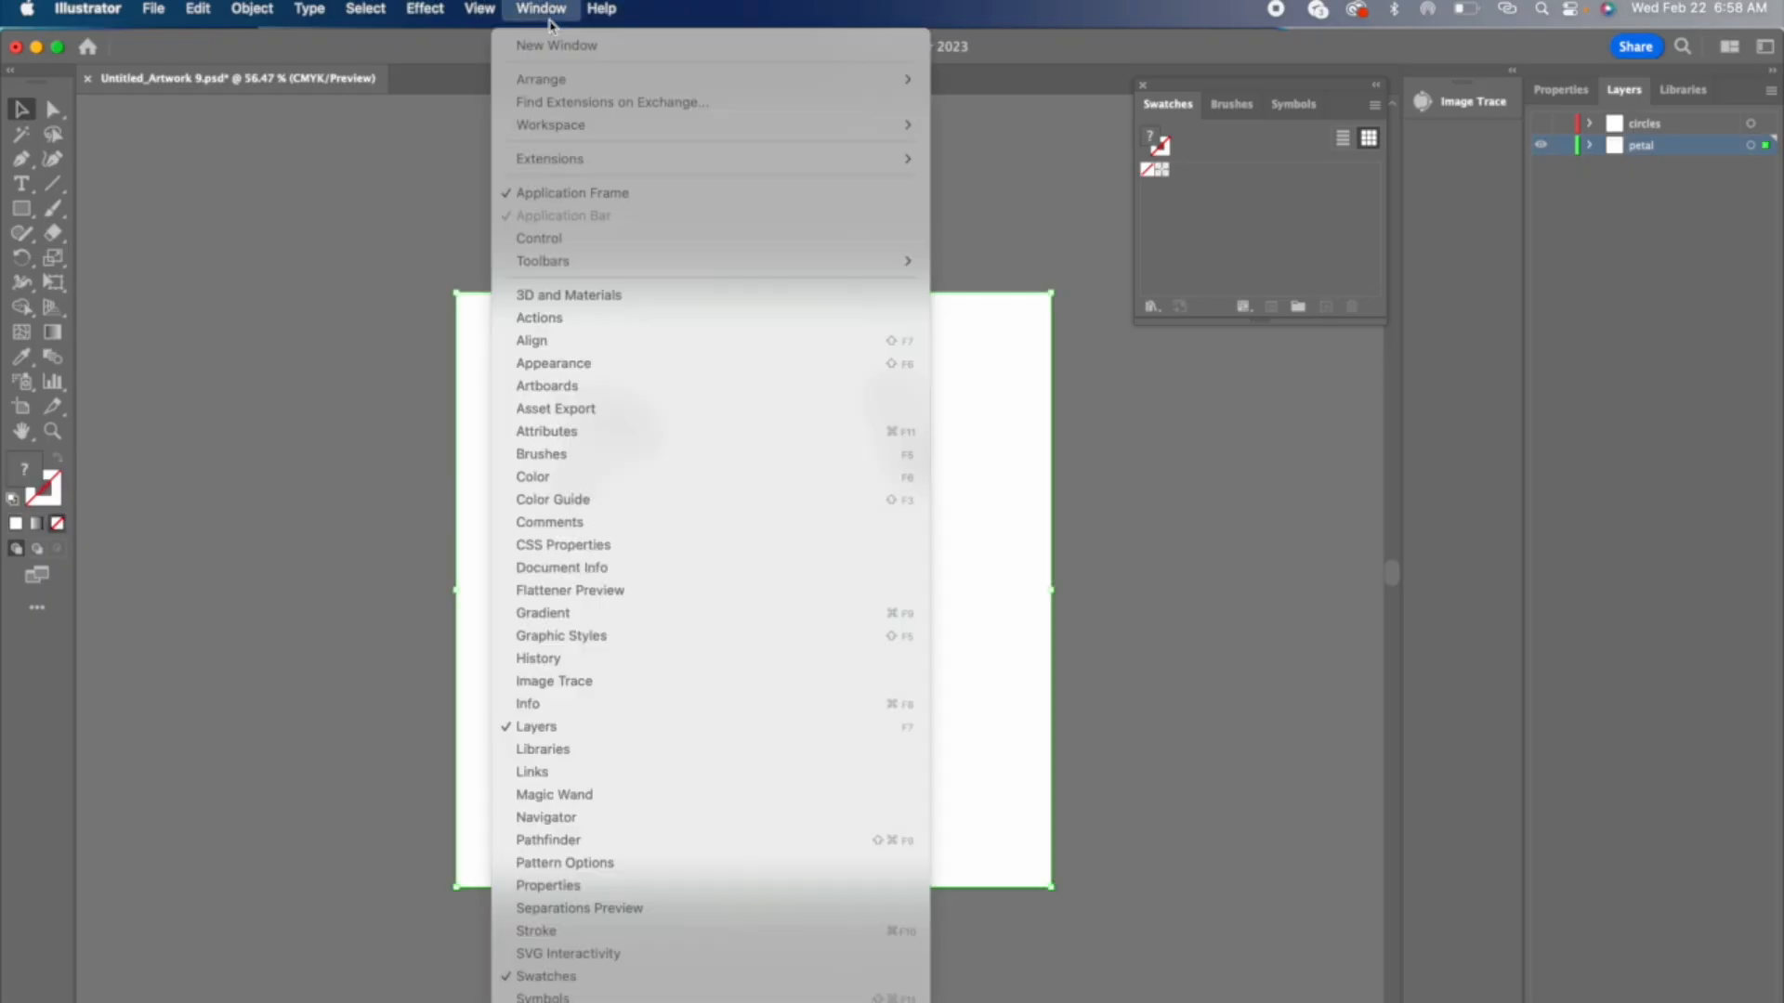
pyautogui.scroll(-5, 613, 520)
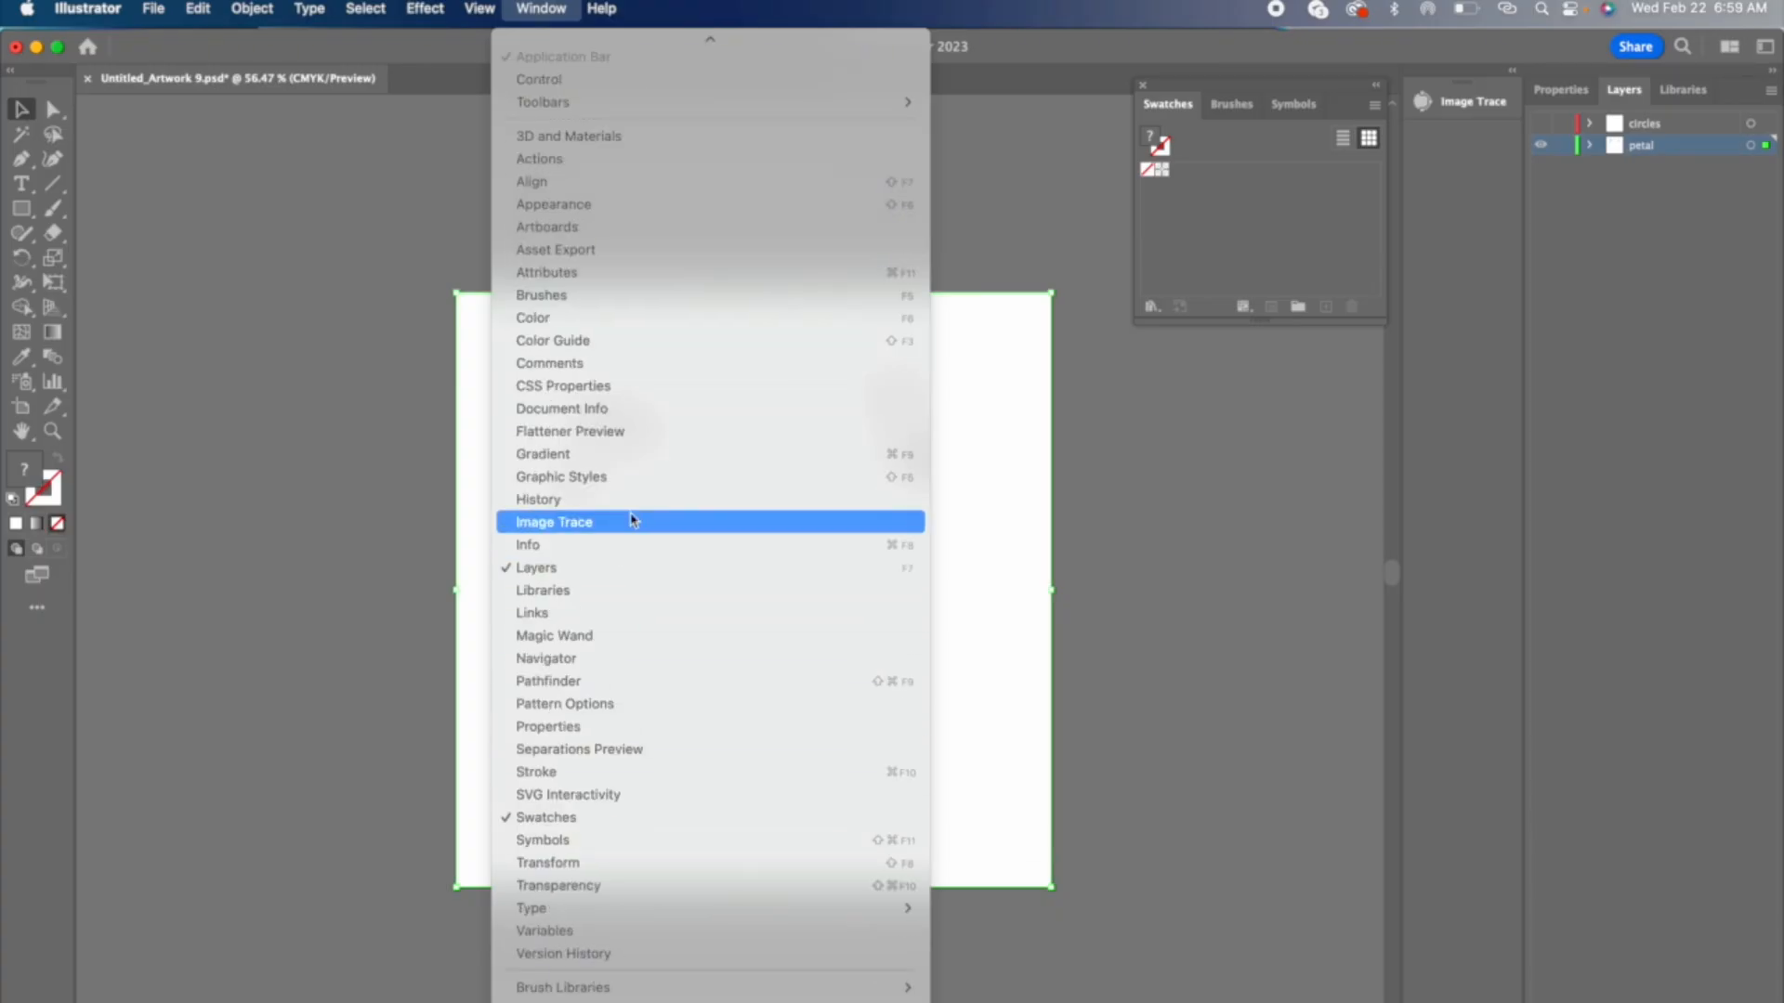
pyautogui.click(630, 520)
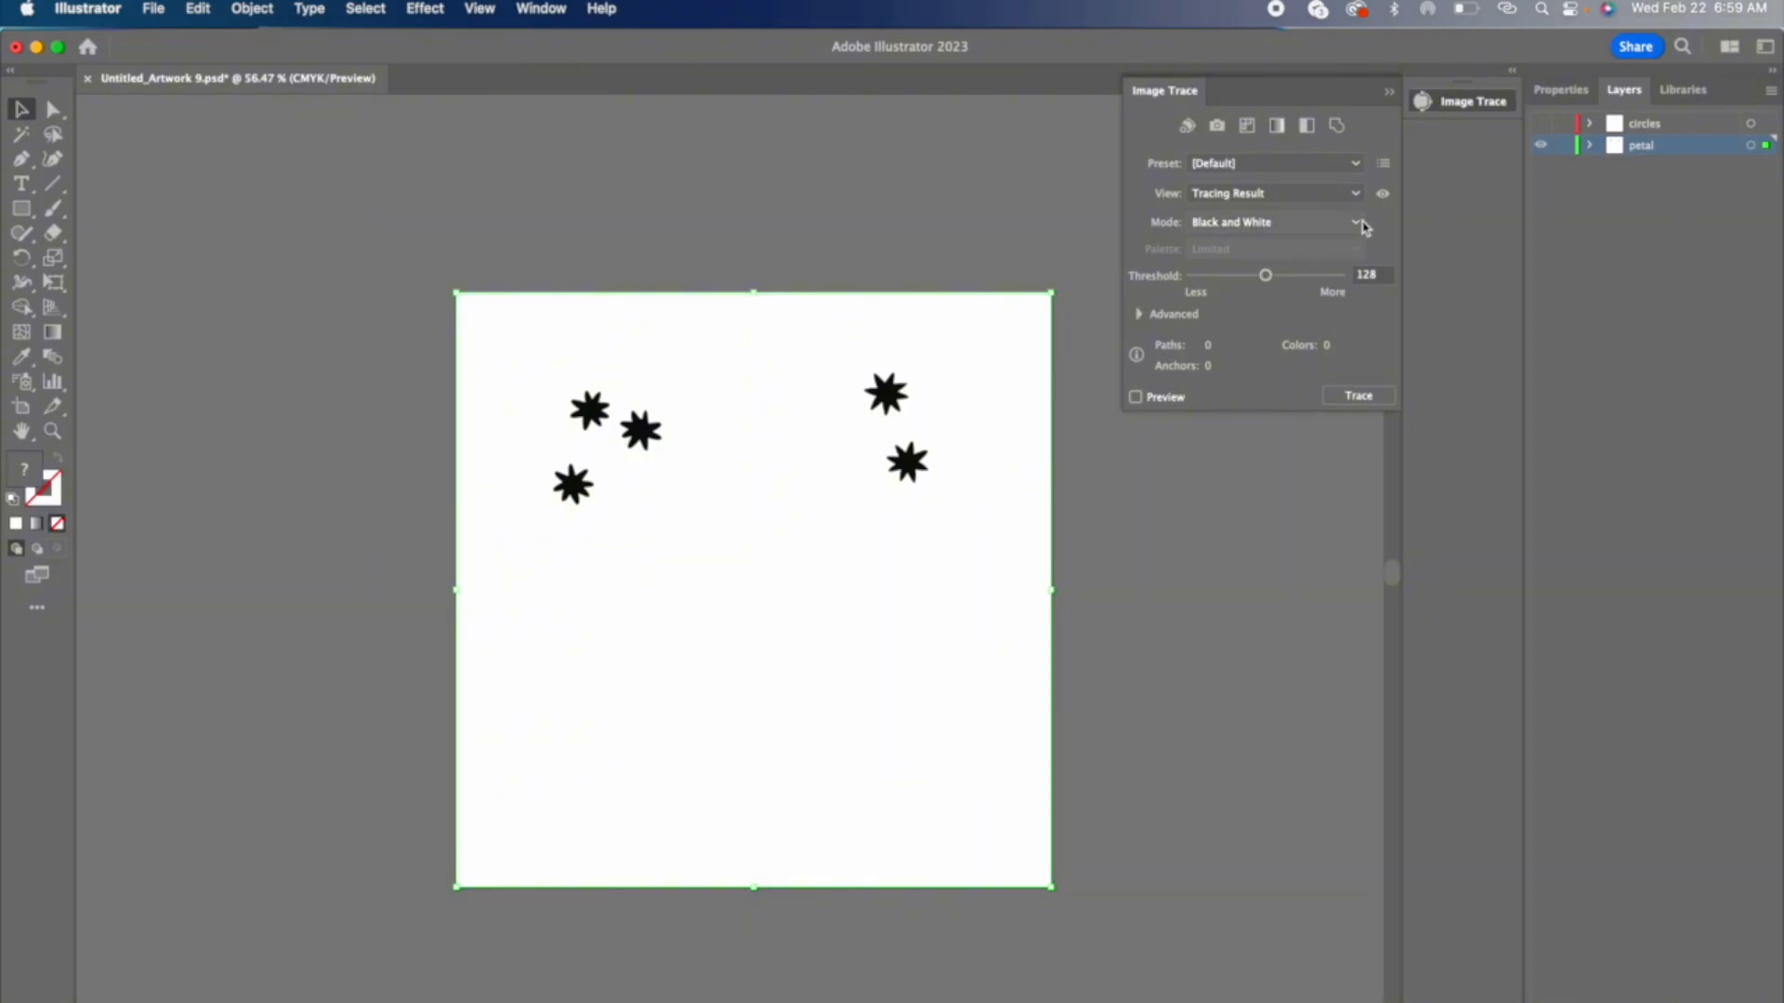
pyautogui.click(1359, 223)
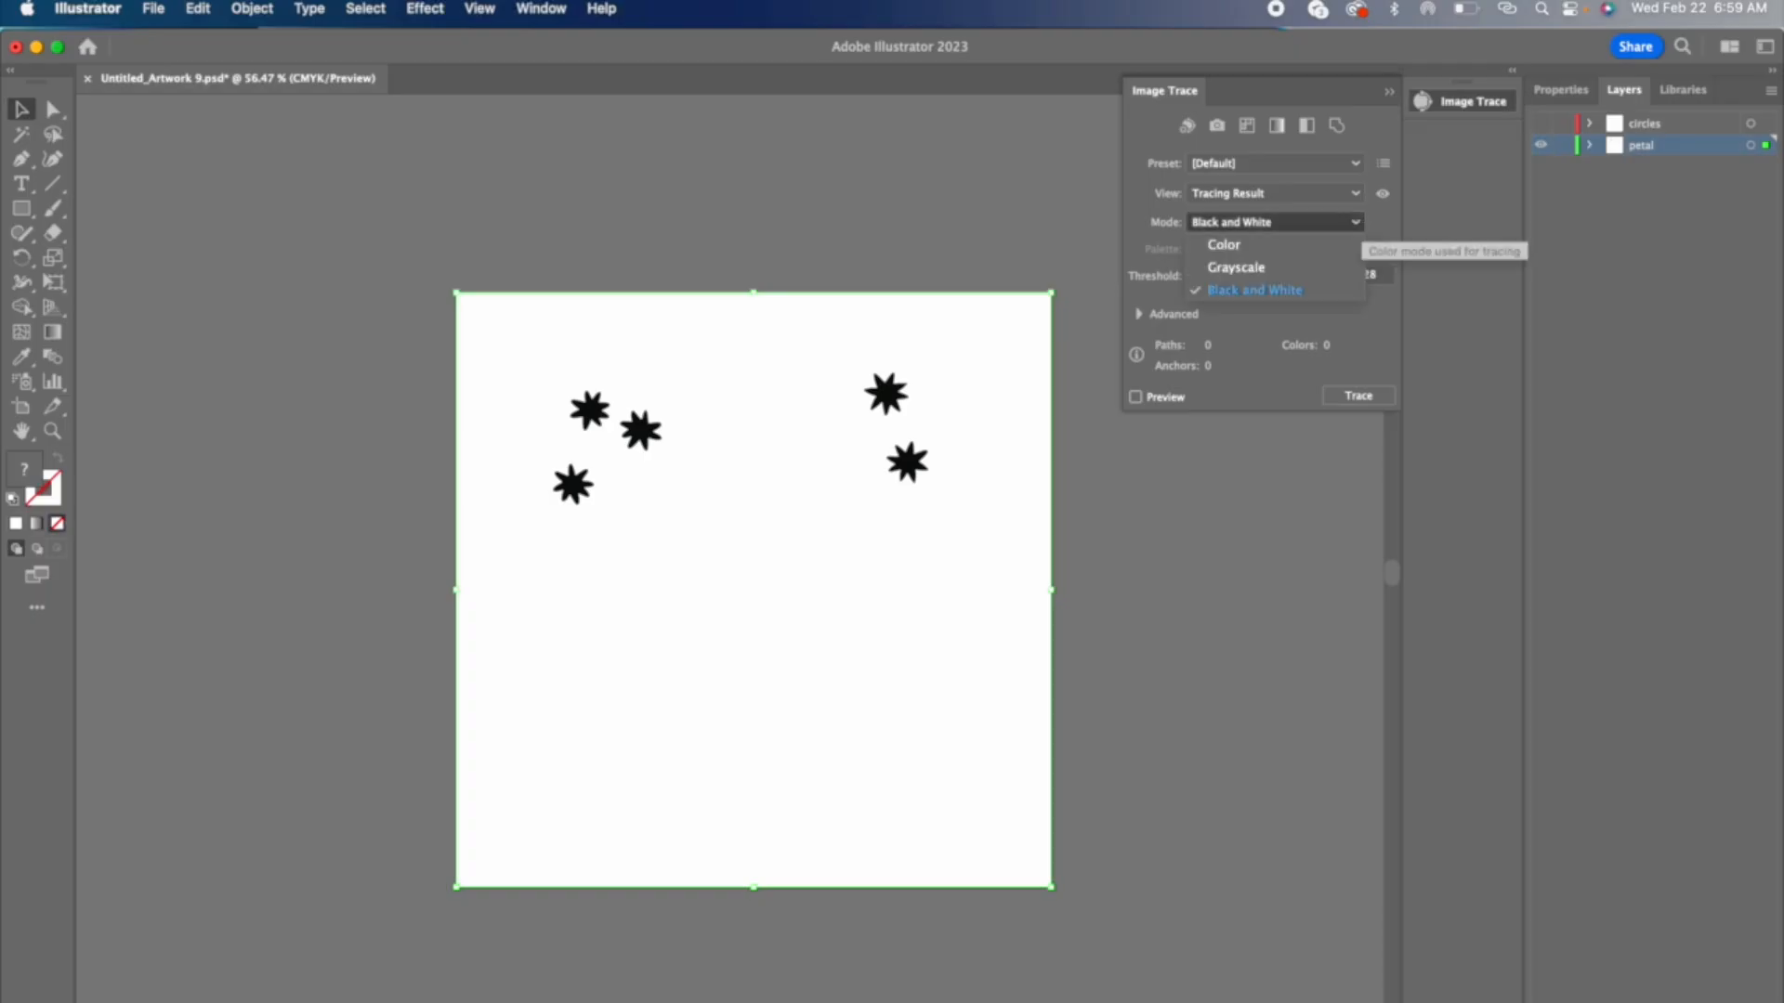
pyautogui.click(1355, 194)
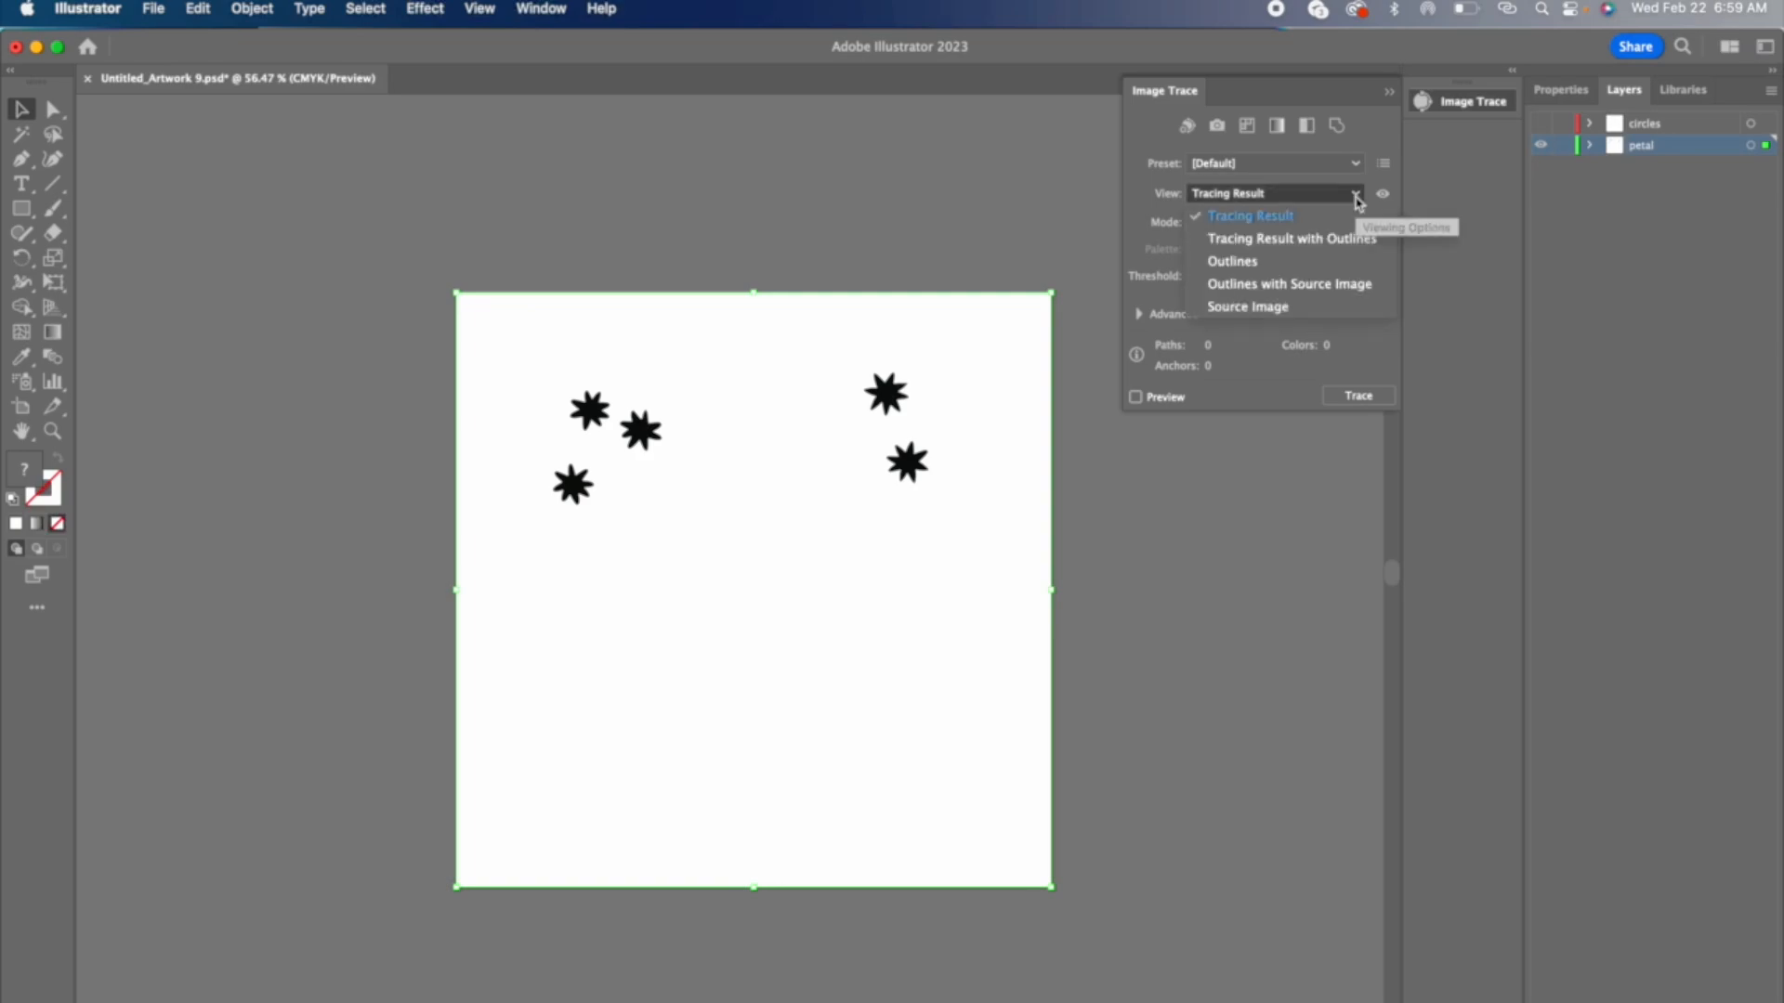
pyautogui.click(1355, 164)
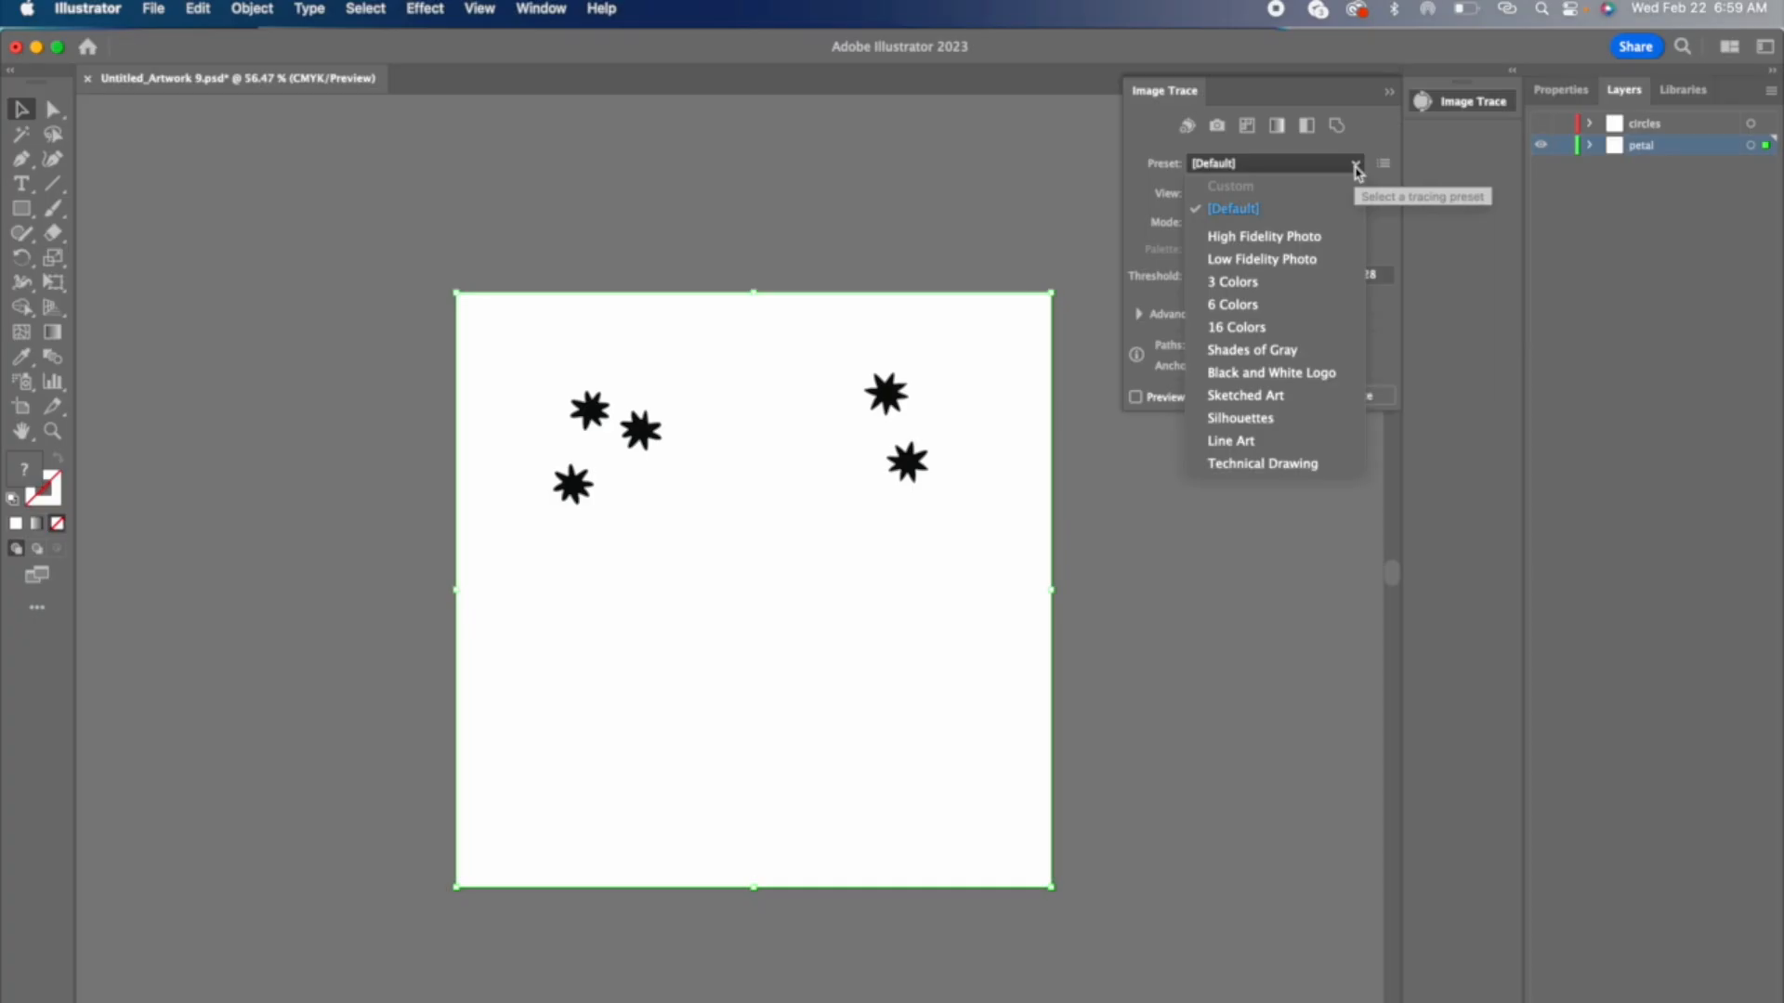
pyautogui.click(1356, 167)
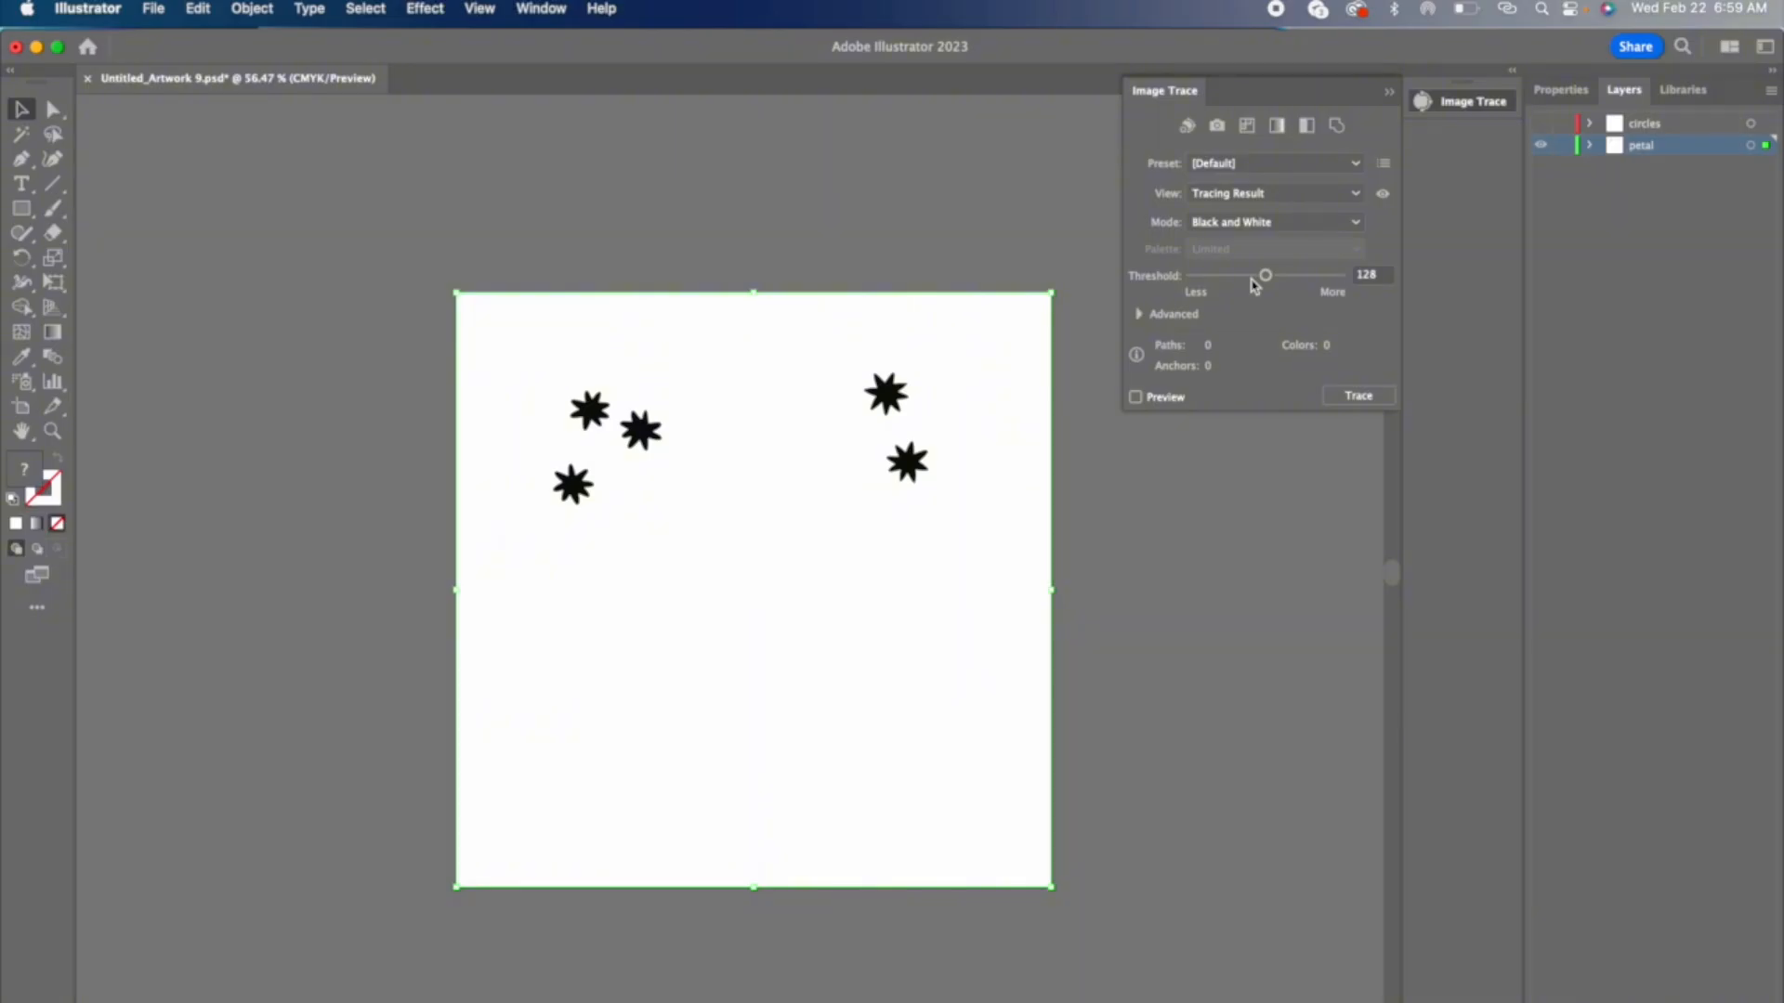
# Step: Trace the petal image in the Black and White mode with Ignore White and Preview enabled
pyautogui.click(1139, 315)
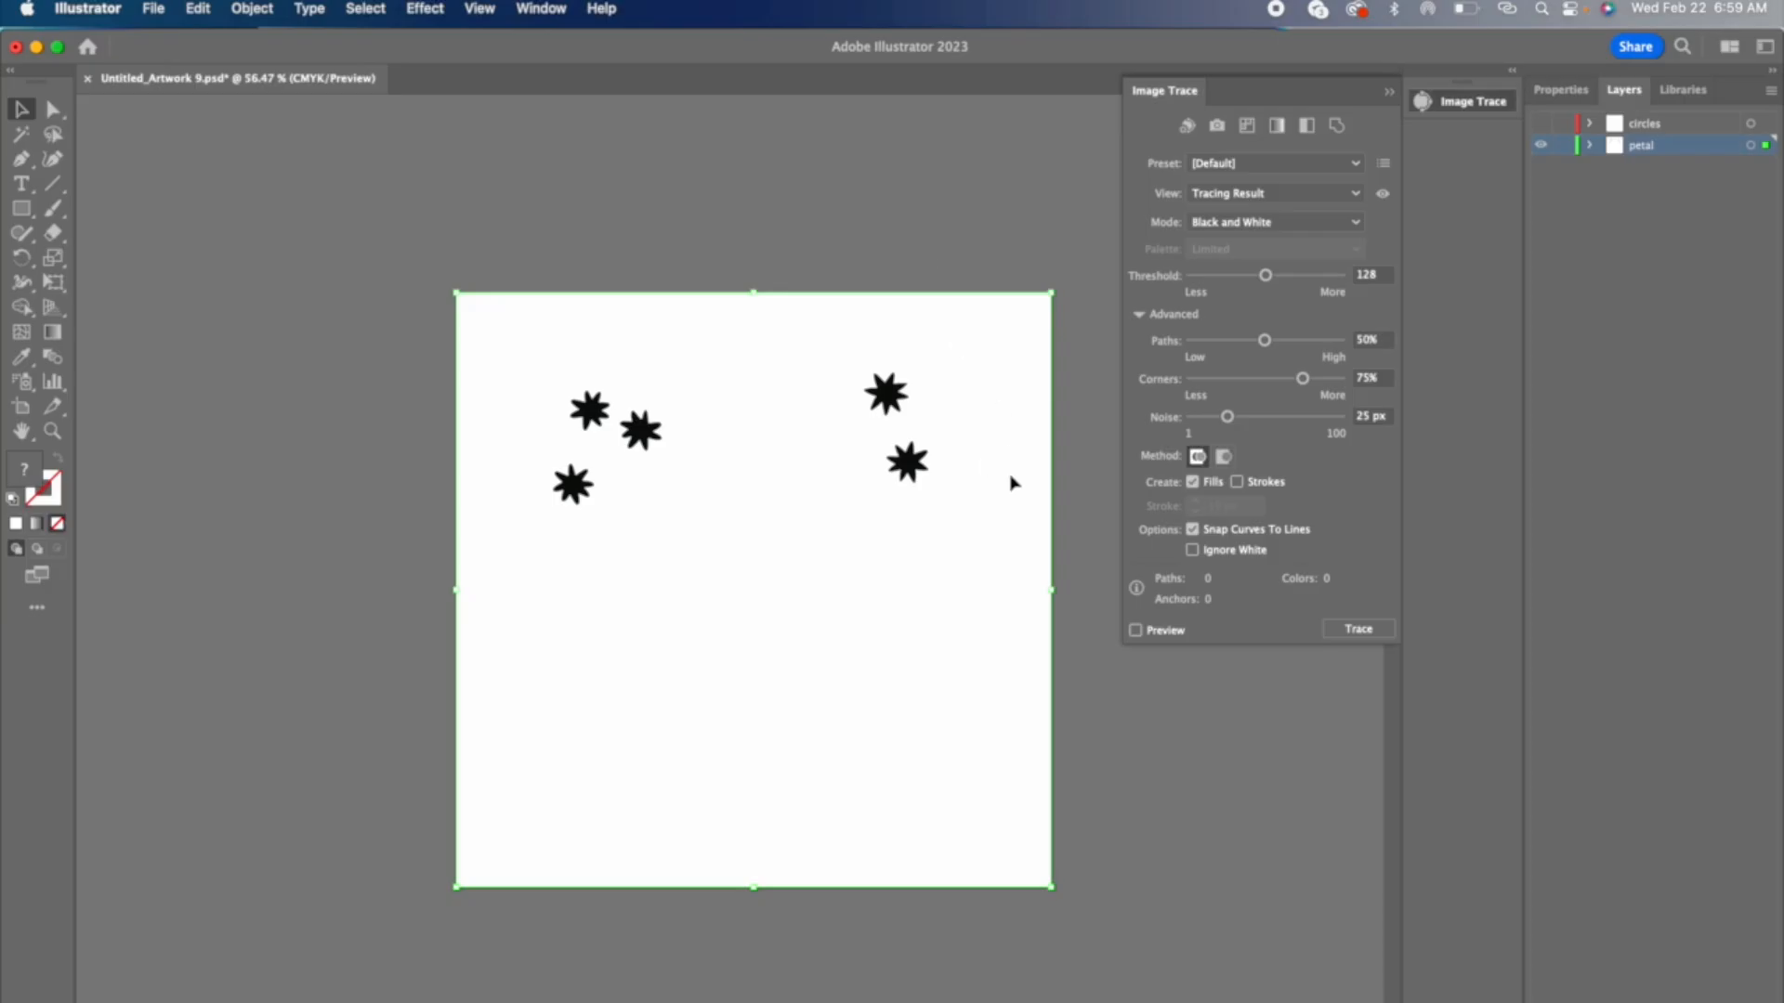
pyautogui.click(1194, 551)
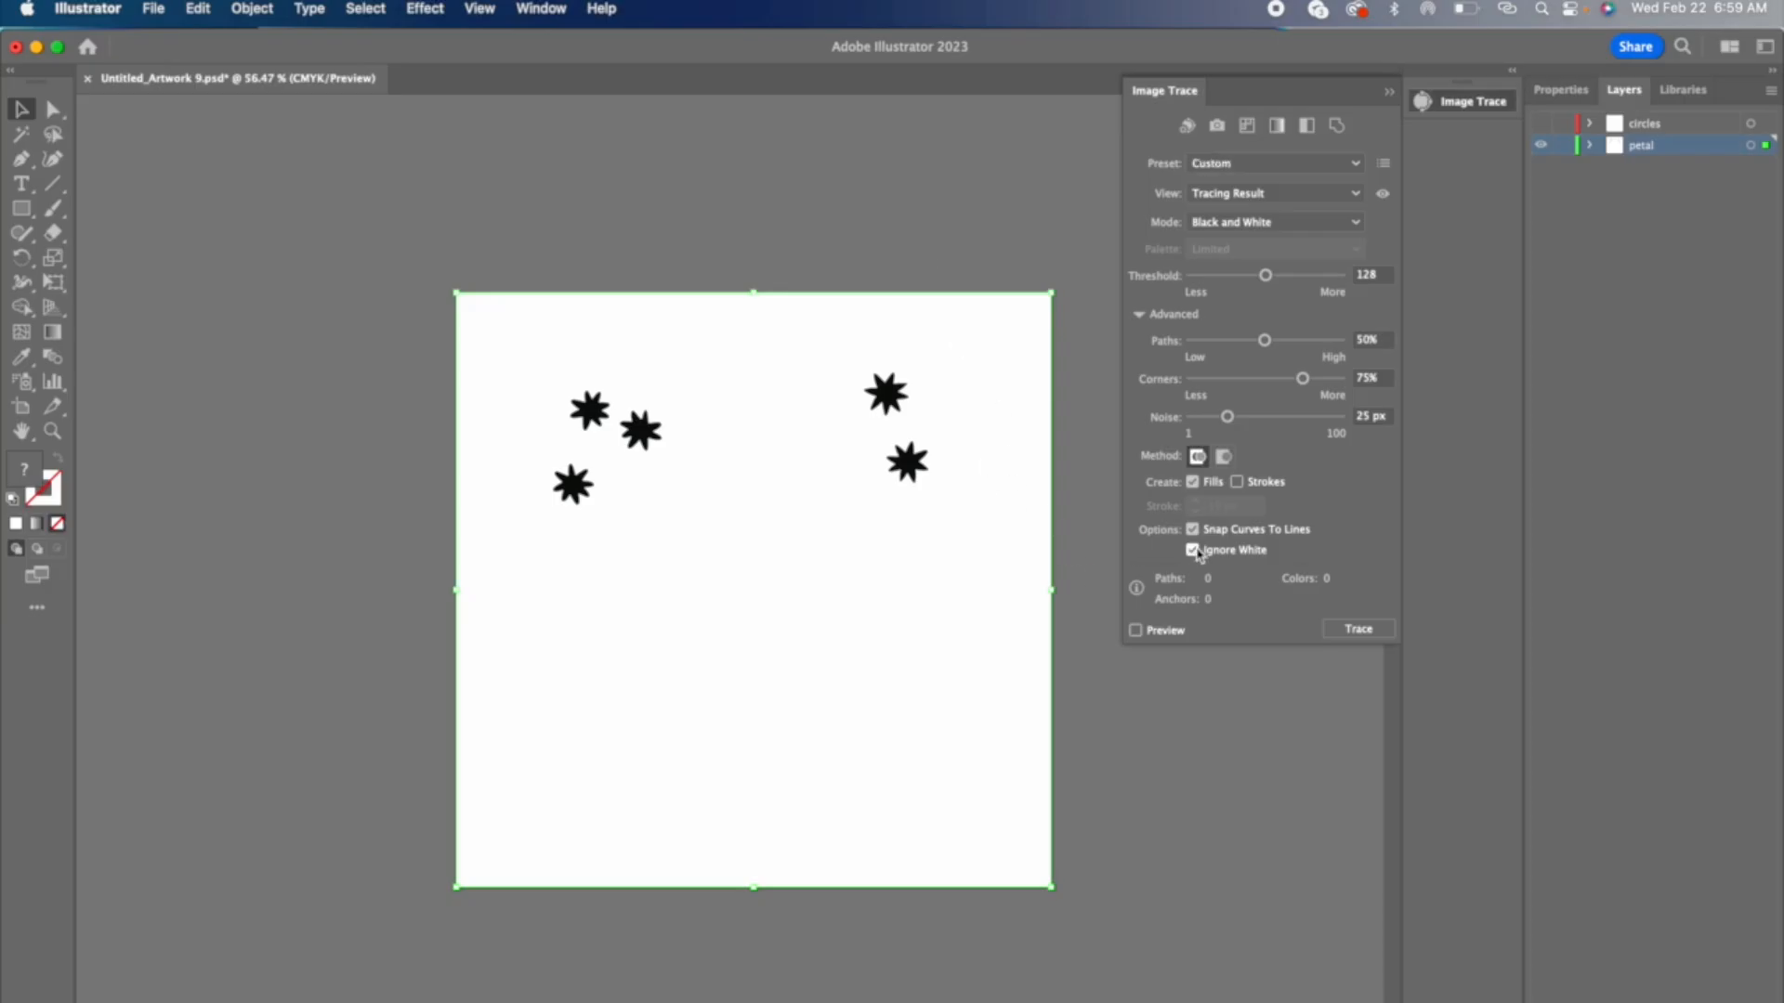
pyautogui.click(1150, 634)
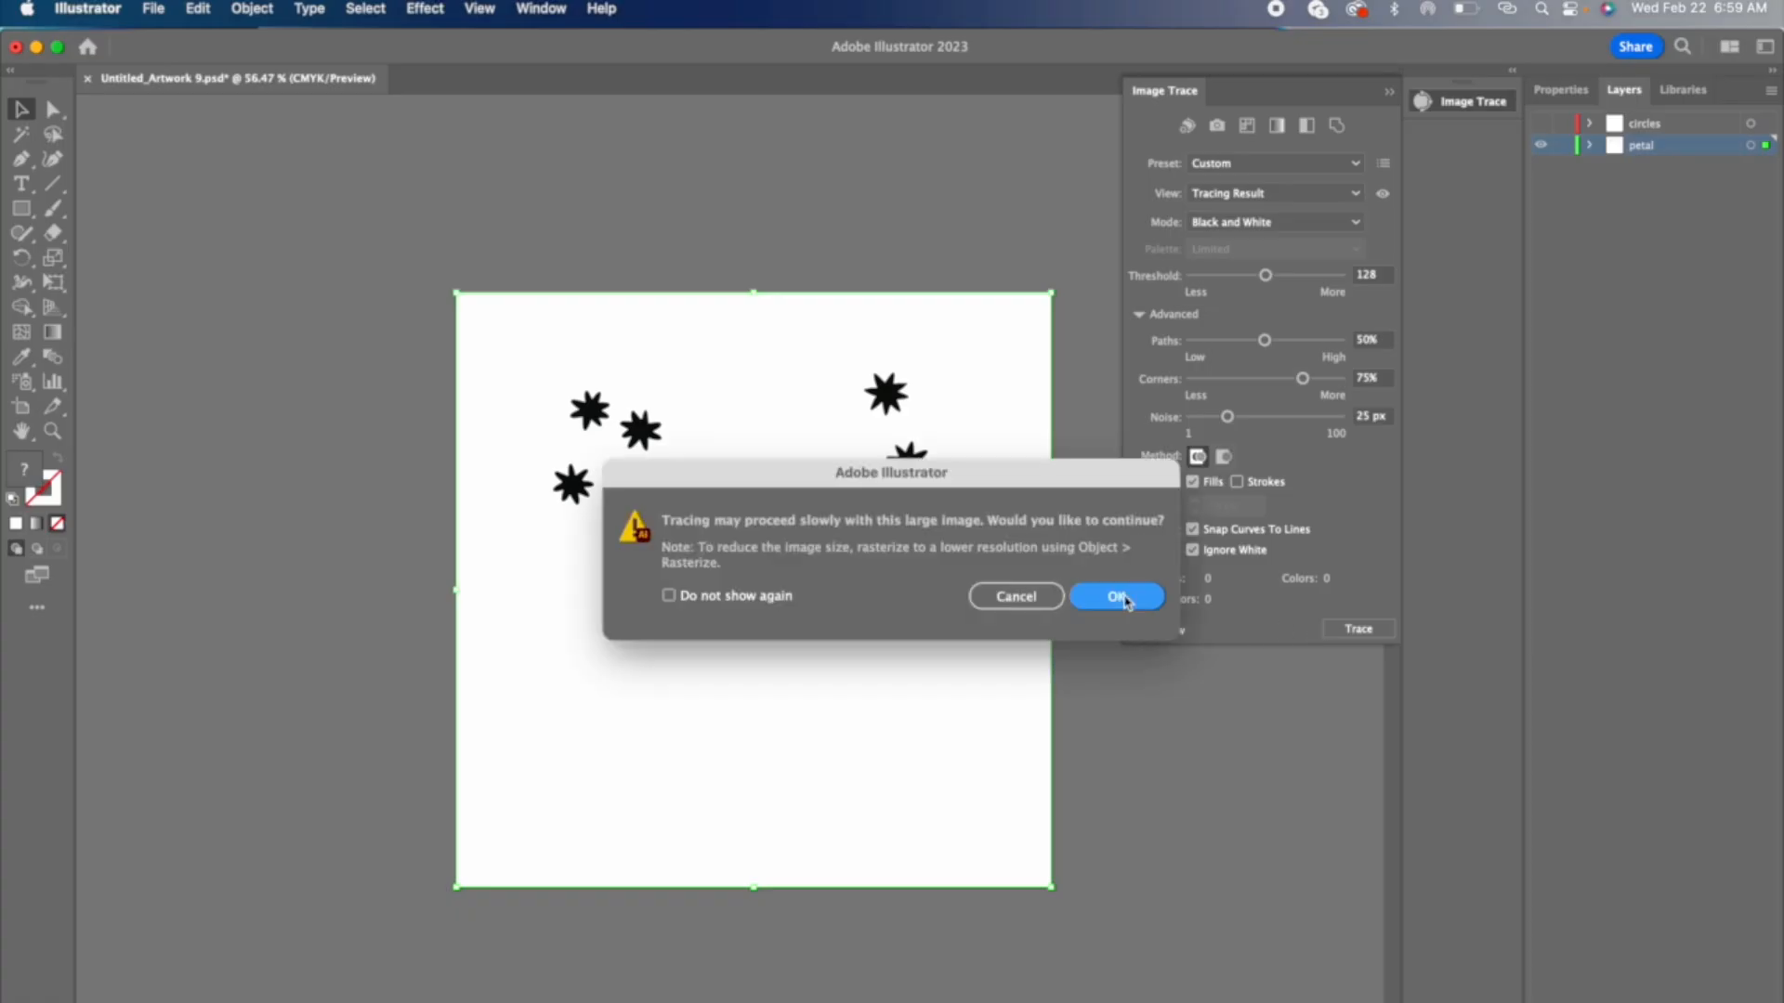
pyautogui.click(1124, 599)
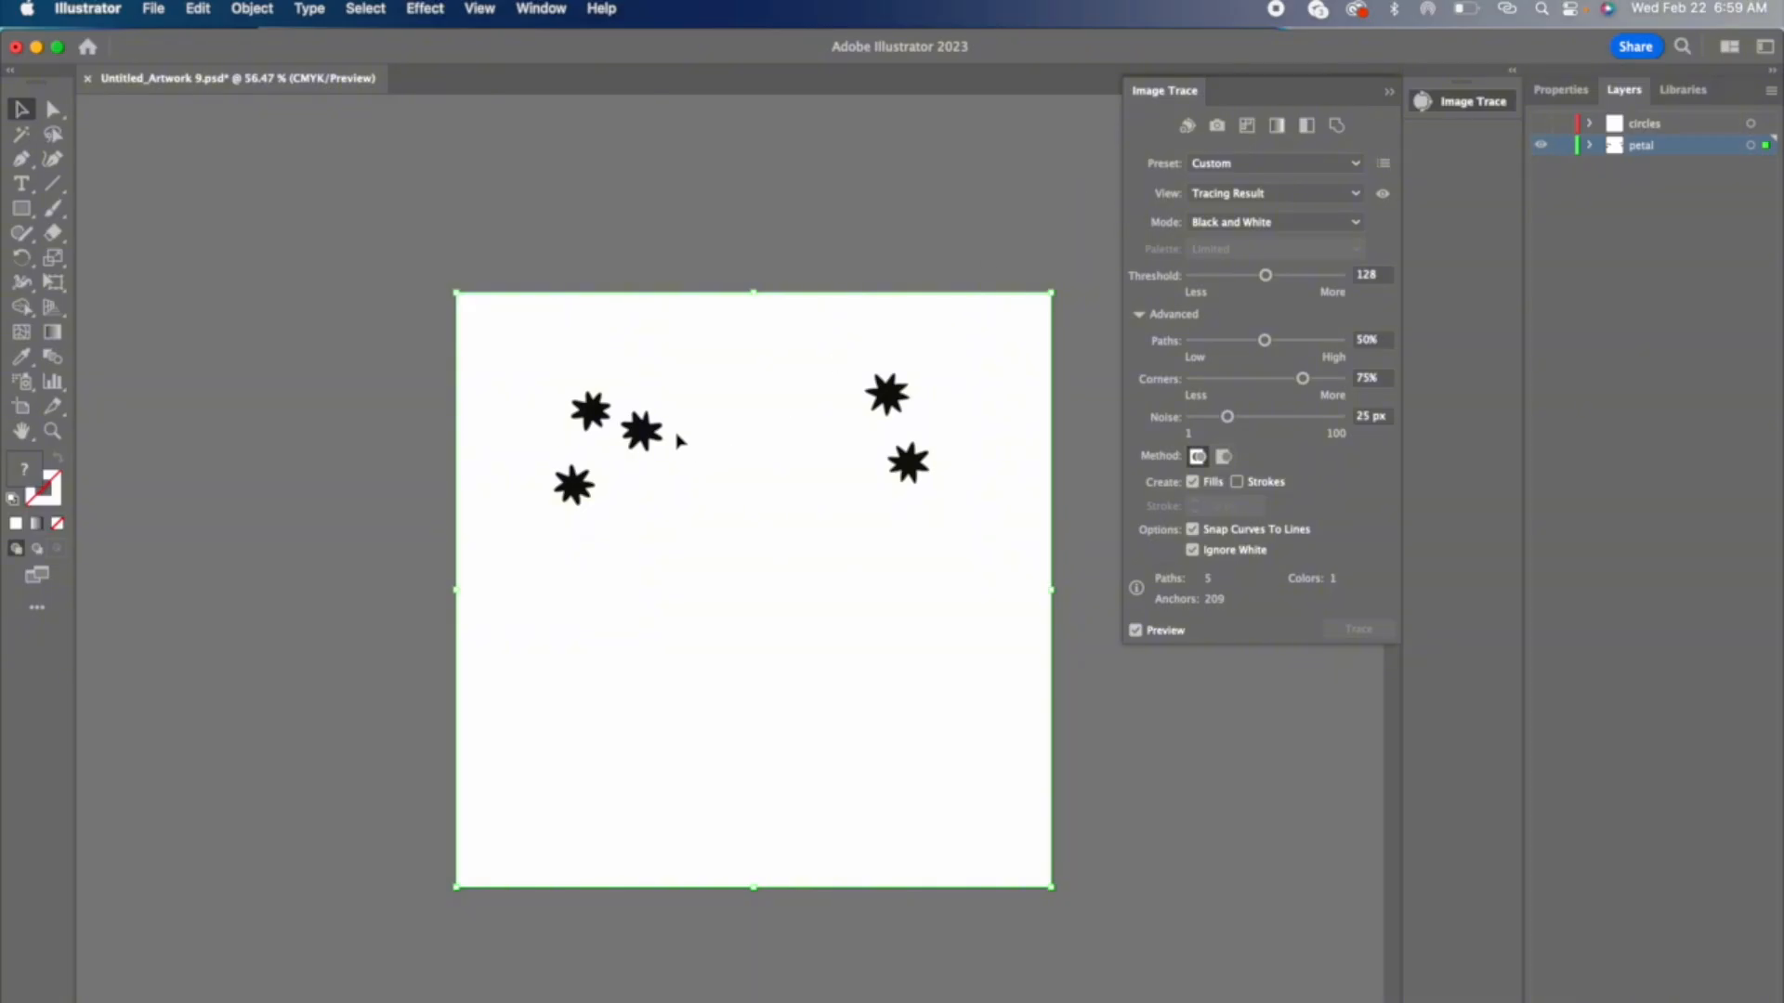
# Step: Expand the traced petal image into vector paths with Object and Fill included
pyautogui.moveTo(661, 433); pyautogui.dragTo(297, 494)
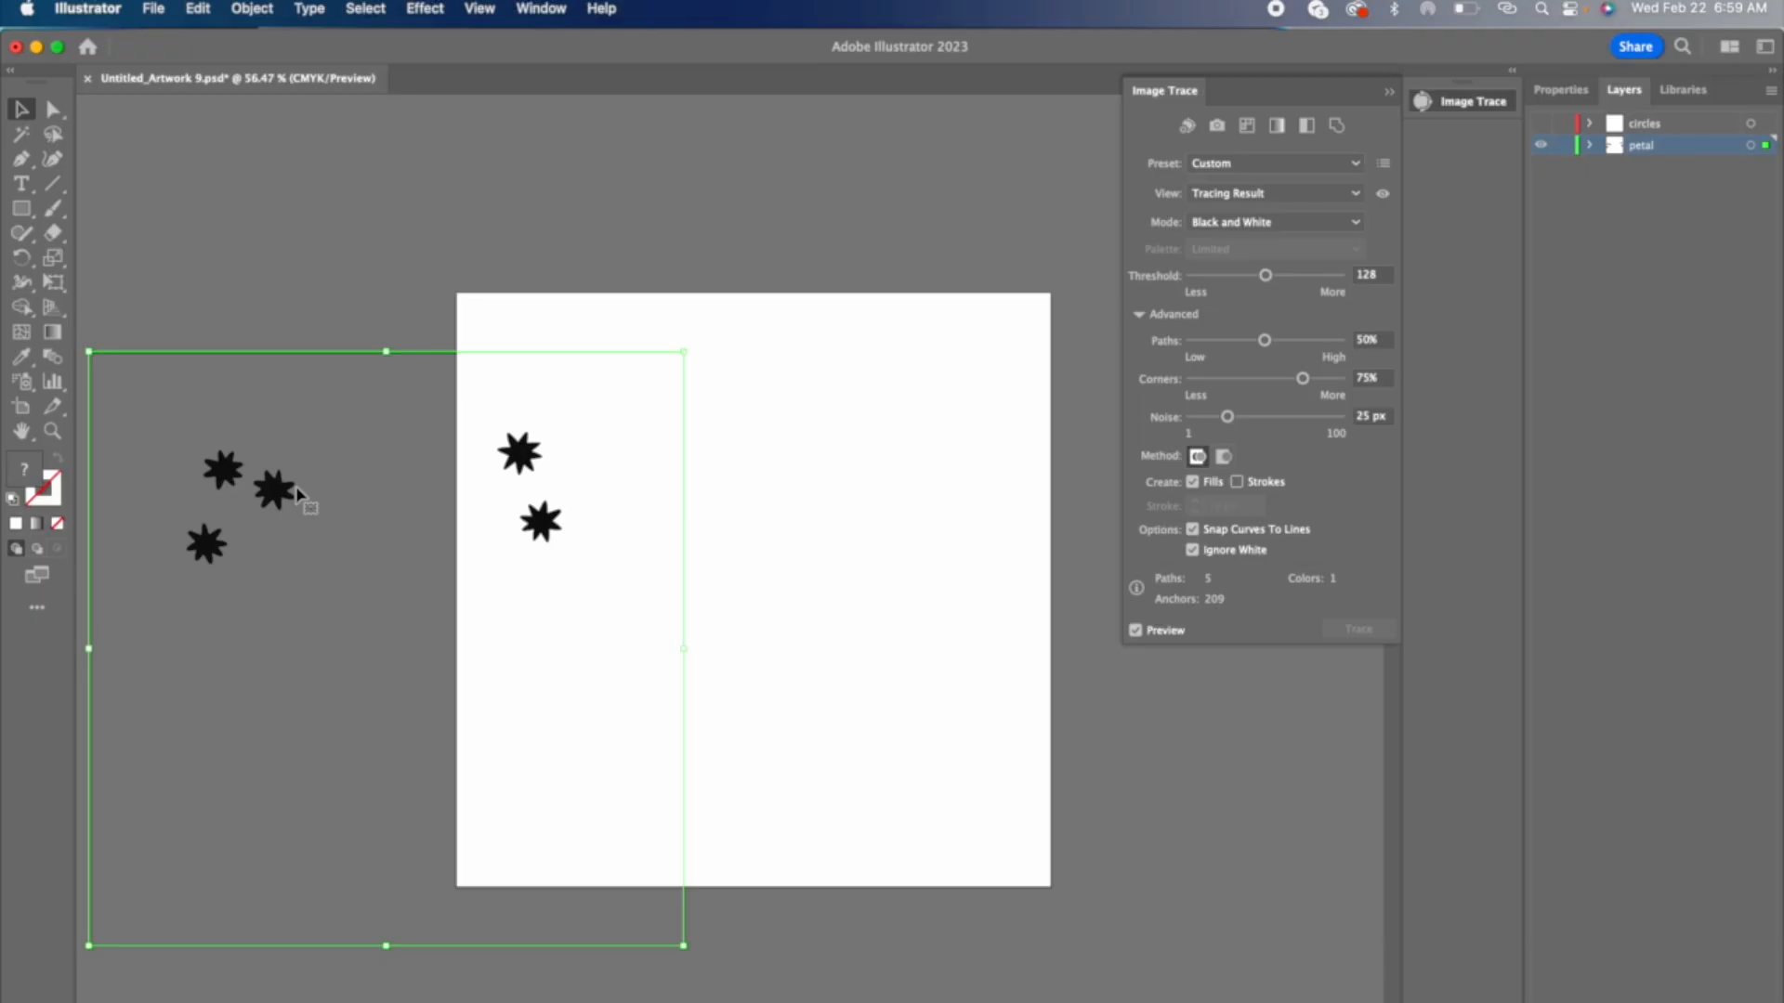
pyautogui.press('super+z')
pyautogui.click(252, 10)
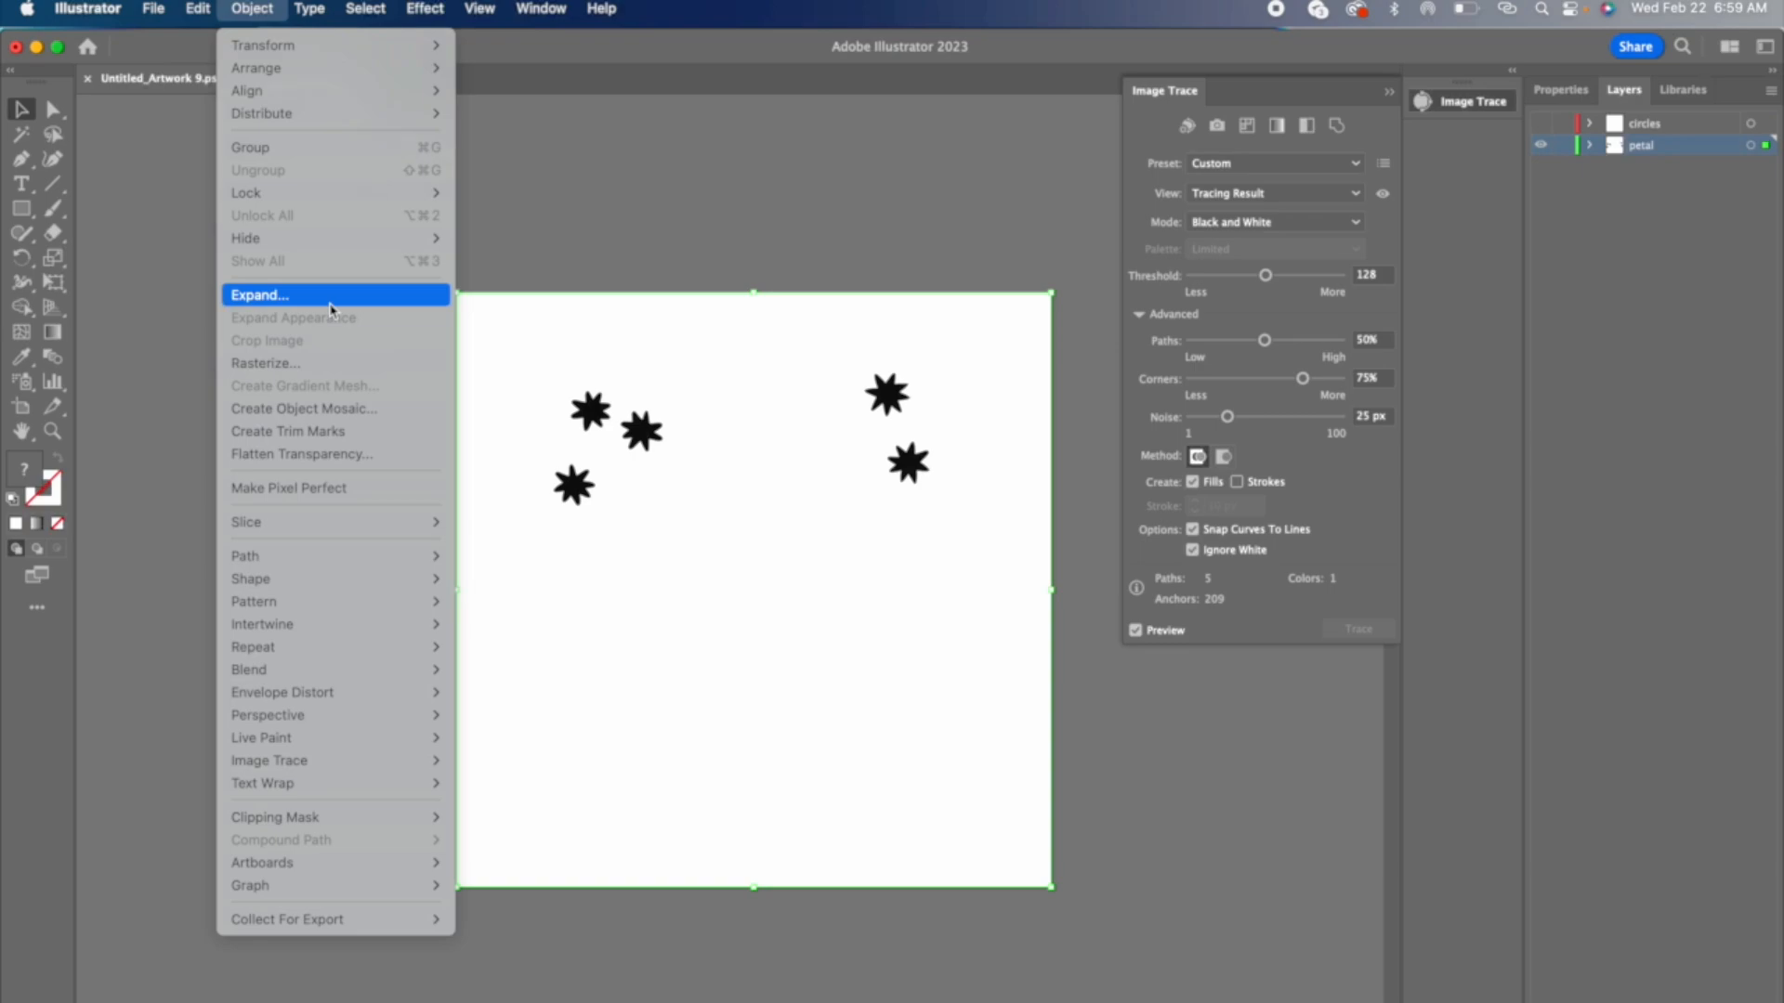
pyautogui.click(330, 310)
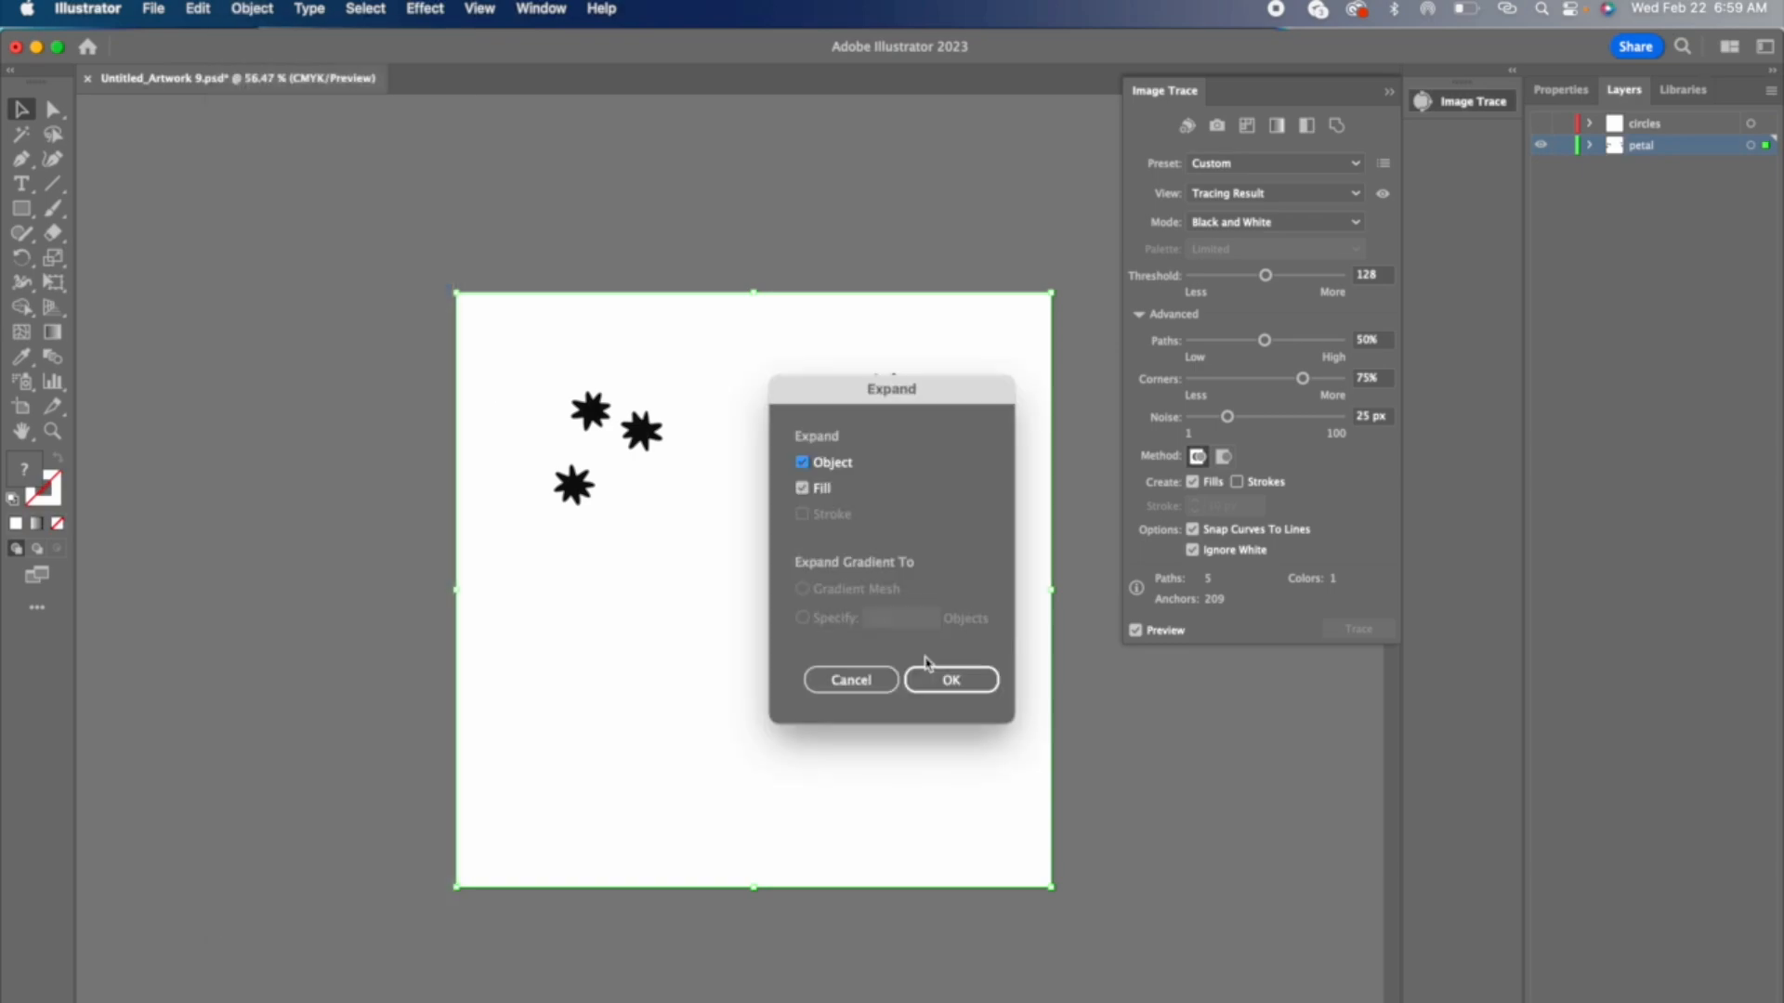
pyautogui.click(975, 682)
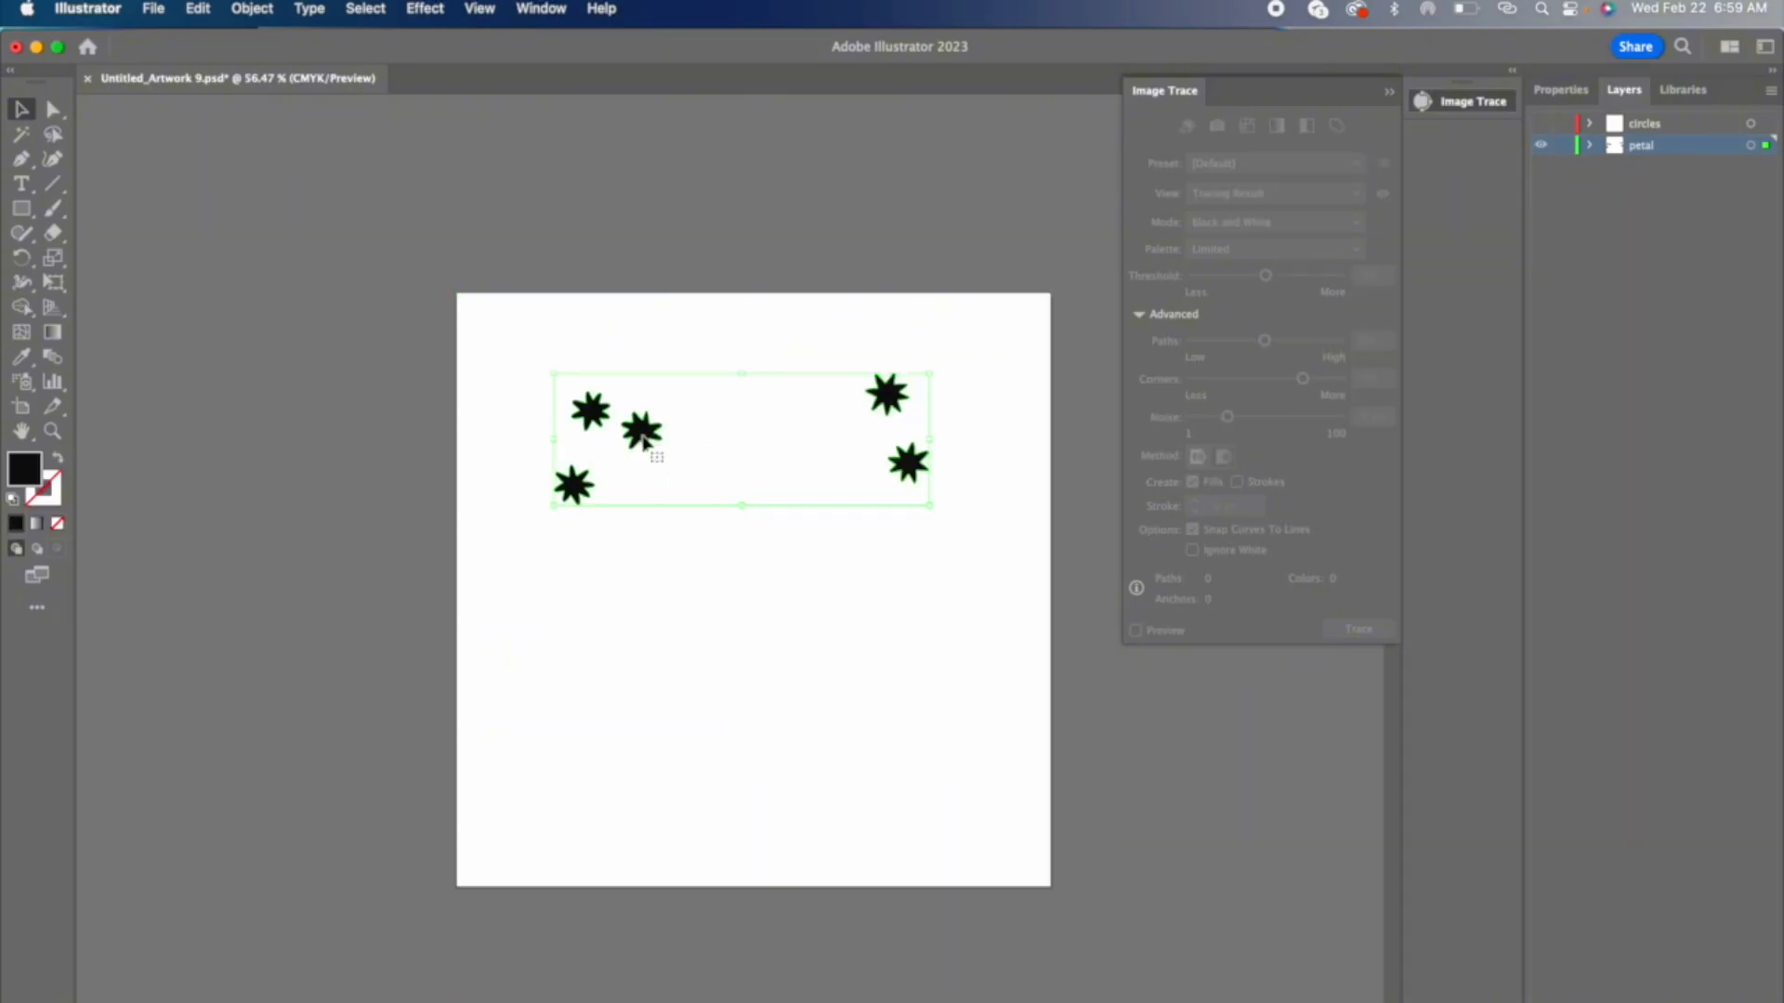
# Step: Test whether the expanded petals move together as one group, and undo the move
pyautogui.moveTo(643, 441); pyautogui.dragTo(377, 488)
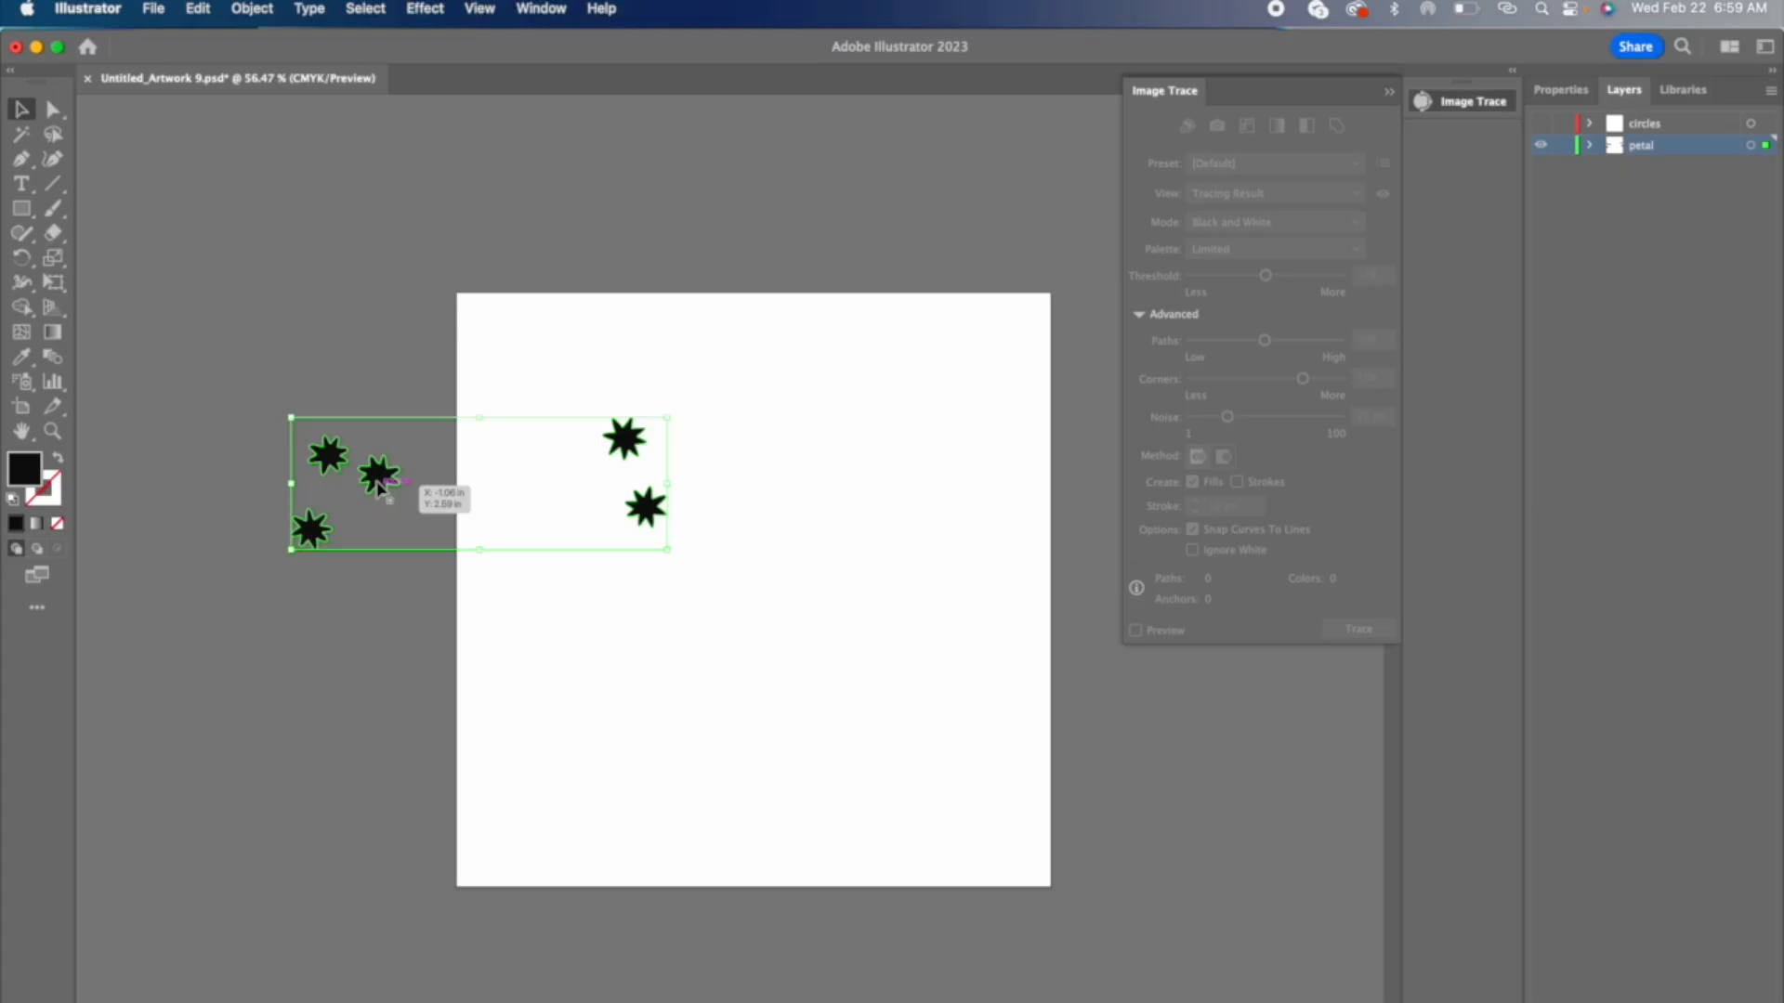
pyautogui.moveTo(379, 487); pyautogui.dragTo(379, 487)
pyautogui.press('super+z')
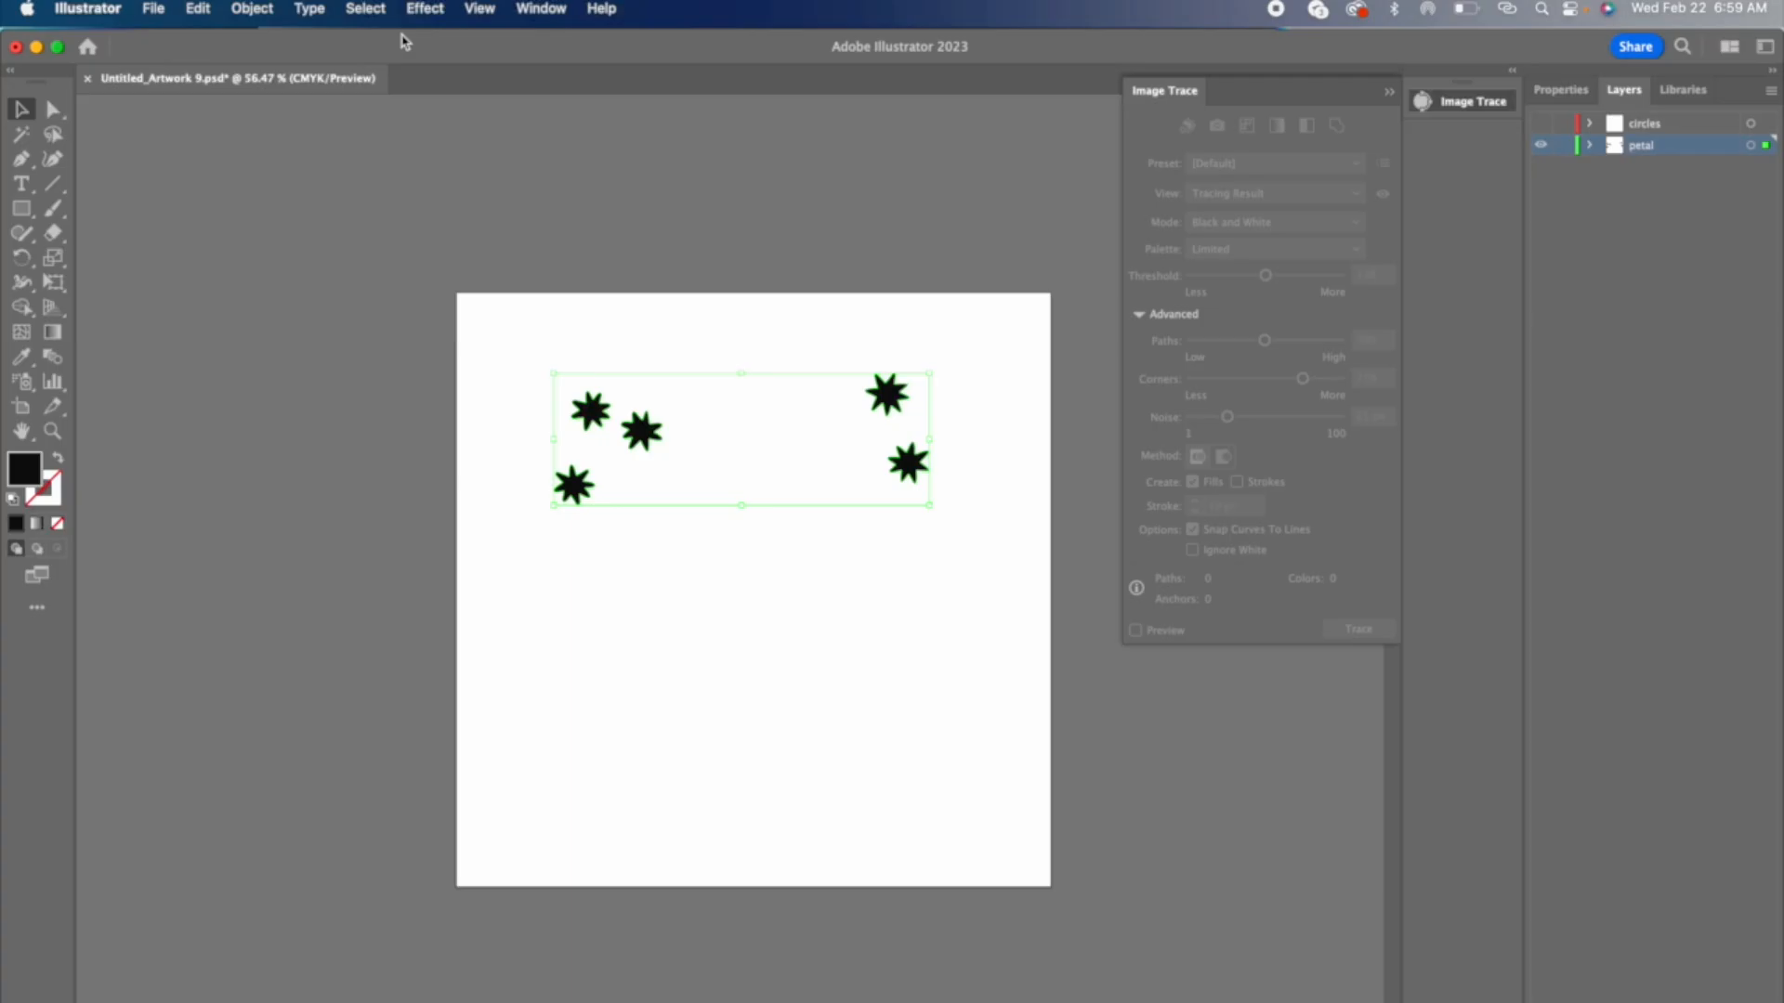
# Step: Ungroup the expanded petal shapes into separate objects and deselect them
pyautogui.click(251, 9)
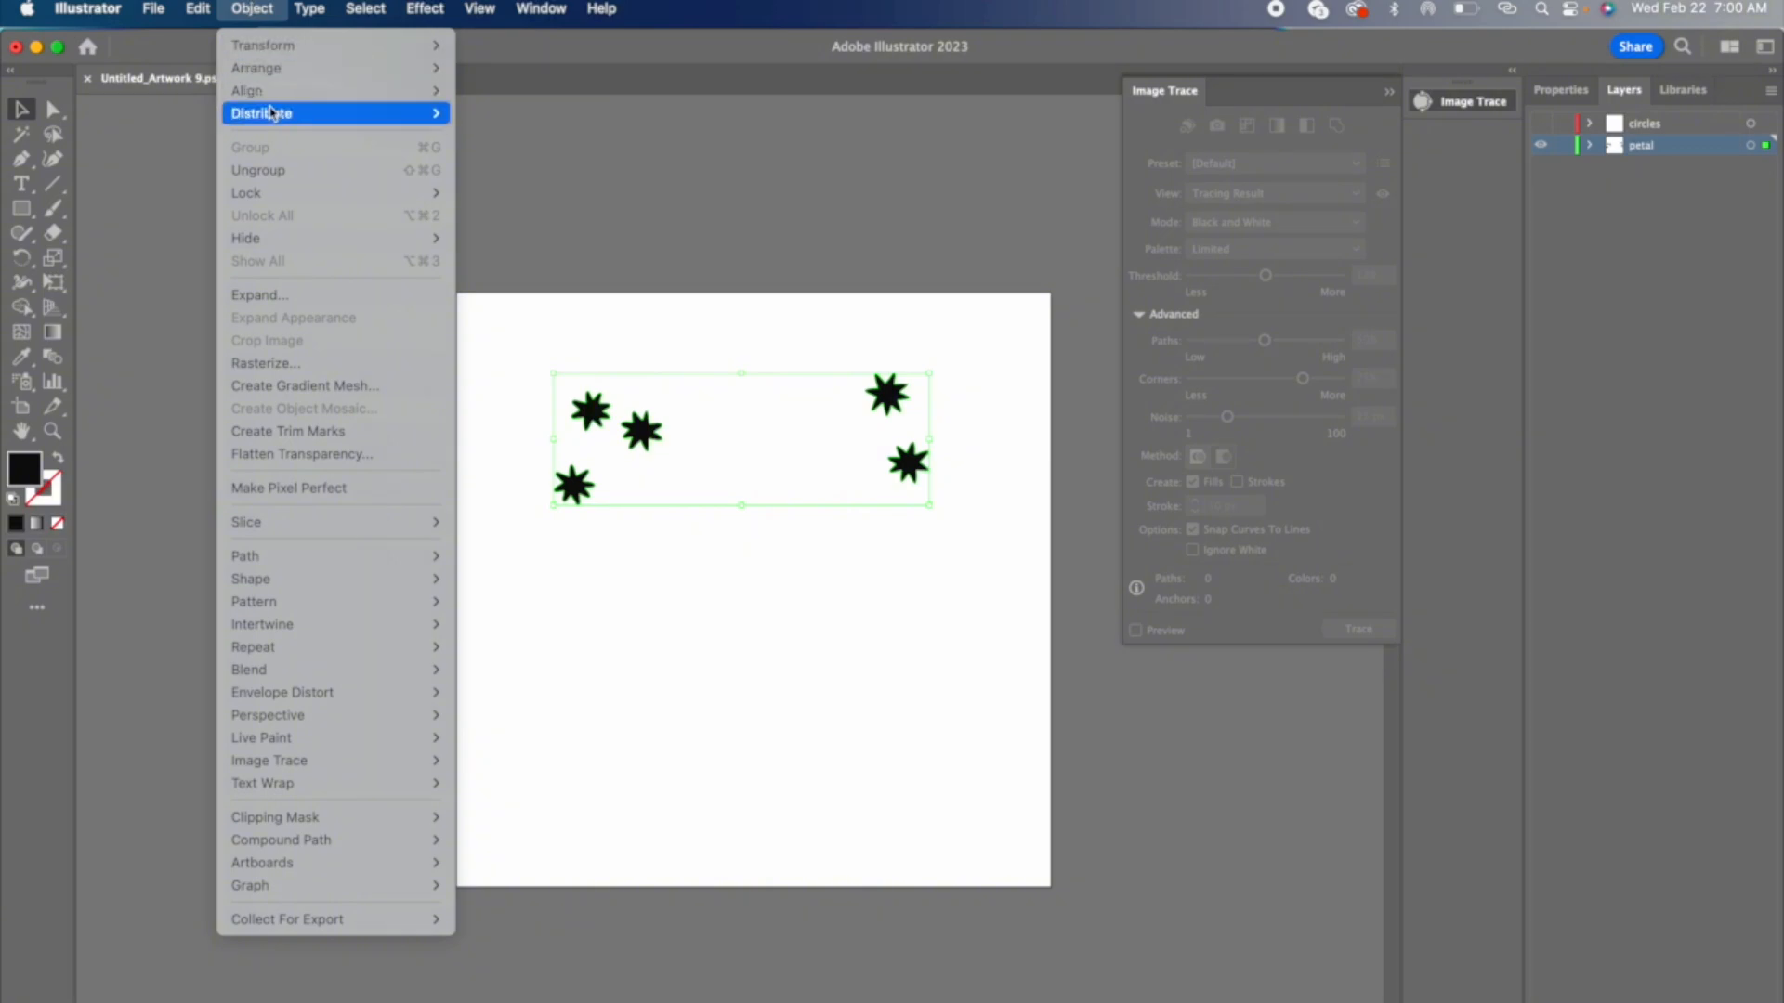
pyautogui.click(281, 171)
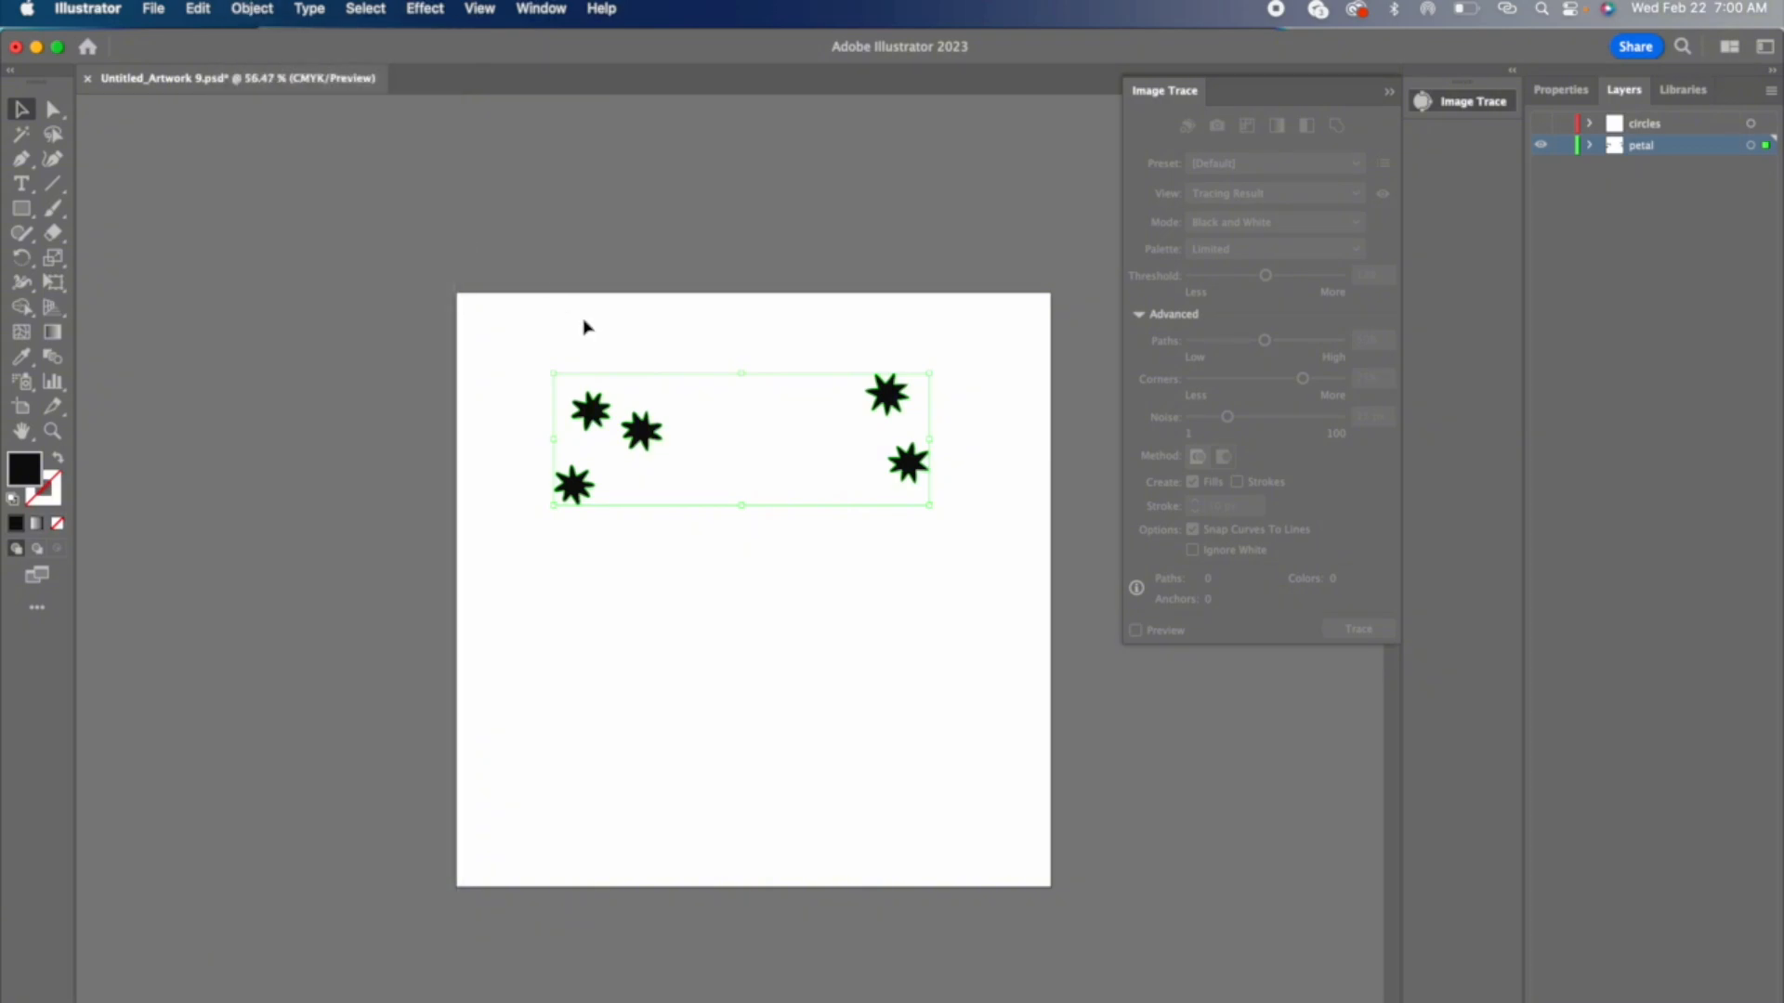
pyautogui.click(253, 7)
pyautogui.click(655, 485)
pyautogui.click(676, 246)
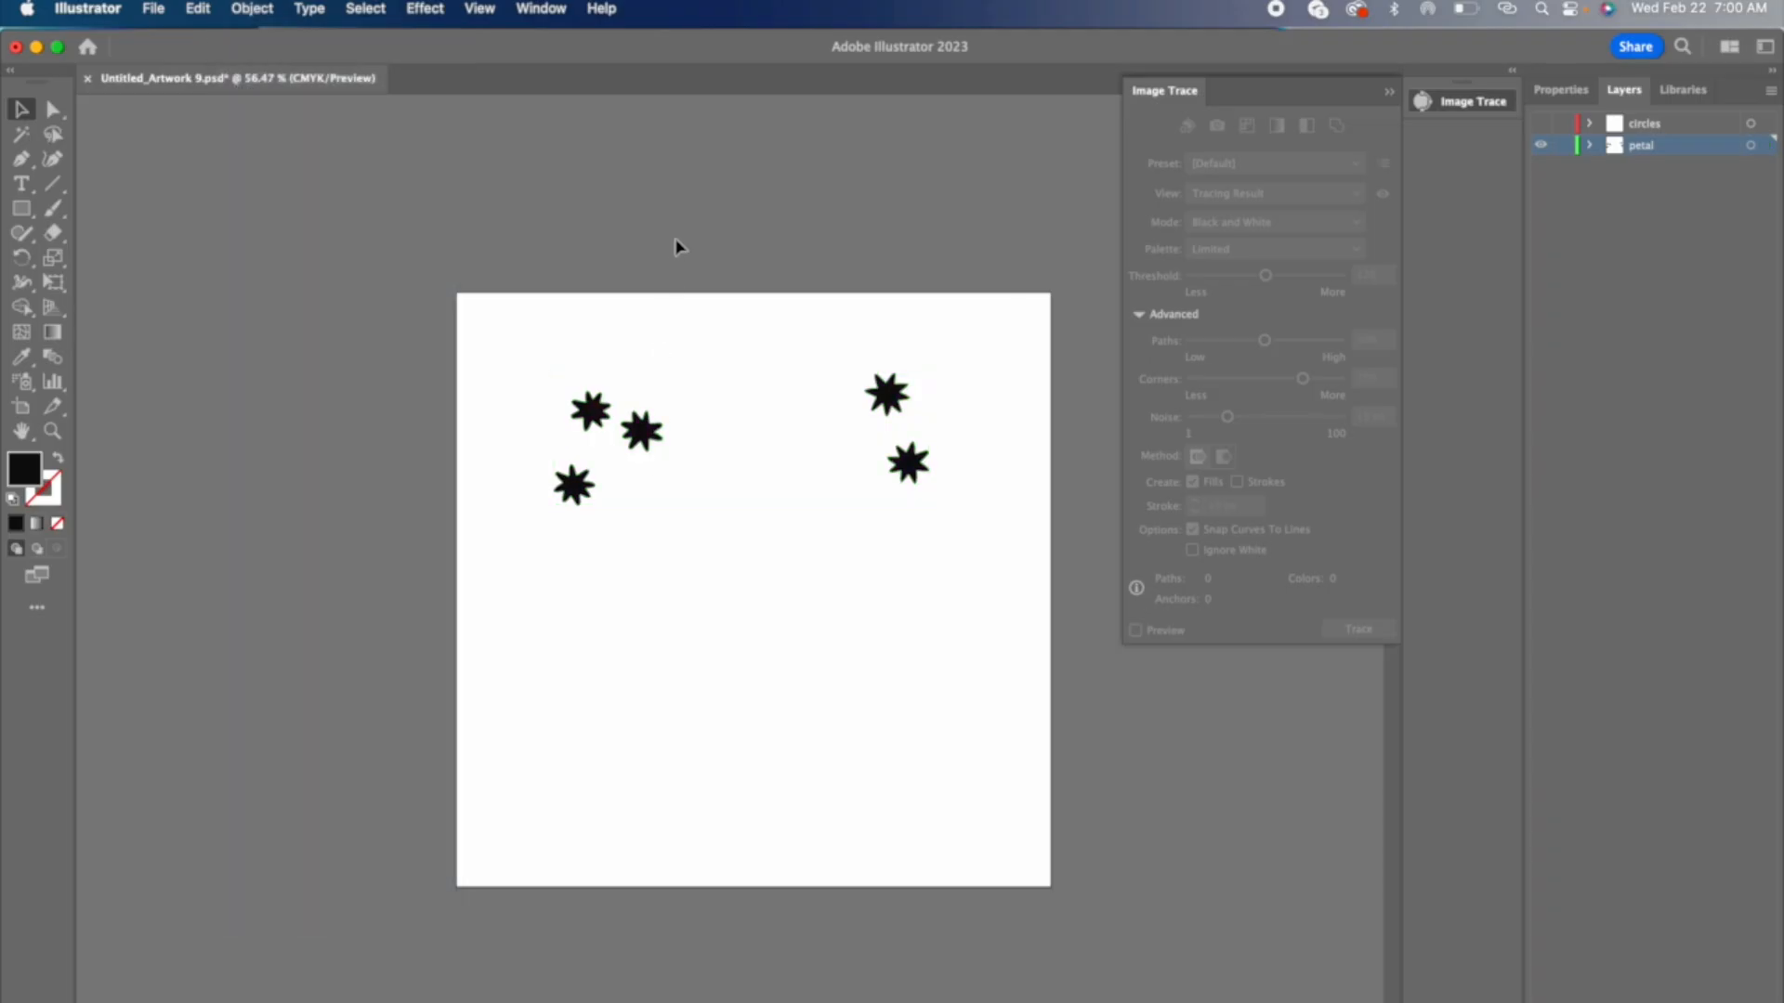
# Step: Test moving a single petal shape off the artboard, and undo the move
pyautogui.moveTo(590, 497); pyautogui.dragTo(414, 518)
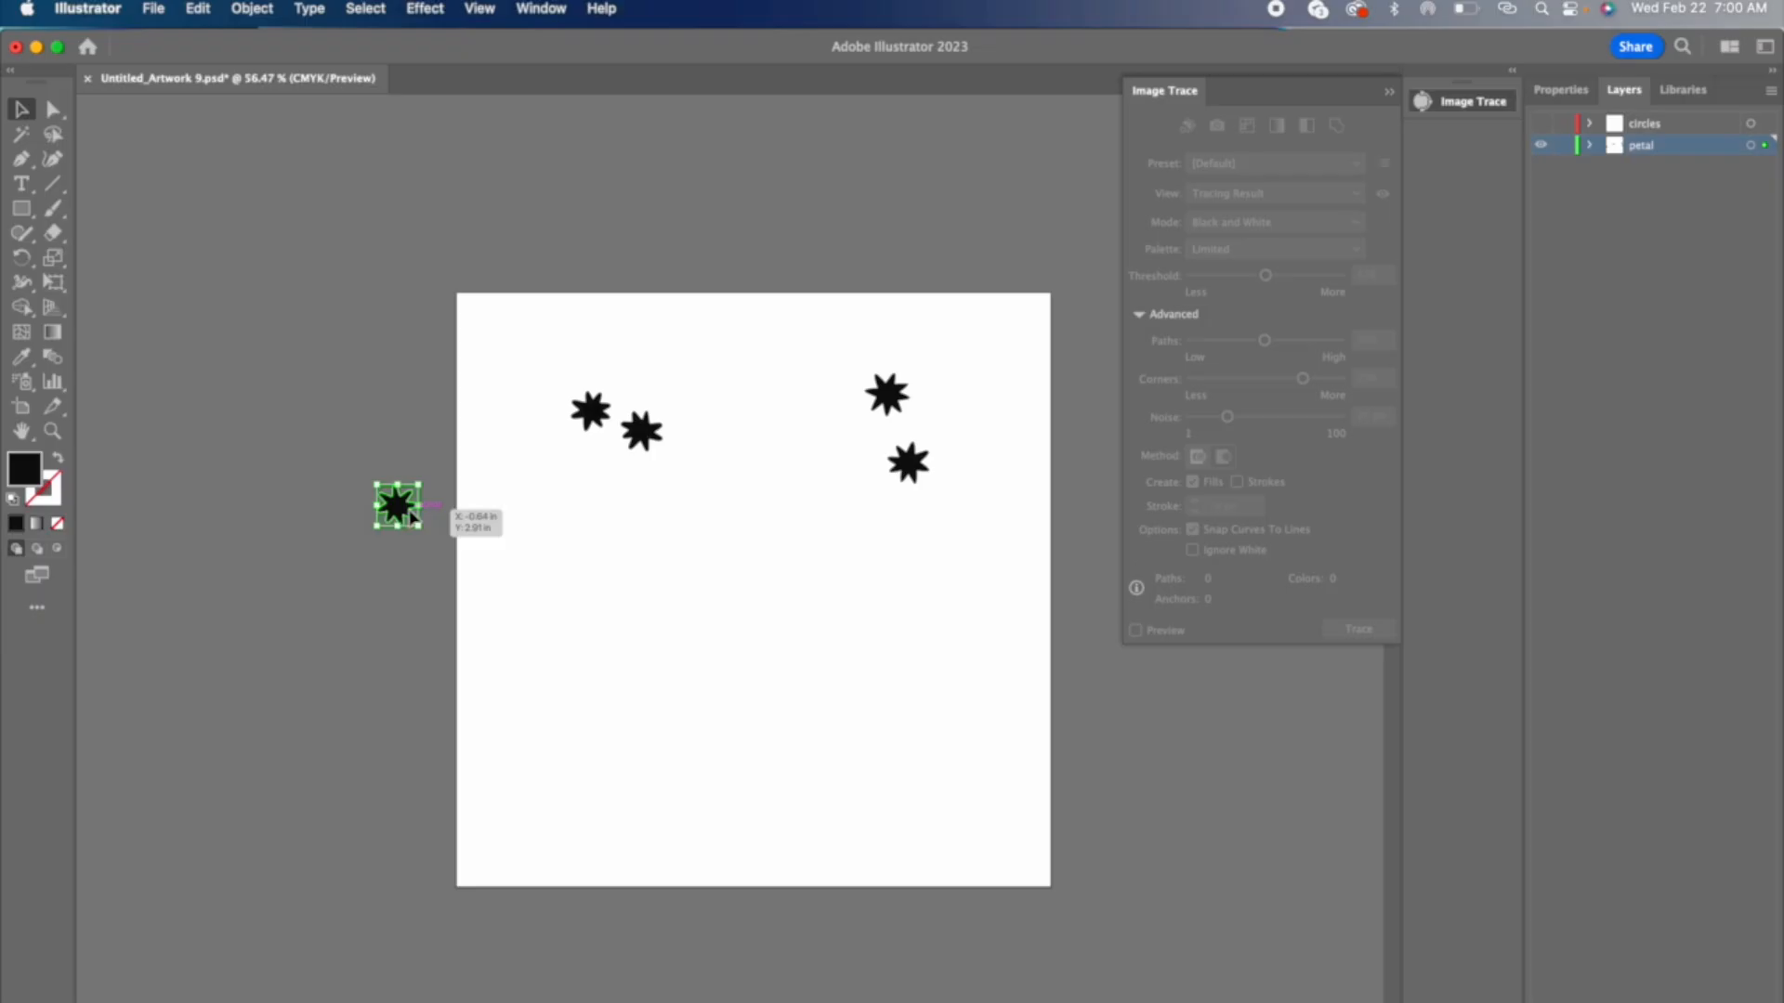
pyautogui.moveTo(413, 518); pyautogui.dragTo(414, 518)
pyautogui.press('super+z')
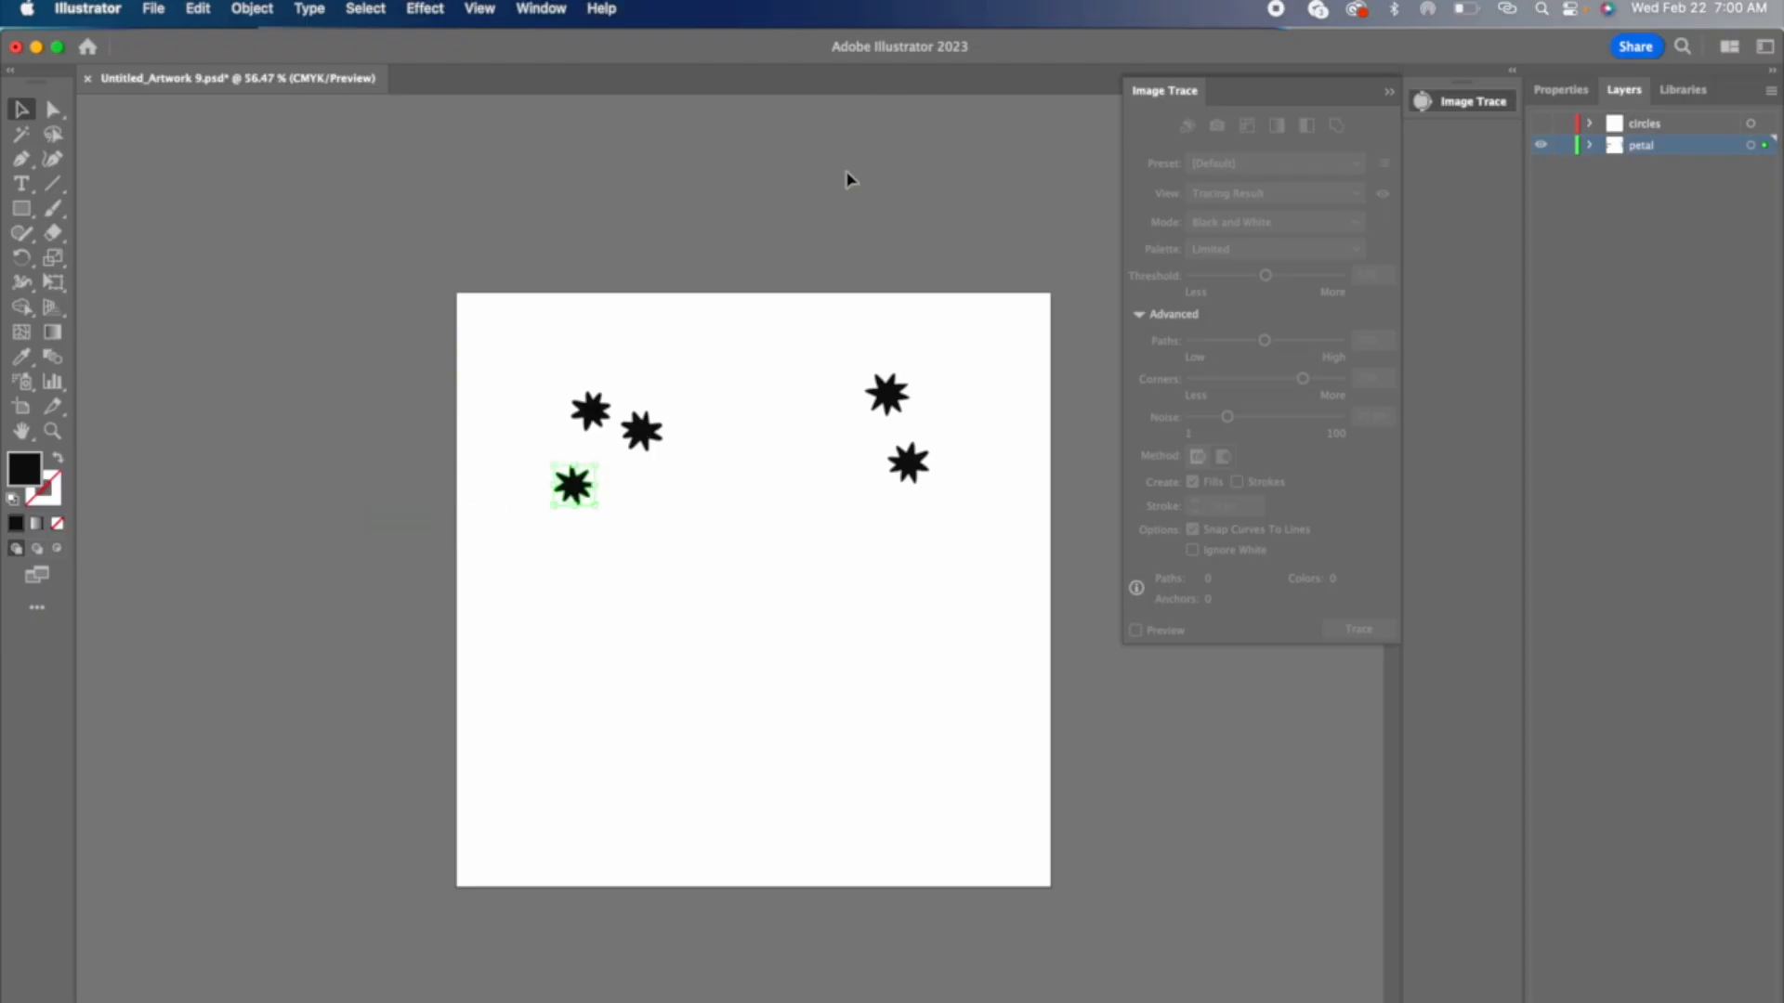
# Step: Show only the circles layer and trace its image with Ignore White and Preview enabled
pyautogui.click(1541, 123)
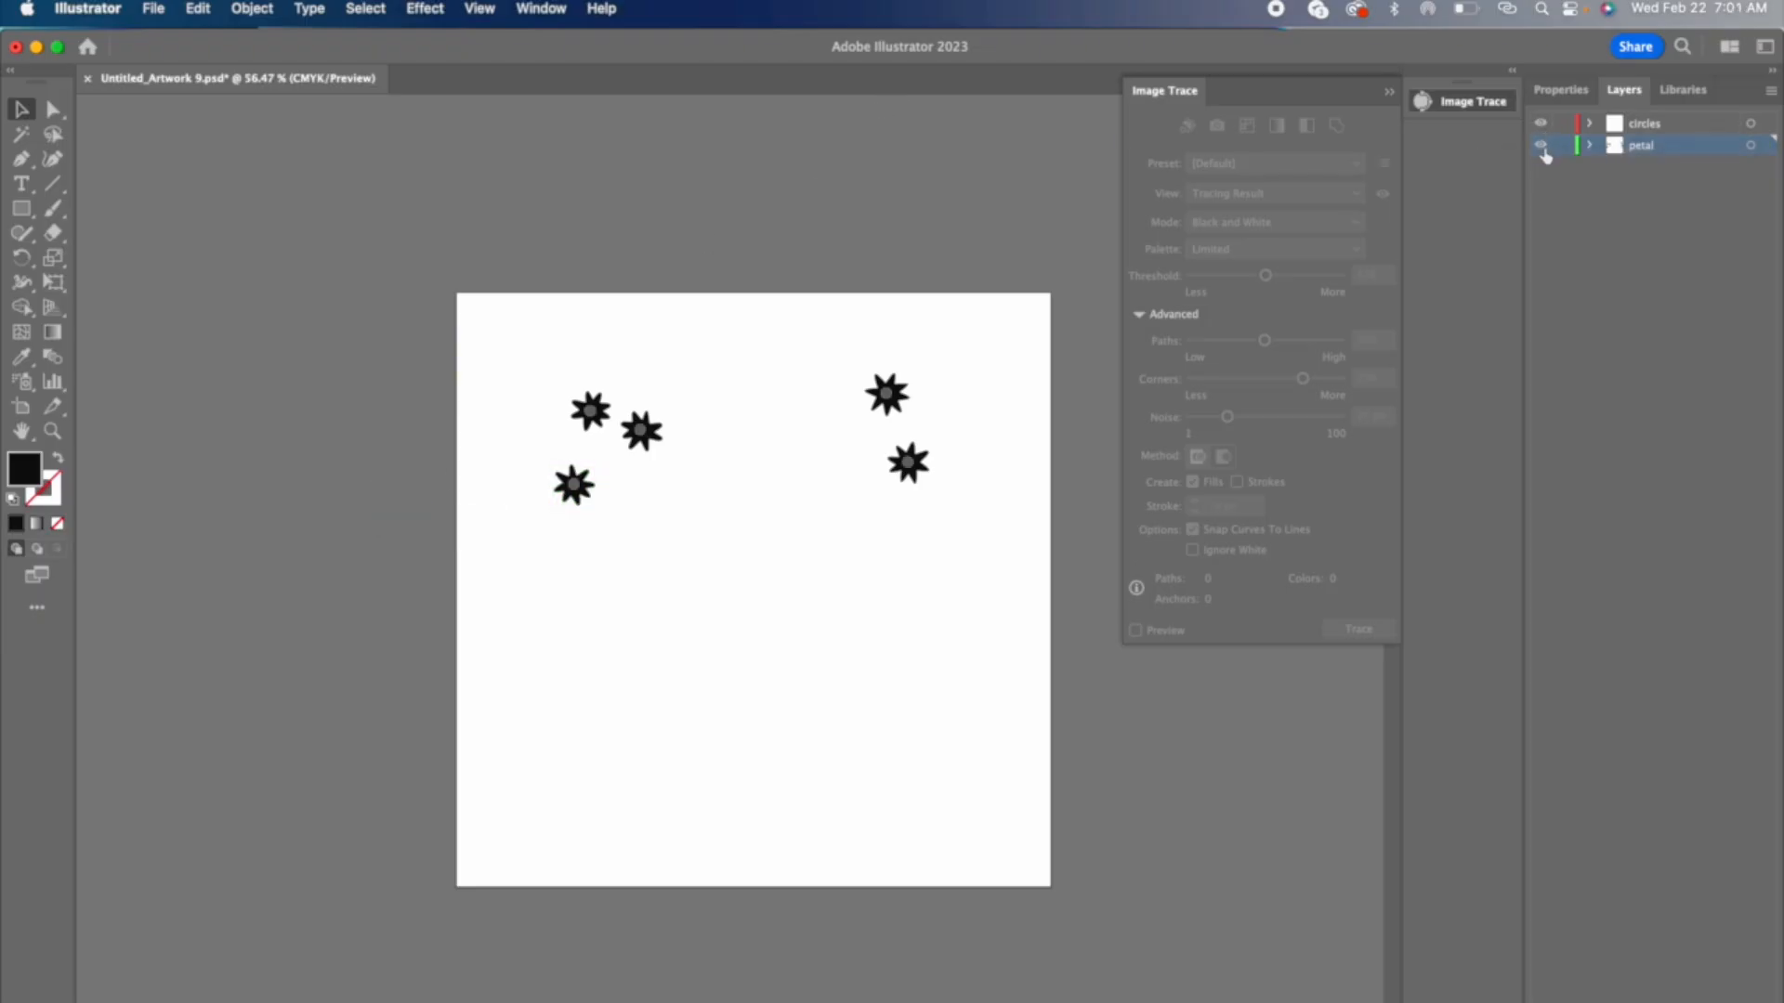
pyautogui.click(1541, 146)
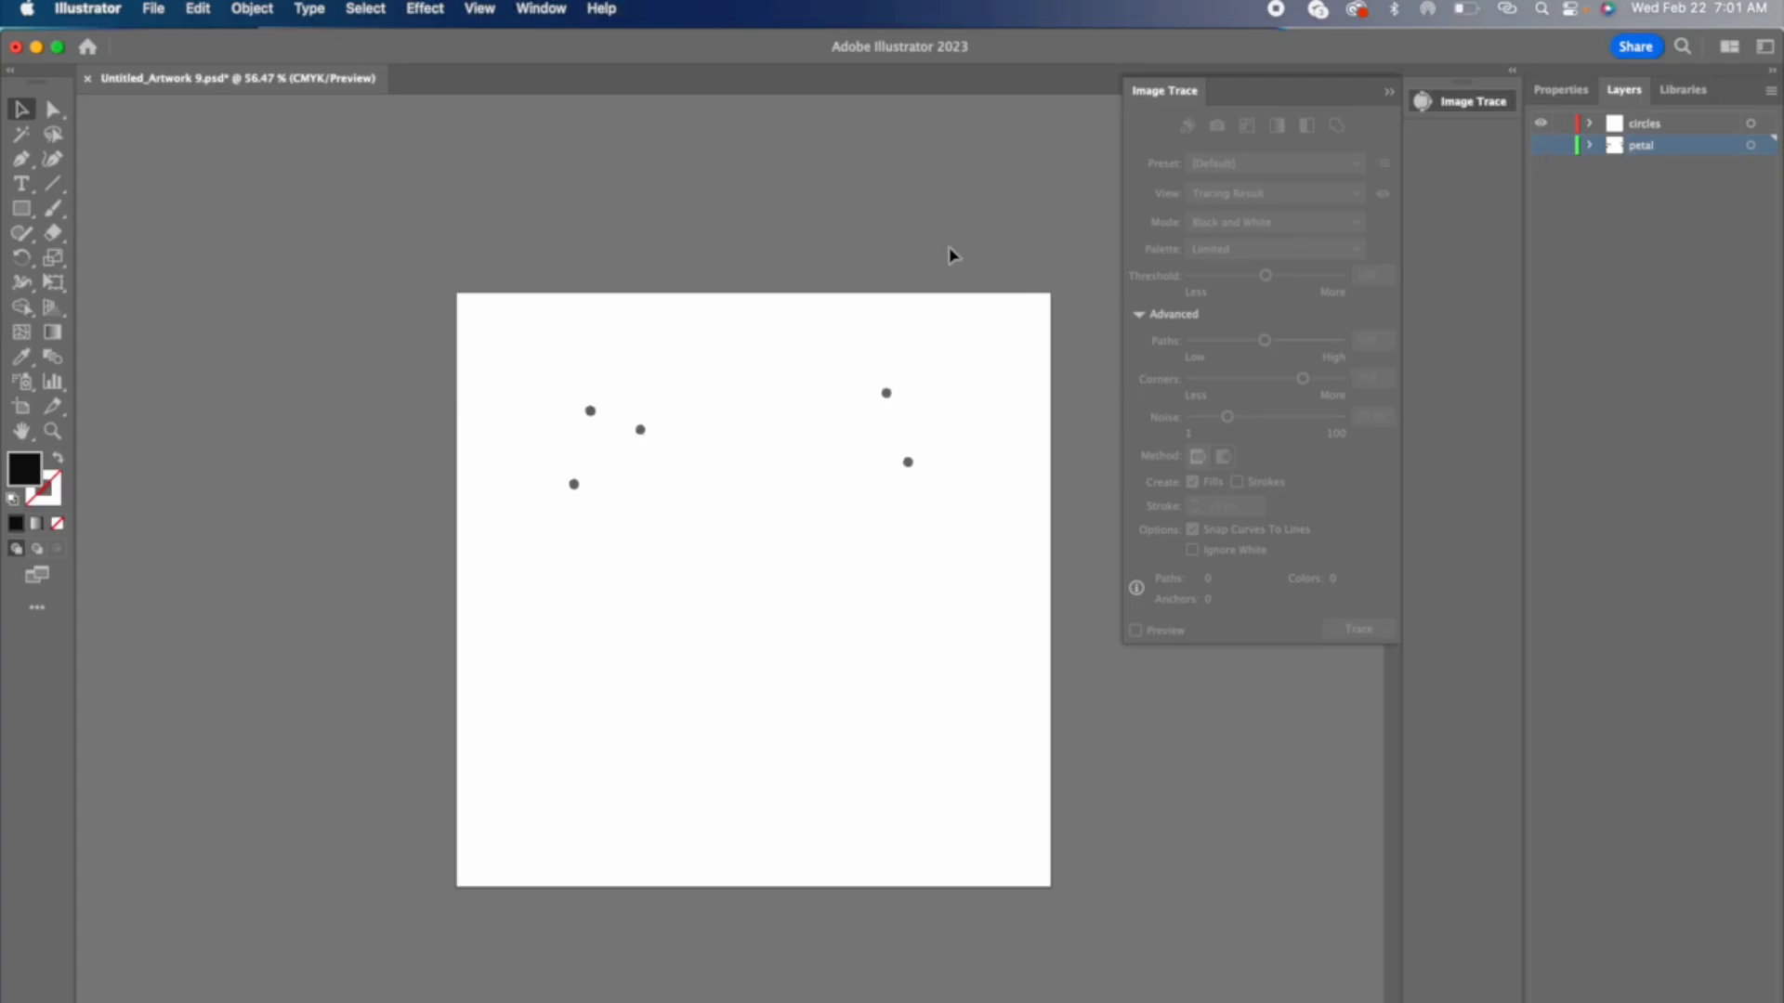
pyautogui.click(887, 394)
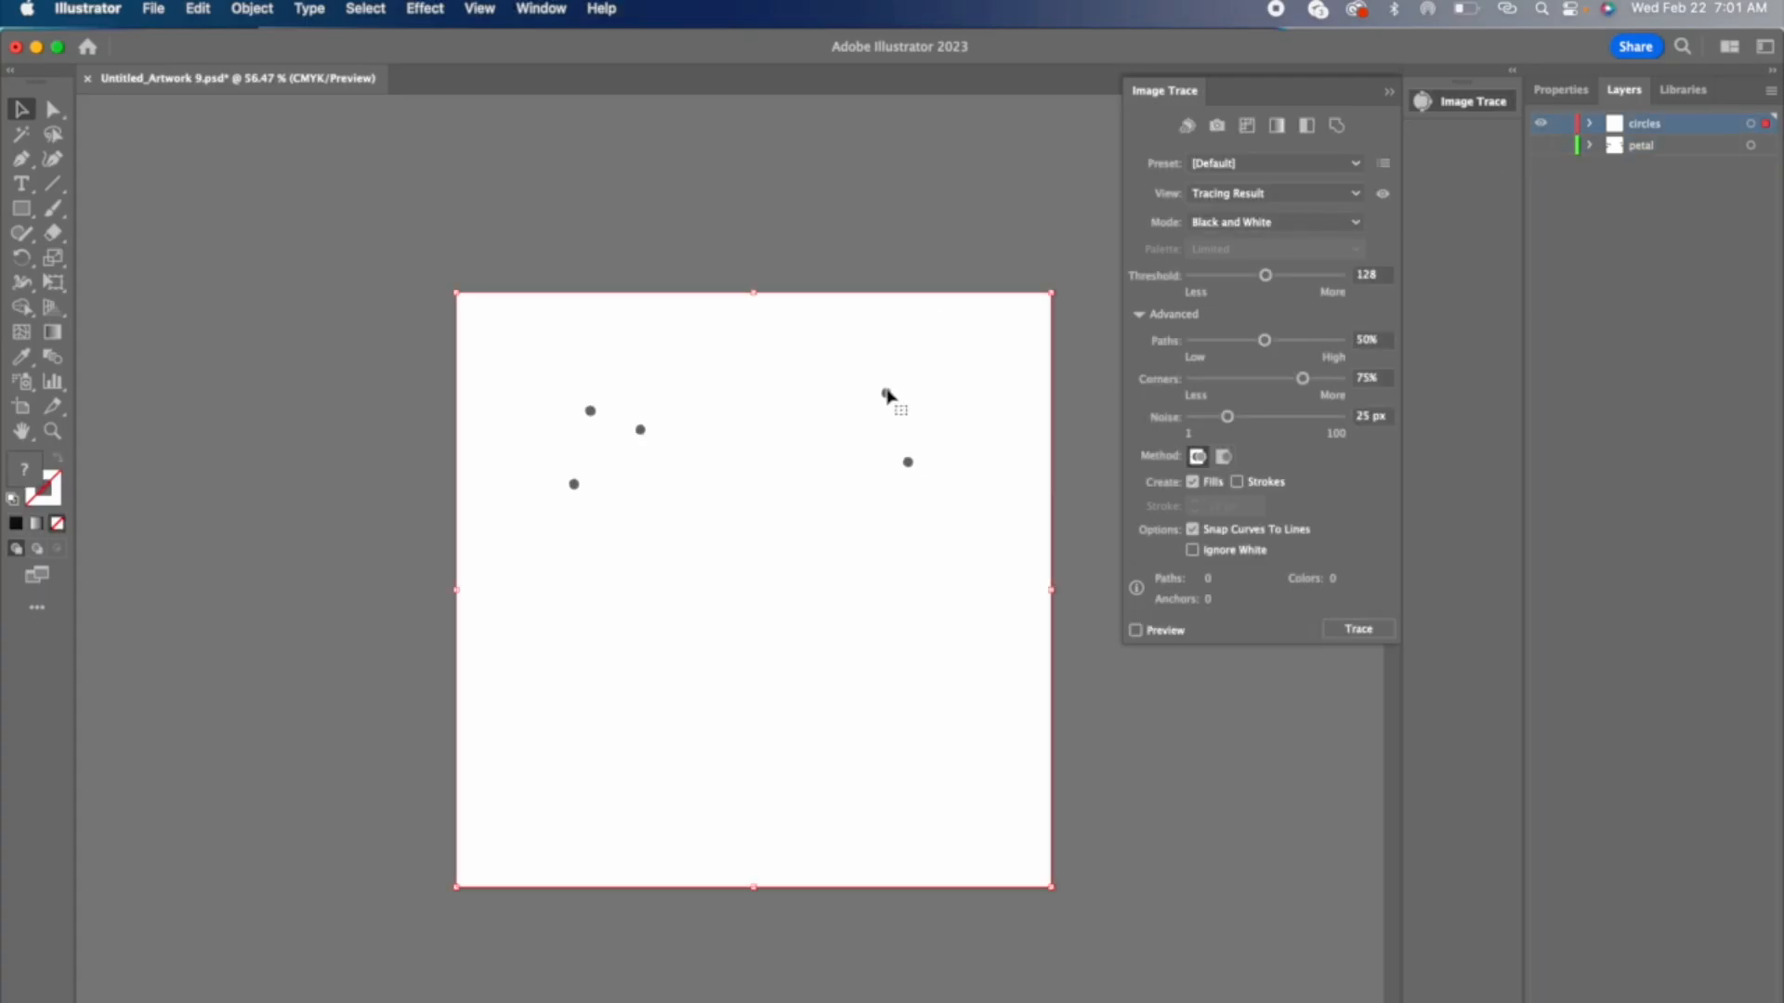
pyautogui.click(1193, 550)
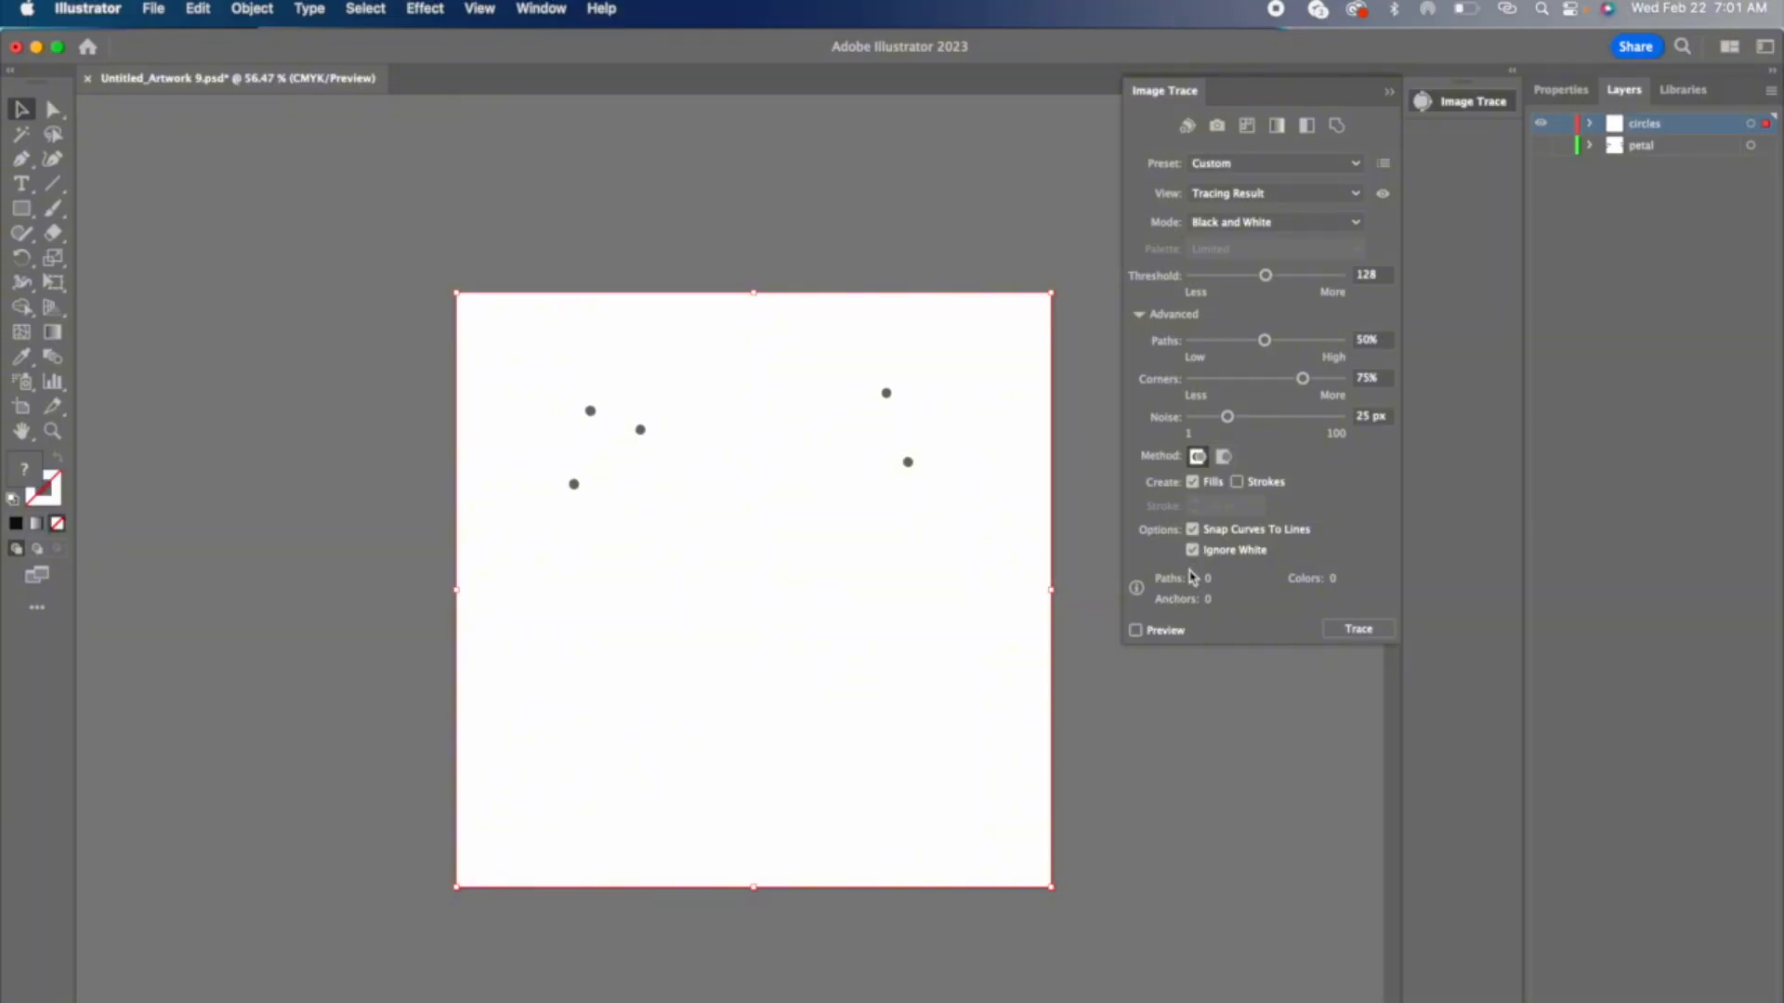
pyautogui.click(1135, 630)
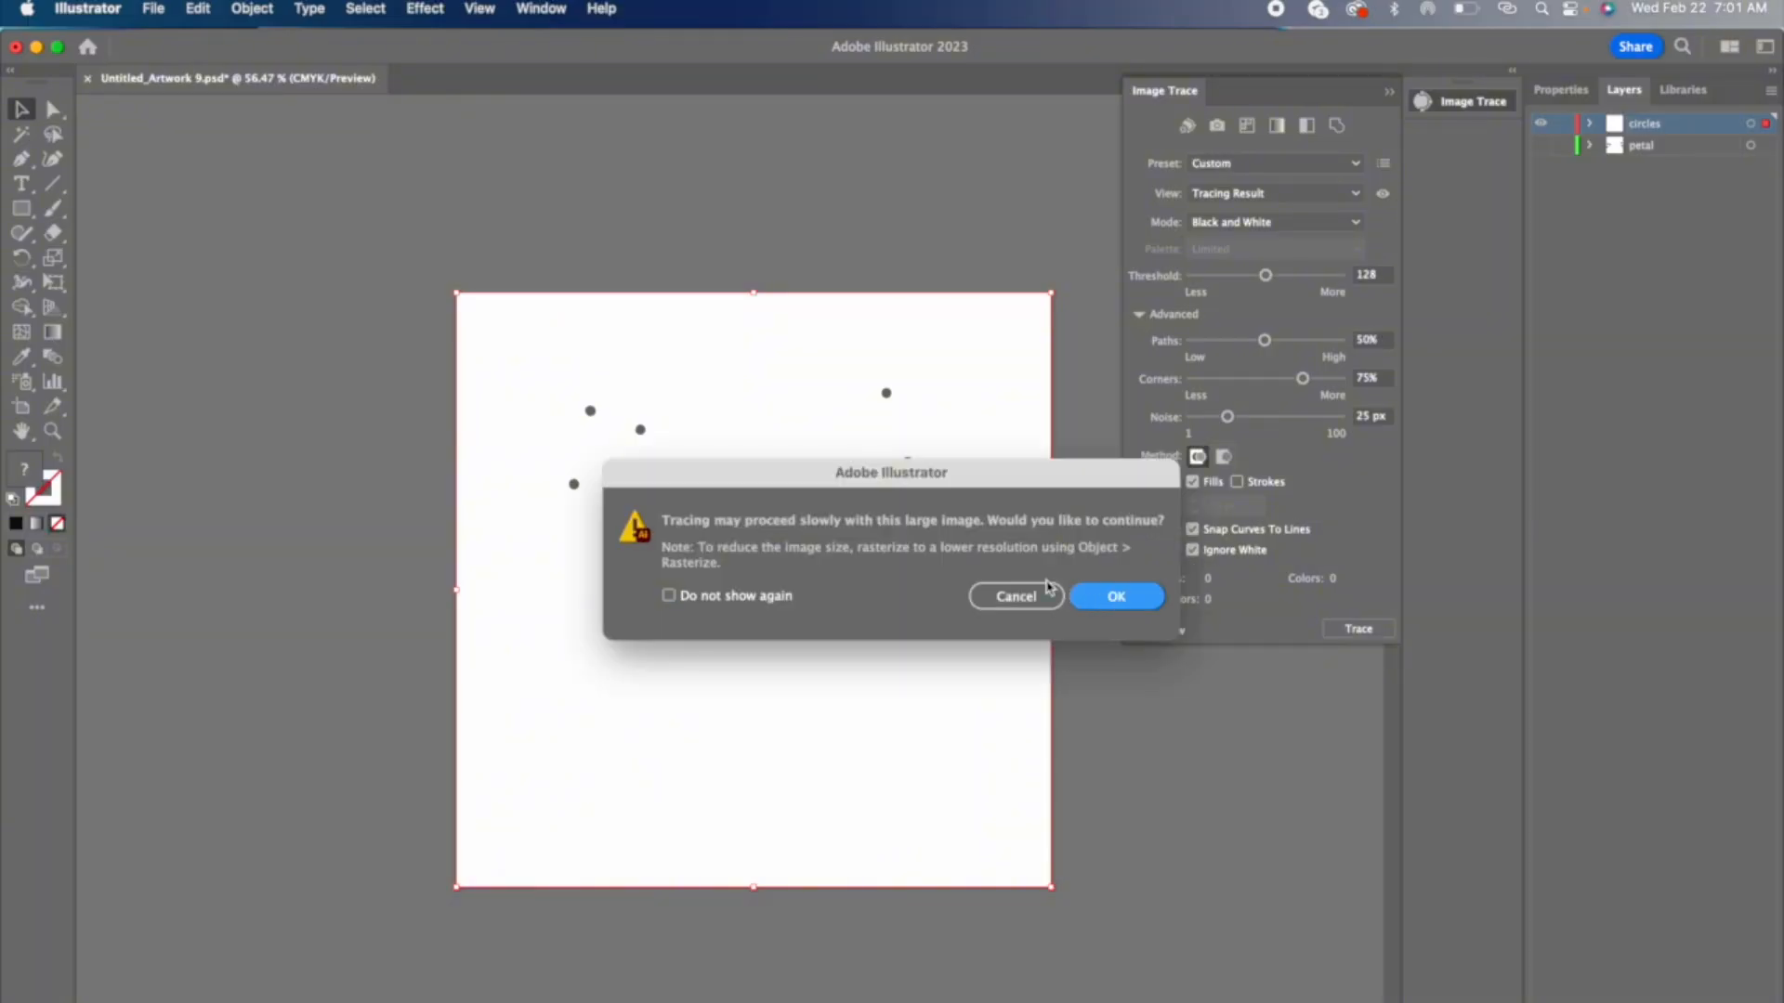
pyautogui.press('Return')
# Step: Expand the traced circles image into vector paths with Object and Fill included
pyautogui.click(266, 8)
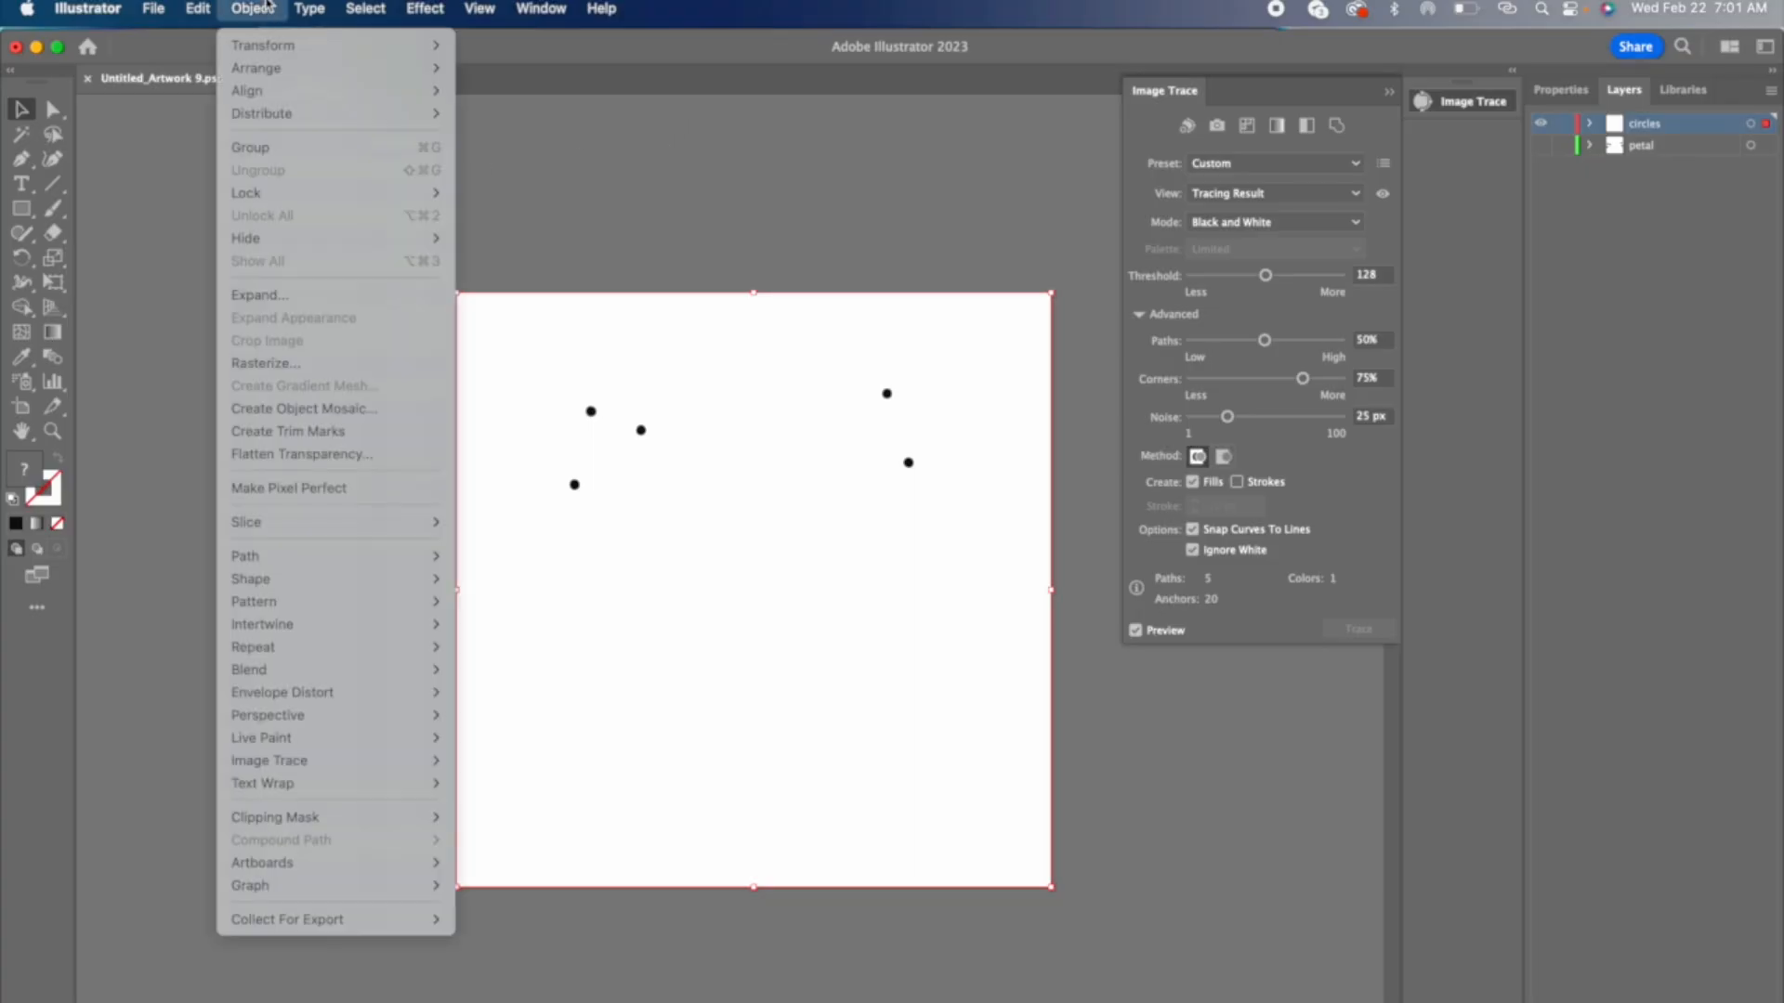
pyautogui.click(298, 295)
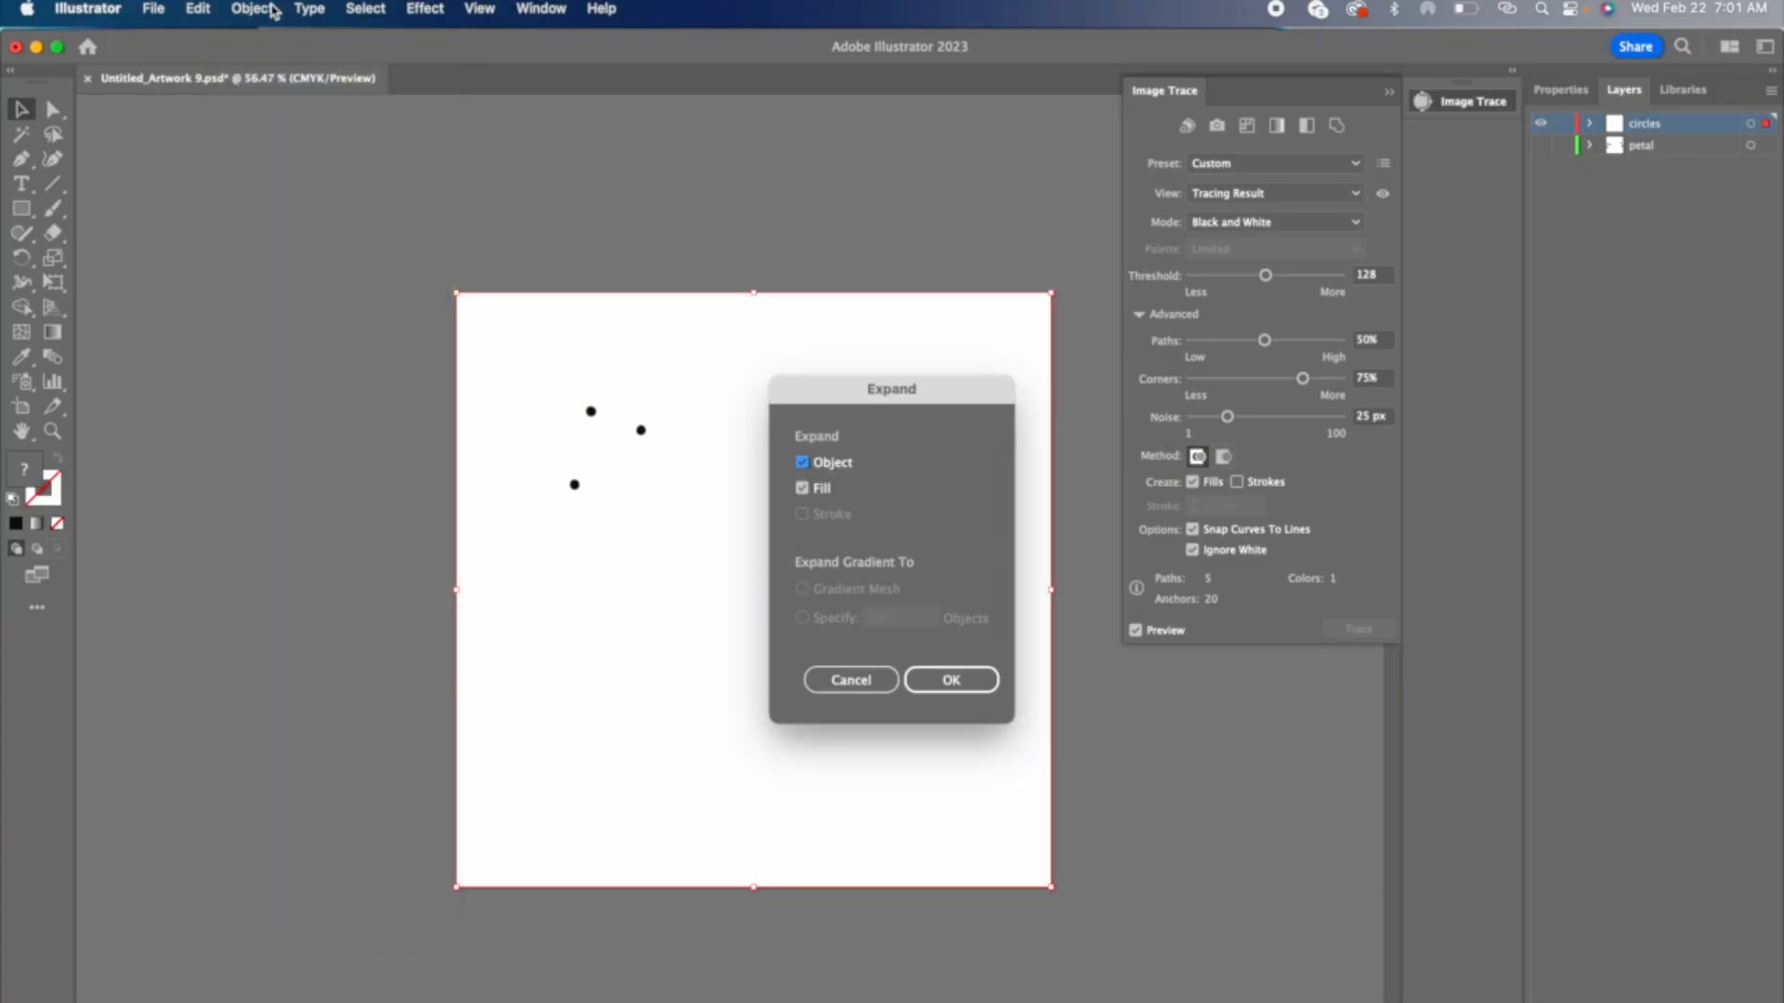
pyautogui.click(924, 676)
# Step: Ungroup the expanded circles into separate objects and deselect them
pyautogui.click(244, 9)
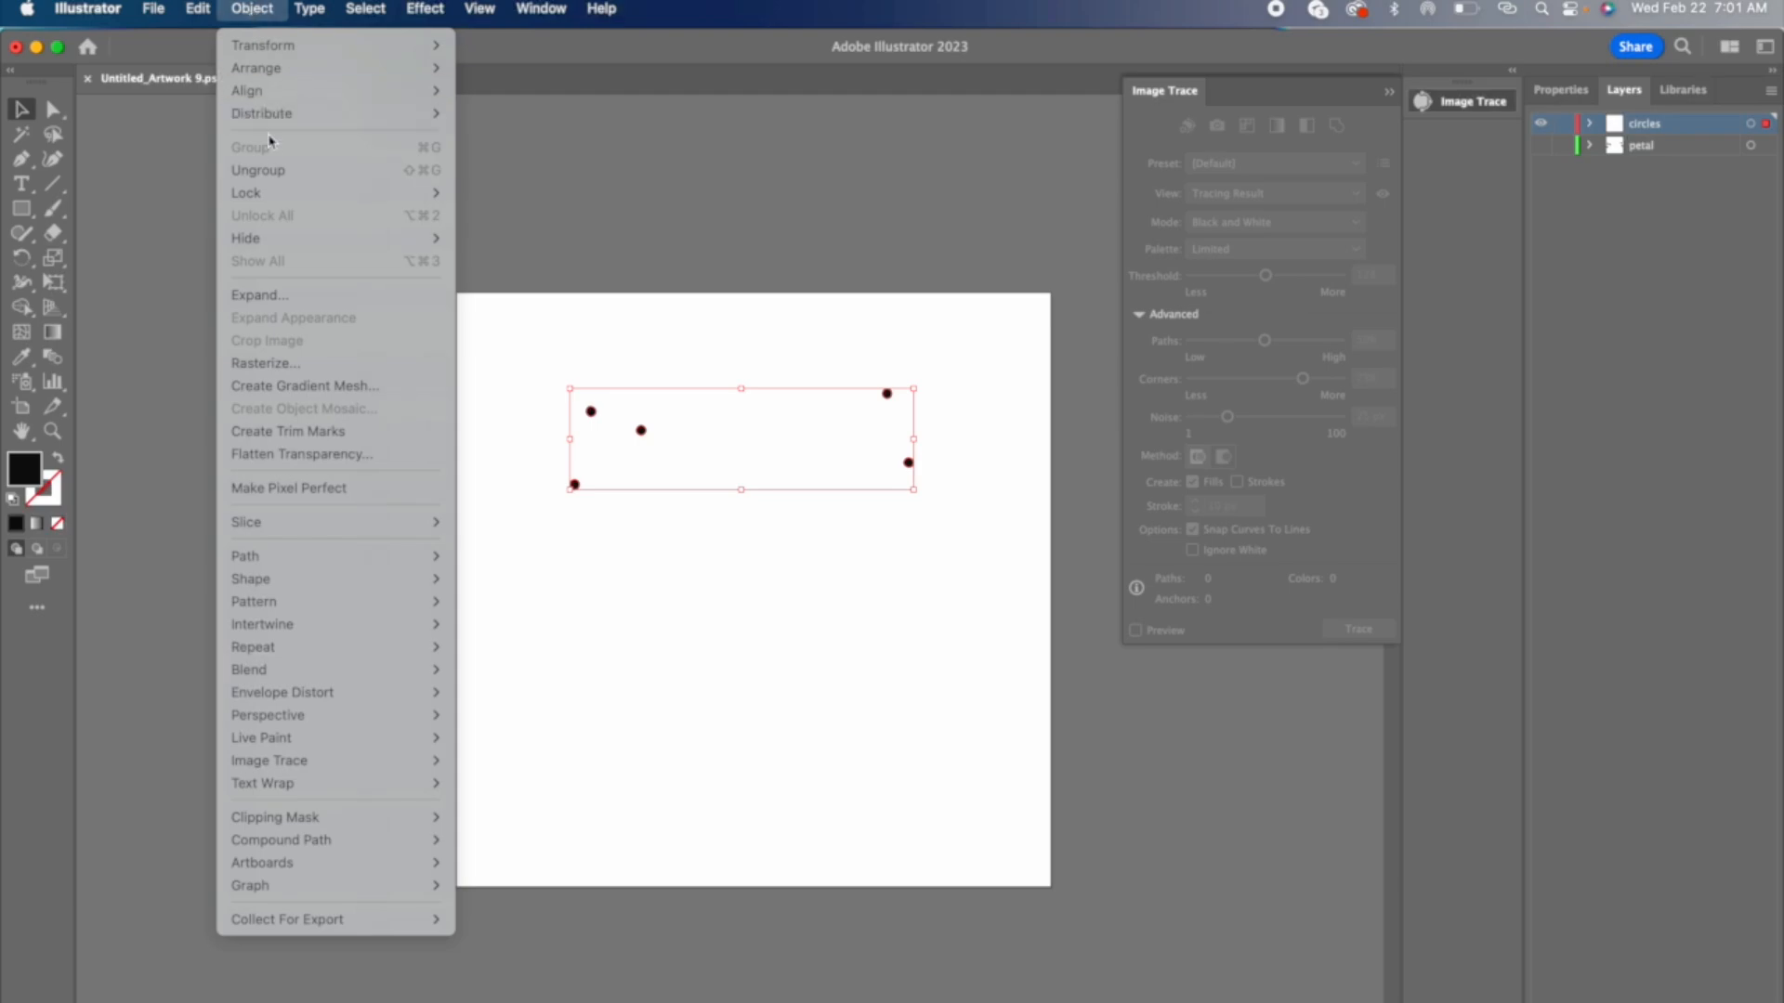
pyautogui.click(270, 170)
pyautogui.click(265, 9)
pyautogui.click(284, 172)
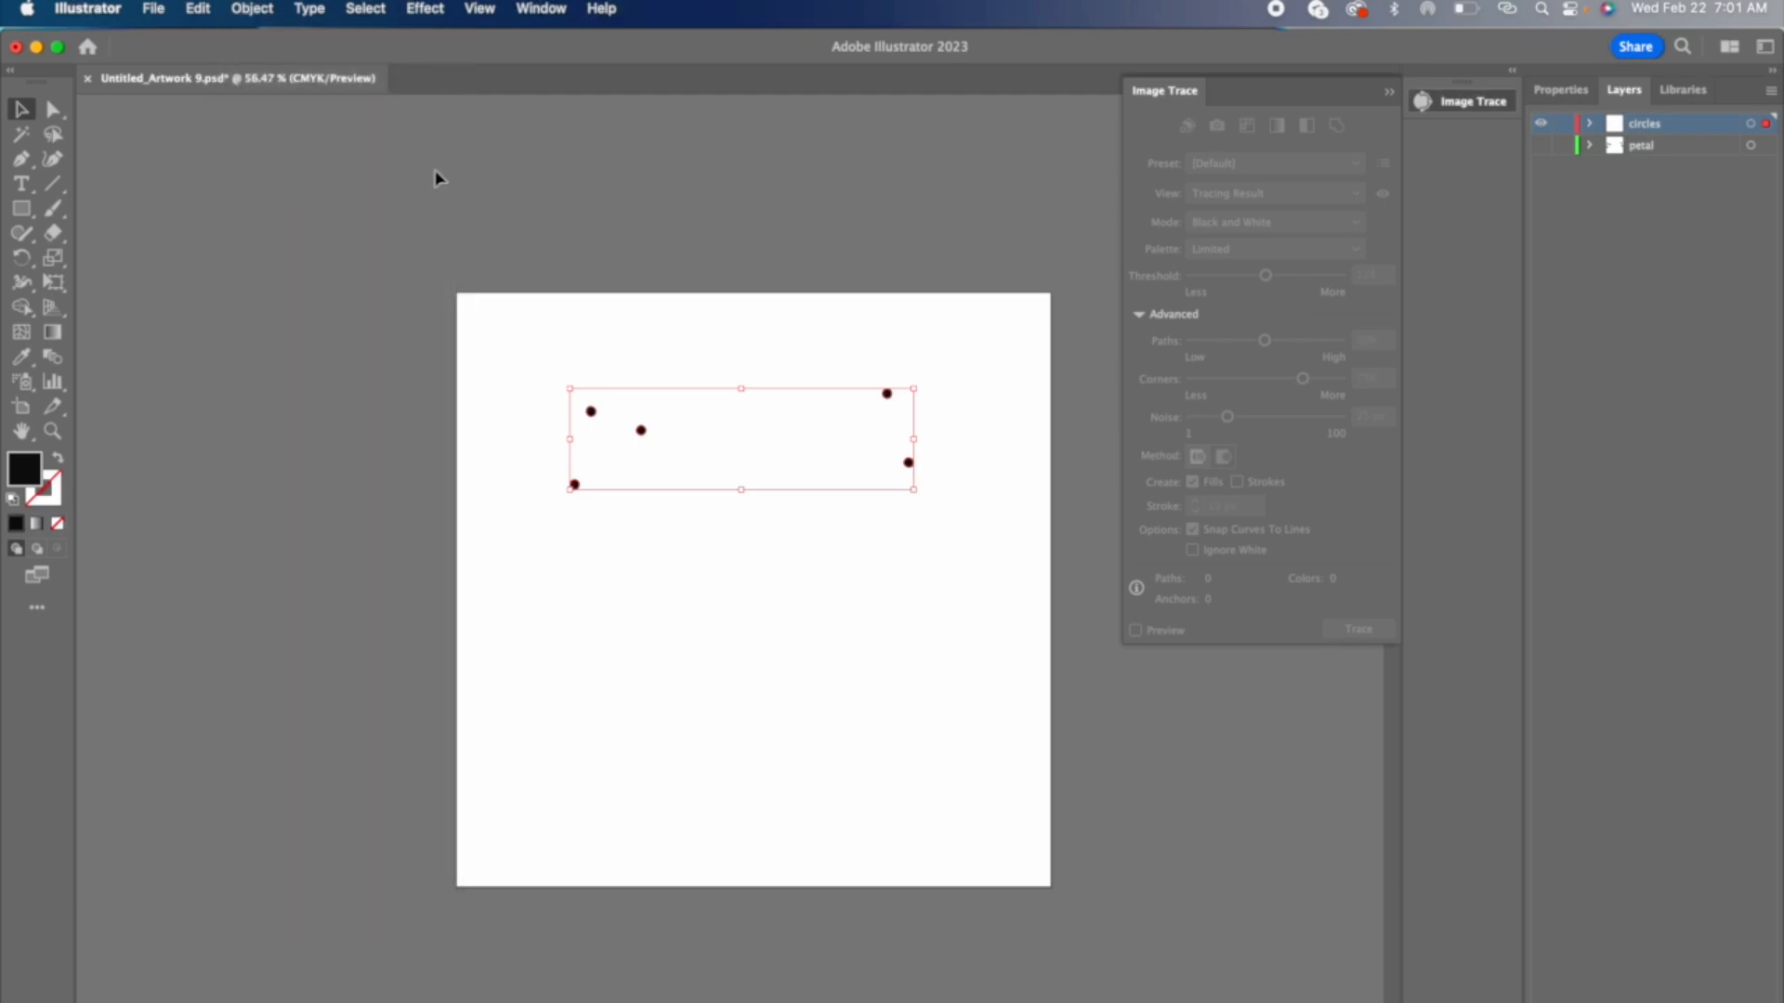
pyautogui.click(507, 159)
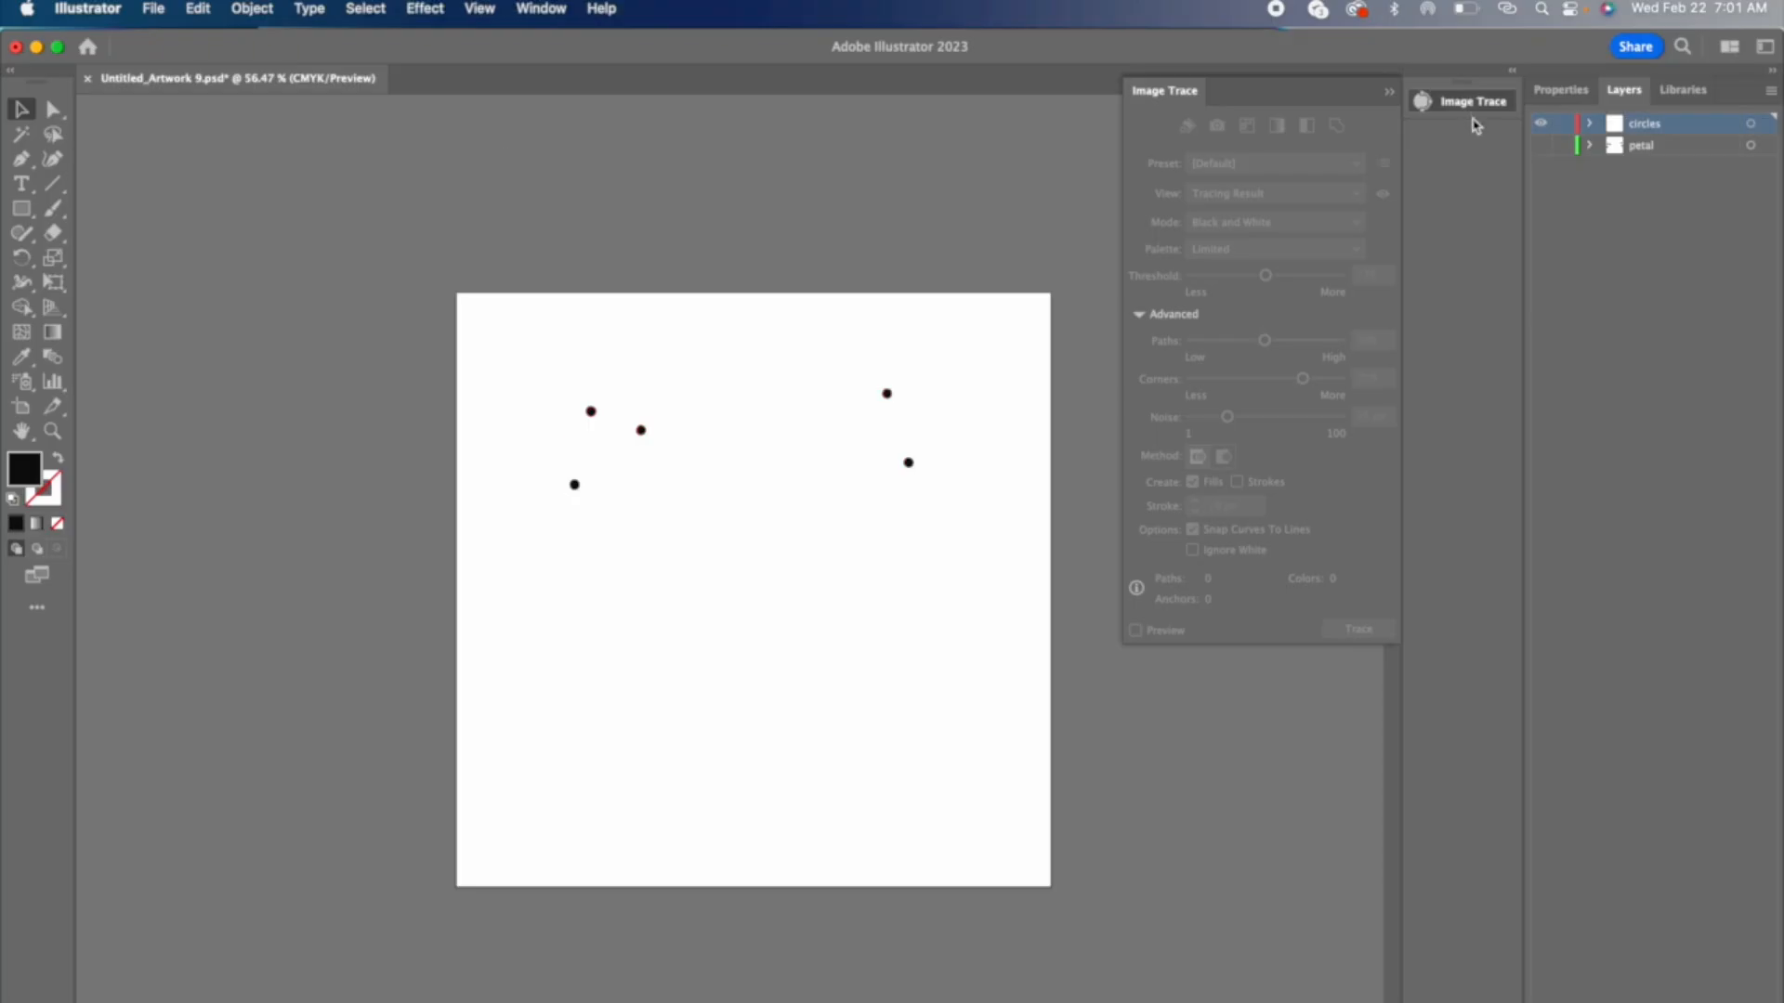
# Step: Fill all the circles with white while the petal layer is hidden, and show the petal layer again
pyautogui.click(1540, 145)
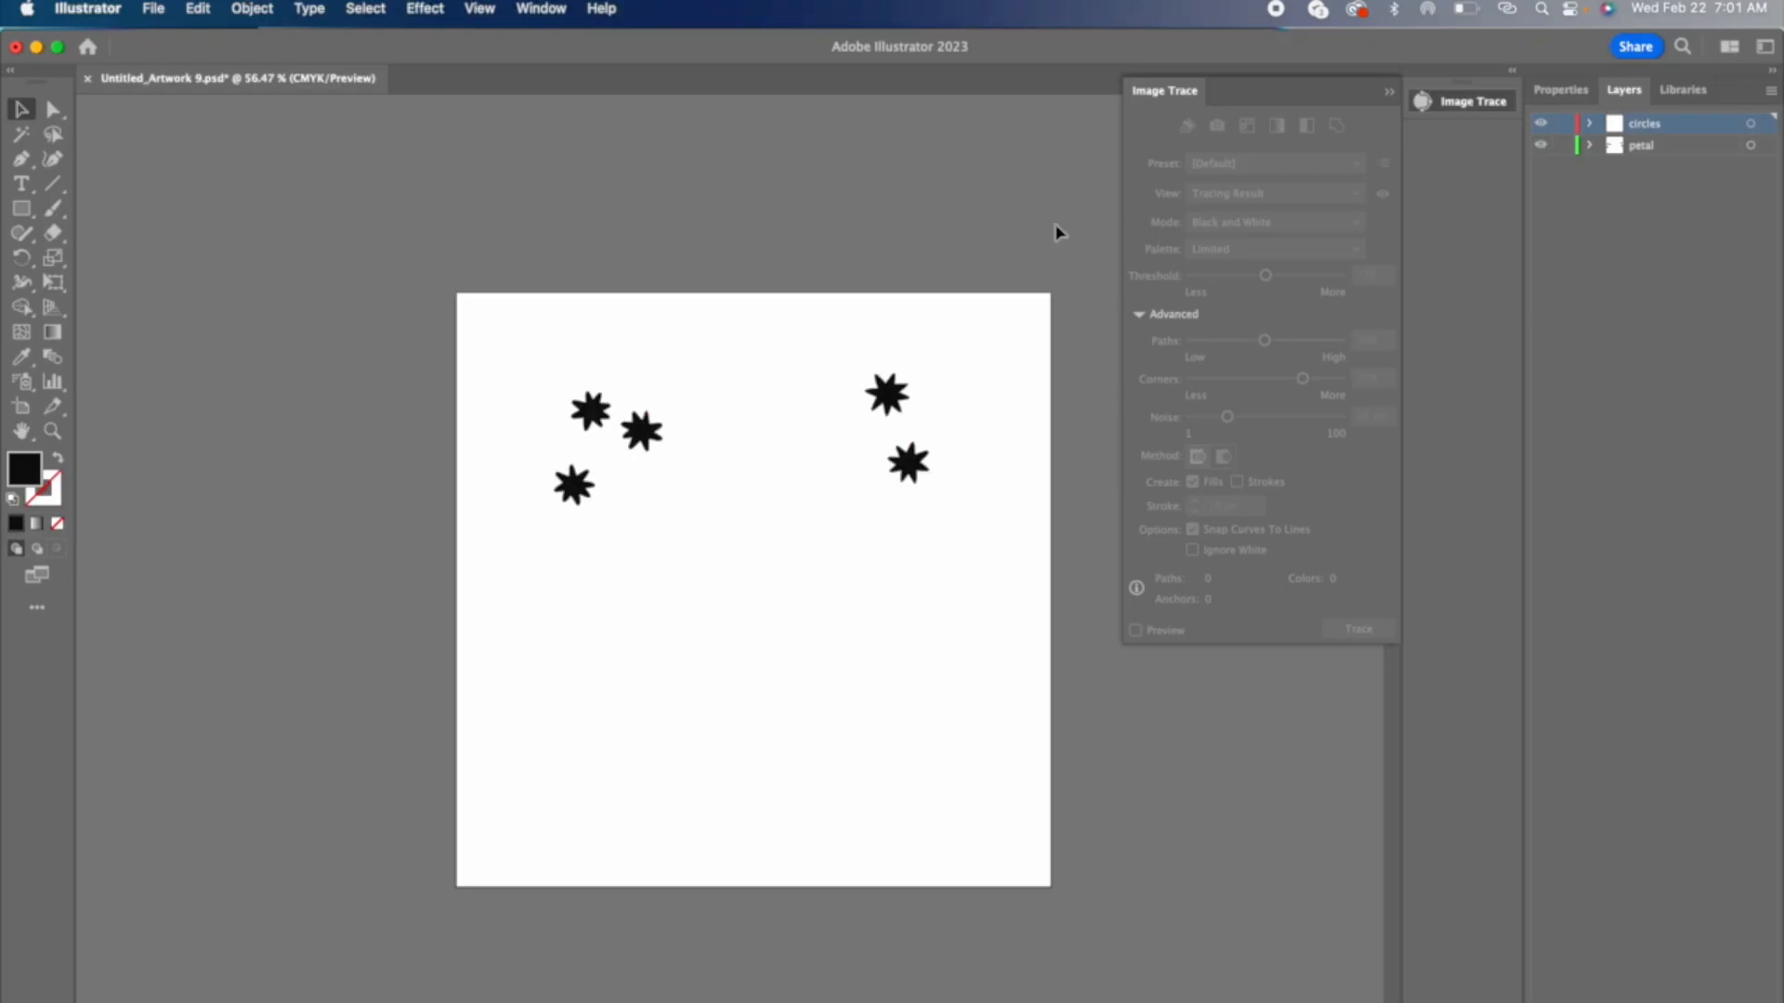
pyautogui.click(1542, 125)
pyautogui.click(1542, 124)
pyautogui.click(1541, 145)
pyautogui.press('super+a')
pyautogui.click(1566, 93)
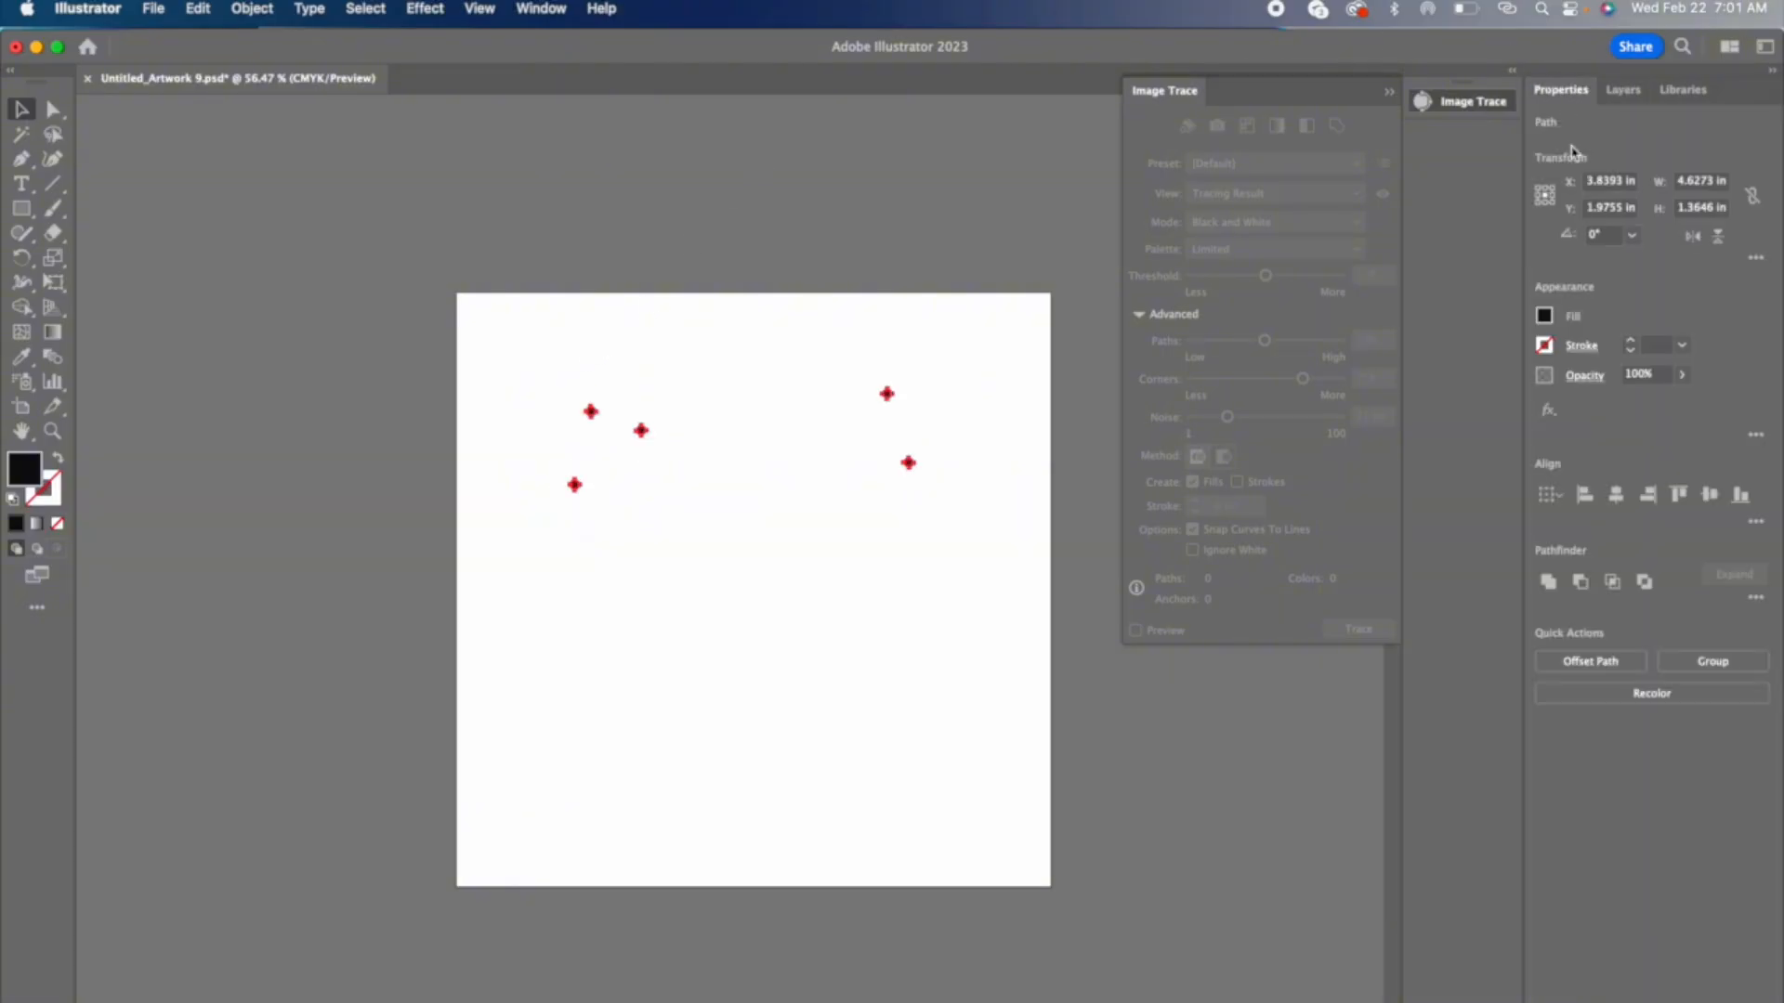
pyautogui.click(1543, 316)
pyautogui.click(1447, 357)
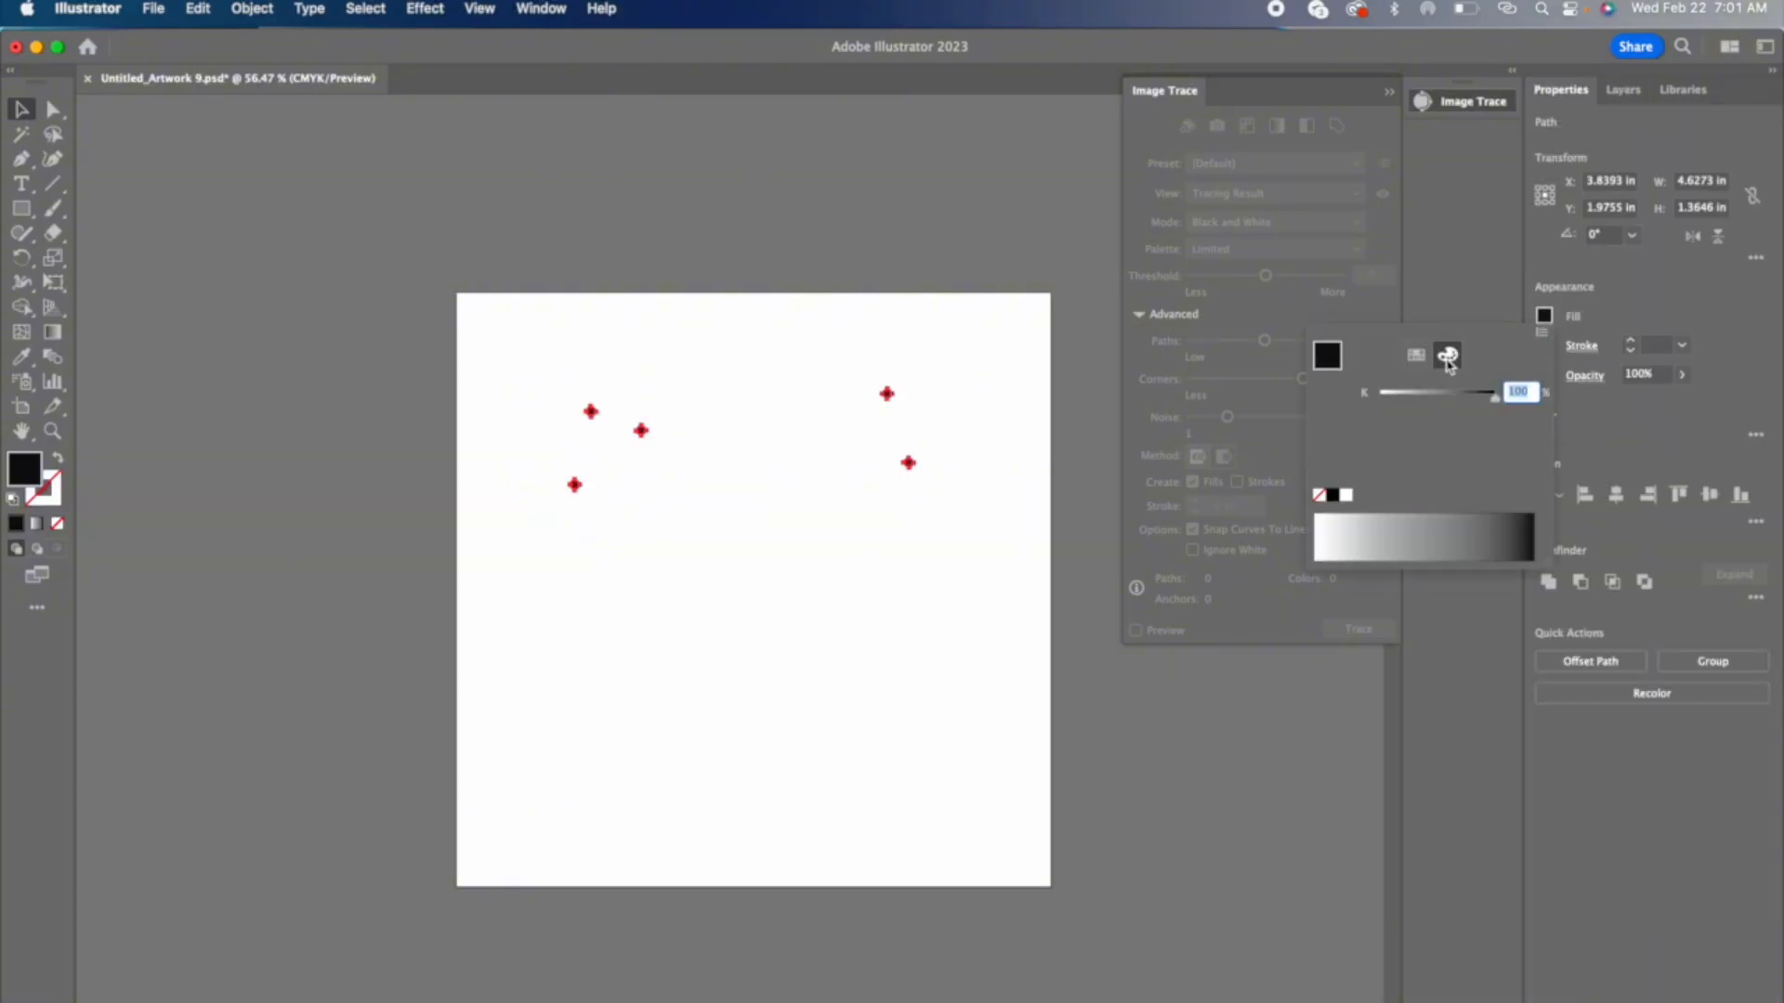
pyautogui.click(1347, 494)
pyautogui.click(1623, 93)
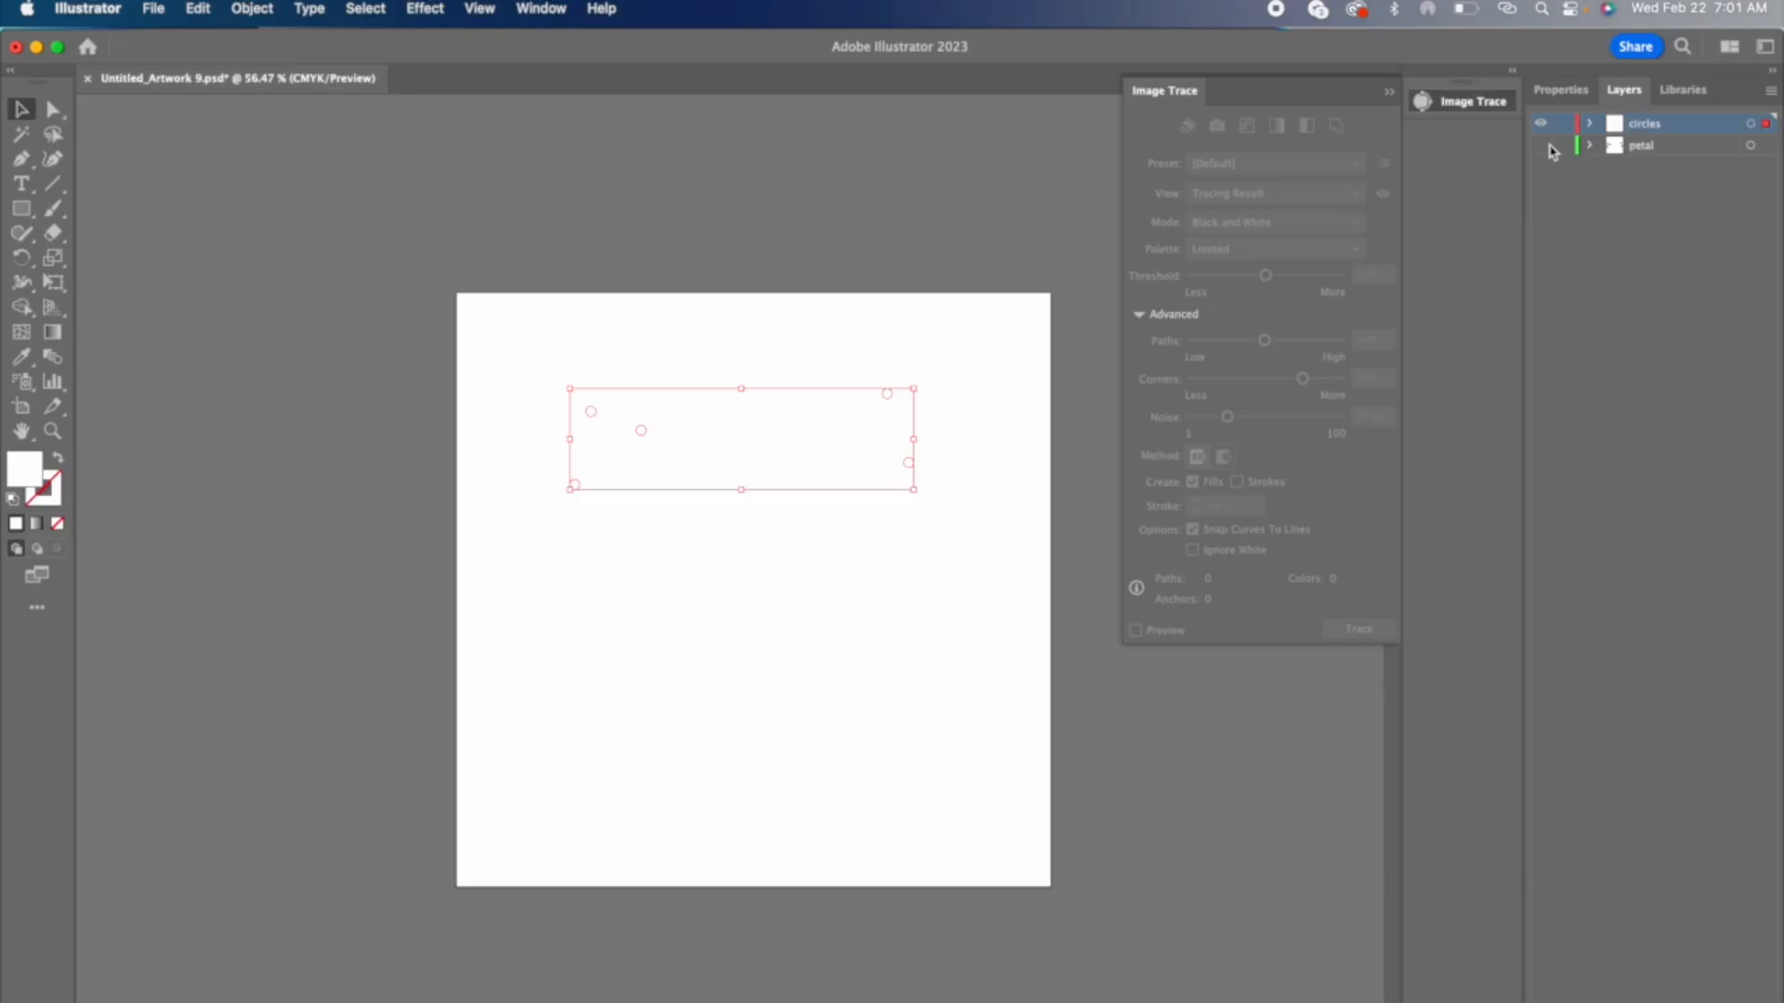
pyautogui.click(1540, 145)
pyautogui.click(963, 191)
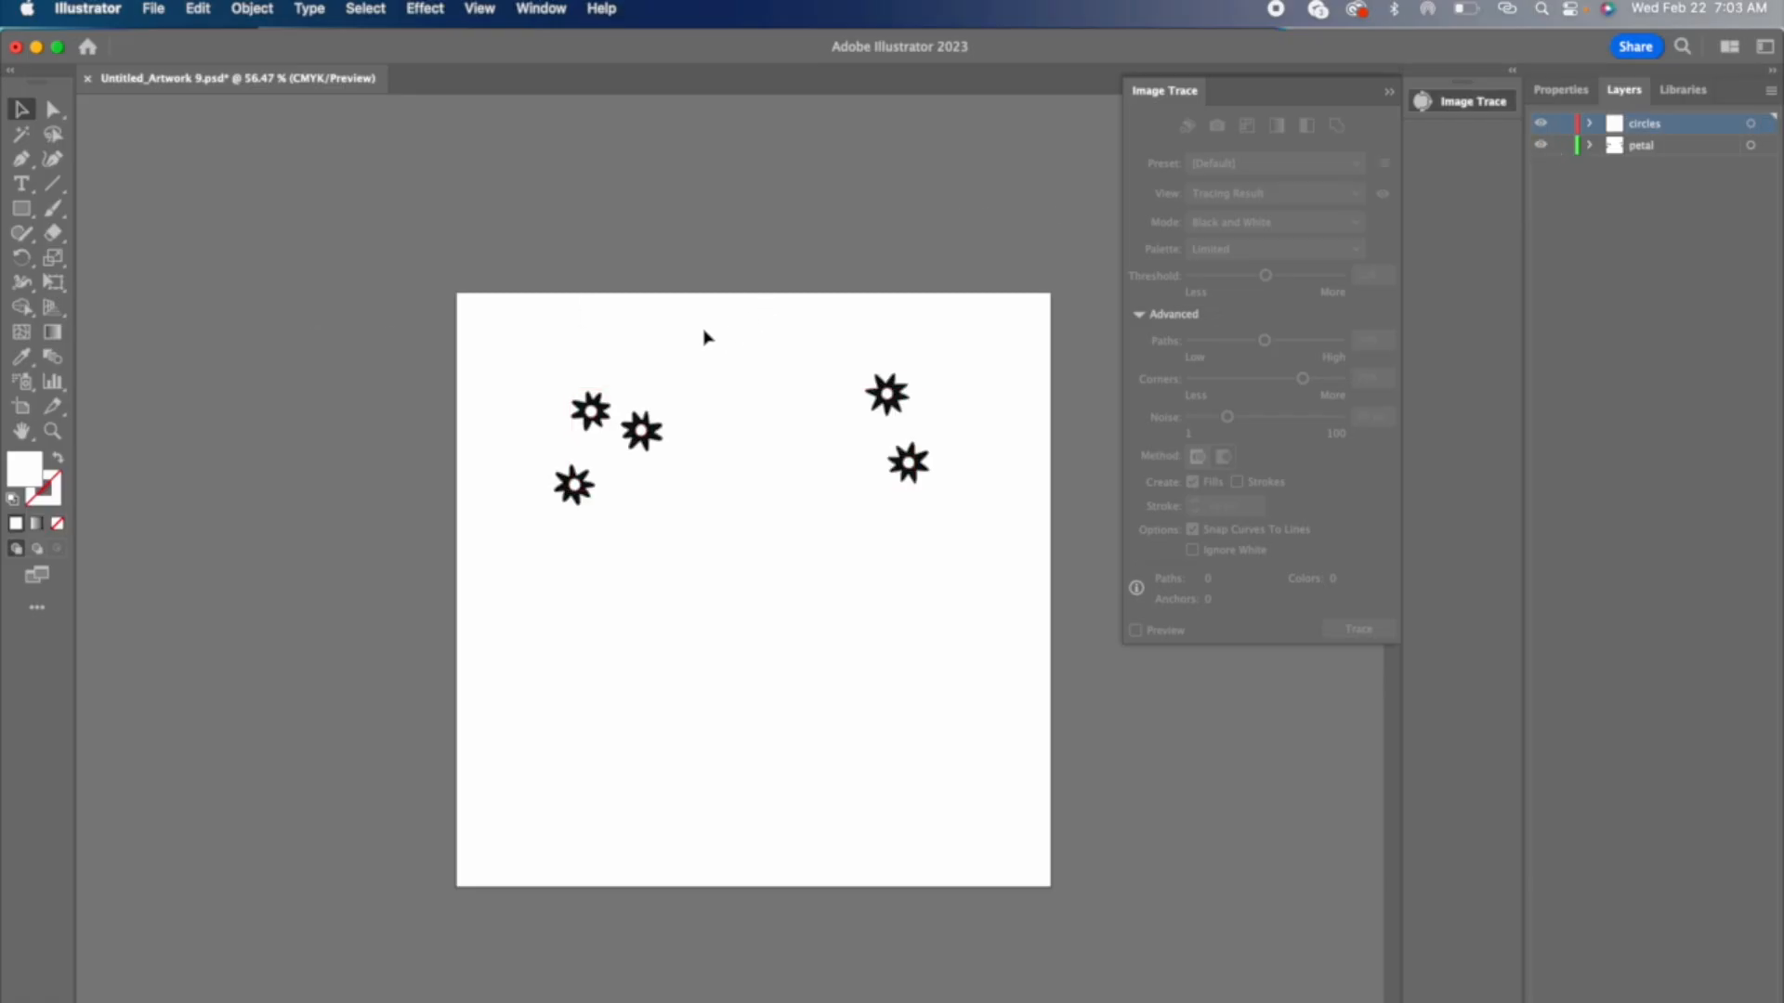
# Step: Delete every daisy except the one in the upper-left area of the artboard
pyautogui.moveTo(539, 467); pyautogui.dragTo(633, 406)
pyautogui.press('Delete')
pyautogui.press('Delete')
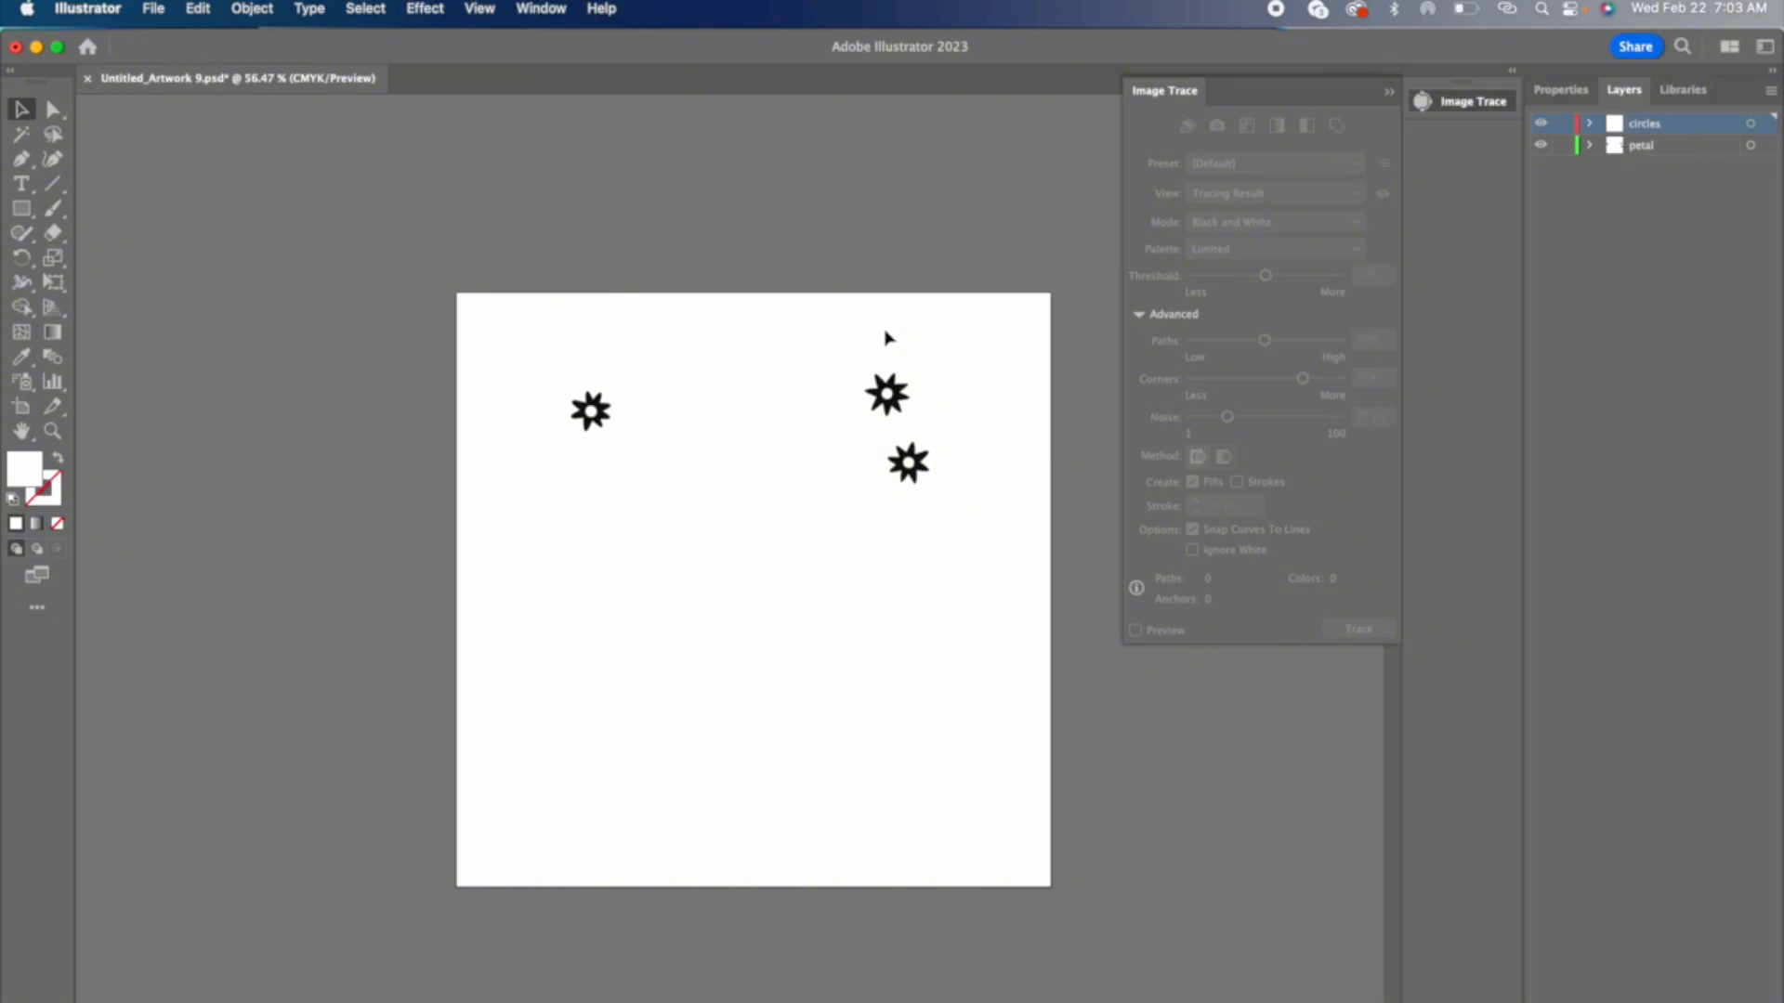
pyautogui.moveTo(859, 360); pyautogui.dragTo(944, 569)
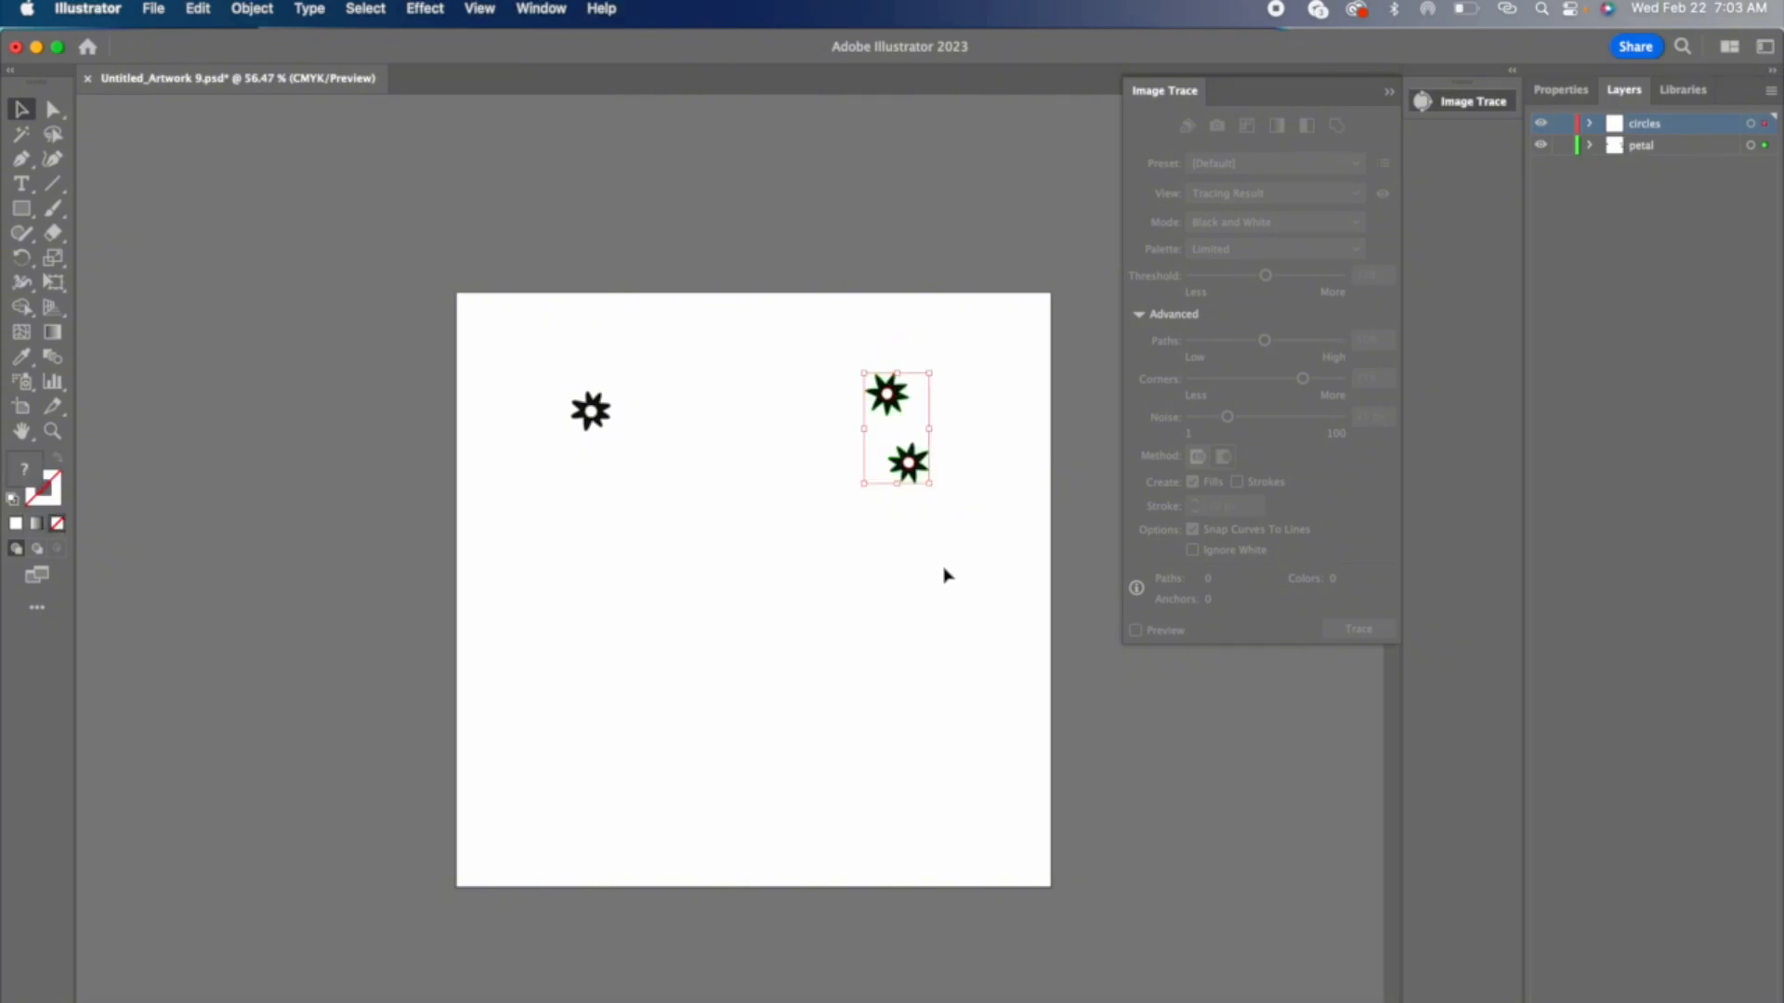
pyautogui.press('Delete')
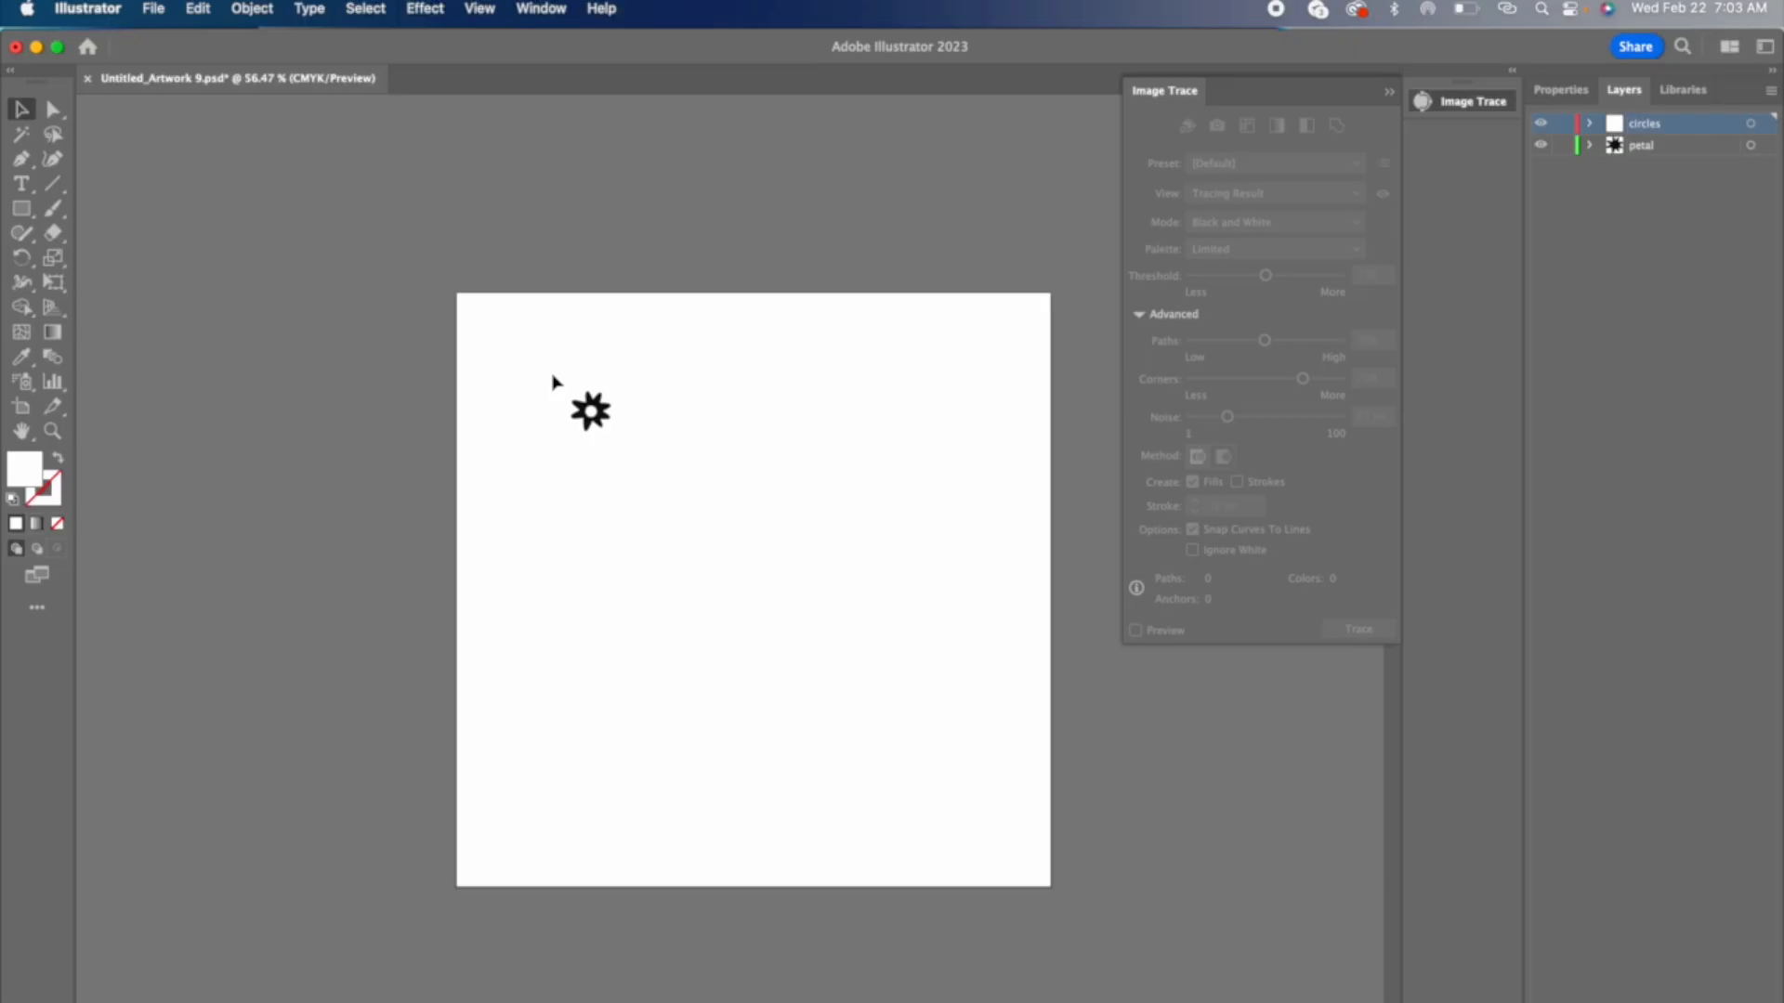
# Step: Move the remaining daisy toward the artboard's upper-left corner and paste a copy beside it at the same height
pyautogui.moveTo(594, 415); pyautogui.dragTo(512, 364)
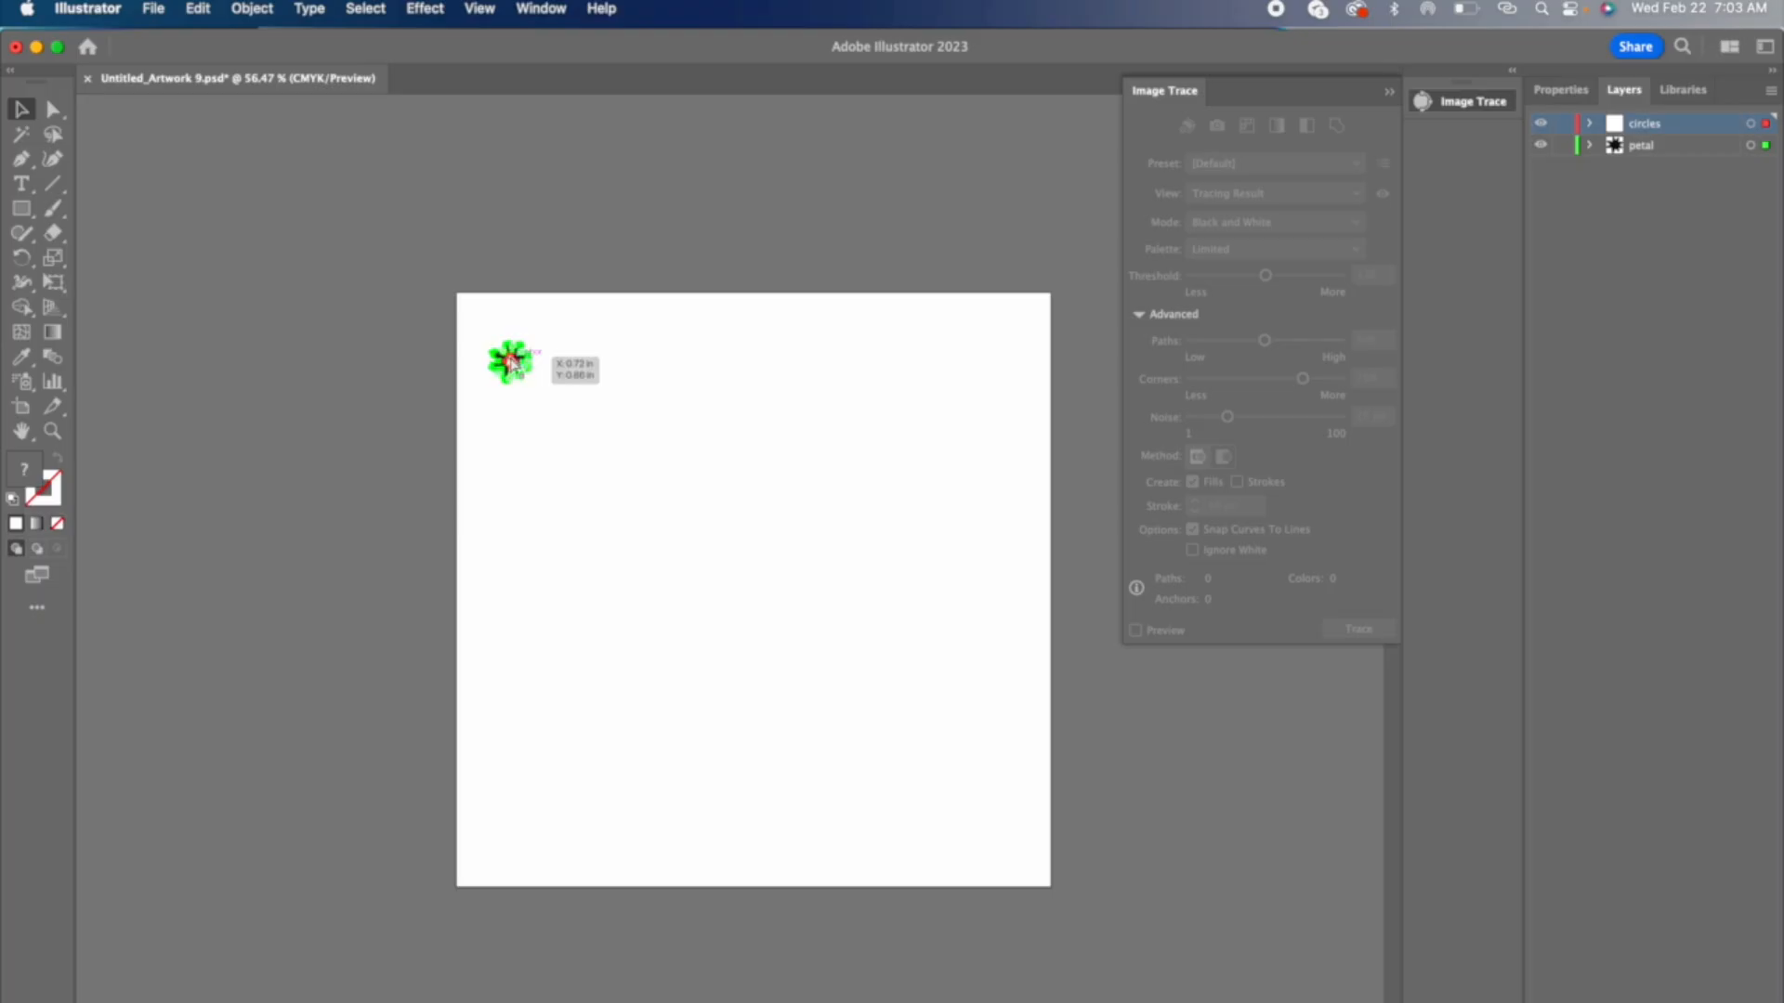
pyautogui.press('super+v')
pyautogui.moveTo(740, 591); pyautogui.dragTo(599, 369)
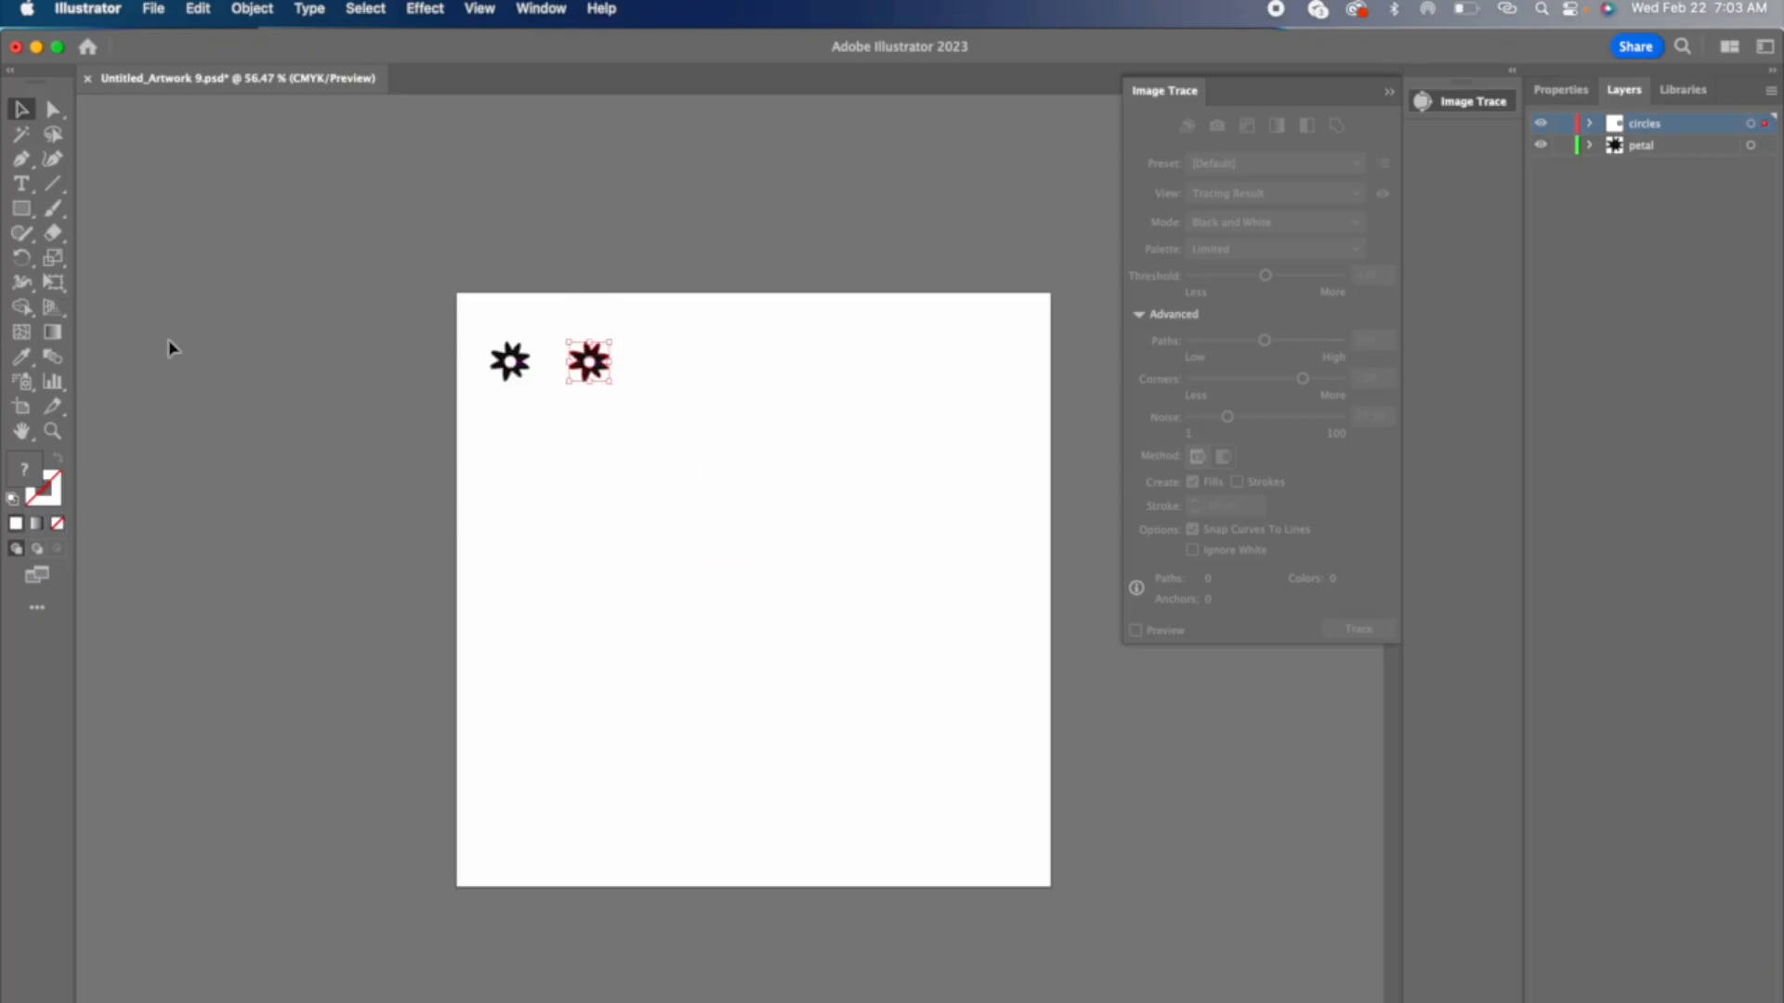
# Step: Rotate the pasted daisy by 15 degrees and deselect it
pyautogui.doubleClick(21, 257)
pyautogui.write('15')
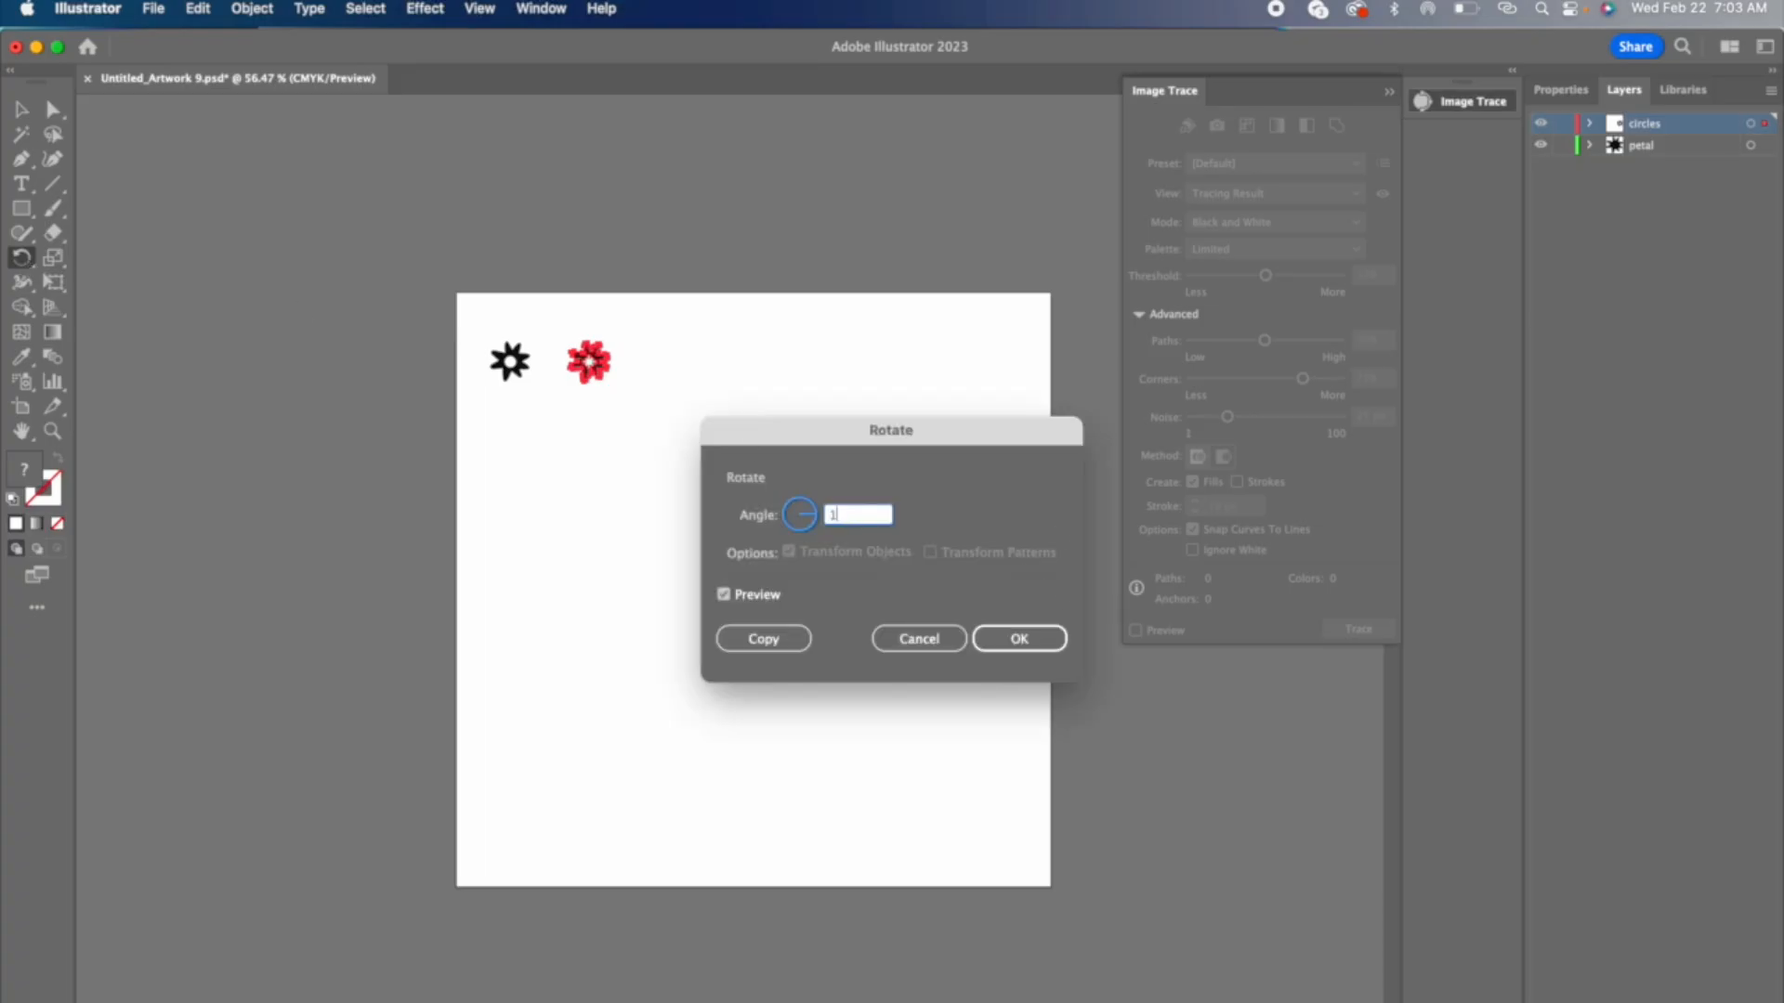
pyautogui.click(1019, 640)
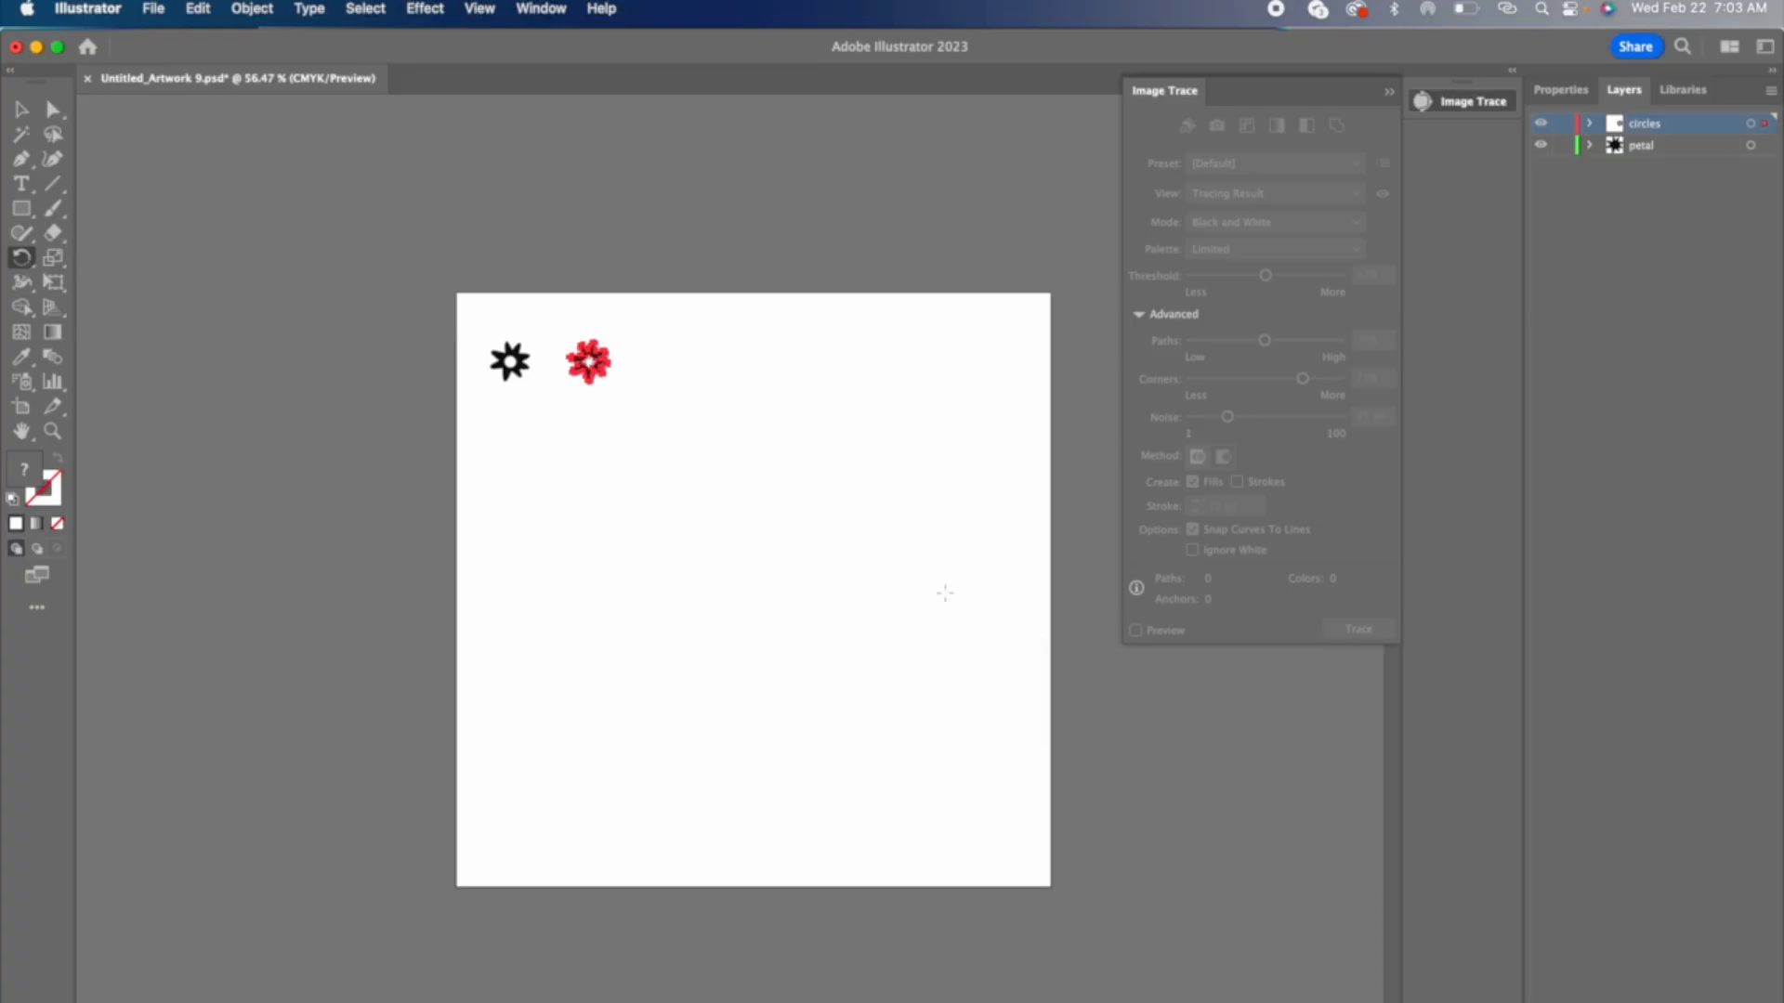
pyautogui.click(22, 109)
pyautogui.click(368, 254)
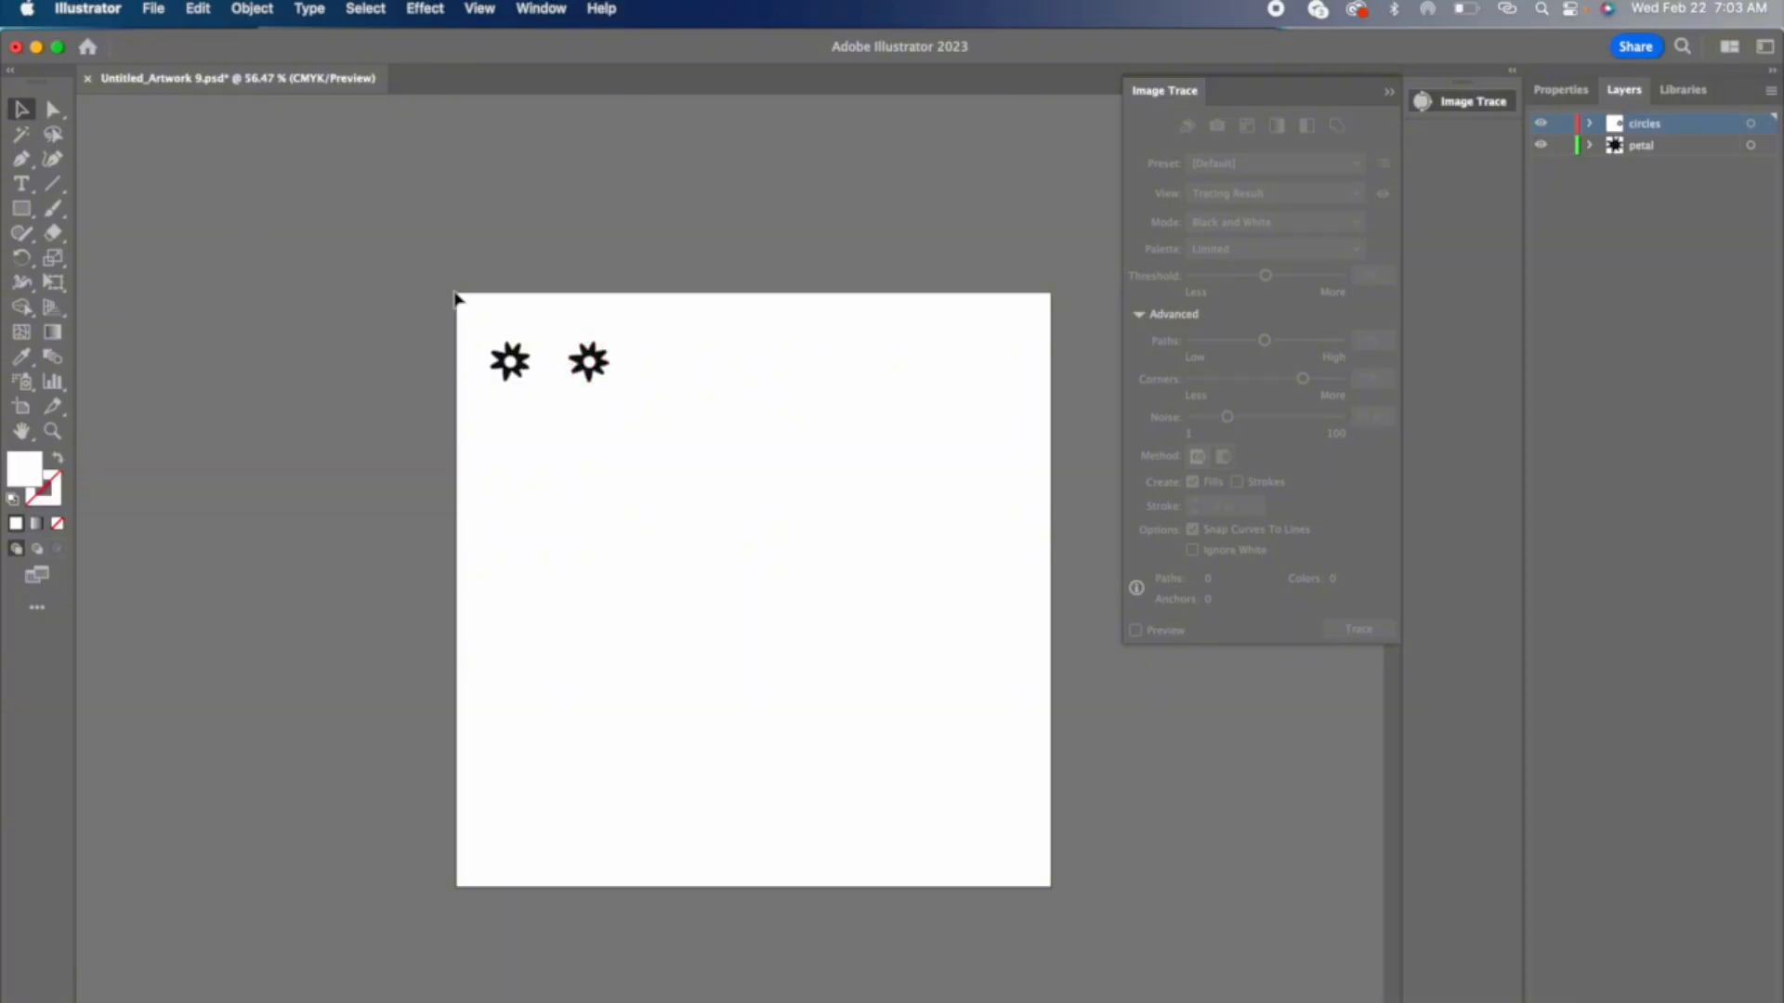
# Step: Extend the row to six daisies with copies of the rotated one, turning each new copy a further 15 degrees
pyautogui.click(586, 358)
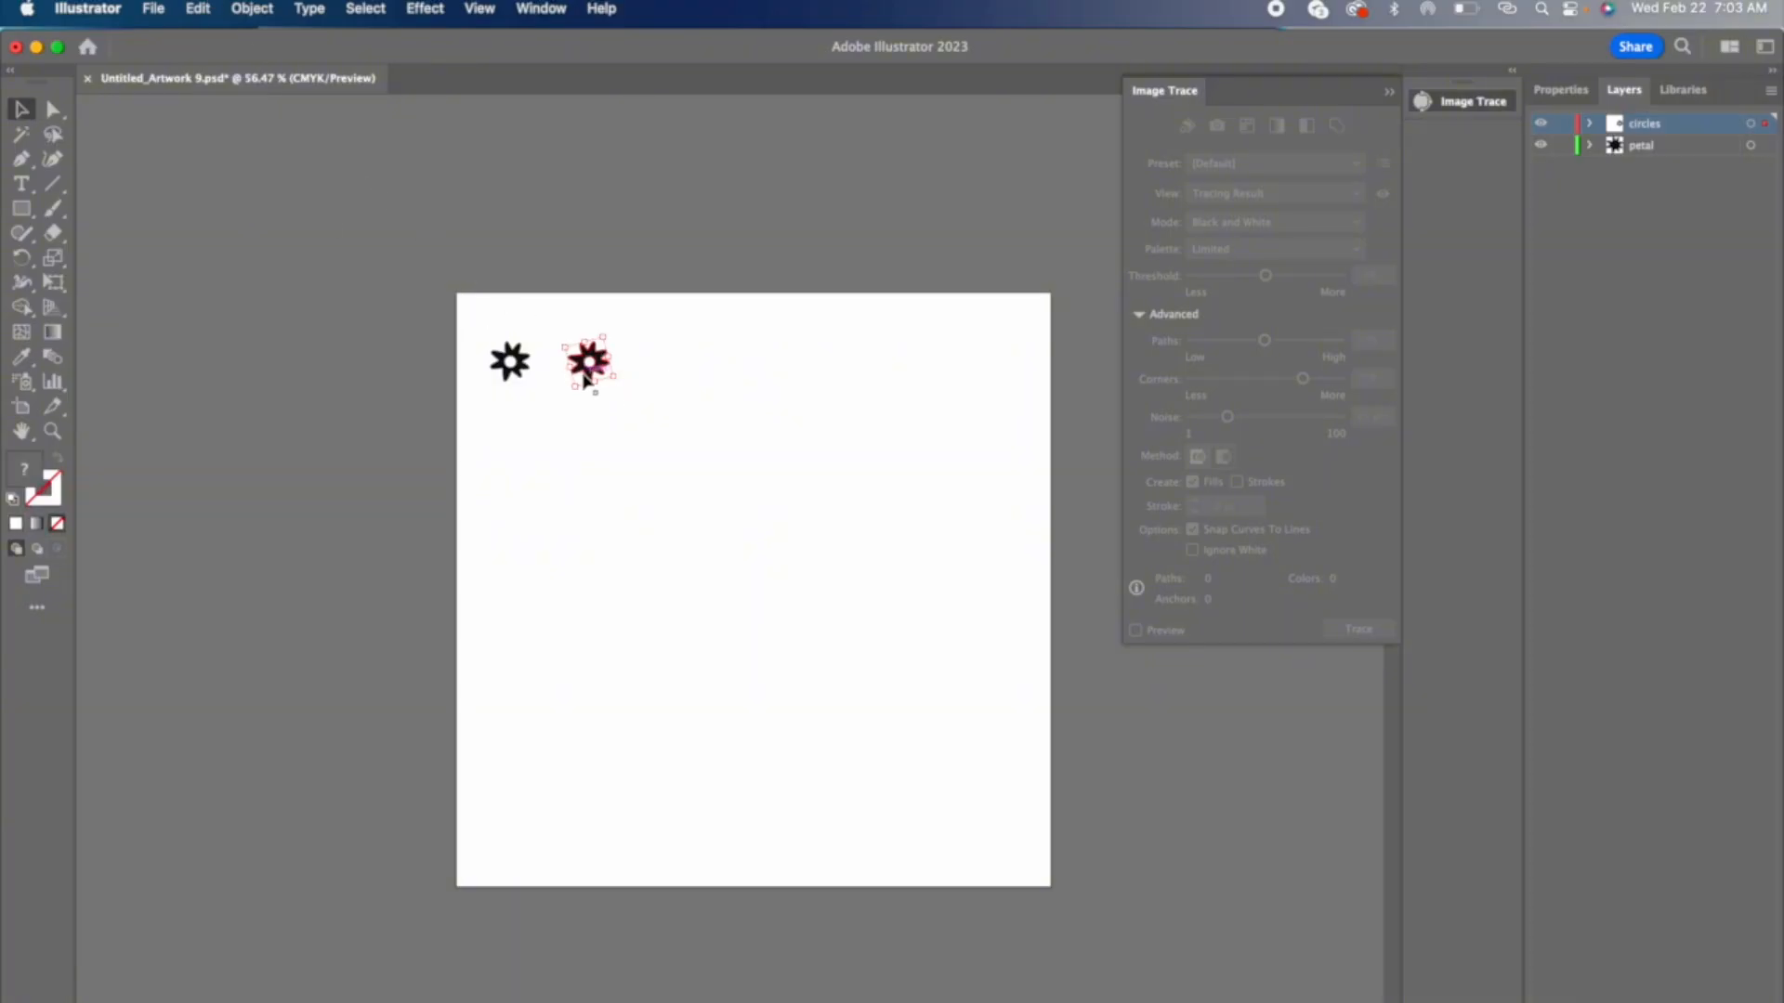
pyautogui.moveTo(589, 362); pyautogui.dragTo(962, 364)
pyautogui.doubleClick(21, 260)
pyautogui.click(1031, 638)
pyautogui.click(22, 110)
pyautogui.doubleClick(22, 262)
pyautogui.click(1033, 641)
pyautogui.click(21, 110)
pyautogui.doubleClick(22, 260)
pyautogui.click(1034, 644)
pyautogui.click(21, 109)
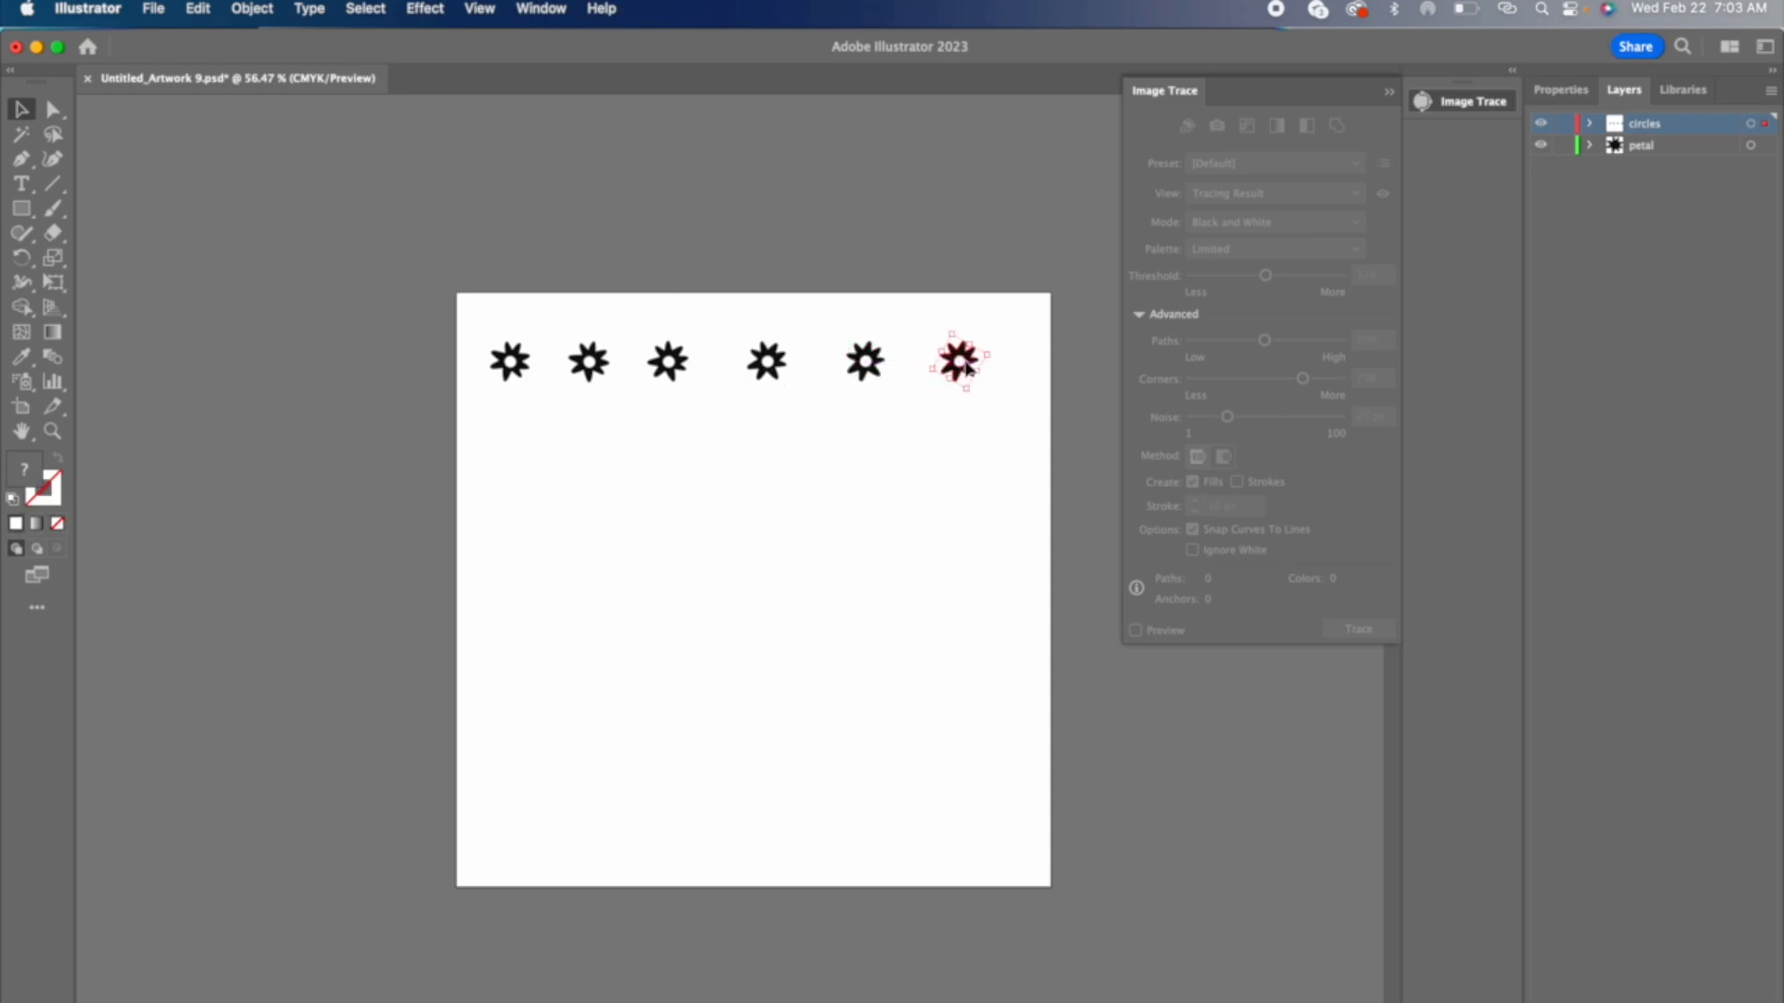
pyautogui.doubleClick(21, 260)
pyautogui.click(1021, 638)
pyautogui.click(21, 110)
pyautogui.click(482, 319)
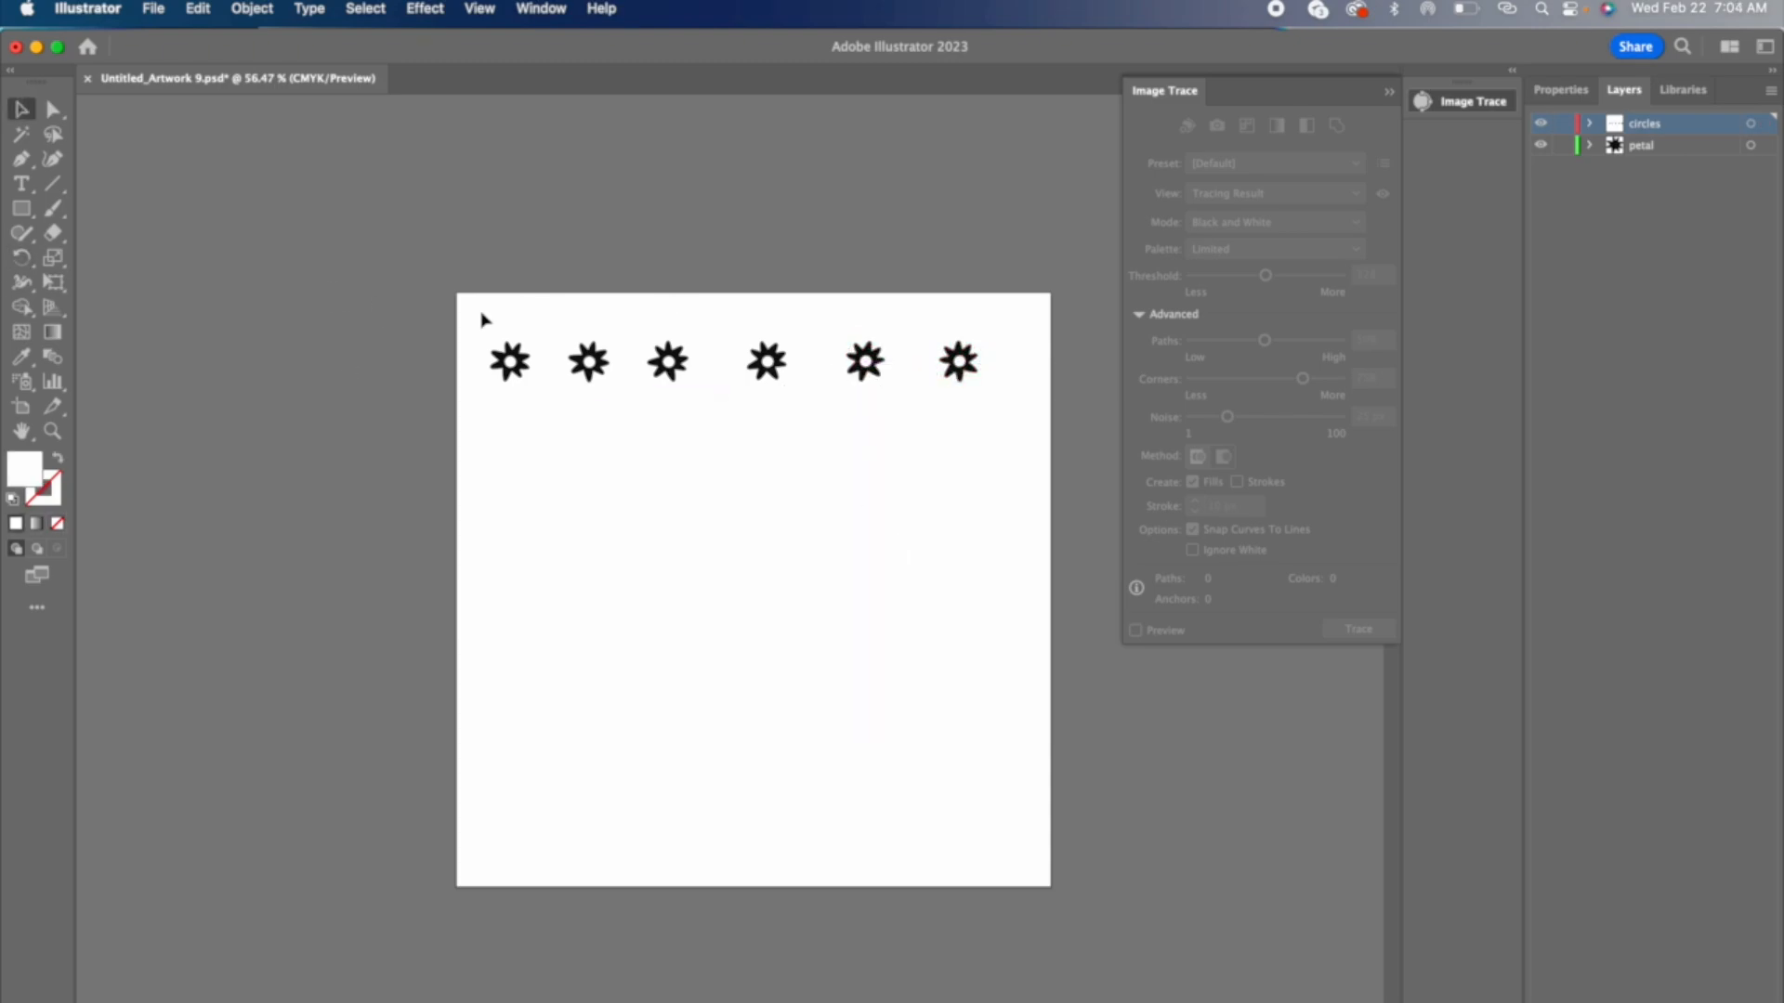
# Step: Move the whole row of six daisies so the first one straddles the artboard's left edge
pyautogui.moveTo(479, 311); pyautogui.dragTo(521, 382)
pyautogui.moveTo(522, 384); pyautogui.dragTo(522, 386)
pyautogui.moveTo(503, 299); pyautogui.dragTo(1101, 388)
pyautogui.moveTo(766, 361); pyautogui.dragTo(714, 385)
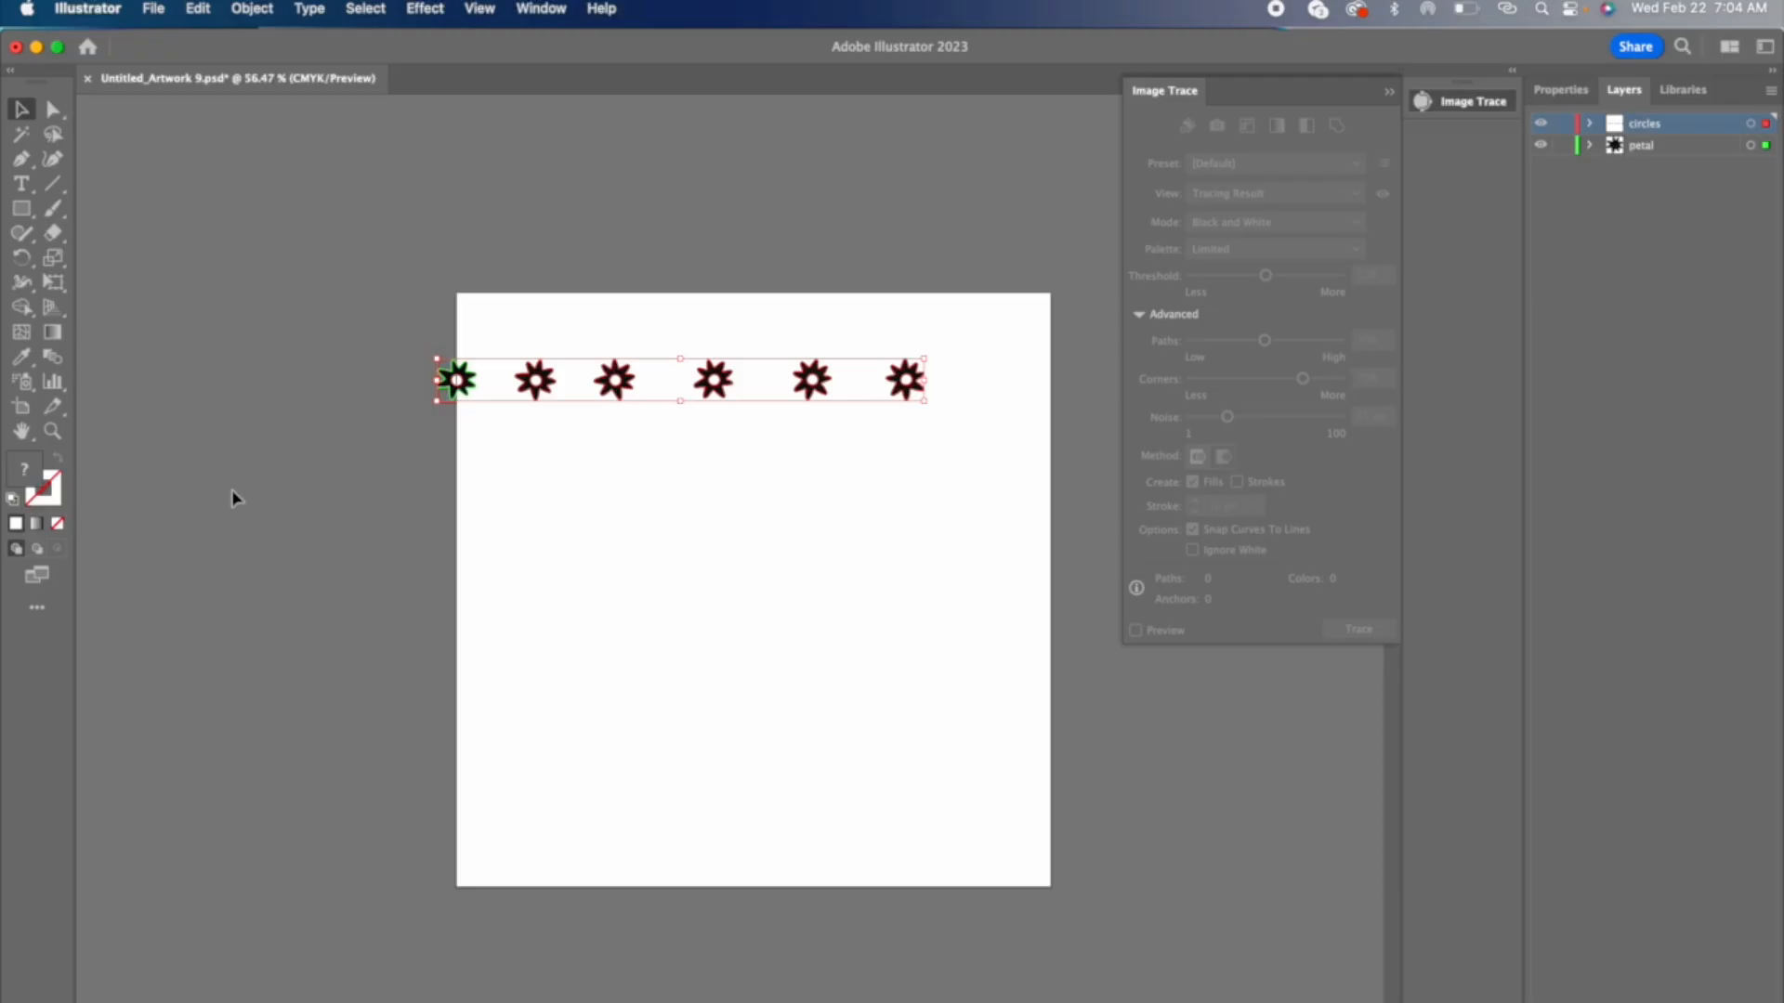
pyautogui.click(233, 491)
# Step: Shift the daisies after the first one sideways to even out the spacing in the row
pyautogui.moveTo(541, 338); pyautogui.dragTo(939, 413)
pyautogui.moveTo(720, 379); pyautogui.dragTo(740, 379)
pyautogui.moveTo(597, 338); pyautogui.dragTo(957, 414)
pyautogui.moveTo(739, 378); pyautogui.dragTo(760, 378)
pyautogui.click(621, 290)
# Step: Duplicate the daisy on the artboard's left edge onto the right edge by adding 8 in to its X position
pyautogui.moveTo(403, 342); pyautogui.dragTo(472, 410)
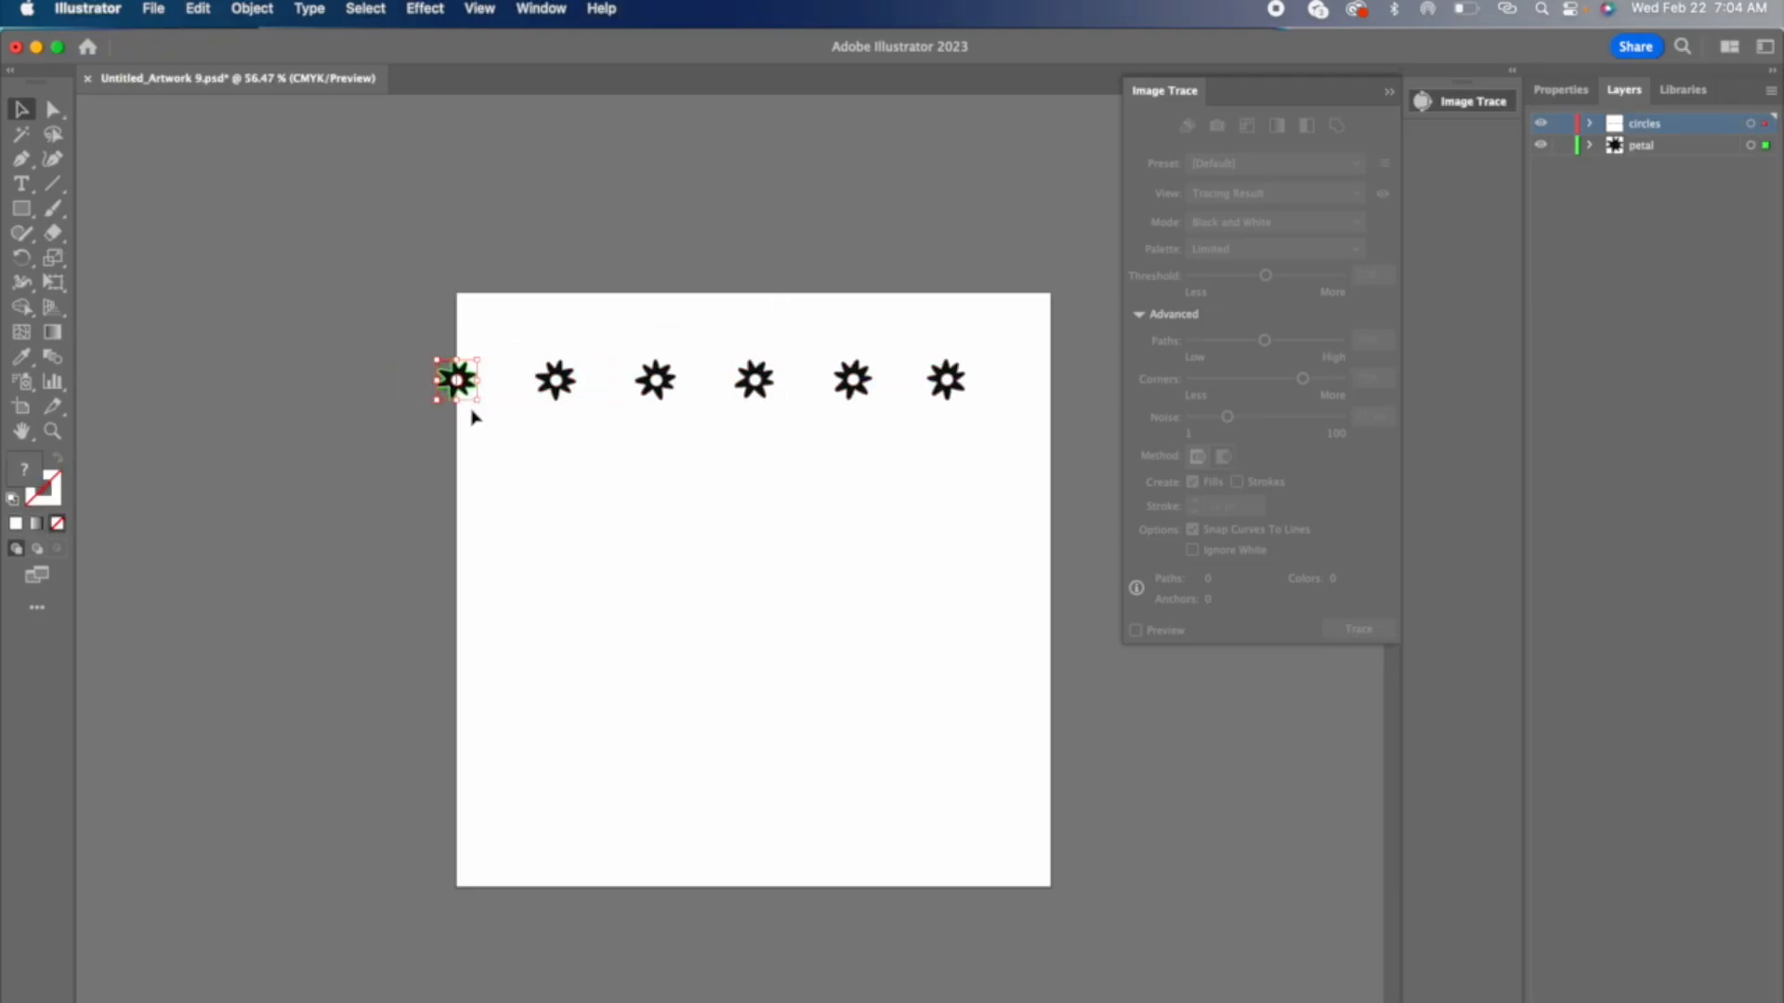
pyautogui.press('super+g')
pyautogui.click(1561, 90)
pyautogui.moveTo(1616, 181); pyautogui.dragTo(1682, 186)
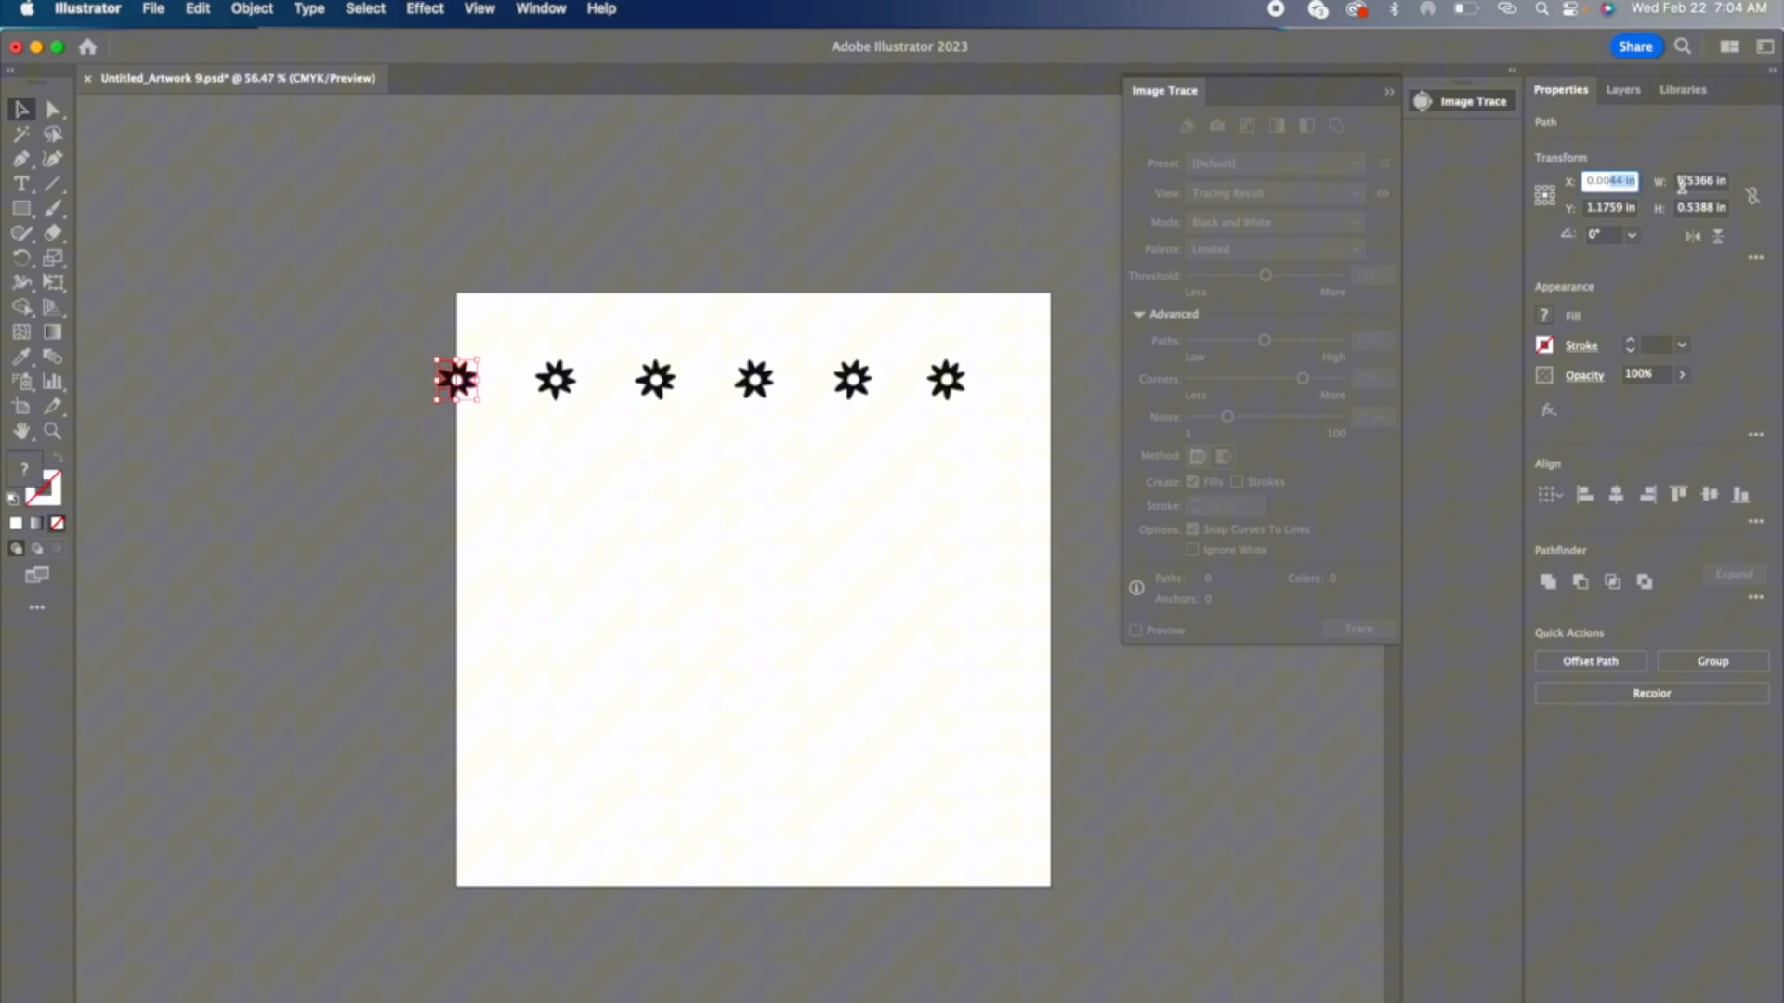
pyautogui.click(1636, 188)
pyautogui.write('+8')
pyautogui.press('Return')
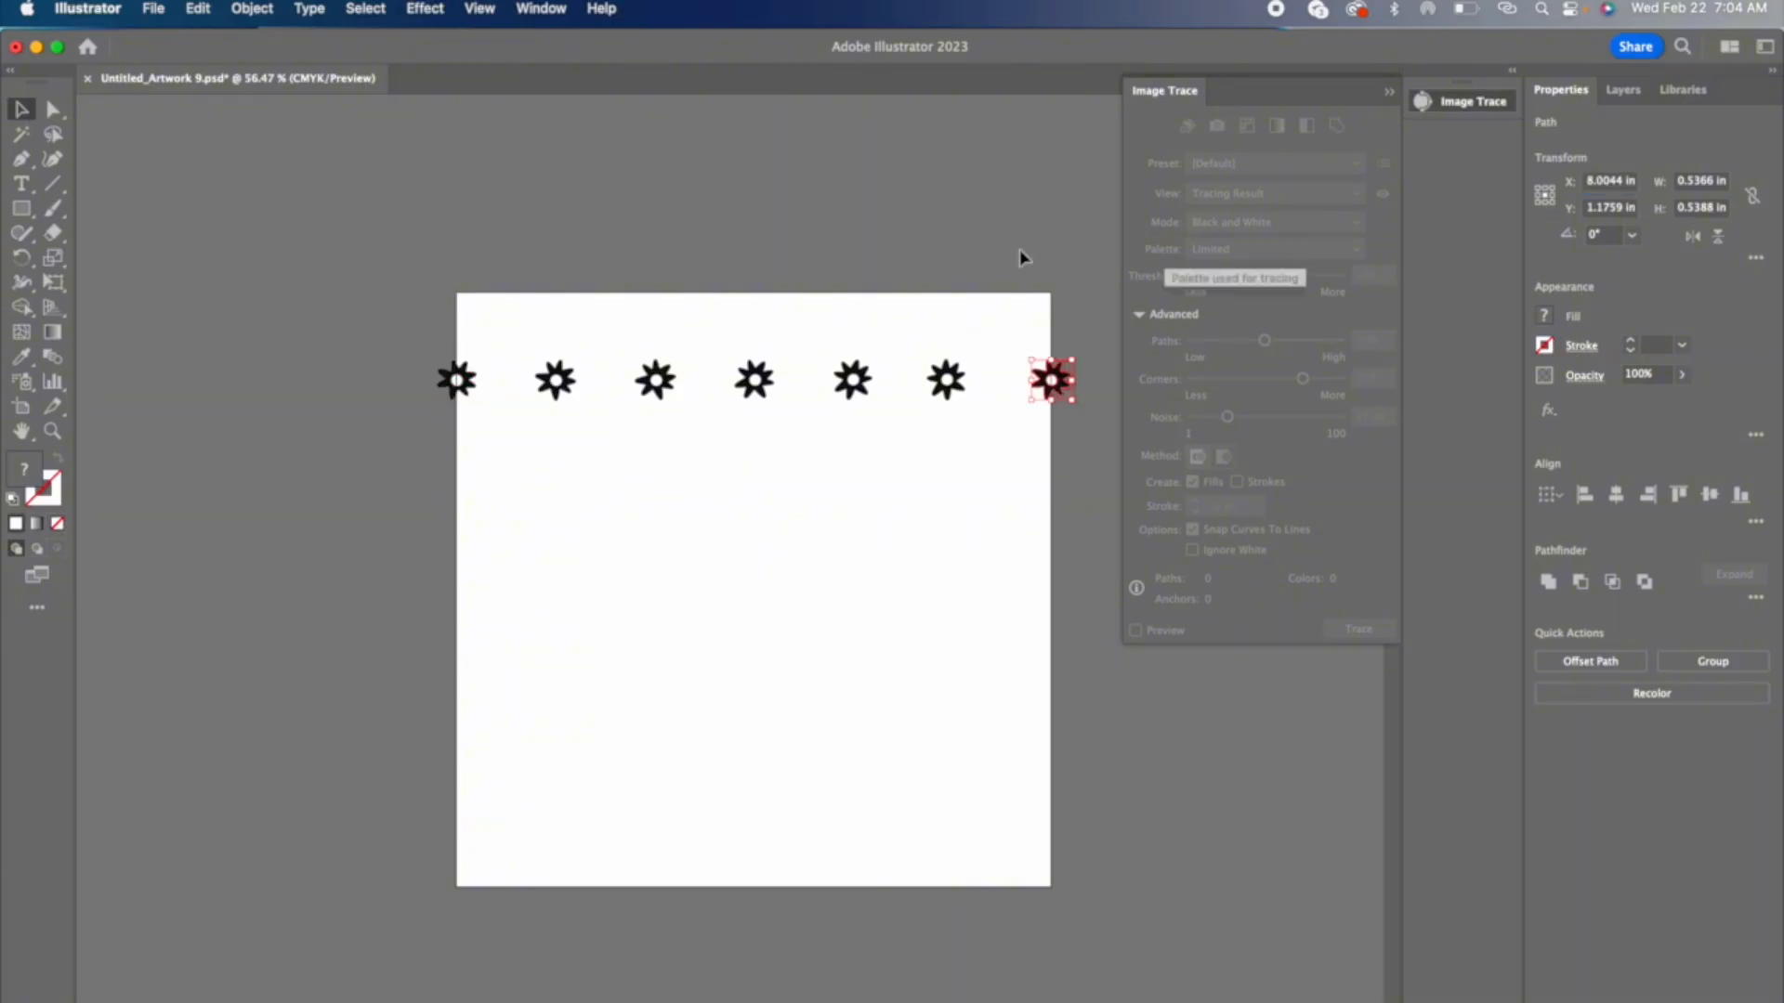
pyautogui.click(794, 240)
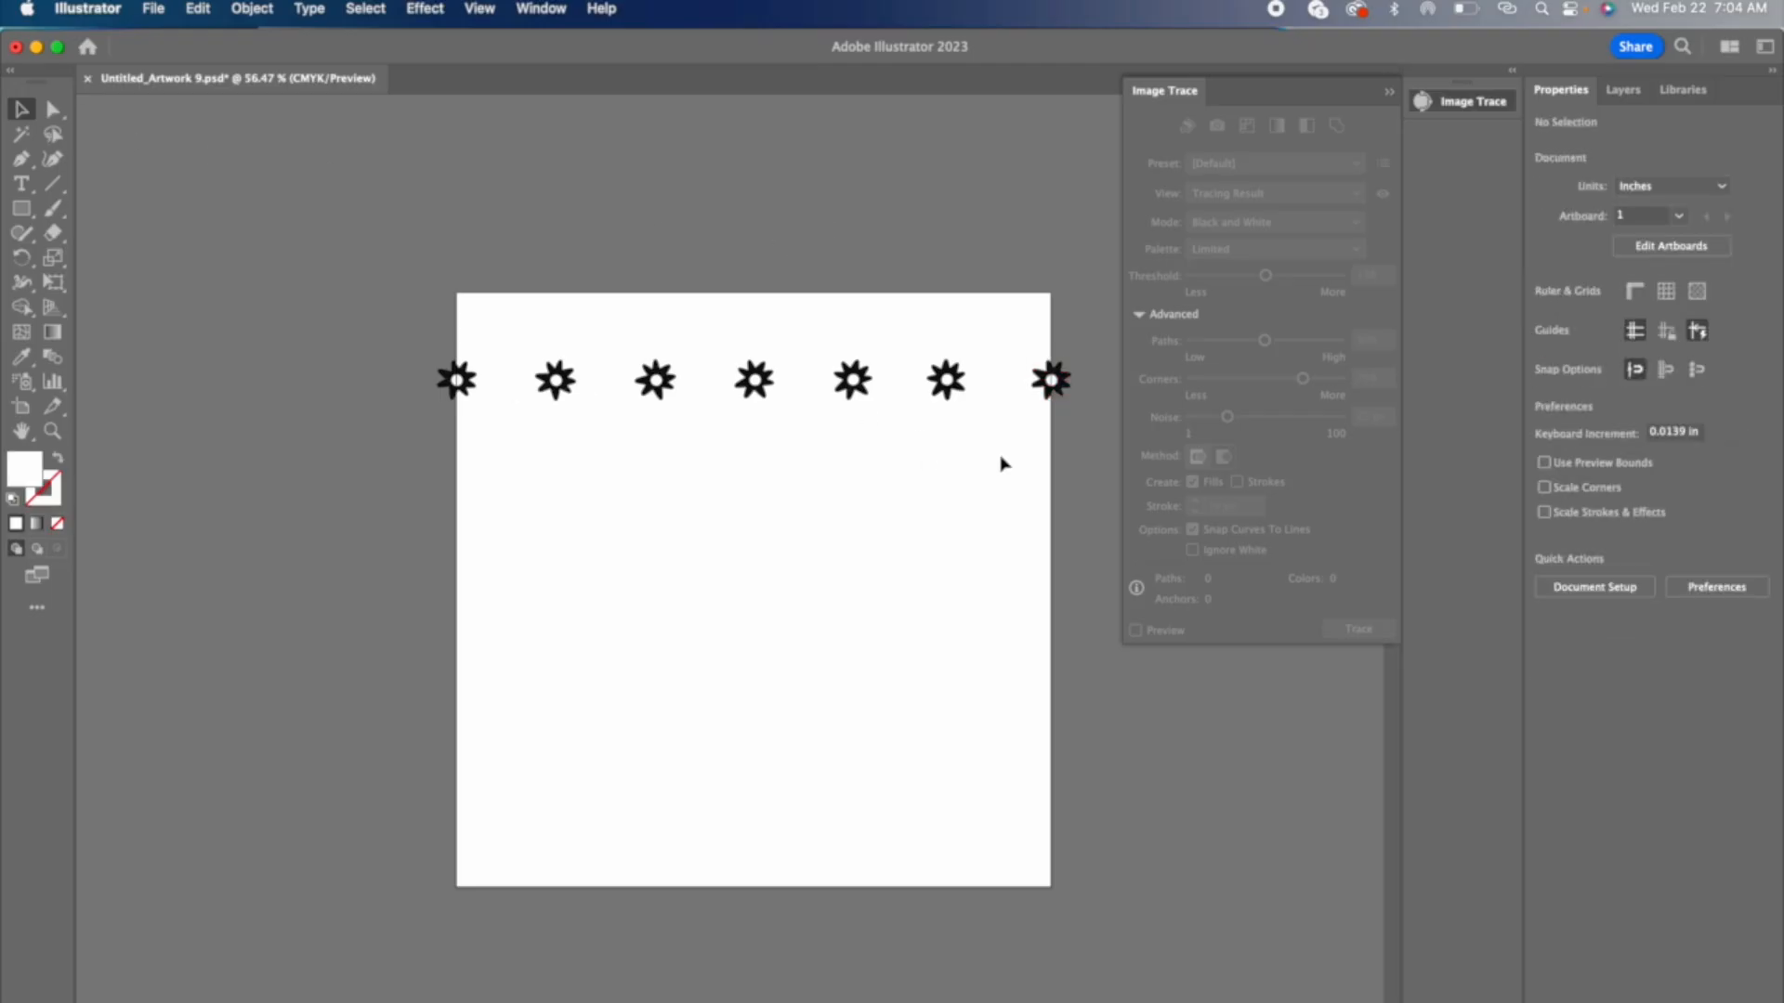
# Step: Nudge the sixth daisy toward the right edge to even the gaps on both sides
pyautogui.click(946, 377)
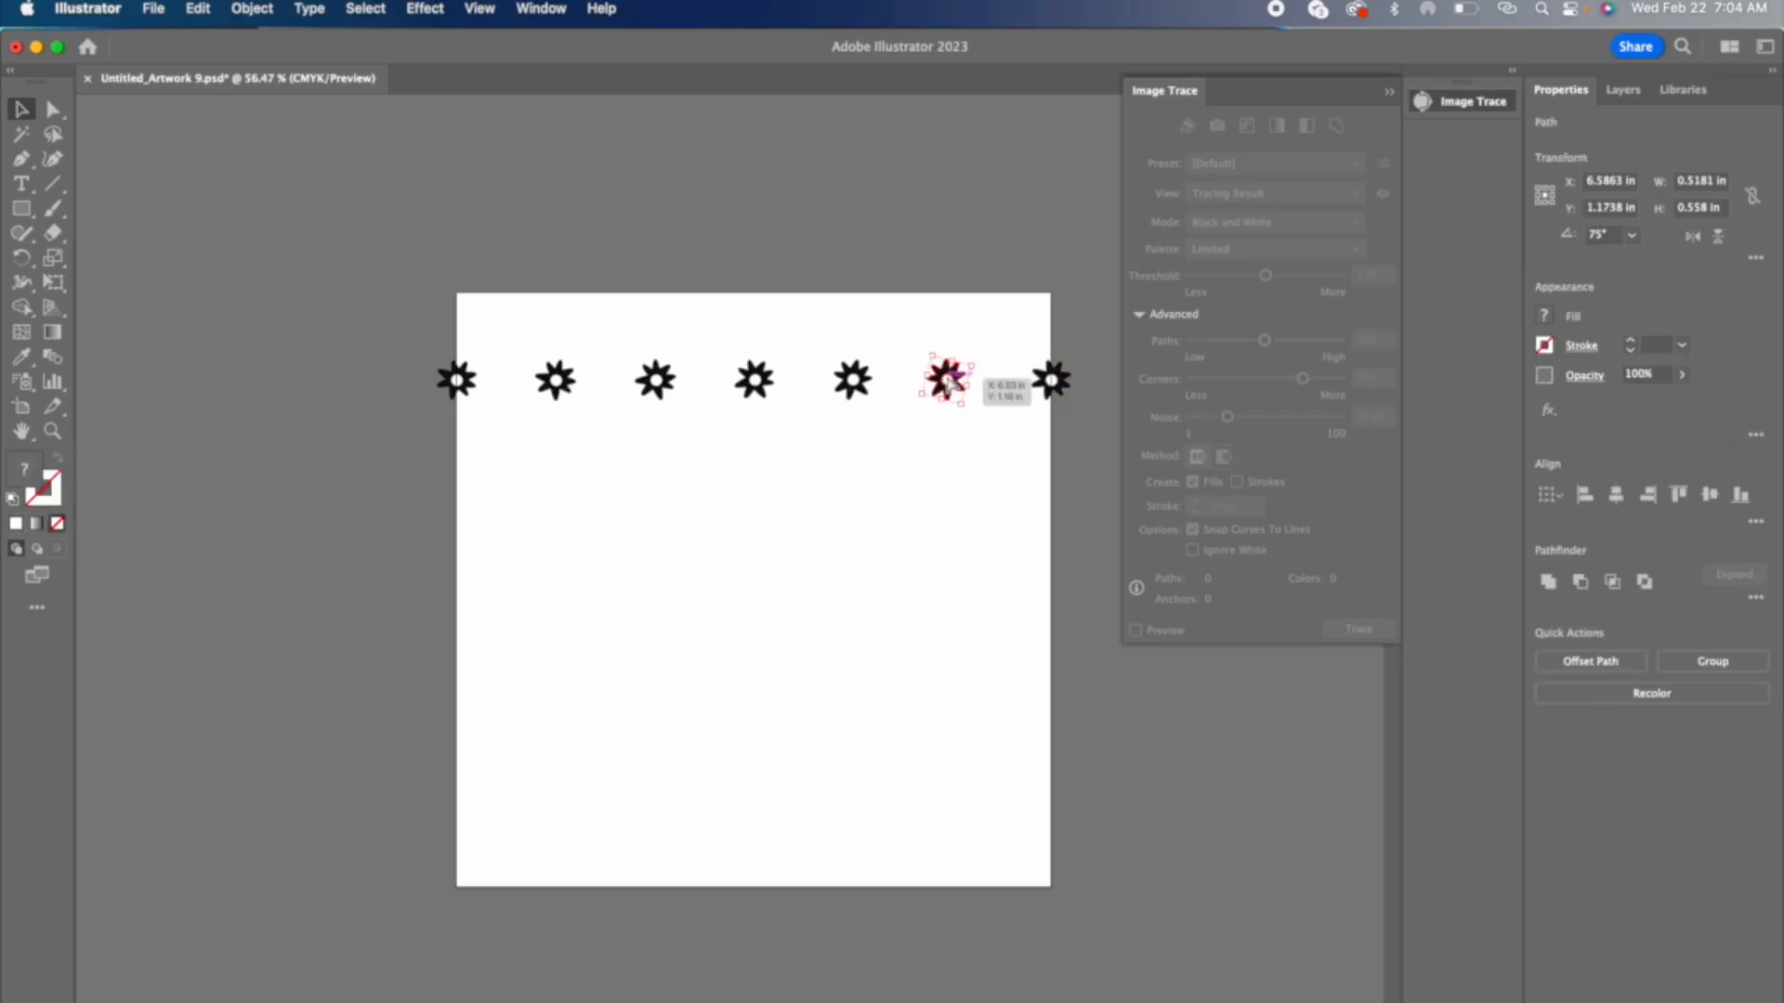
pyautogui.moveTo(948, 379); pyautogui.dragTo(956, 381)
pyautogui.click(921, 348)
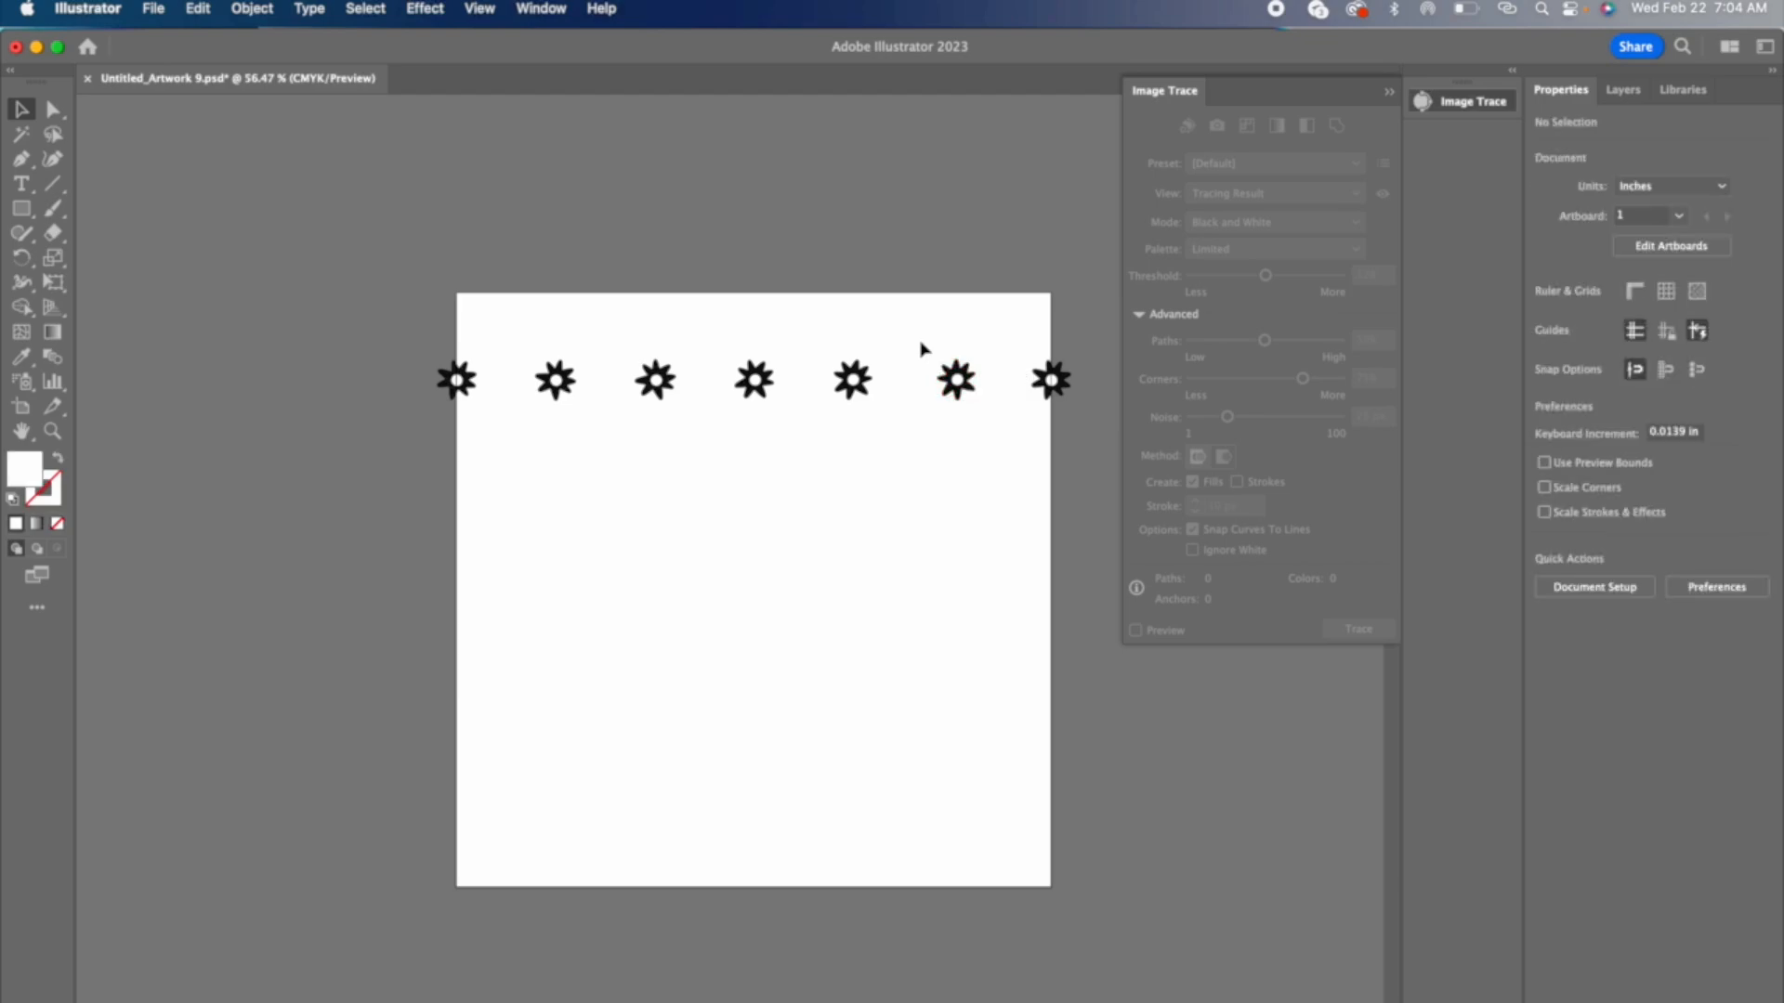
# Step: Copy the full daisy row down the artboard to make four rows
pyautogui.moveTo(415, 331); pyautogui.dragTo(1094, 438)
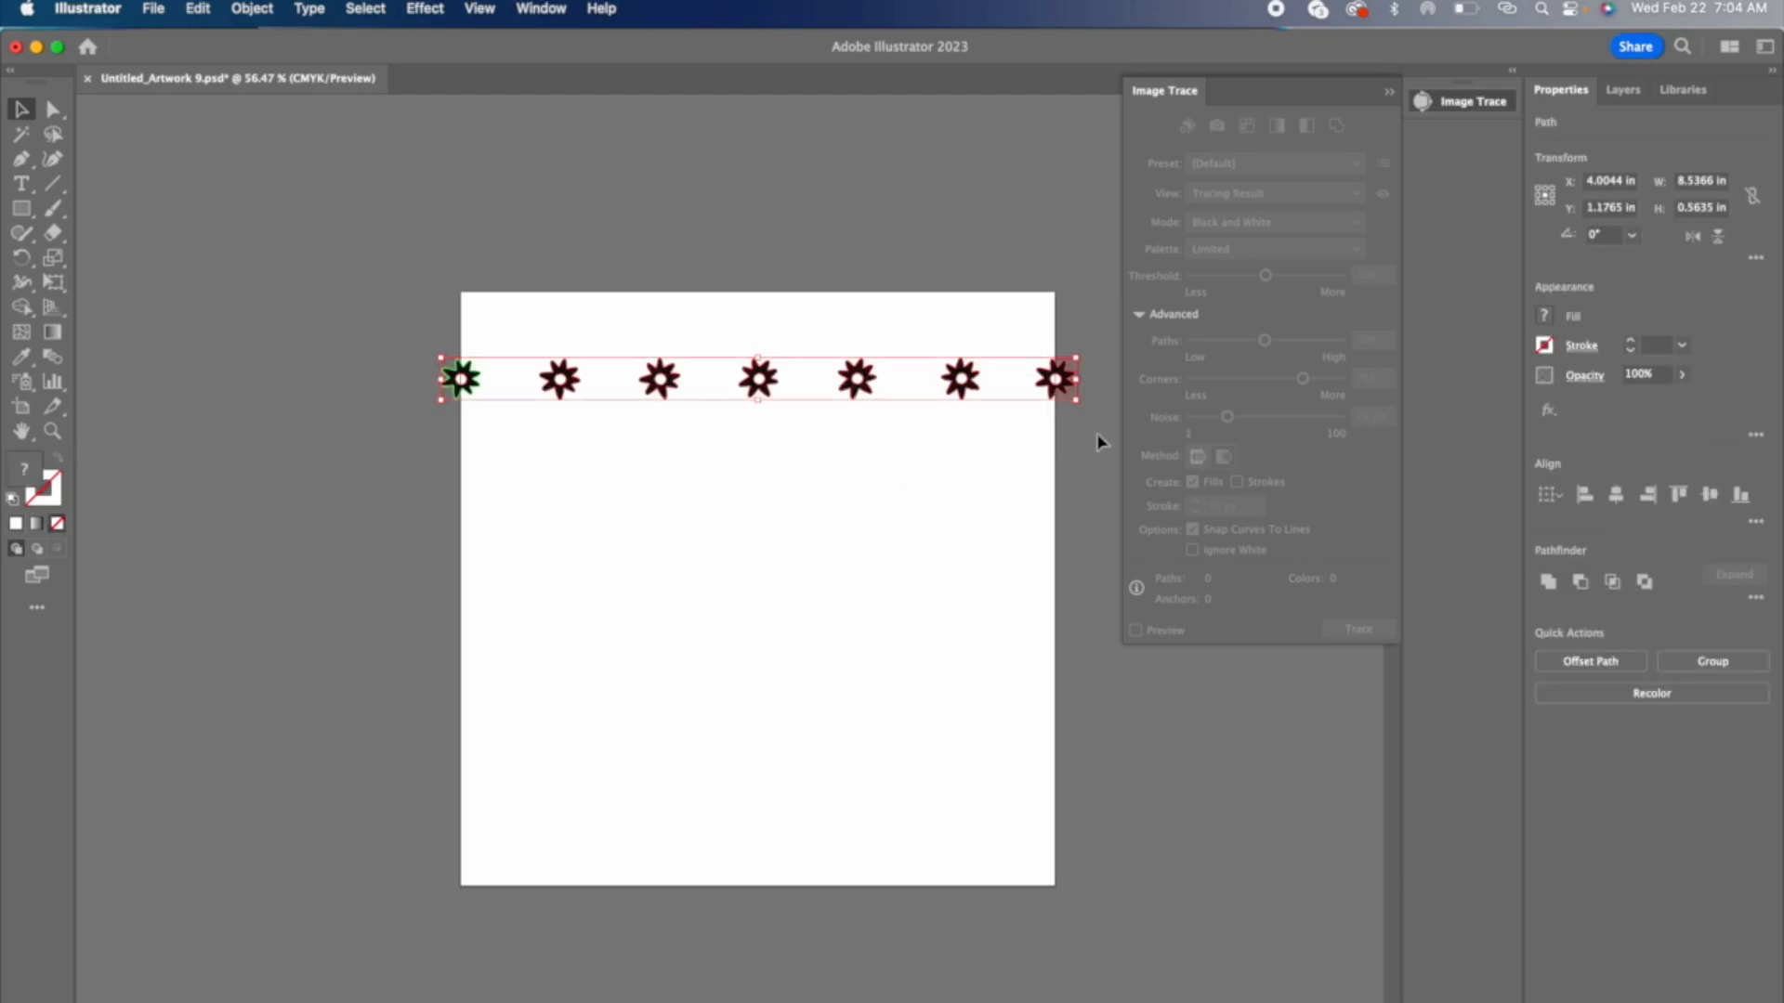
pyautogui.moveTo(677, 380); pyautogui.dragTo(660, 792)
pyautogui.click(392, 321)
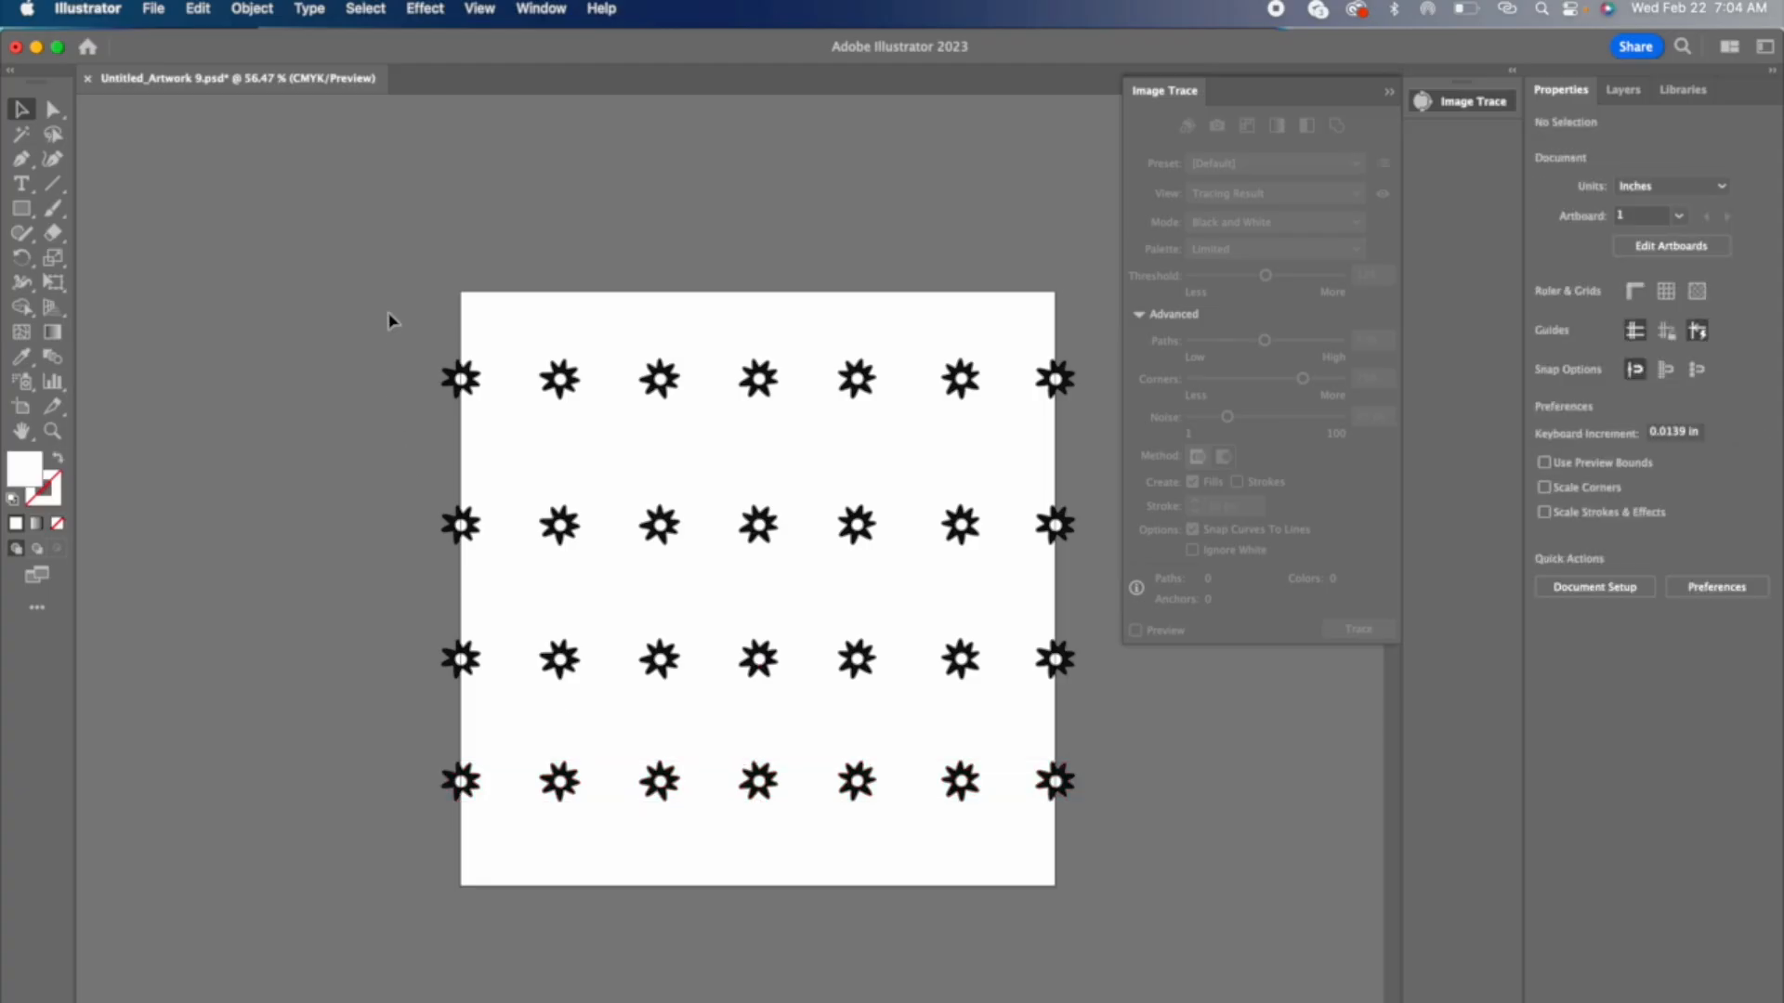
# Step: Move all four daisy rows straight up until the first row straddles the artboard's top edge
pyautogui.moveTo(391, 321); pyautogui.dragTo(1147, 873)
pyautogui.moveTo(759, 660); pyautogui.dragTo(759, 576)
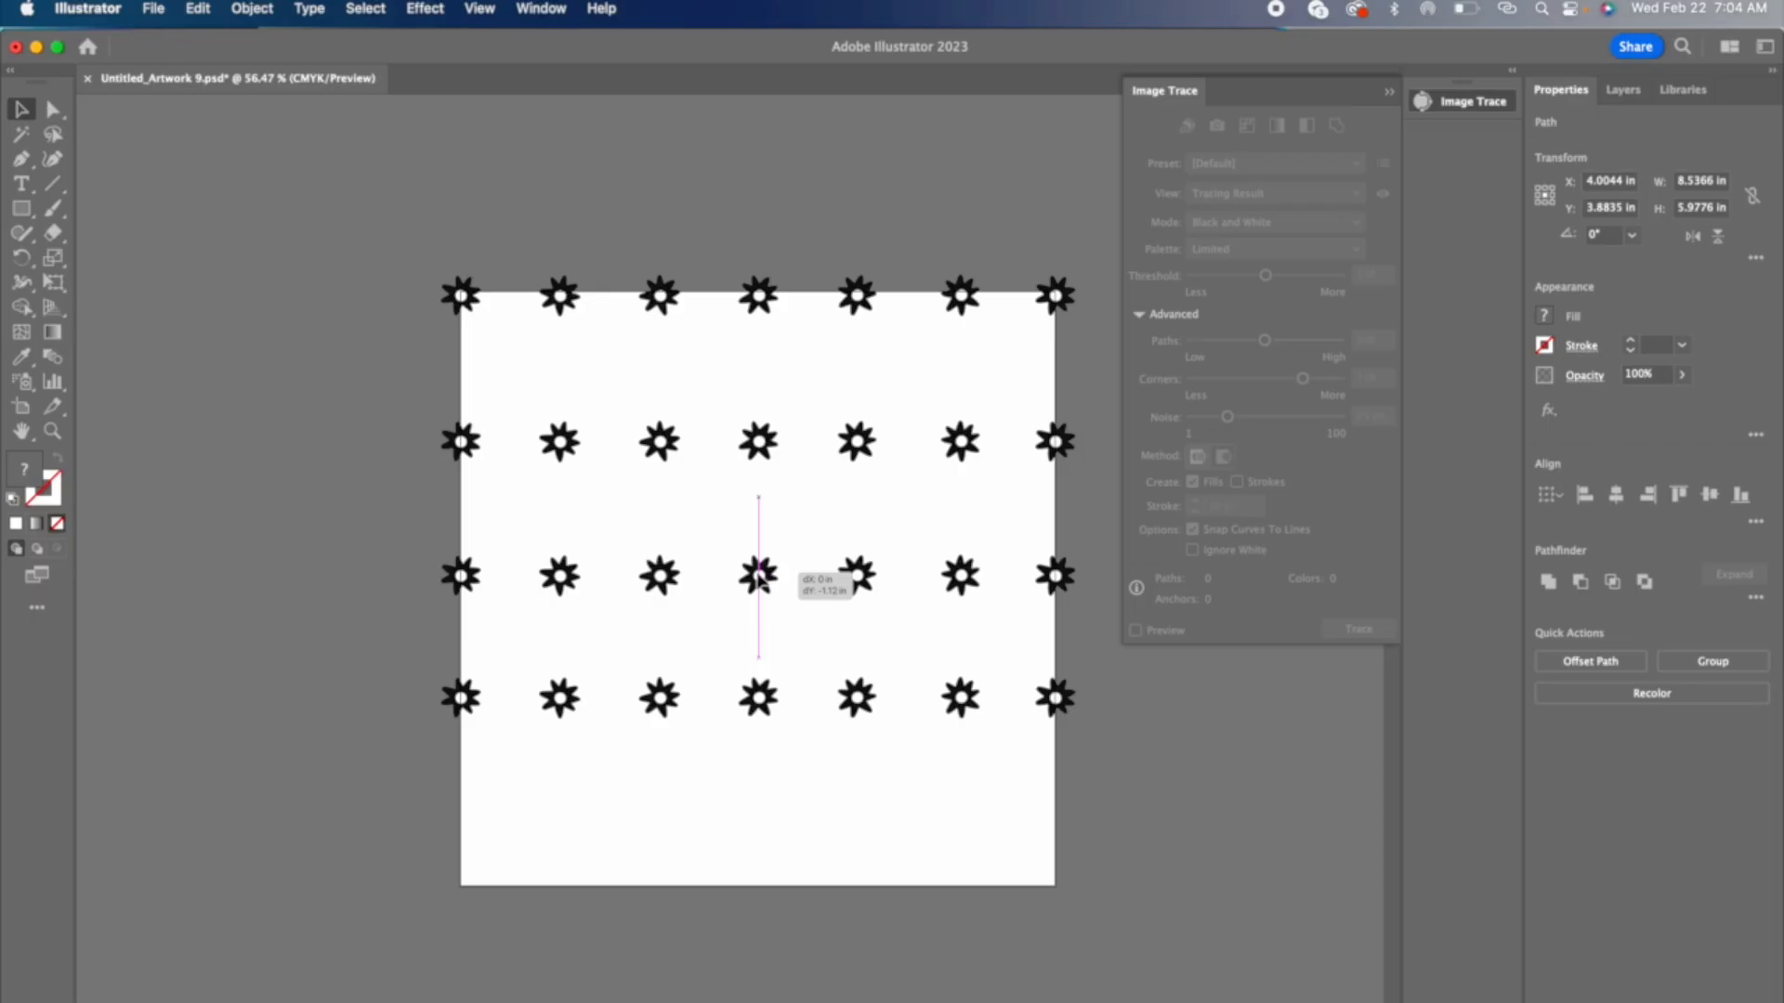
pyautogui.moveTo(758, 574); pyautogui.dragTo(759, 568)
# Step: Duplicate the top row onto the artboard's bottom edge by adding 8 in to its Y position
pyautogui.moveTo(423, 267); pyautogui.dragTo(1097, 347)
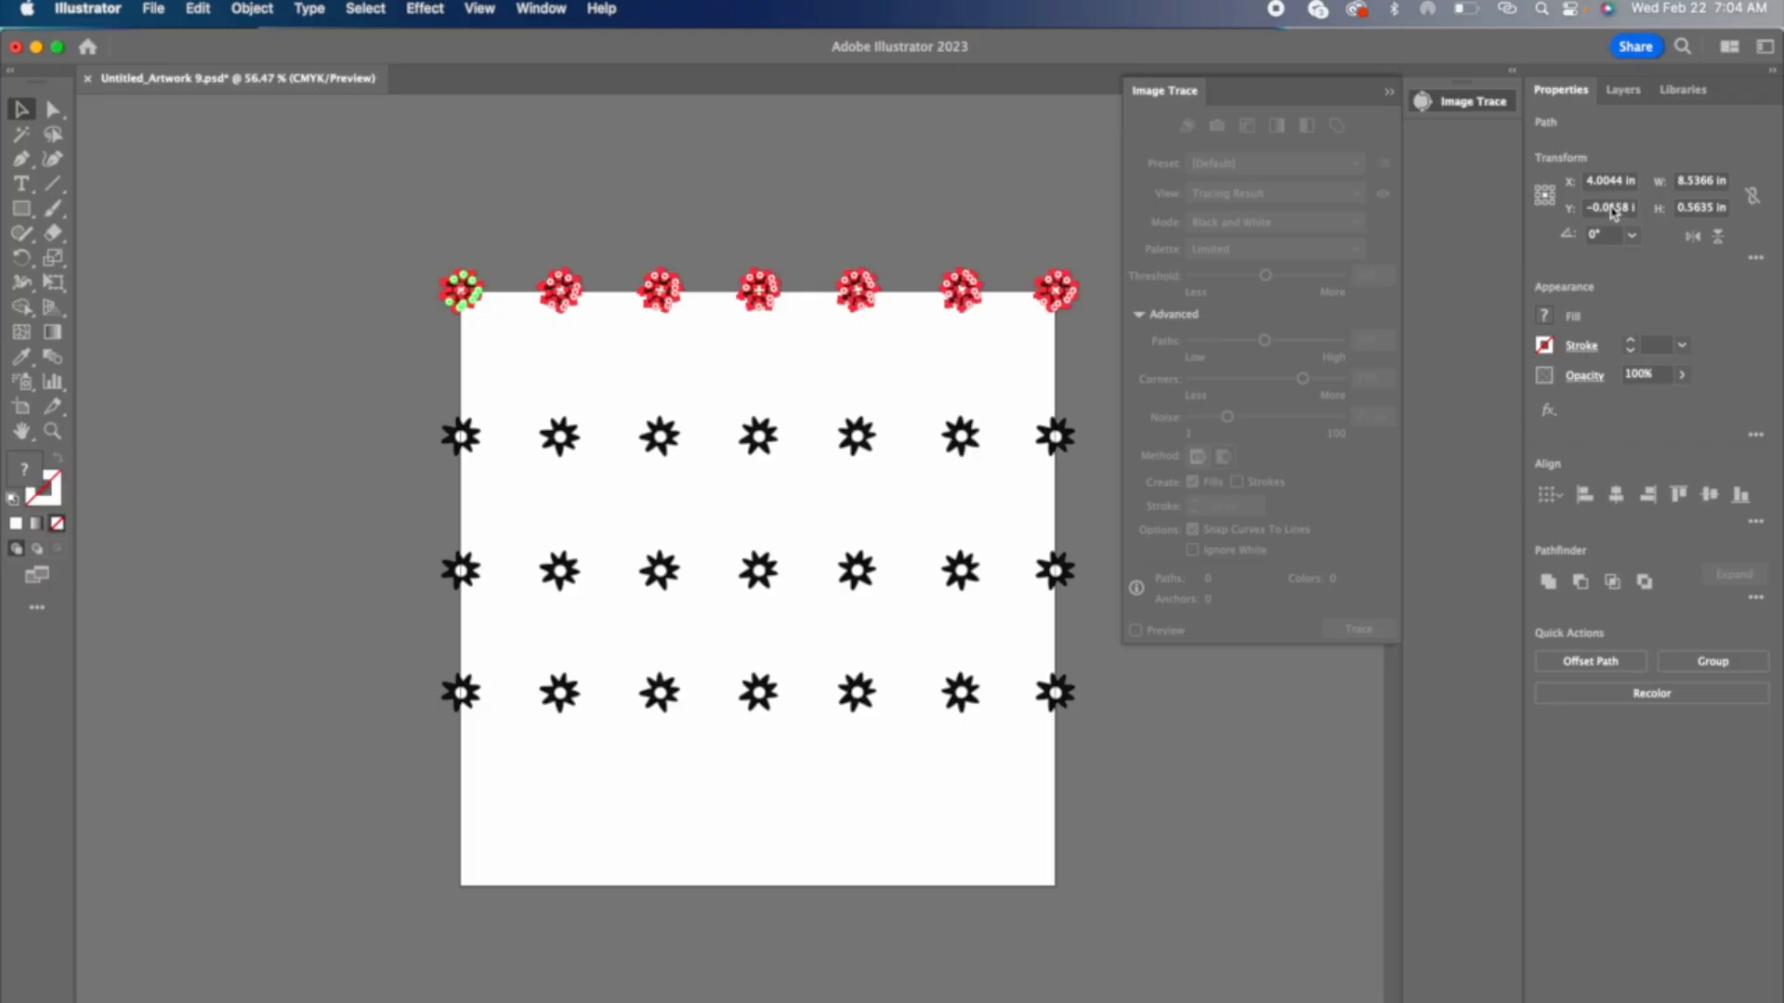
pyautogui.moveTo(1613, 212); pyautogui.dragTo(1635, 208)
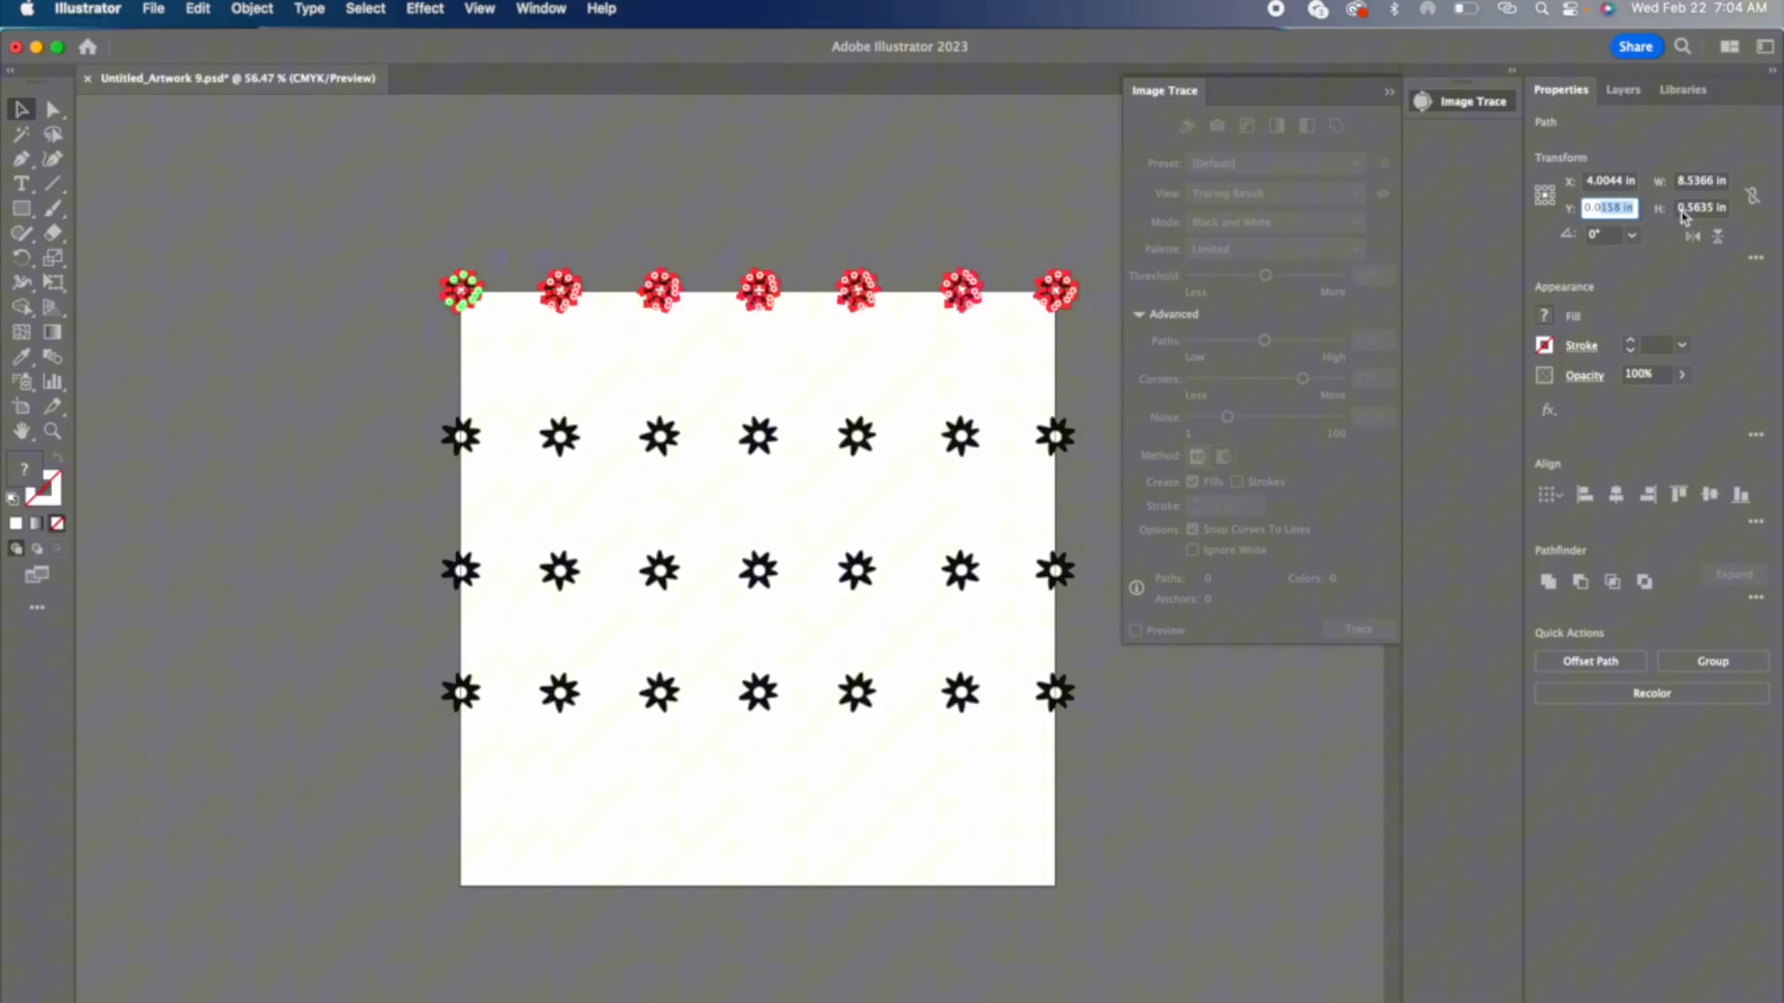
pyautogui.click(1635, 204)
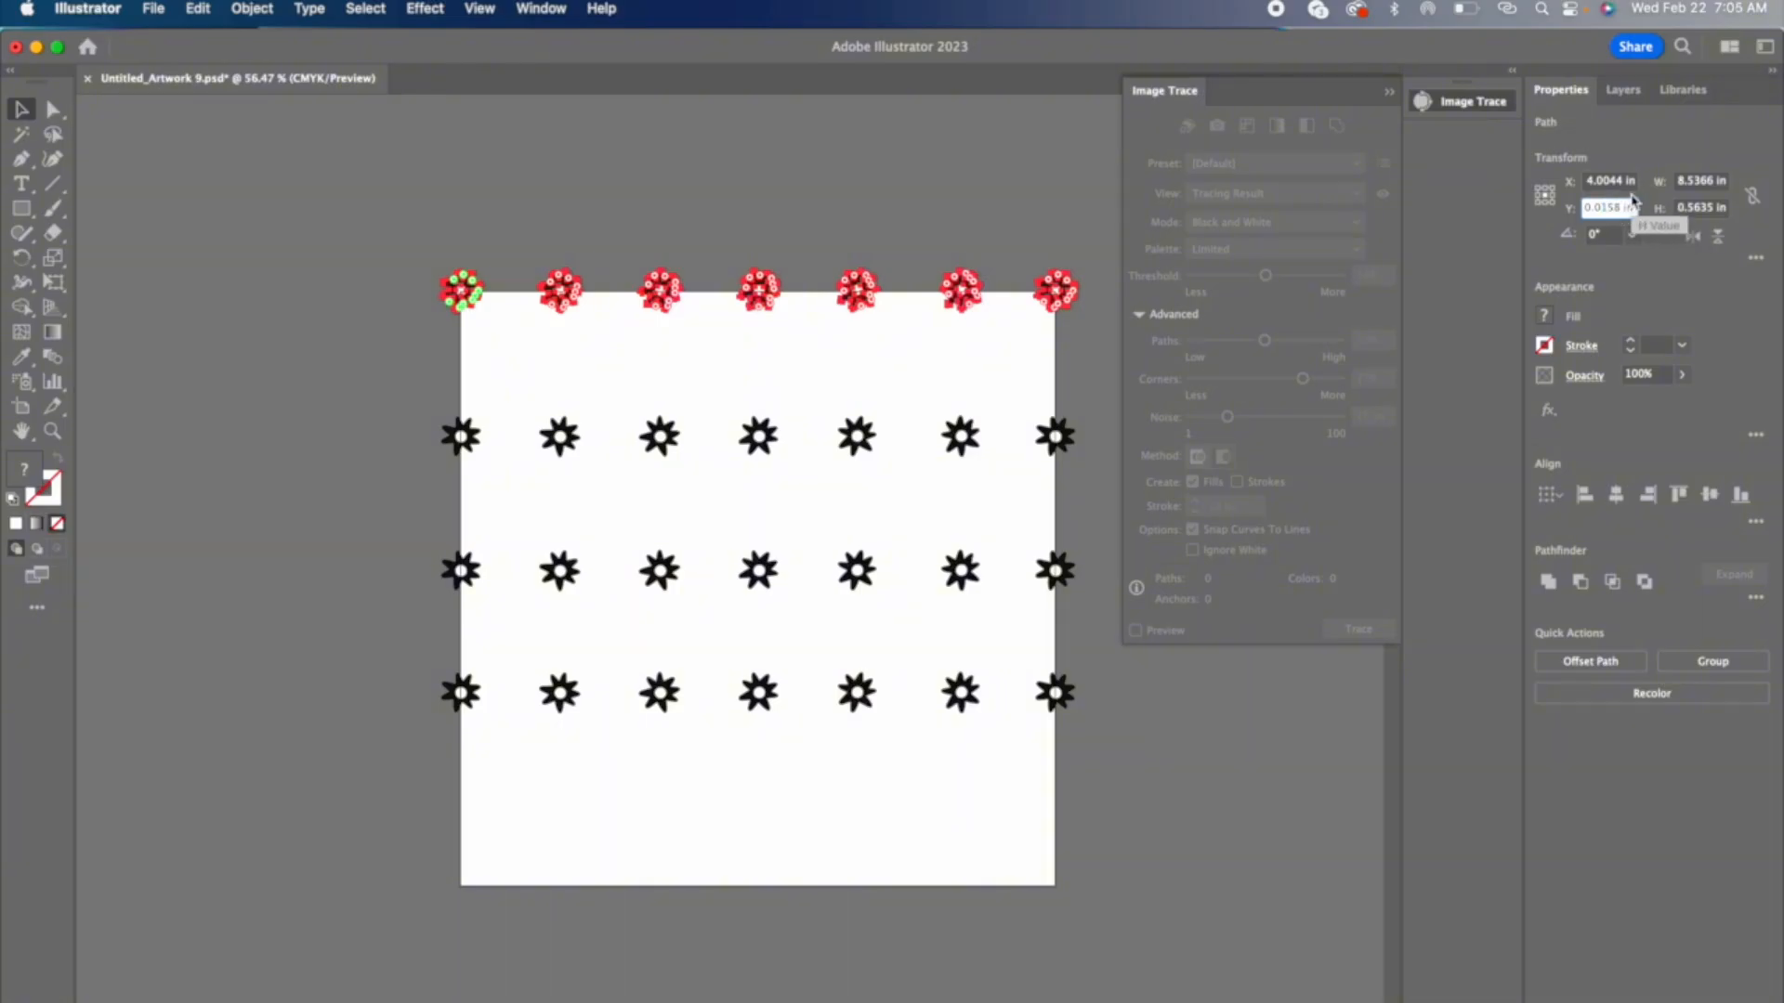
pyautogui.write('+8')
pyautogui.hotkey('alt', 'Return')
pyautogui.click(318, 703)
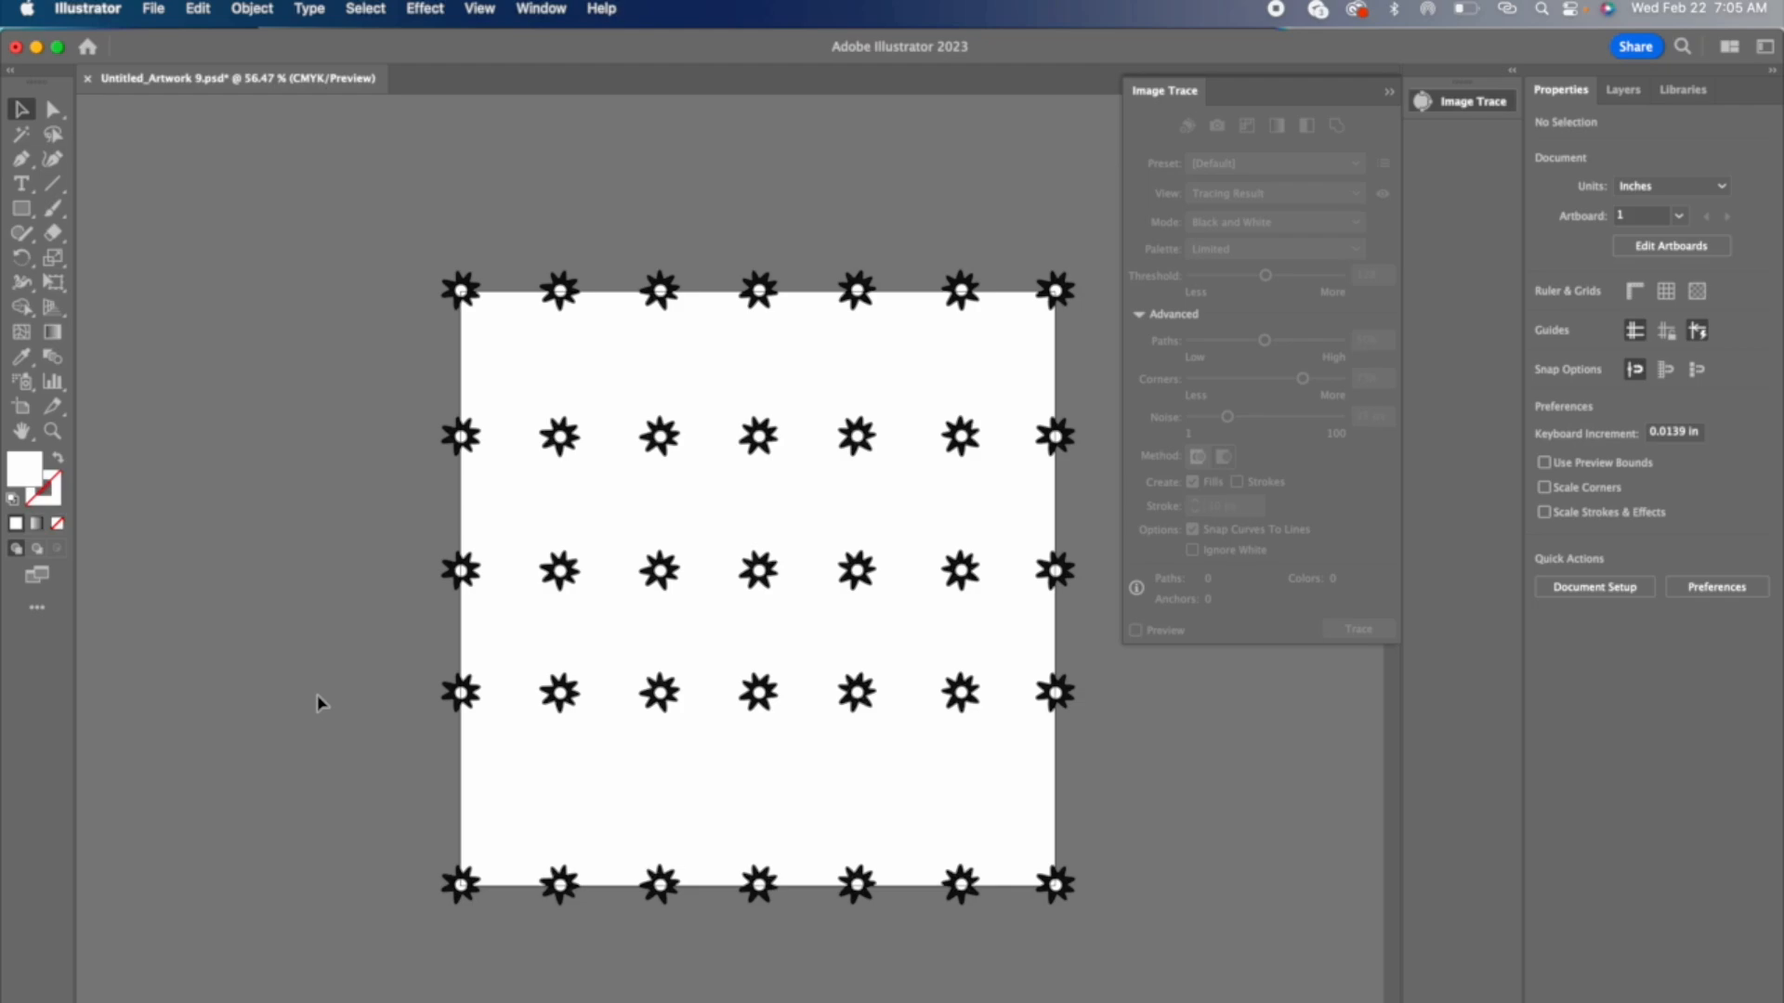
# Step: Copy the fourth row into the gap above the bottom row and shift the inner rows to even the vertical spacing
pyautogui.moveTo(414, 687); pyautogui.dragTo(1354, 698)
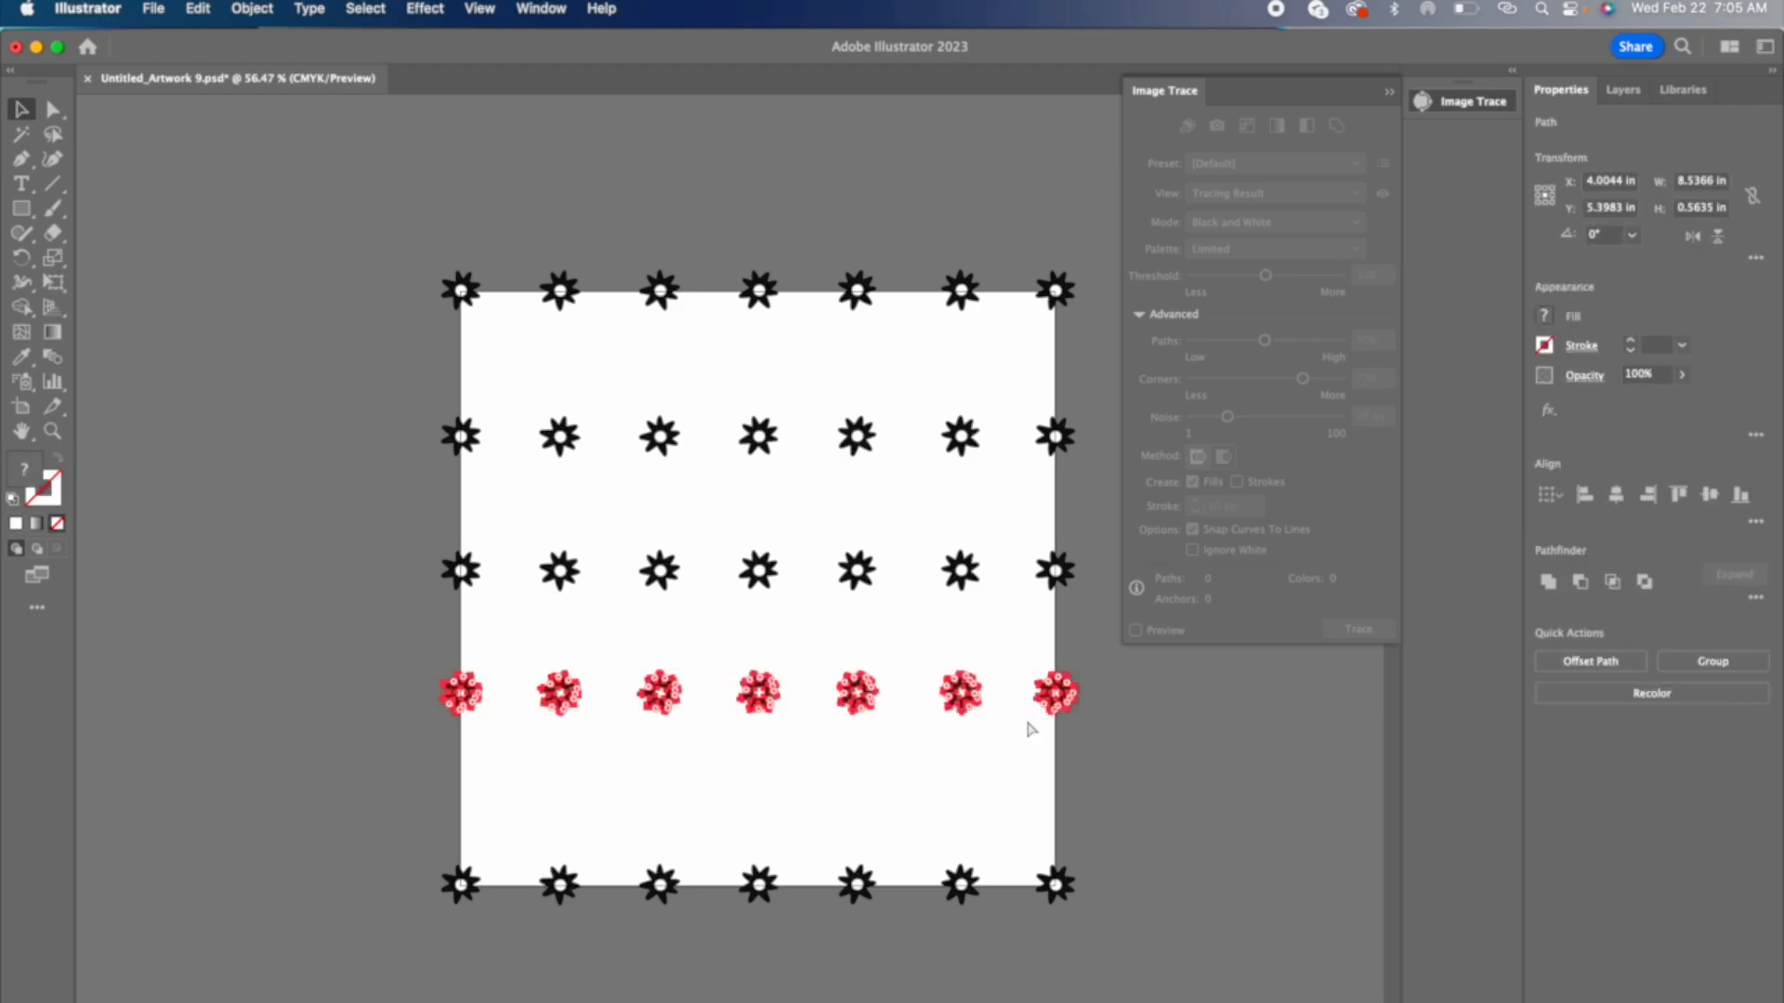
pyautogui.moveTo(762, 697); pyautogui.dragTo(760, 783)
pyautogui.moveTo(386, 425); pyautogui.dragTo(1022, 479)
pyautogui.moveTo(757, 437); pyautogui.dragTo(759, 402)
pyautogui.moveTo(399, 546); pyautogui.dragTo(1060, 631)
pyautogui.moveTo(759, 568); pyautogui.dragTo(758, 535)
pyautogui.moveTo(372, 659); pyautogui.dragTo(1068, 723)
pyautogui.moveTo(971, 694); pyautogui.dragTo(971, 672)
pyautogui.click(404, 741)
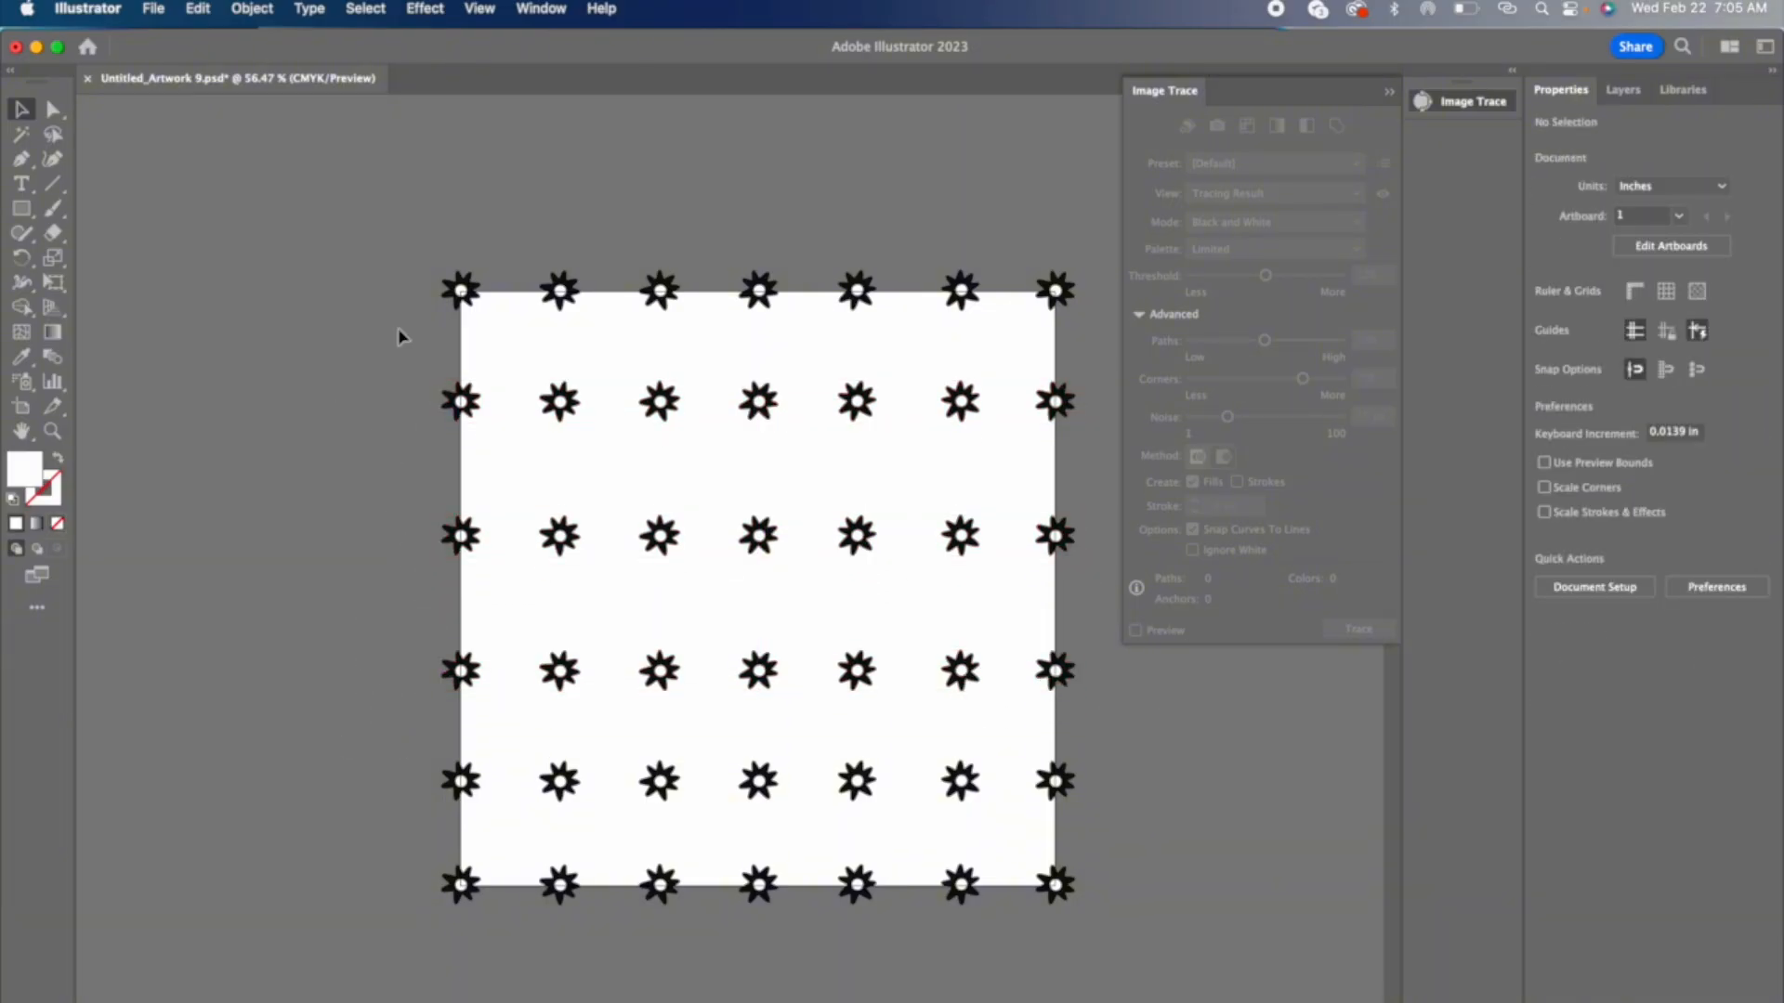
pyautogui.moveTo(404, 630); pyautogui.dragTo(1078, 684)
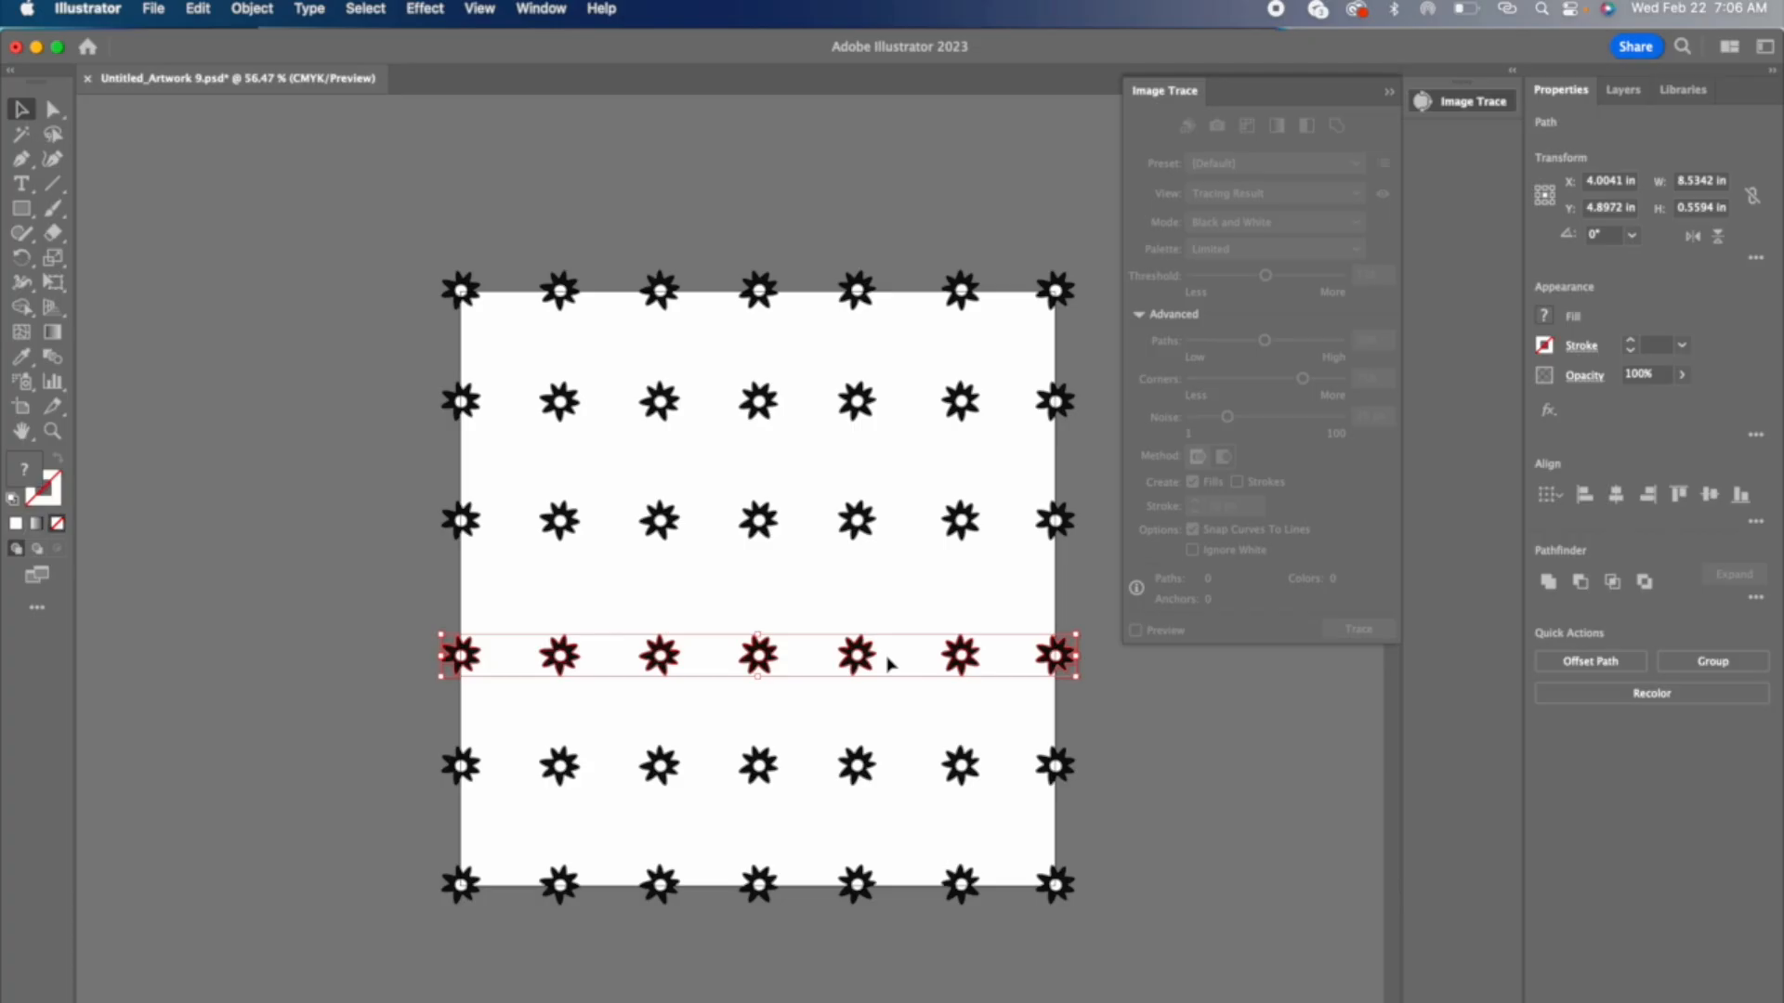
pyautogui.moveTo(887, 663); pyautogui.dragTo(888, 647)
pyautogui.click(418, 285)
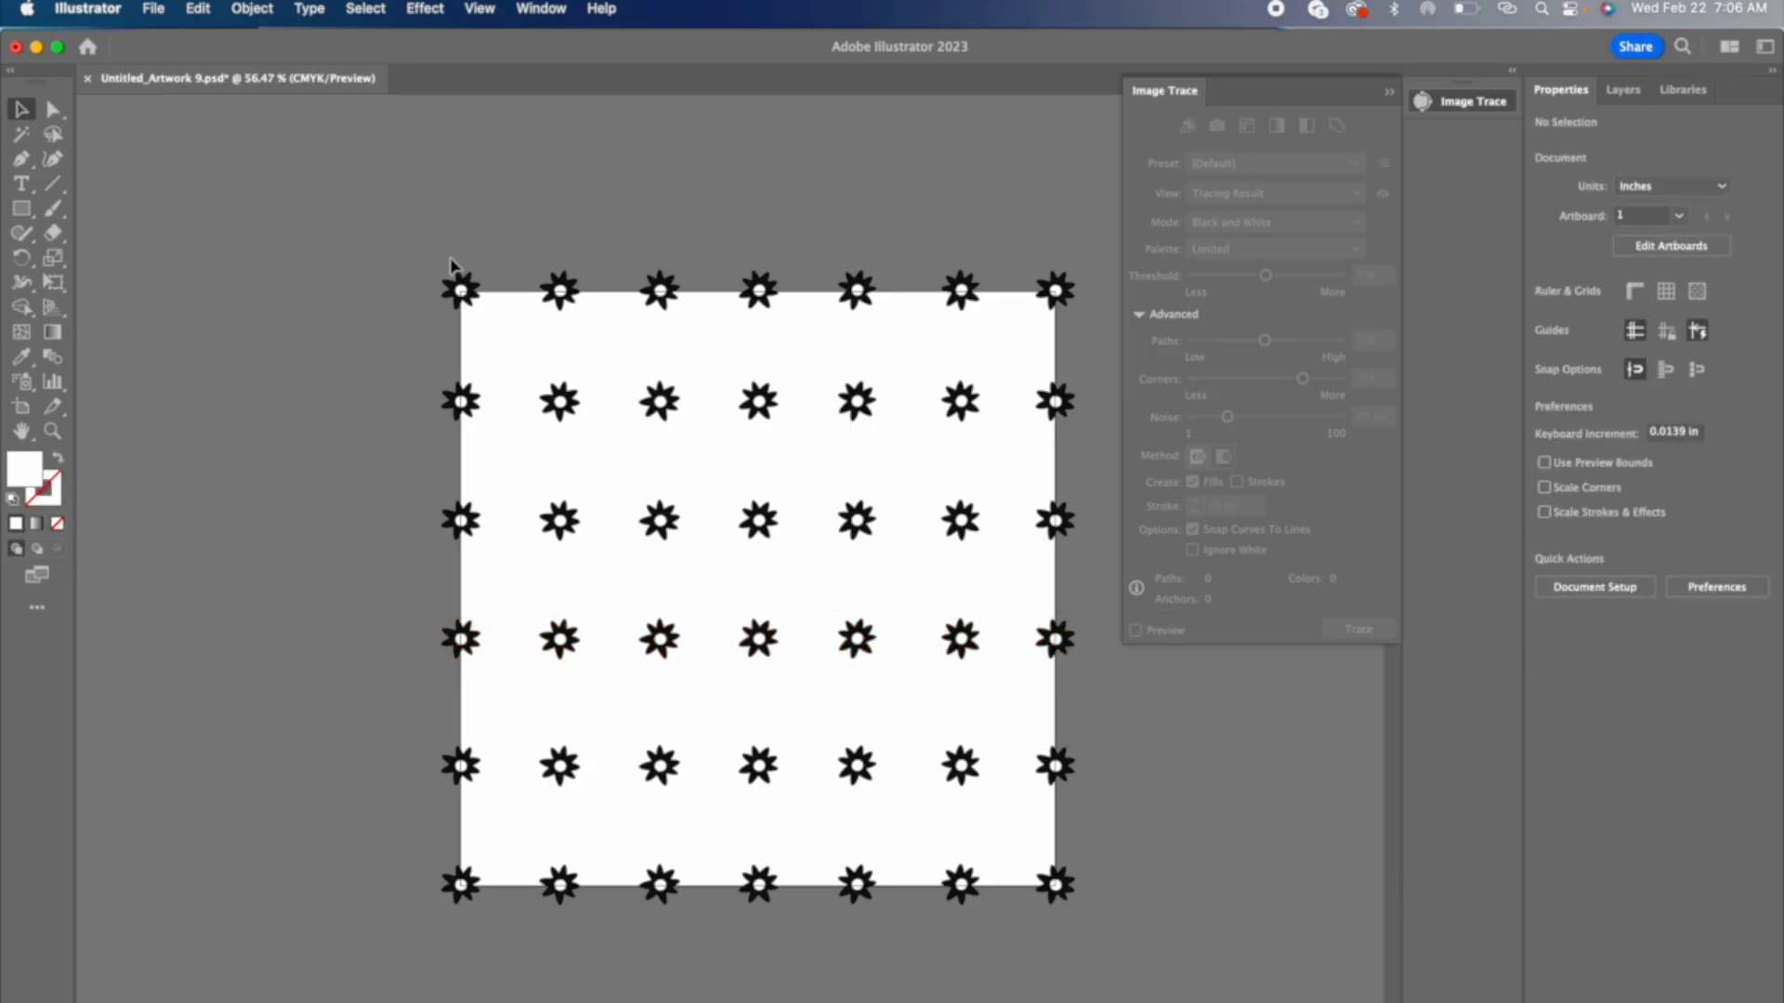
# Step: Copy the top daisy row midway into the gap below it and offset the copy about 0.68 in to the left
pyautogui.click(1064, 321)
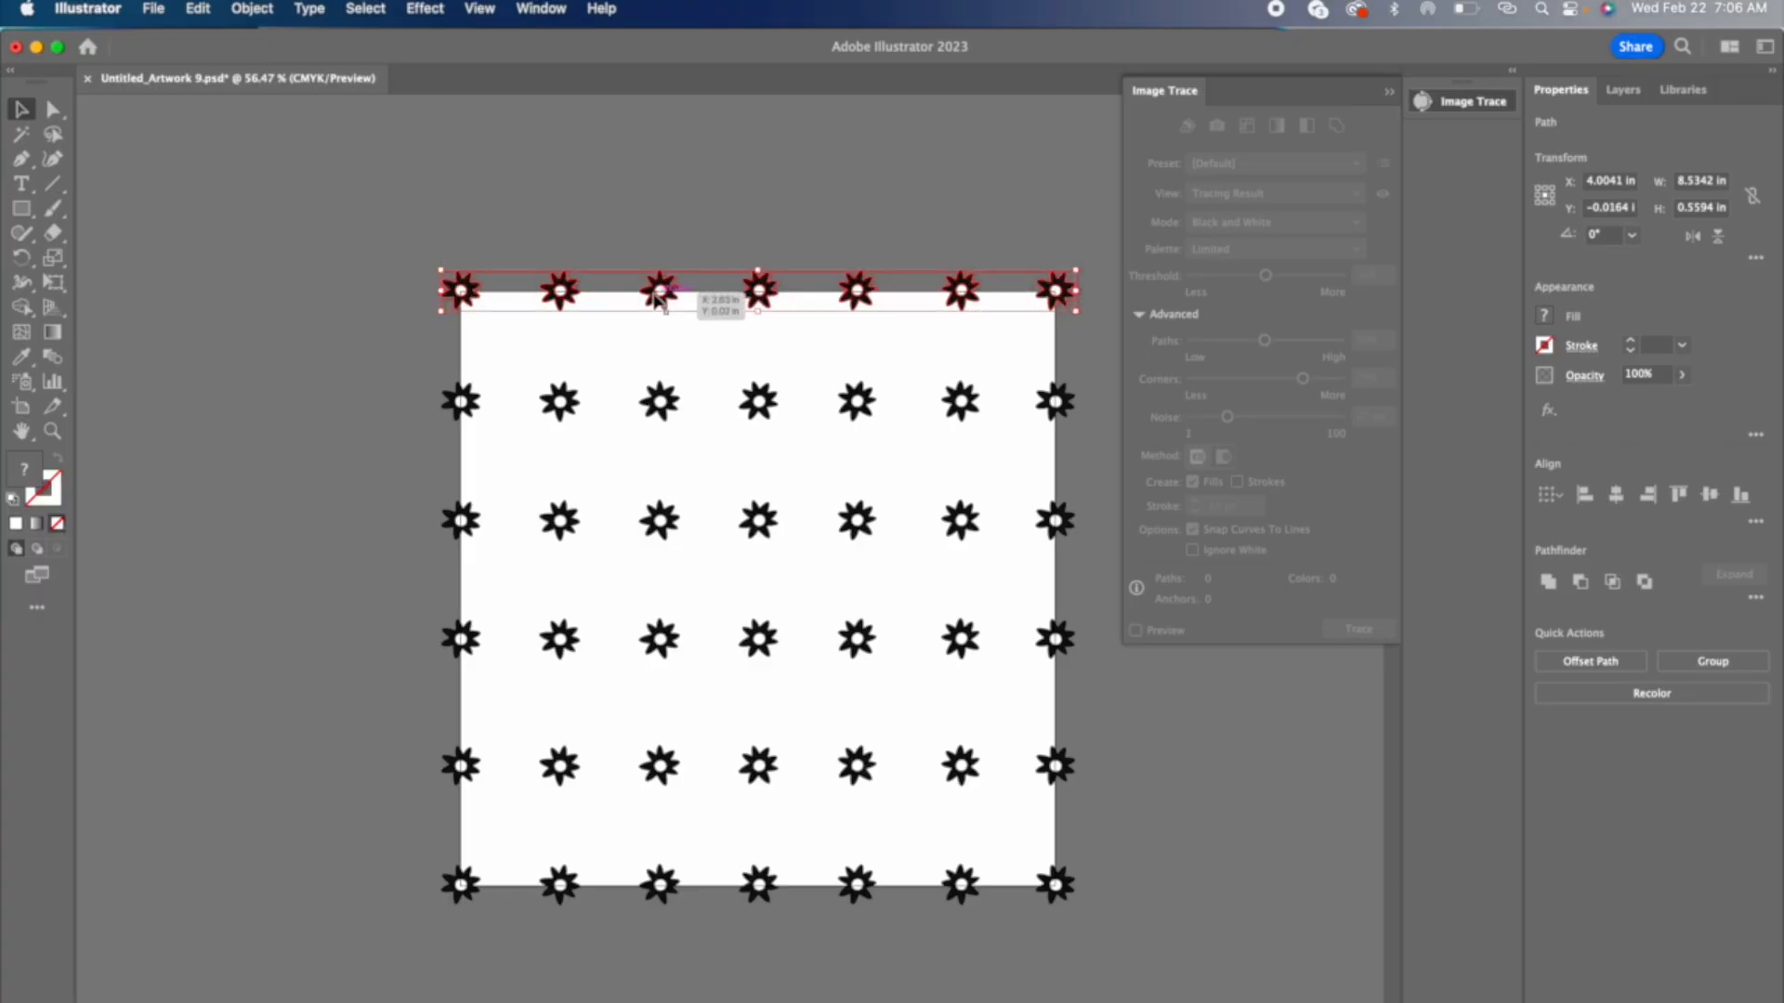
pyautogui.moveTo(658, 295); pyautogui.dragTo(656, 347)
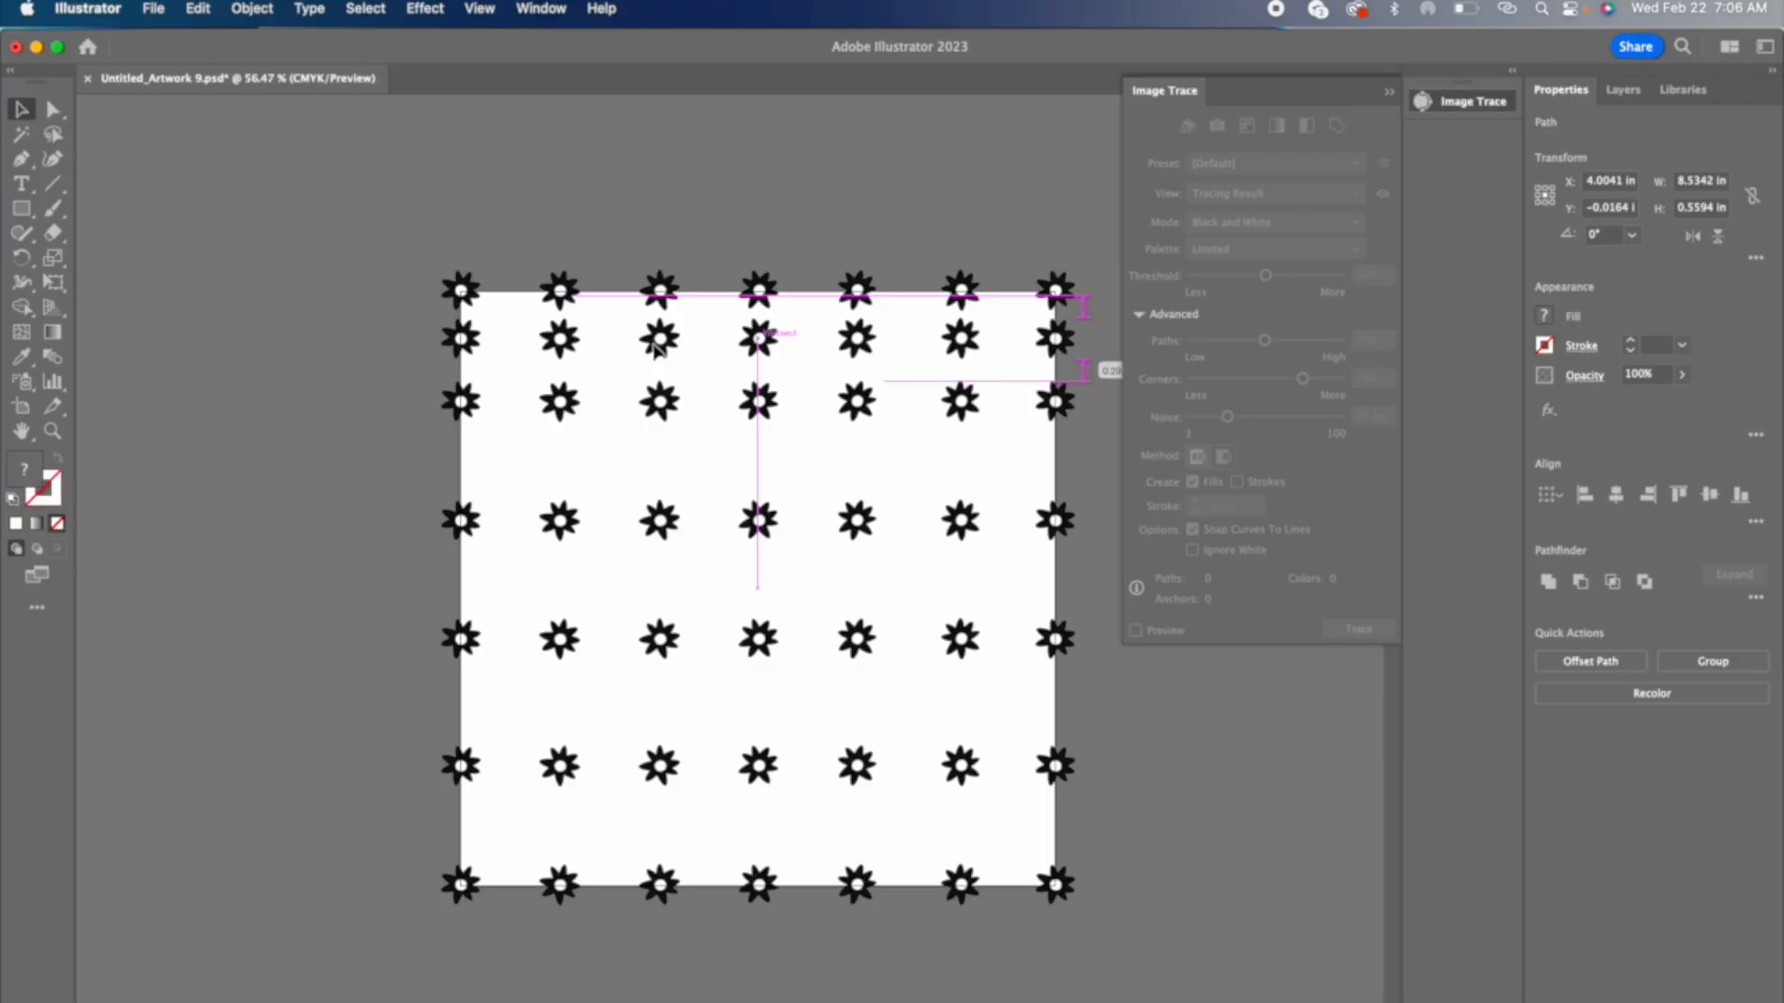
pyautogui.moveTo(656, 346); pyautogui.dragTo(613, 351)
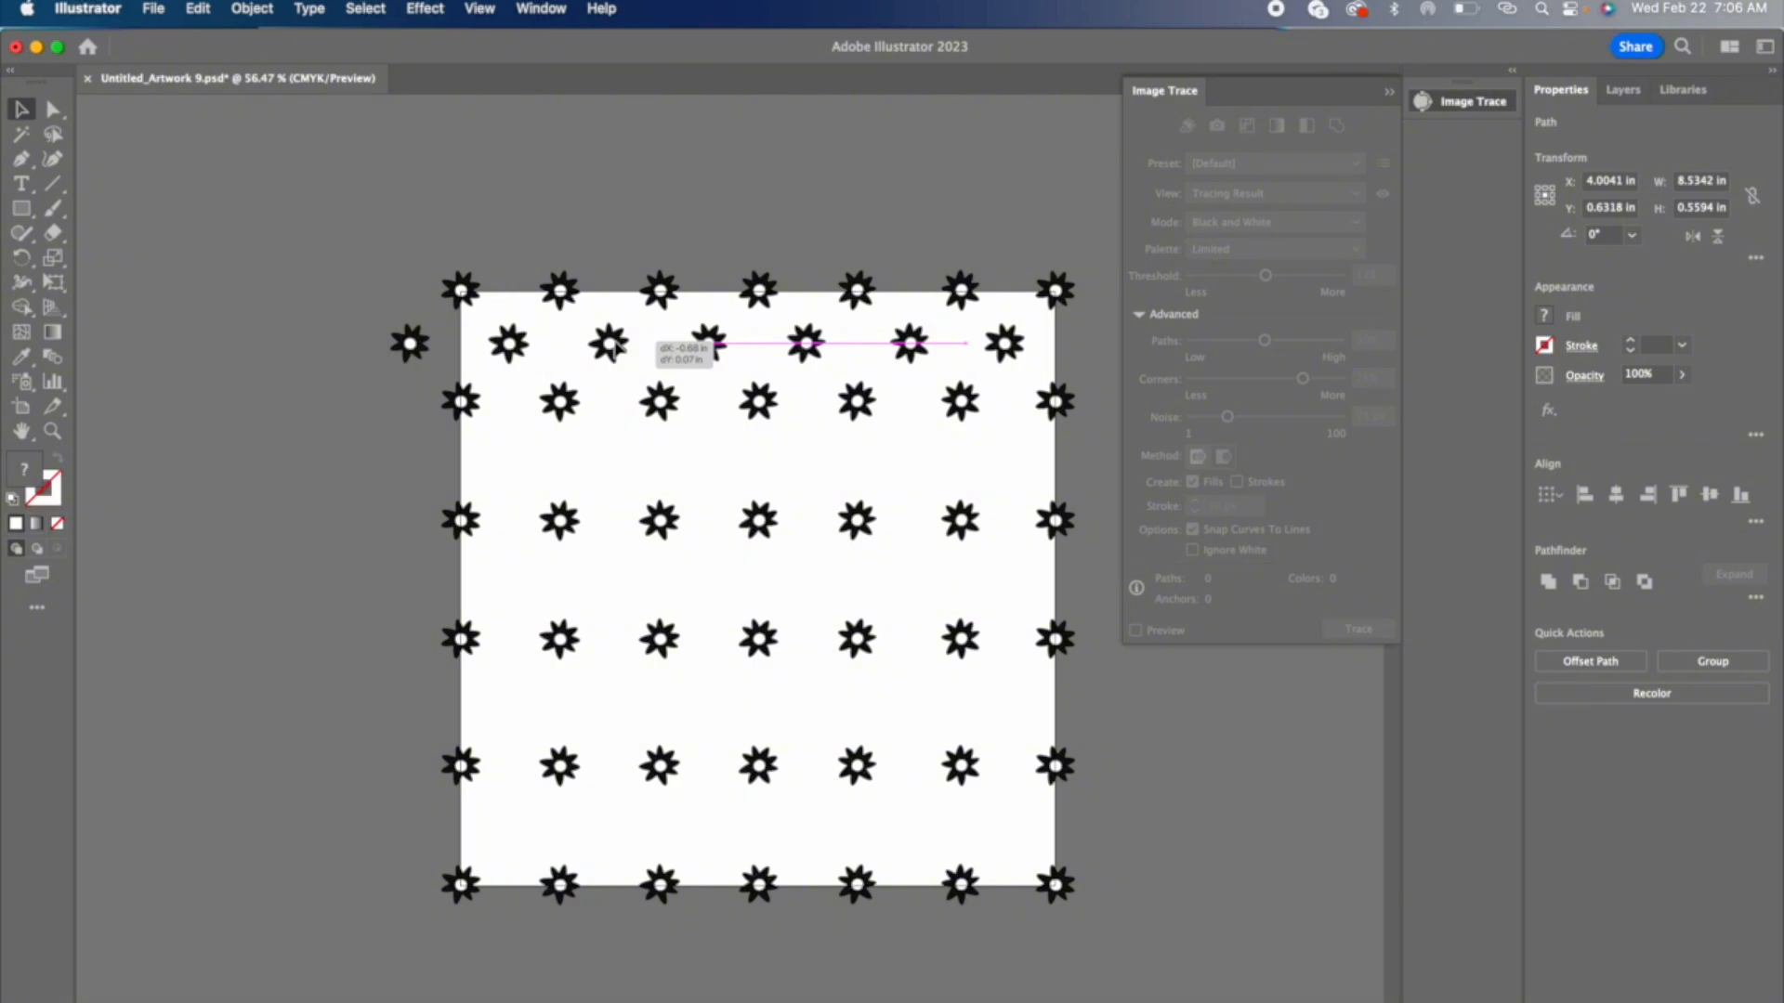
pyautogui.moveTo(615, 346); pyautogui.dragTo(615, 346)
pyautogui.moveTo(616, 347); pyautogui.dragTo(616, 347)
# Step: Reflect the offset daisy row across the vertical axis
pyautogui.click(252, 8)
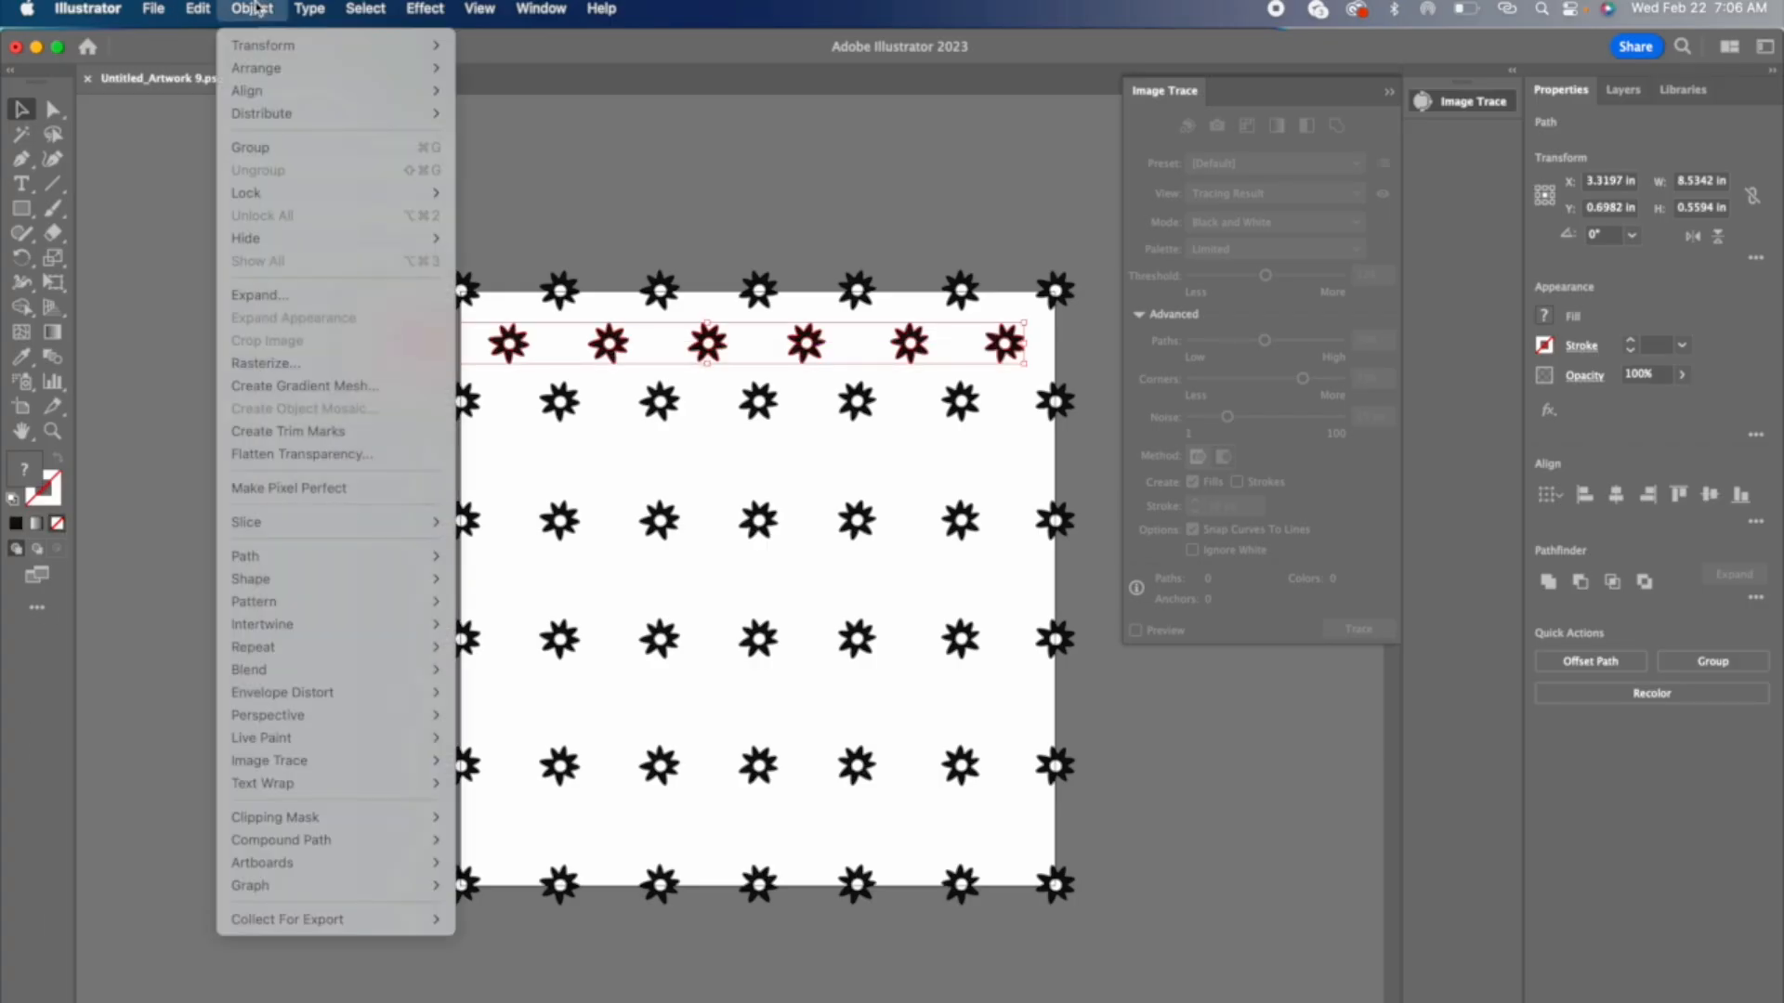
pyautogui.moveTo(278, 45)
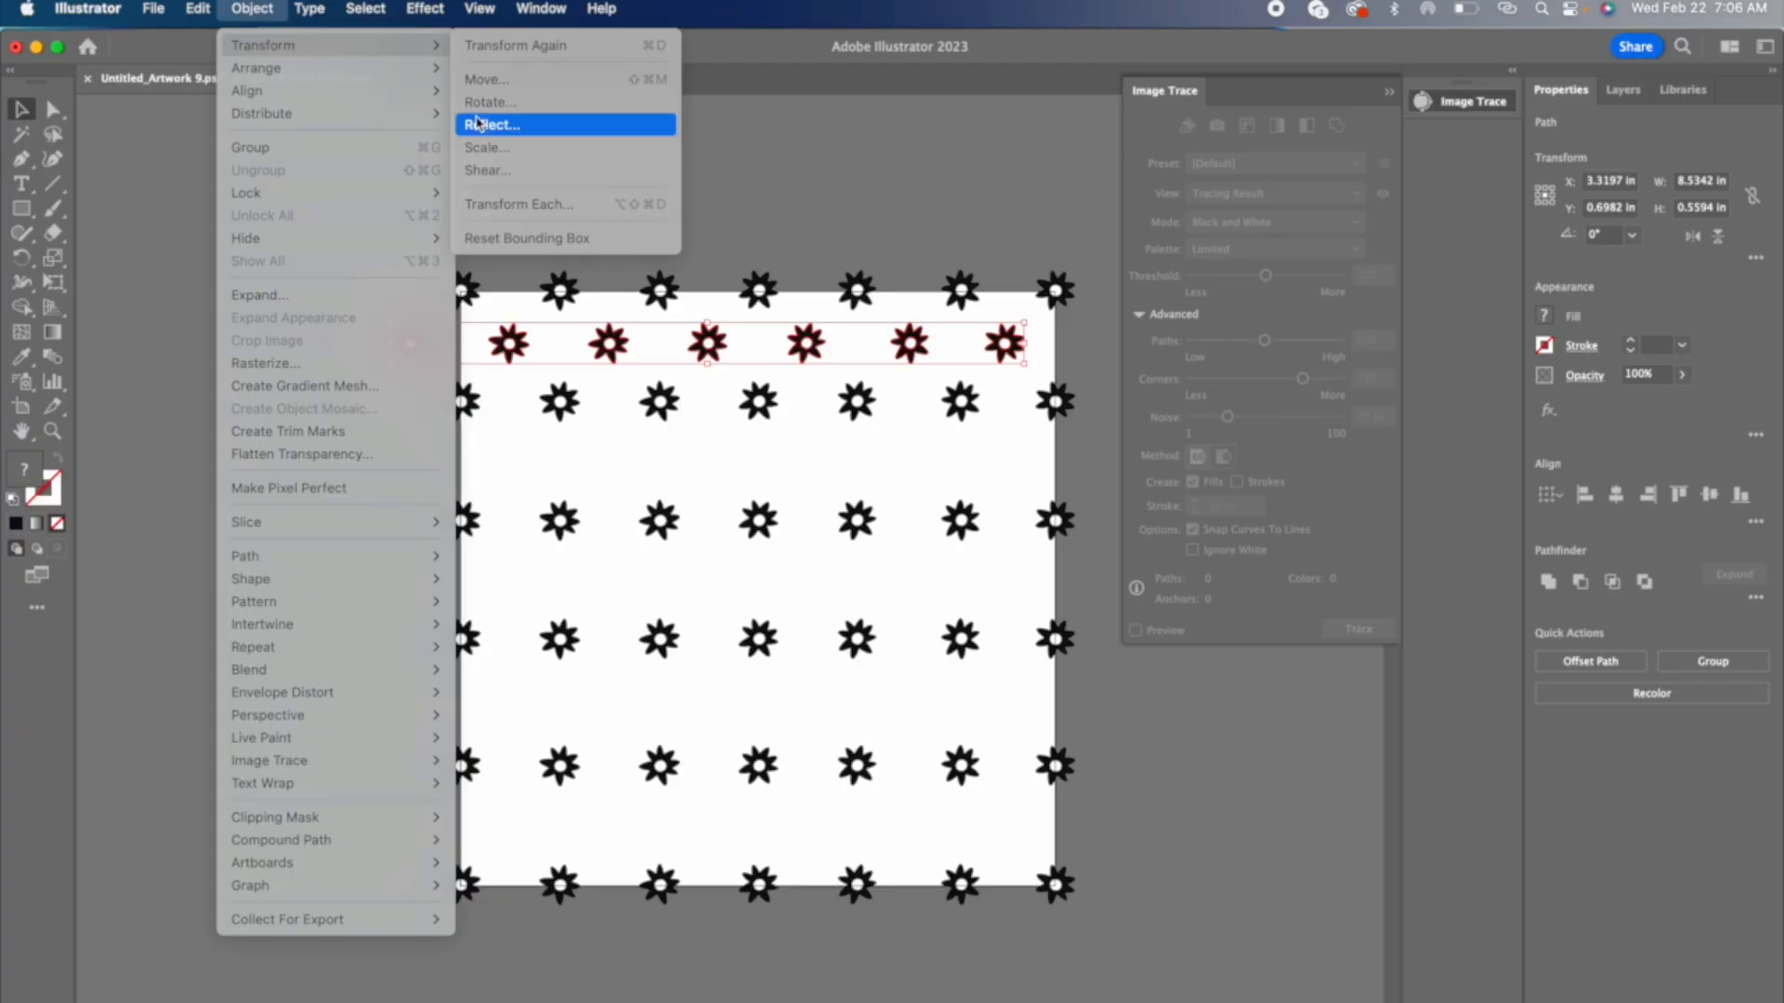
pyautogui.click(477, 123)
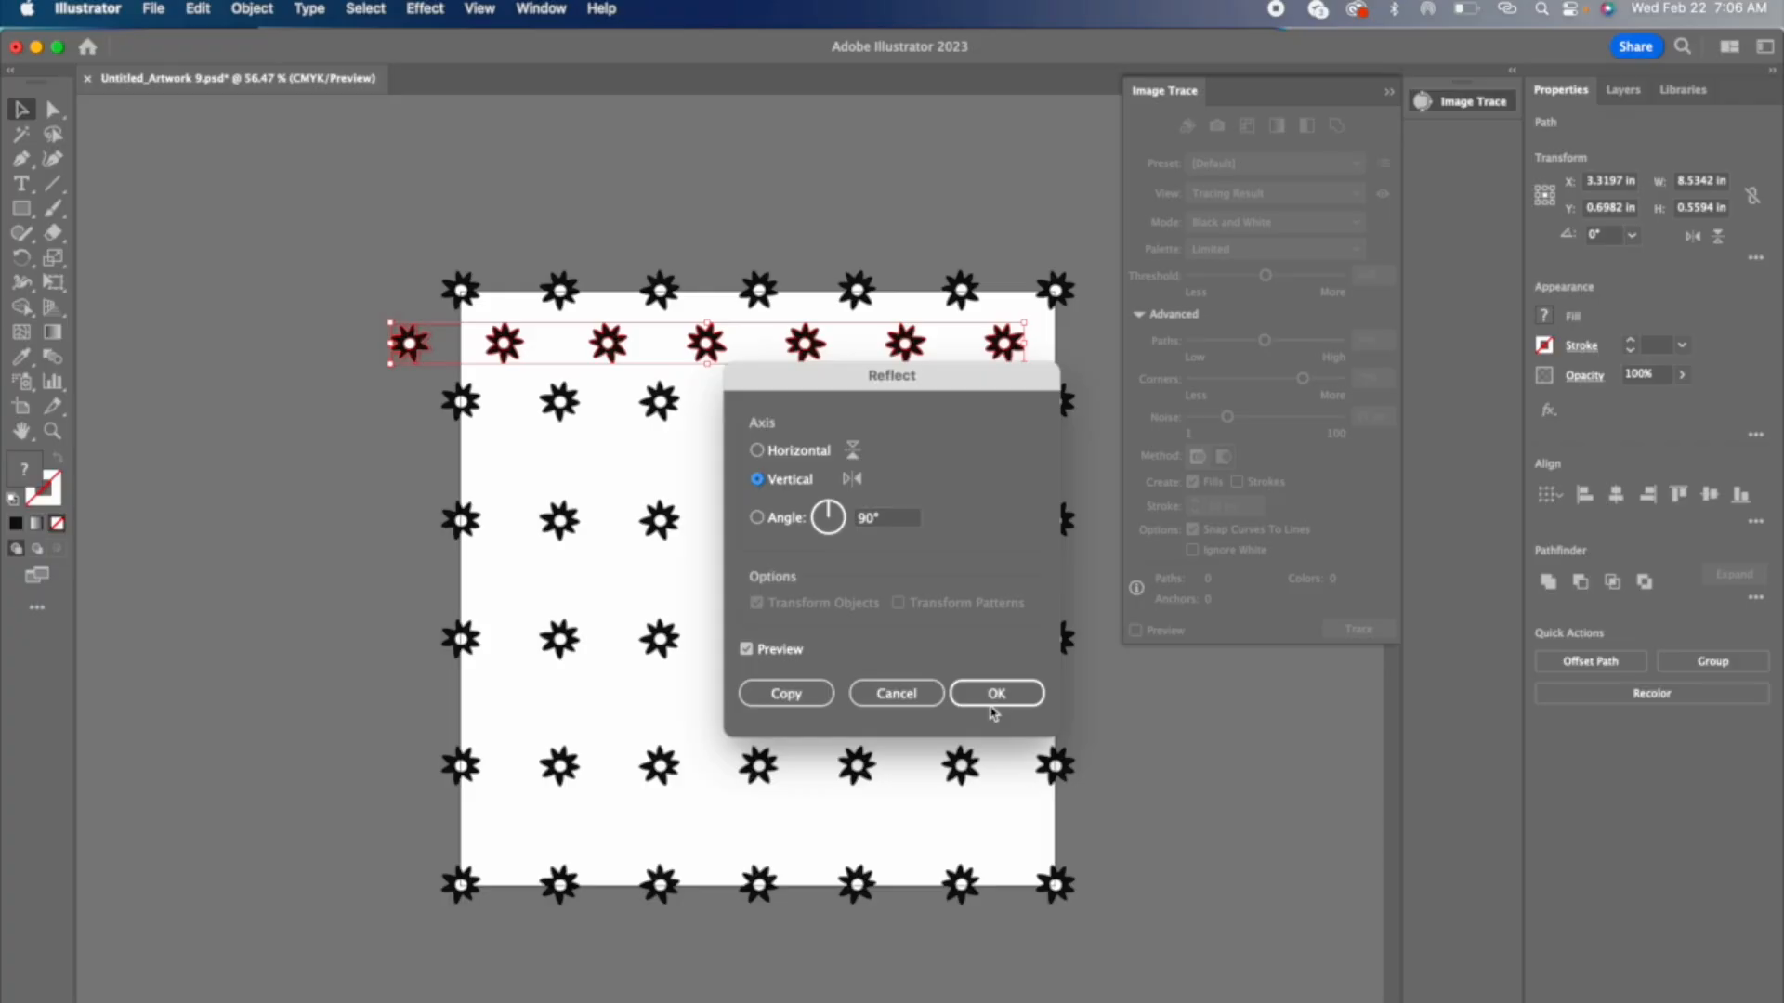
pyautogui.click(993, 694)
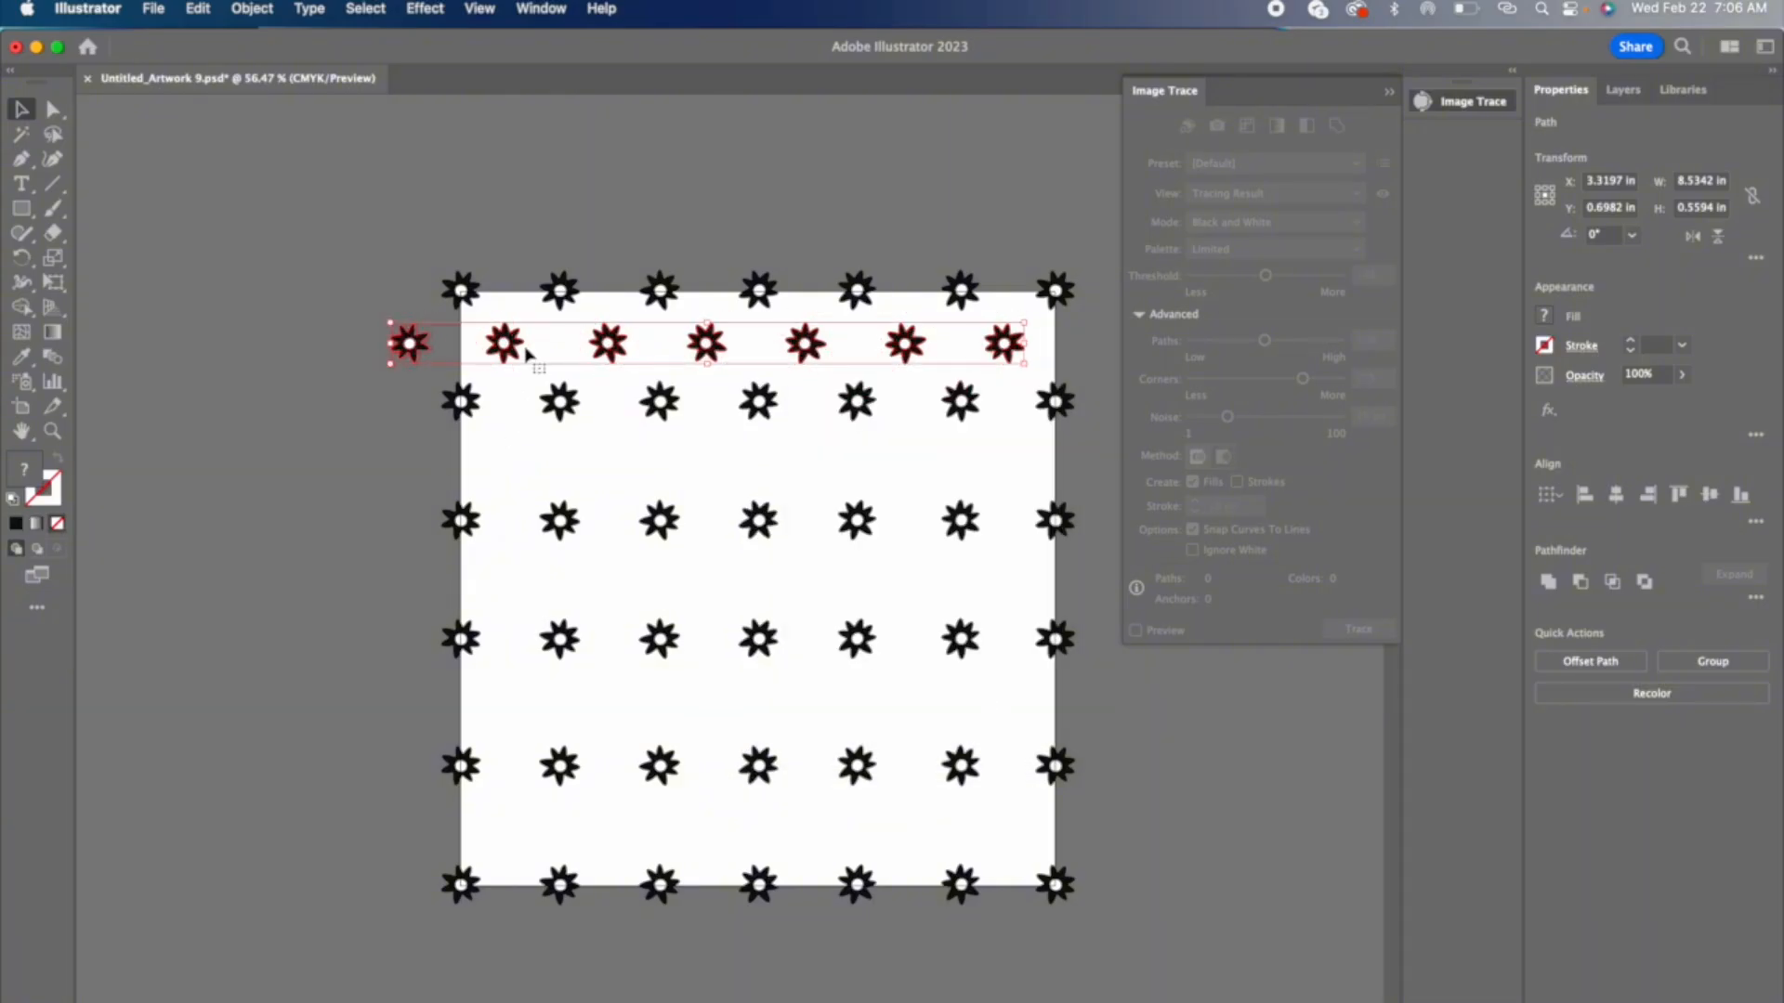
# Step: Copy the reflected row into the remaining gaps between rows and delete the daisies lying outside the artboard's left edge
pyautogui.moveTo(505, 344); pyautogui.dragTo(525, 835)
pyautogui.click(379, 608)
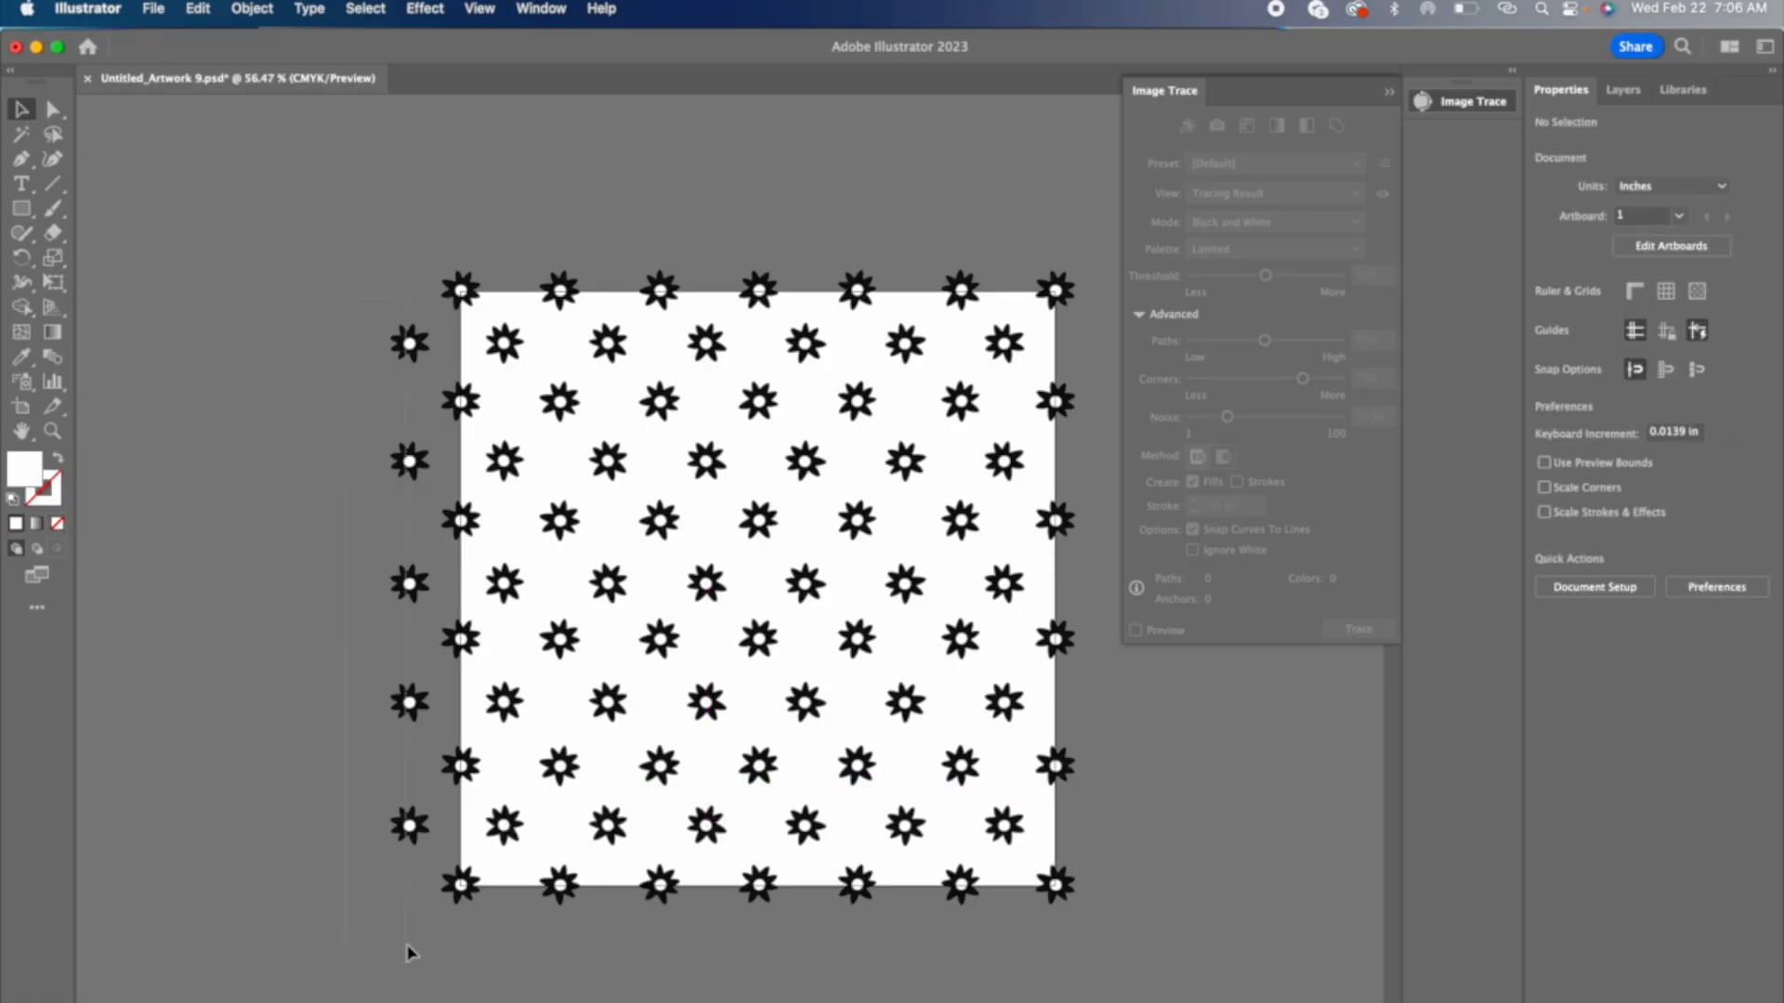
pyautogui.moveTo(407, 333); pyautogui.dragTo(414, 940)
pyautogui.press('BackSpace')
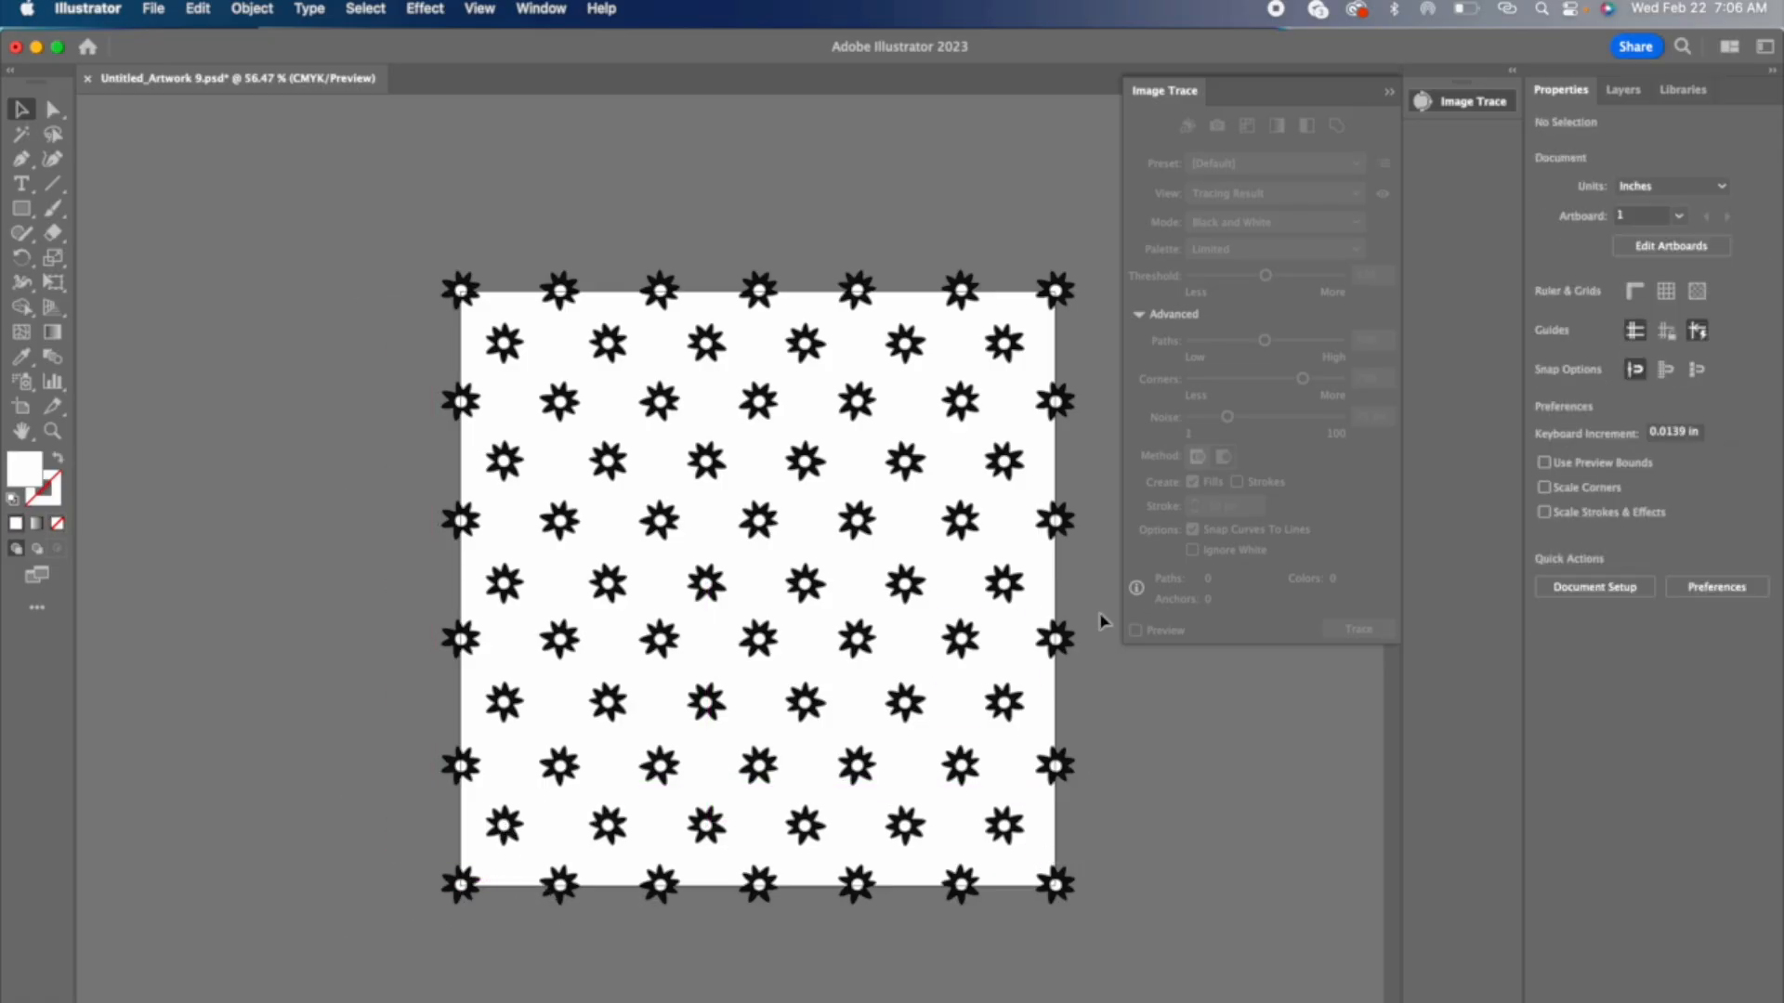
# Step: Cut the black petals of all daisy rows from the circles layer and paste them in place on the petal layer
pyautogui.click(1626, 97)
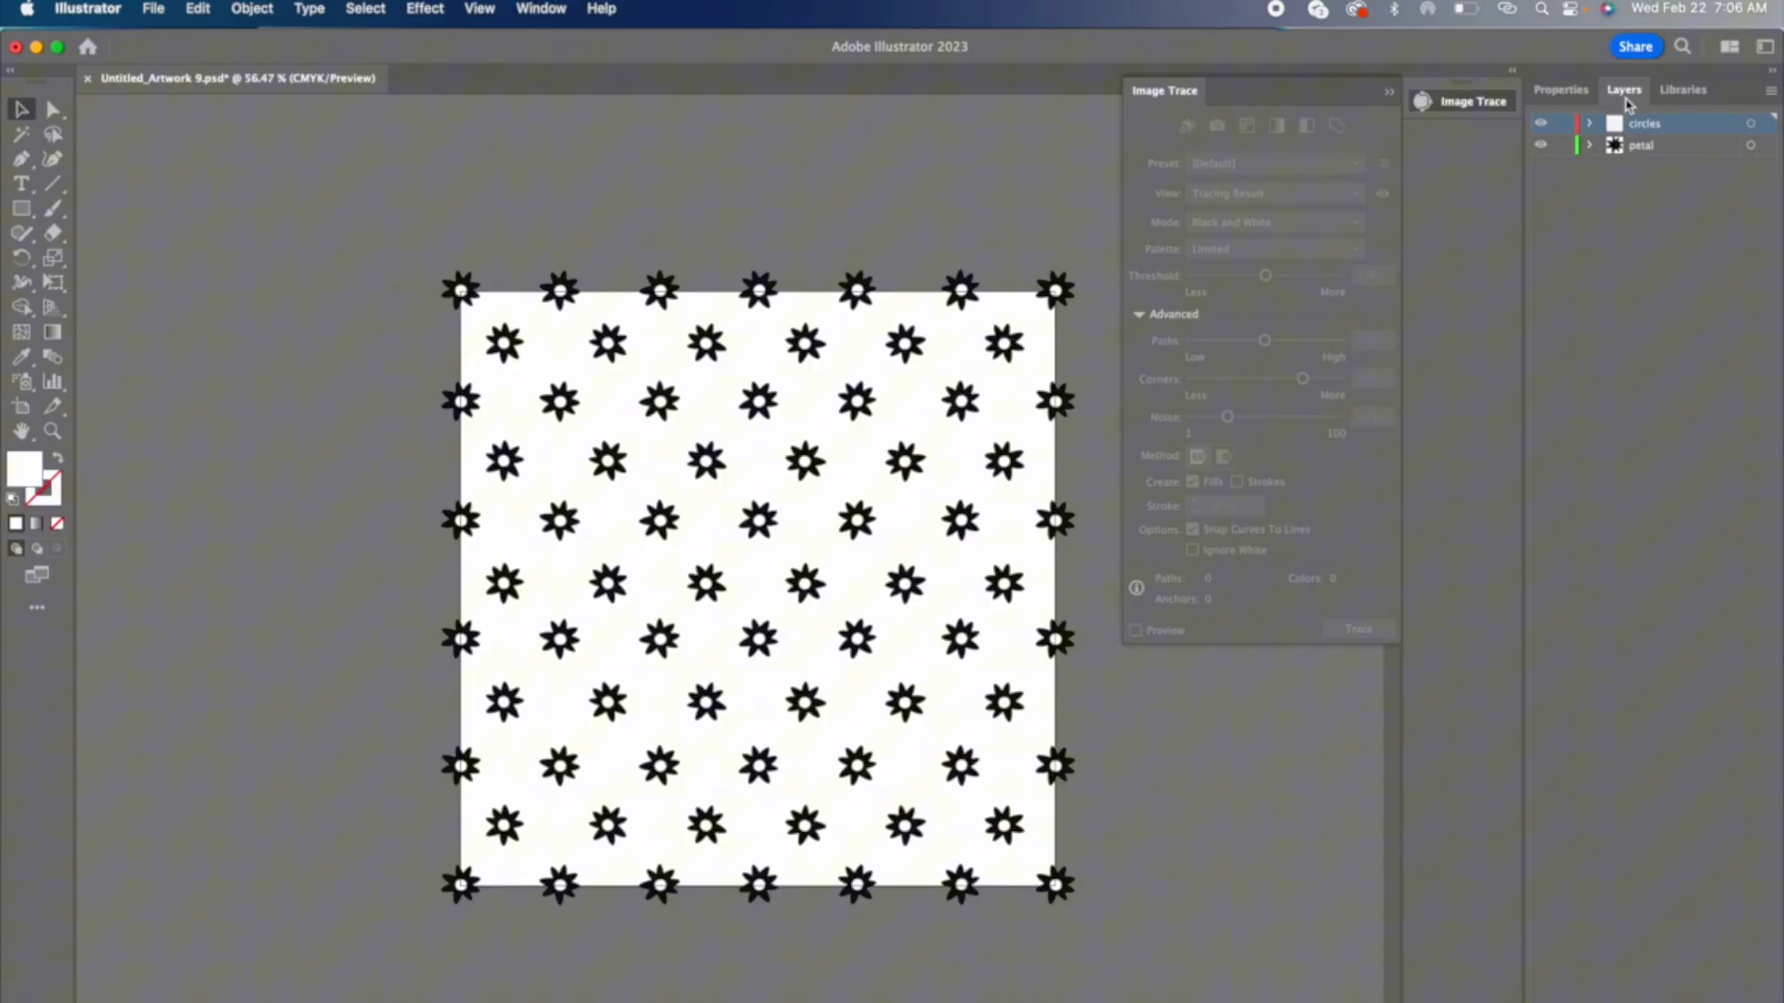
pyautogui.click(1542, 146)
pyautogui.click(1542, 147)
pyautogui.moveTo(1114, 283); pyautogui.dragTo(452, 318)
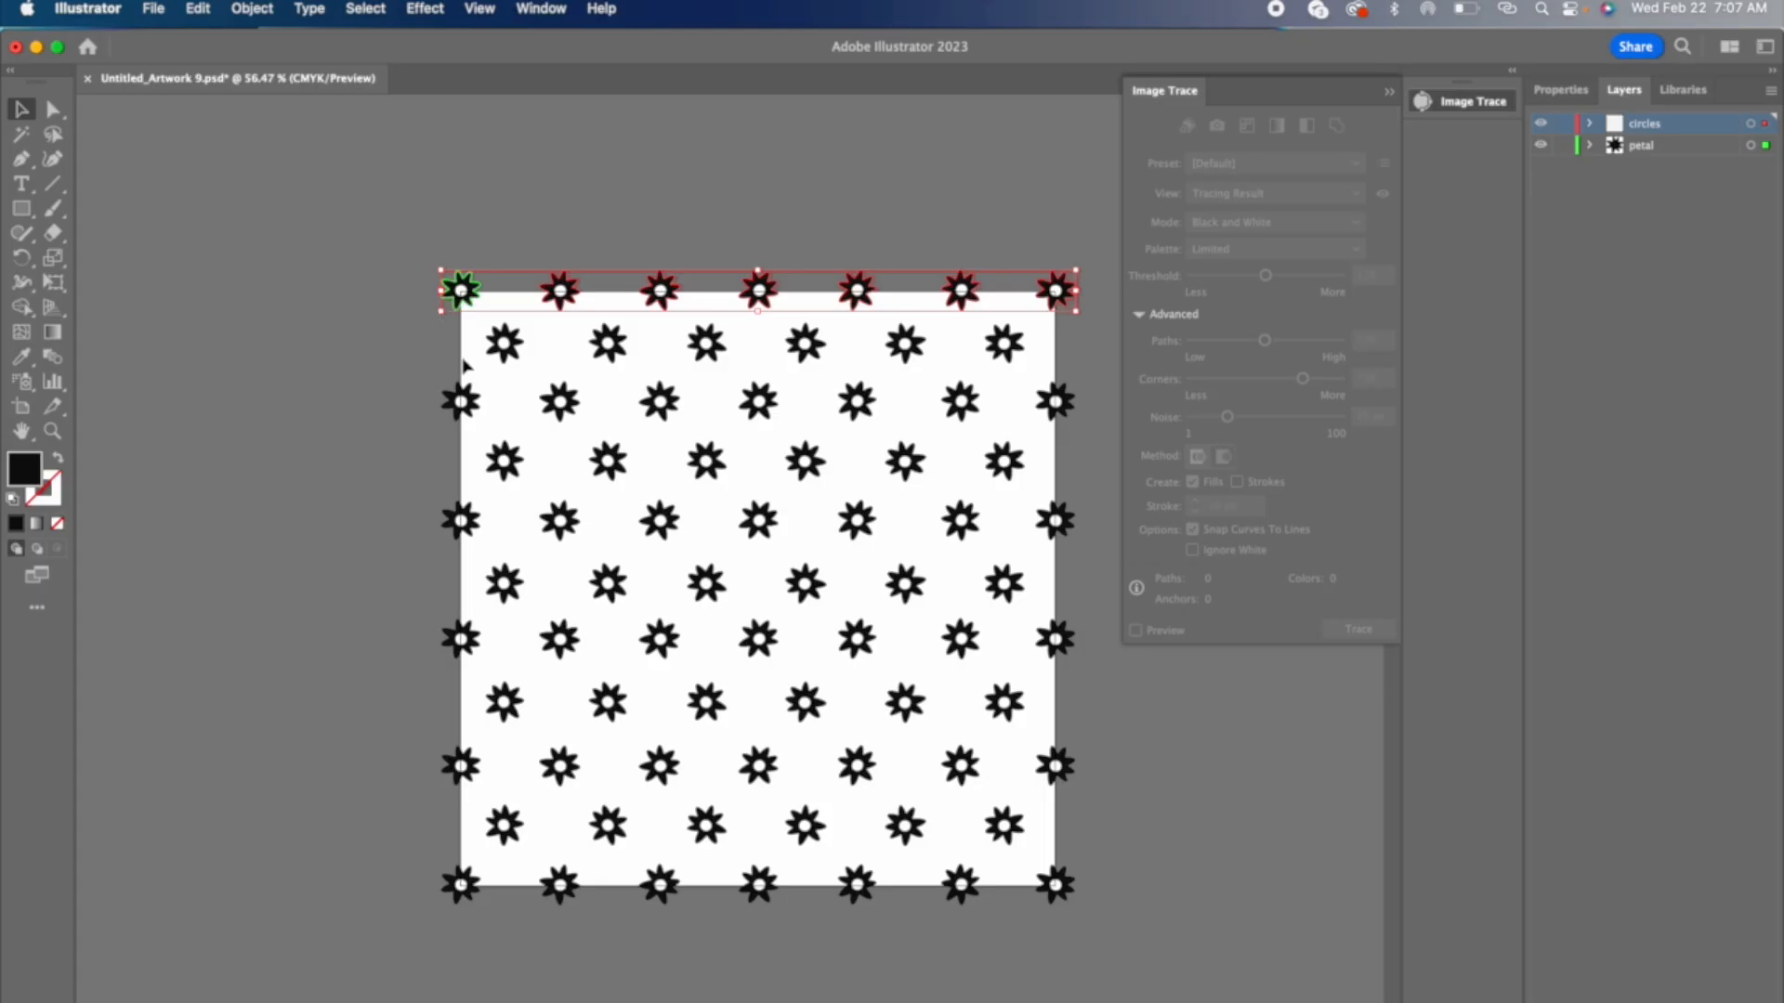
pyautogui.keyDown('shift'); pyautogui.click(1006, 366); pyautogui.keyUp('shift')
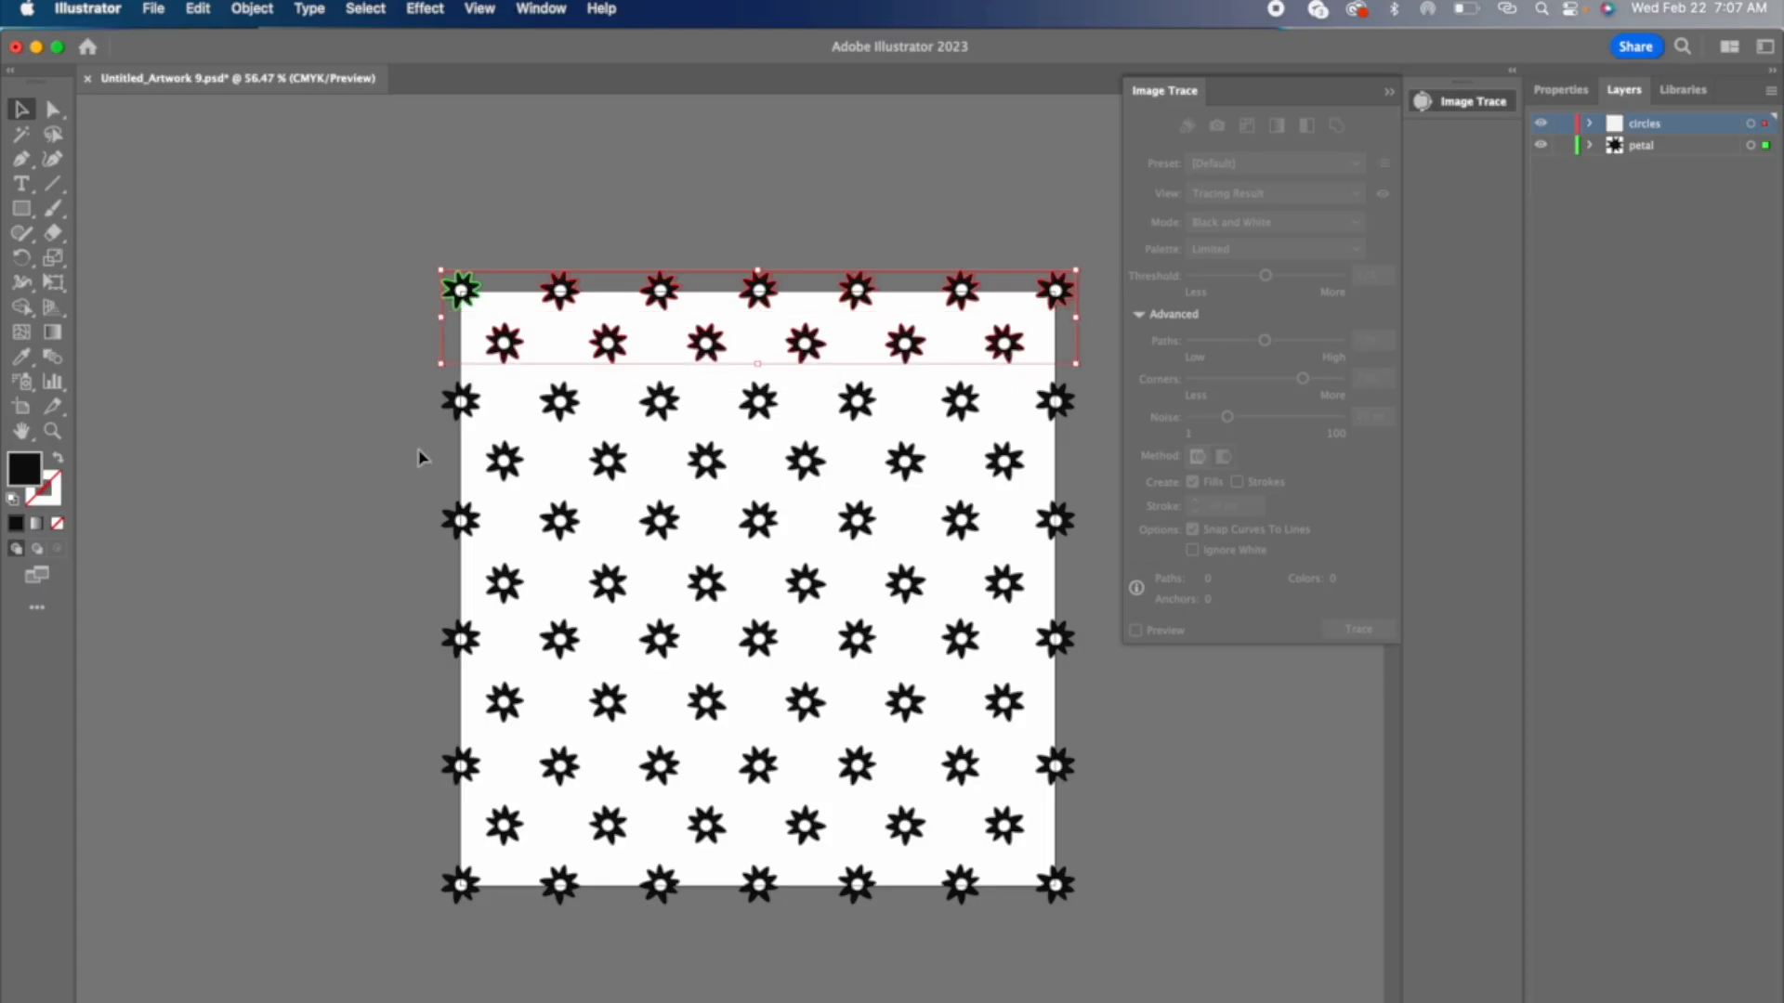
pyautogui.moveTo(406, 426); pyautogui.dragTo(832, 437)
pyautogui.moveTo(1124, 446); pyautogui.dragTo(1101, 425)
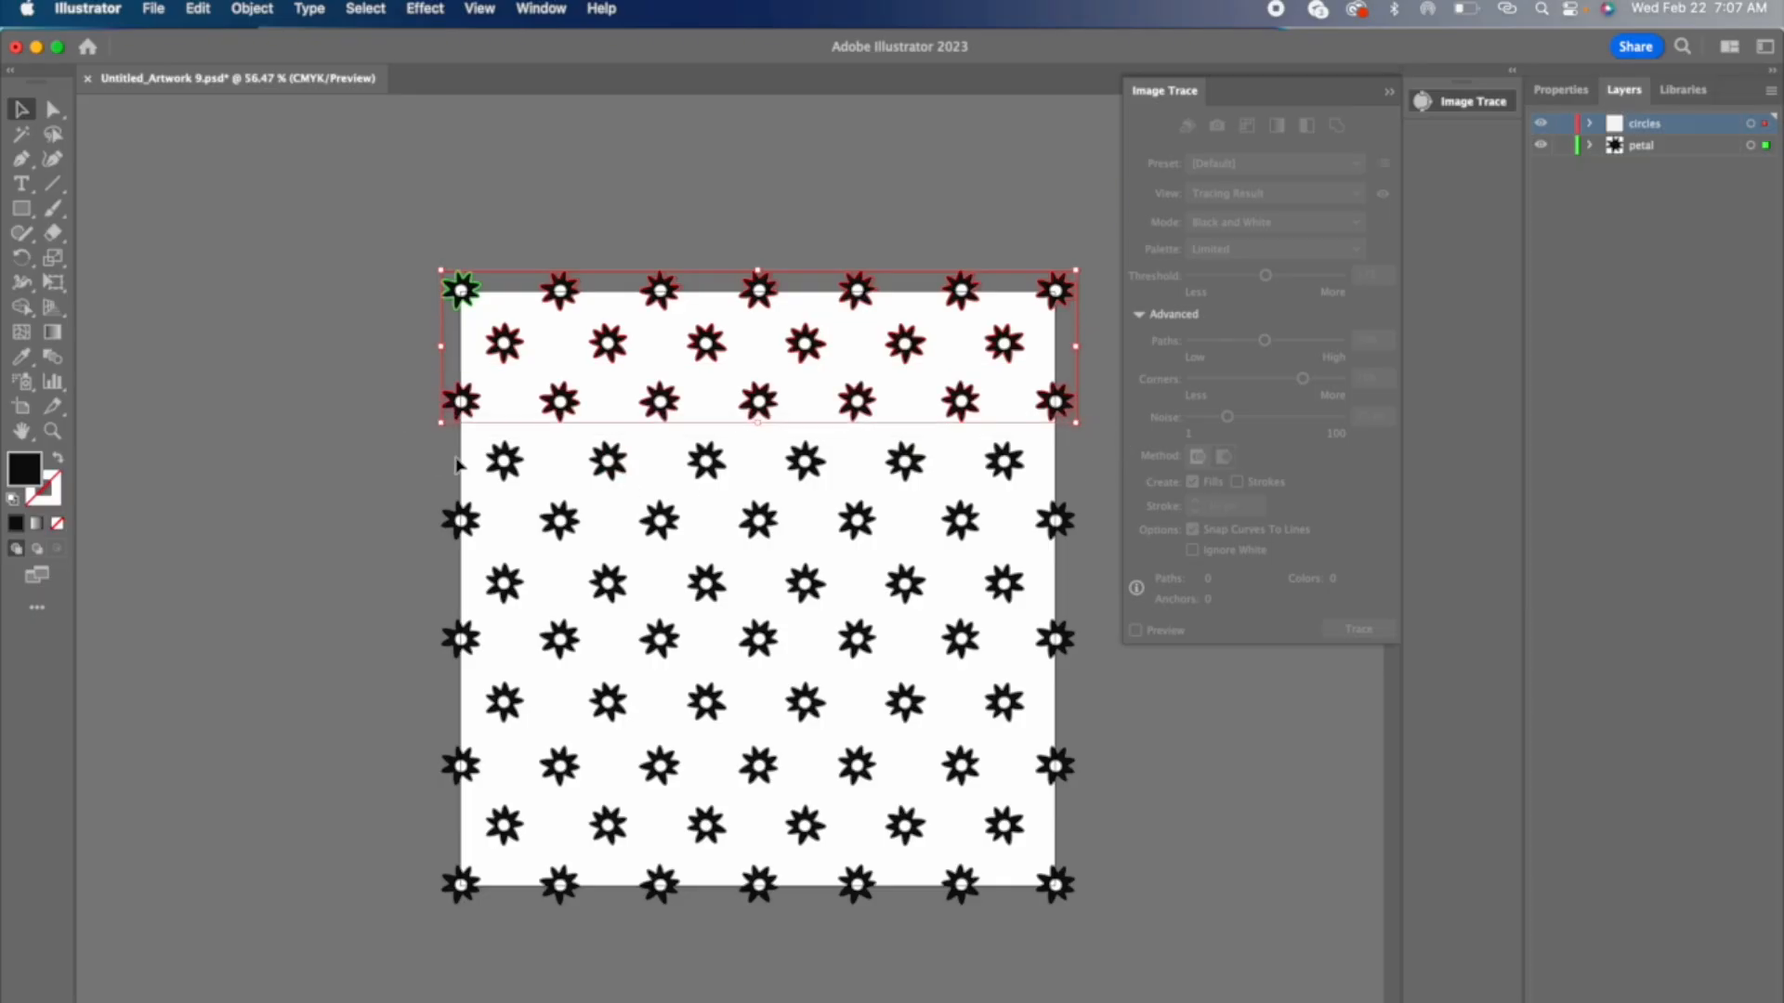
pyautogui.moveTo(484, 480); pyautogui.dragTo(1021, 491)
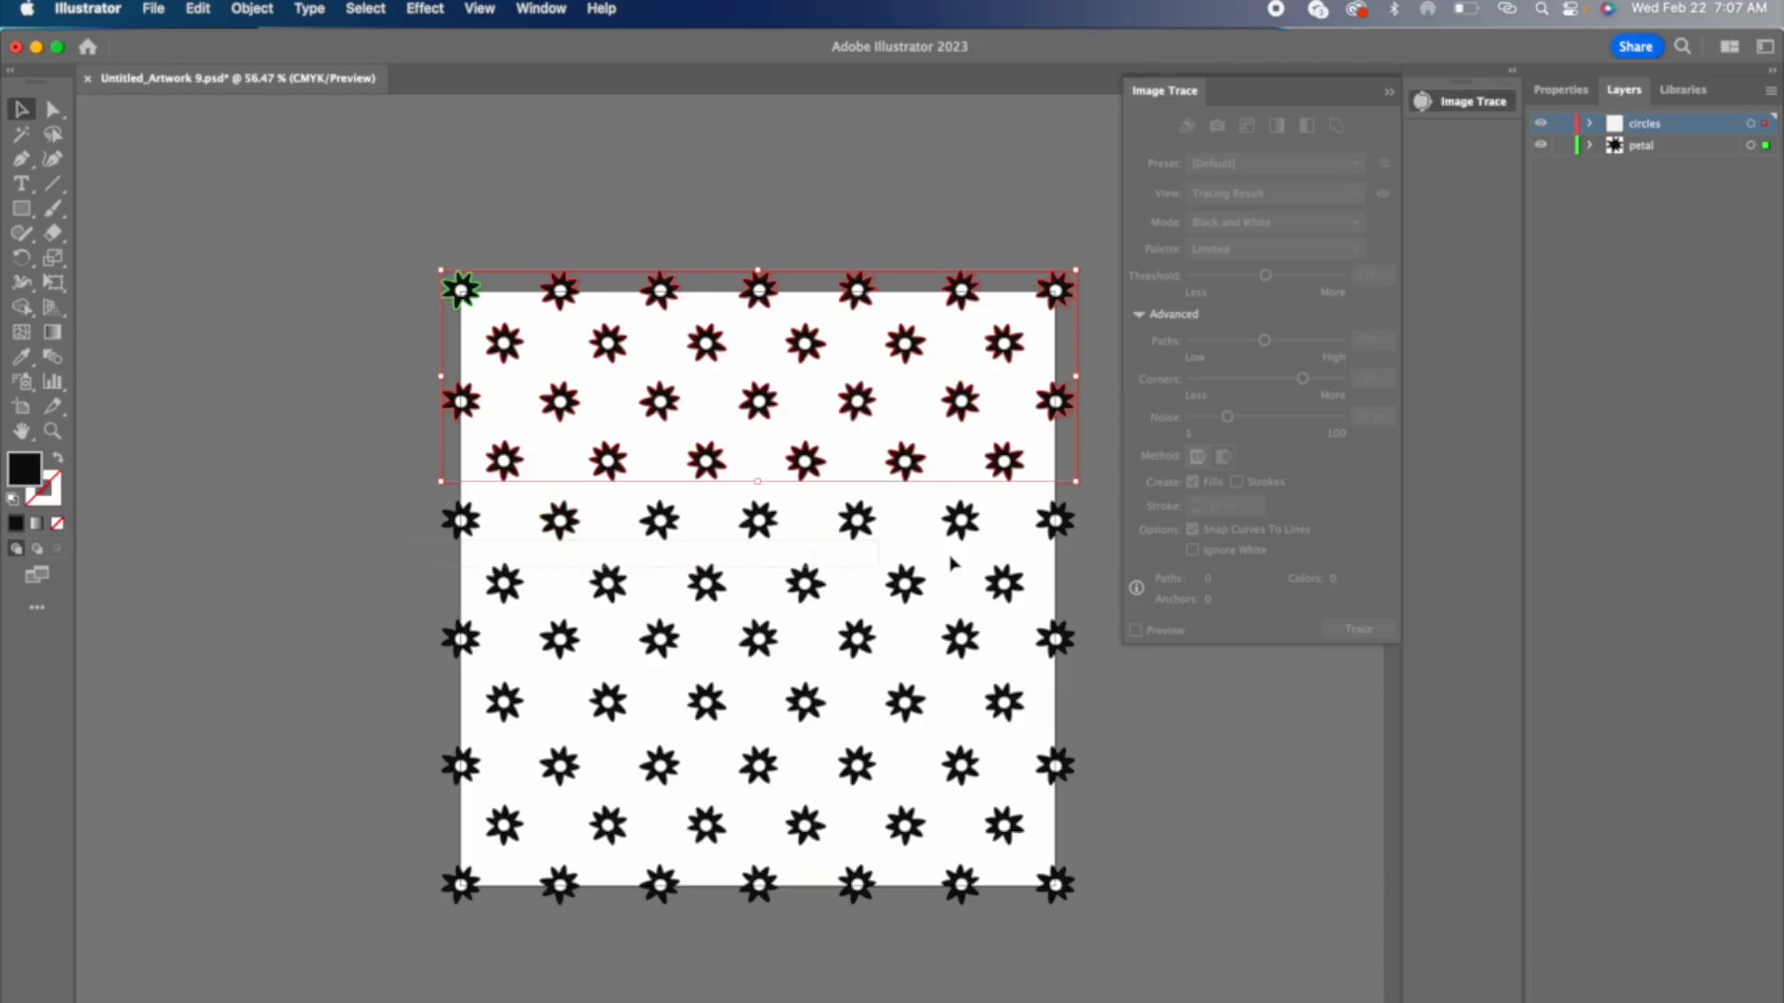
pyautogui.moveTo(1128, 537); pyautogui.dragTo(1130, 544)
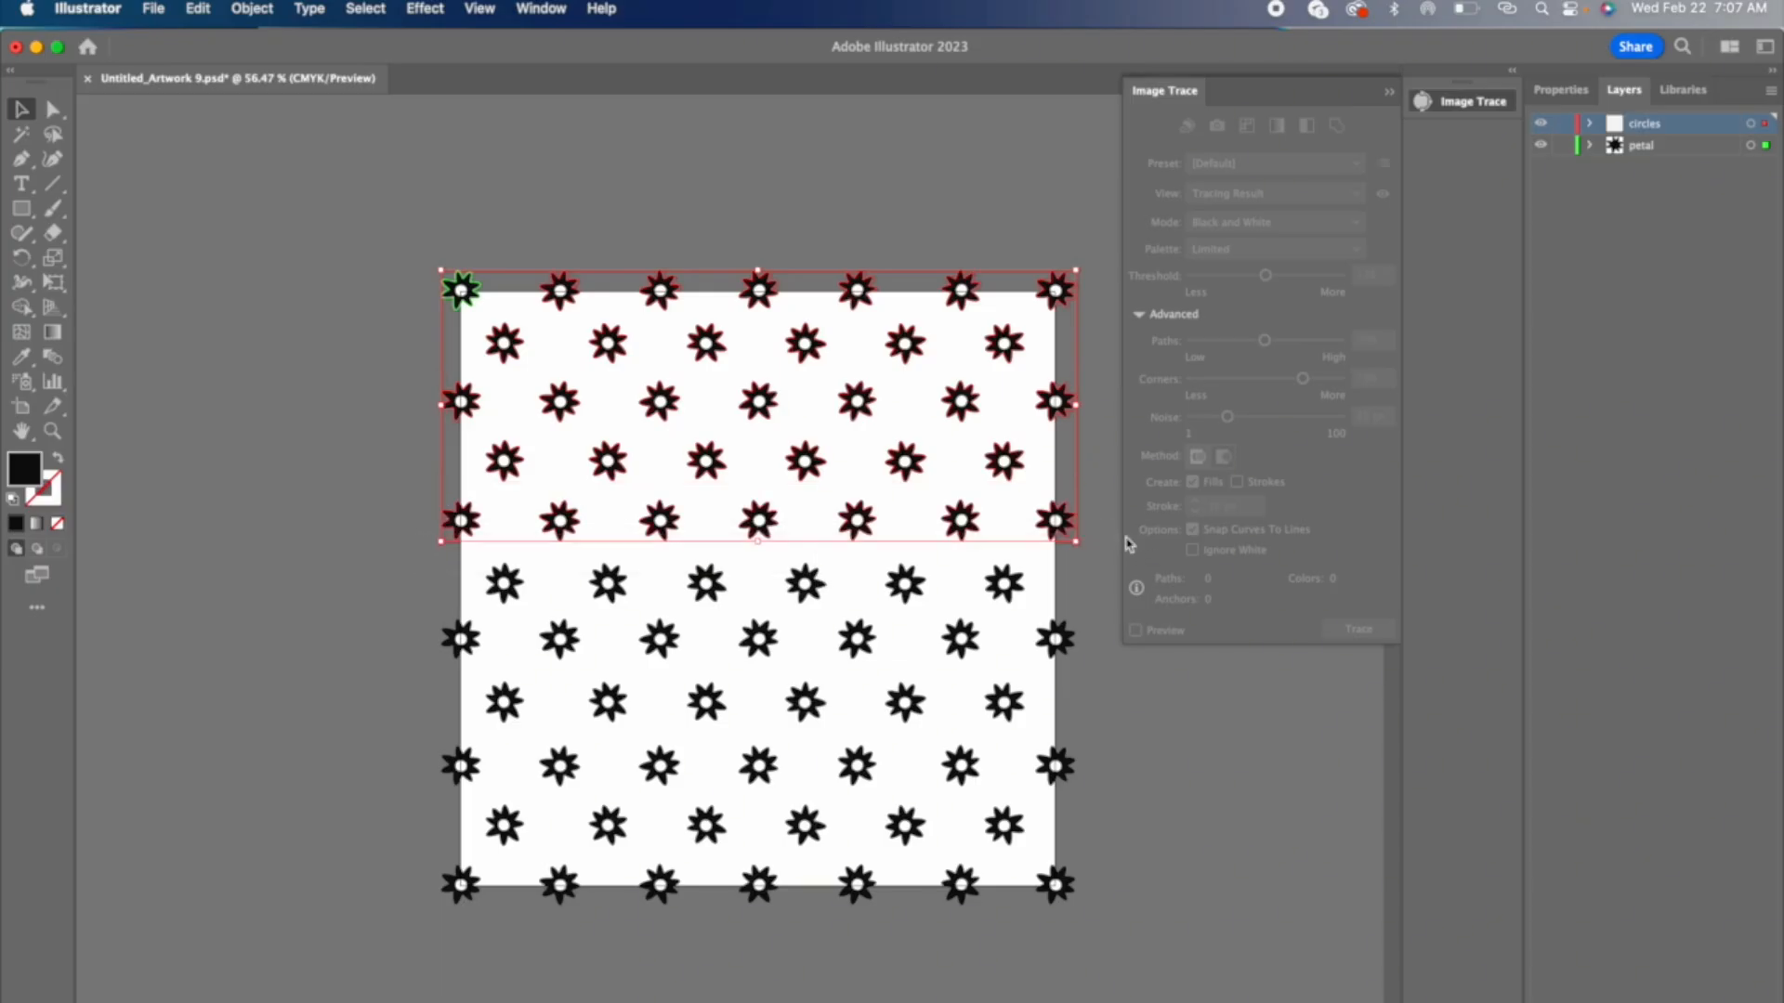
pyautogui.moveTo(418, 604); pyautogui.dragTo(1015, 613)
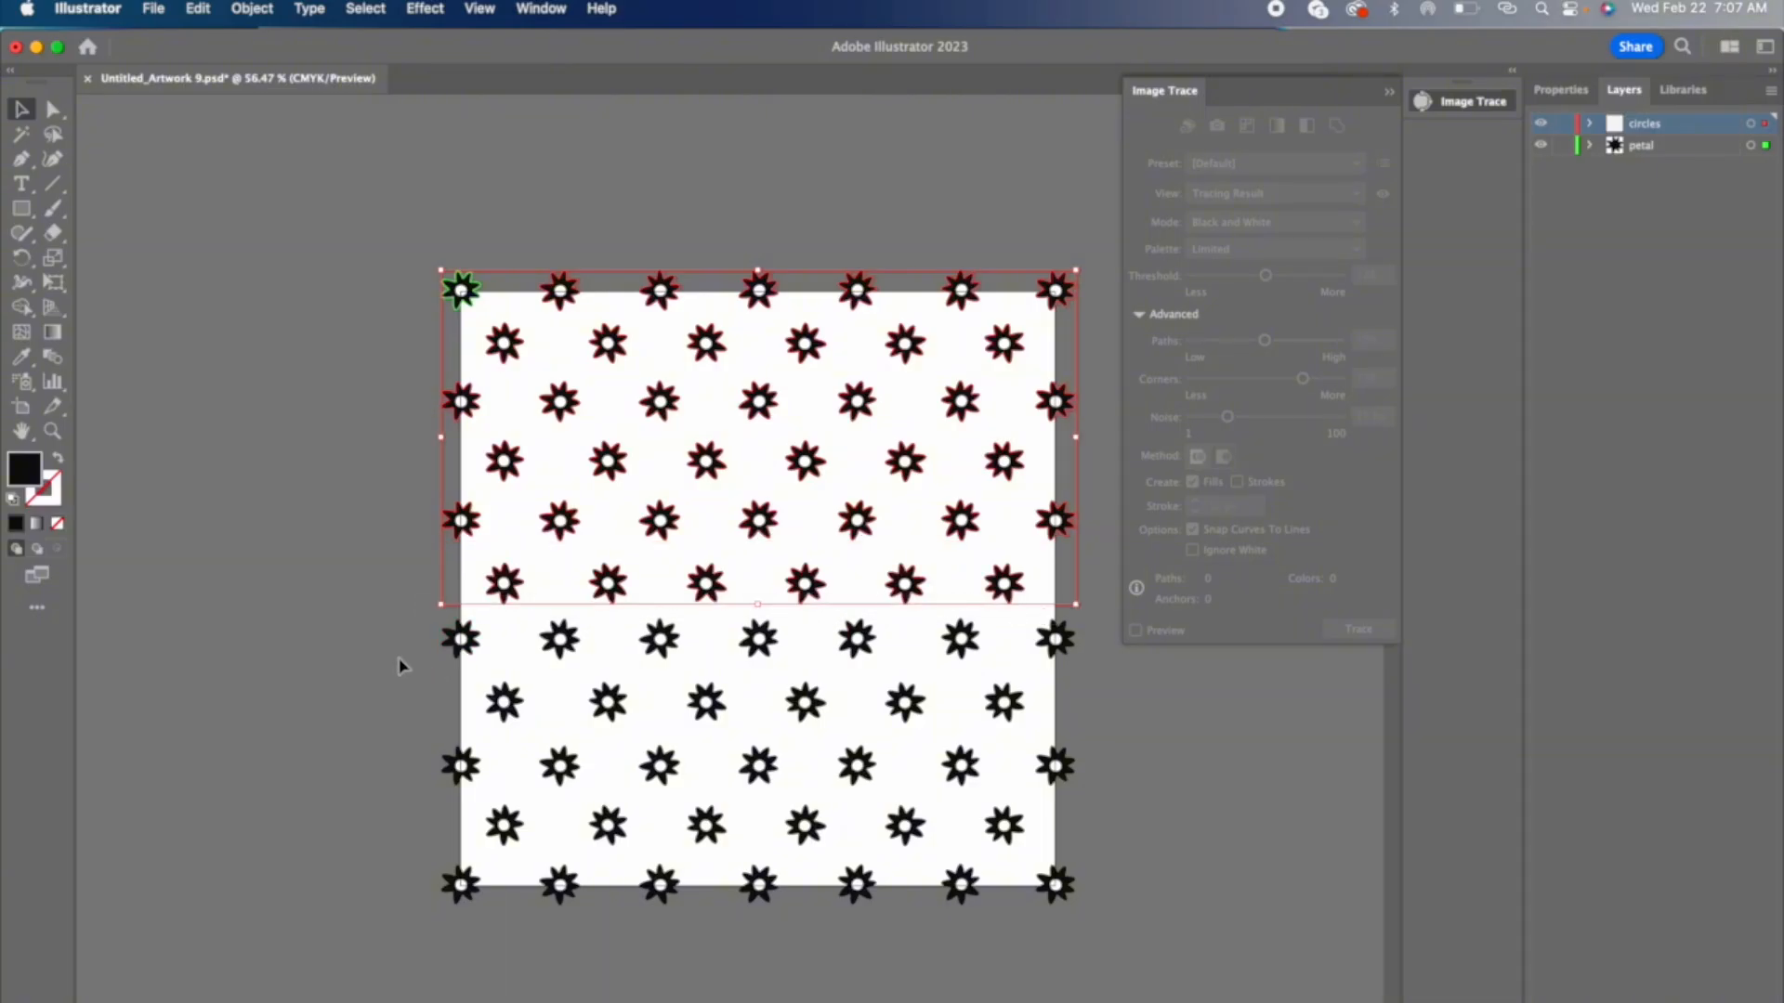
pyautogui.moveTo(404, 661); pyautogui.dragTo(1115, 662)
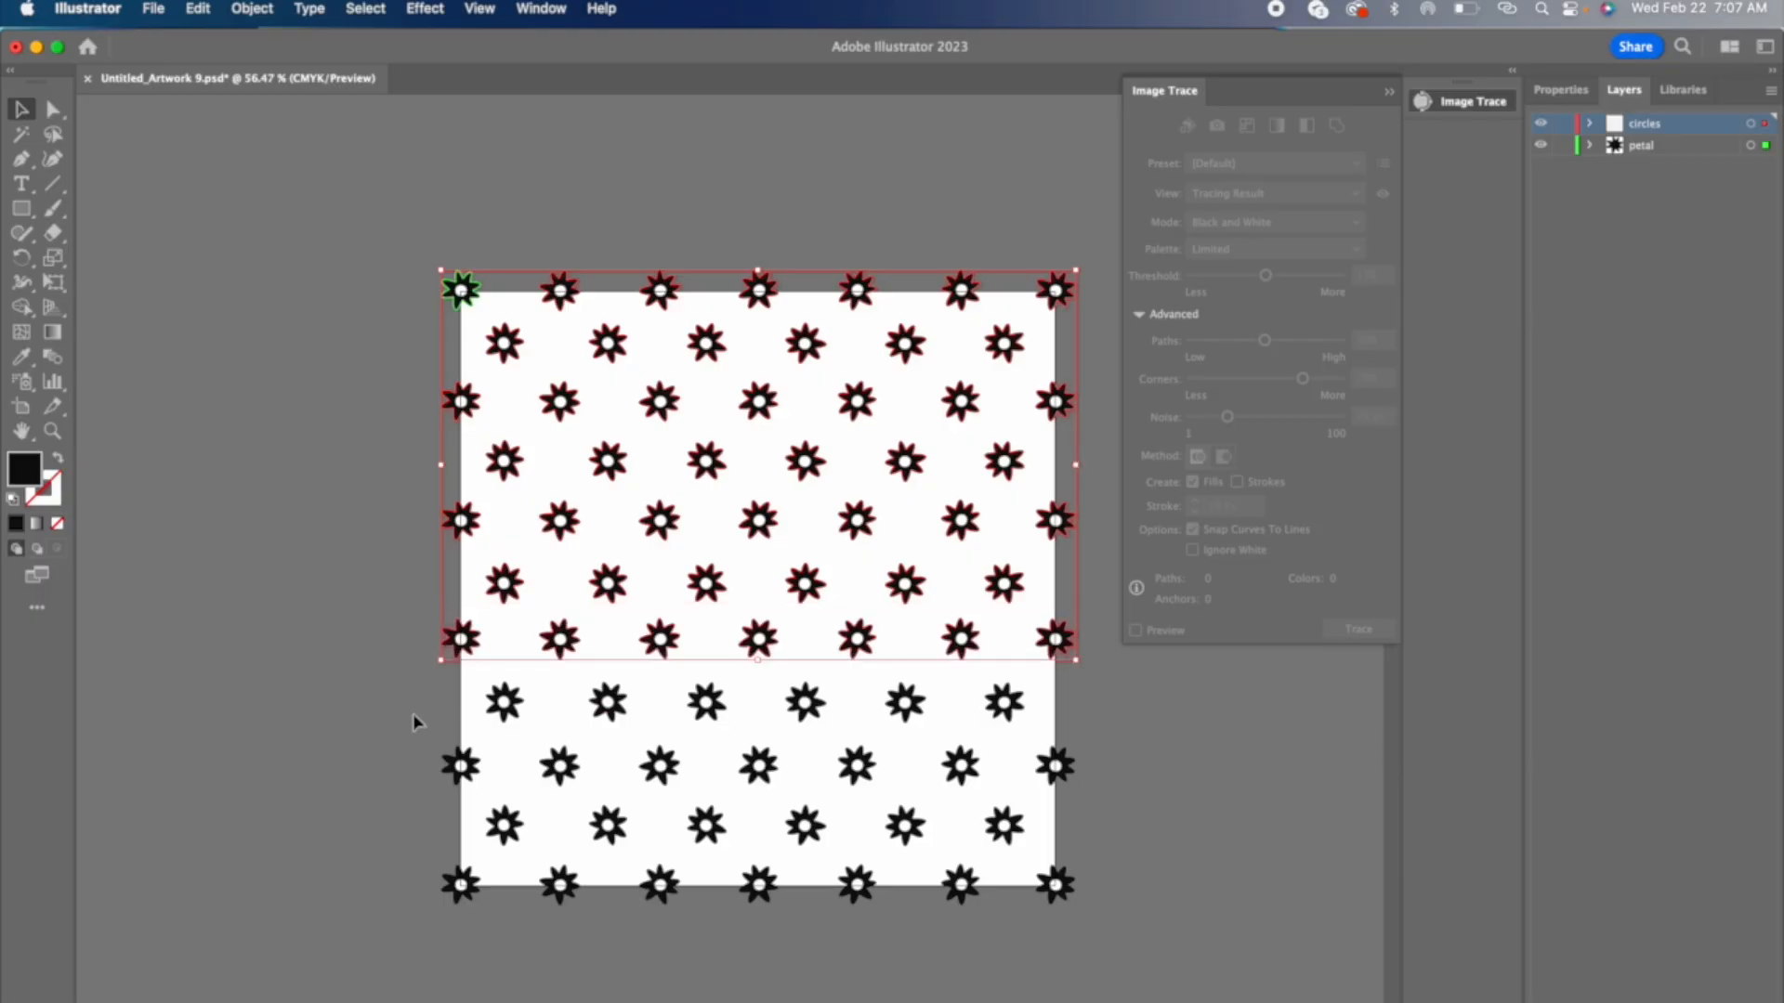
pyautogui.moveTo(414, 719); pyautogui.dragTo(1117, 797)
pyautogui.moveTo(421, 834); pyautogui.dragTo(1124, 855)
pyautogui.moveTo(409, 896); pyautogui.dragTo(1091, 937)
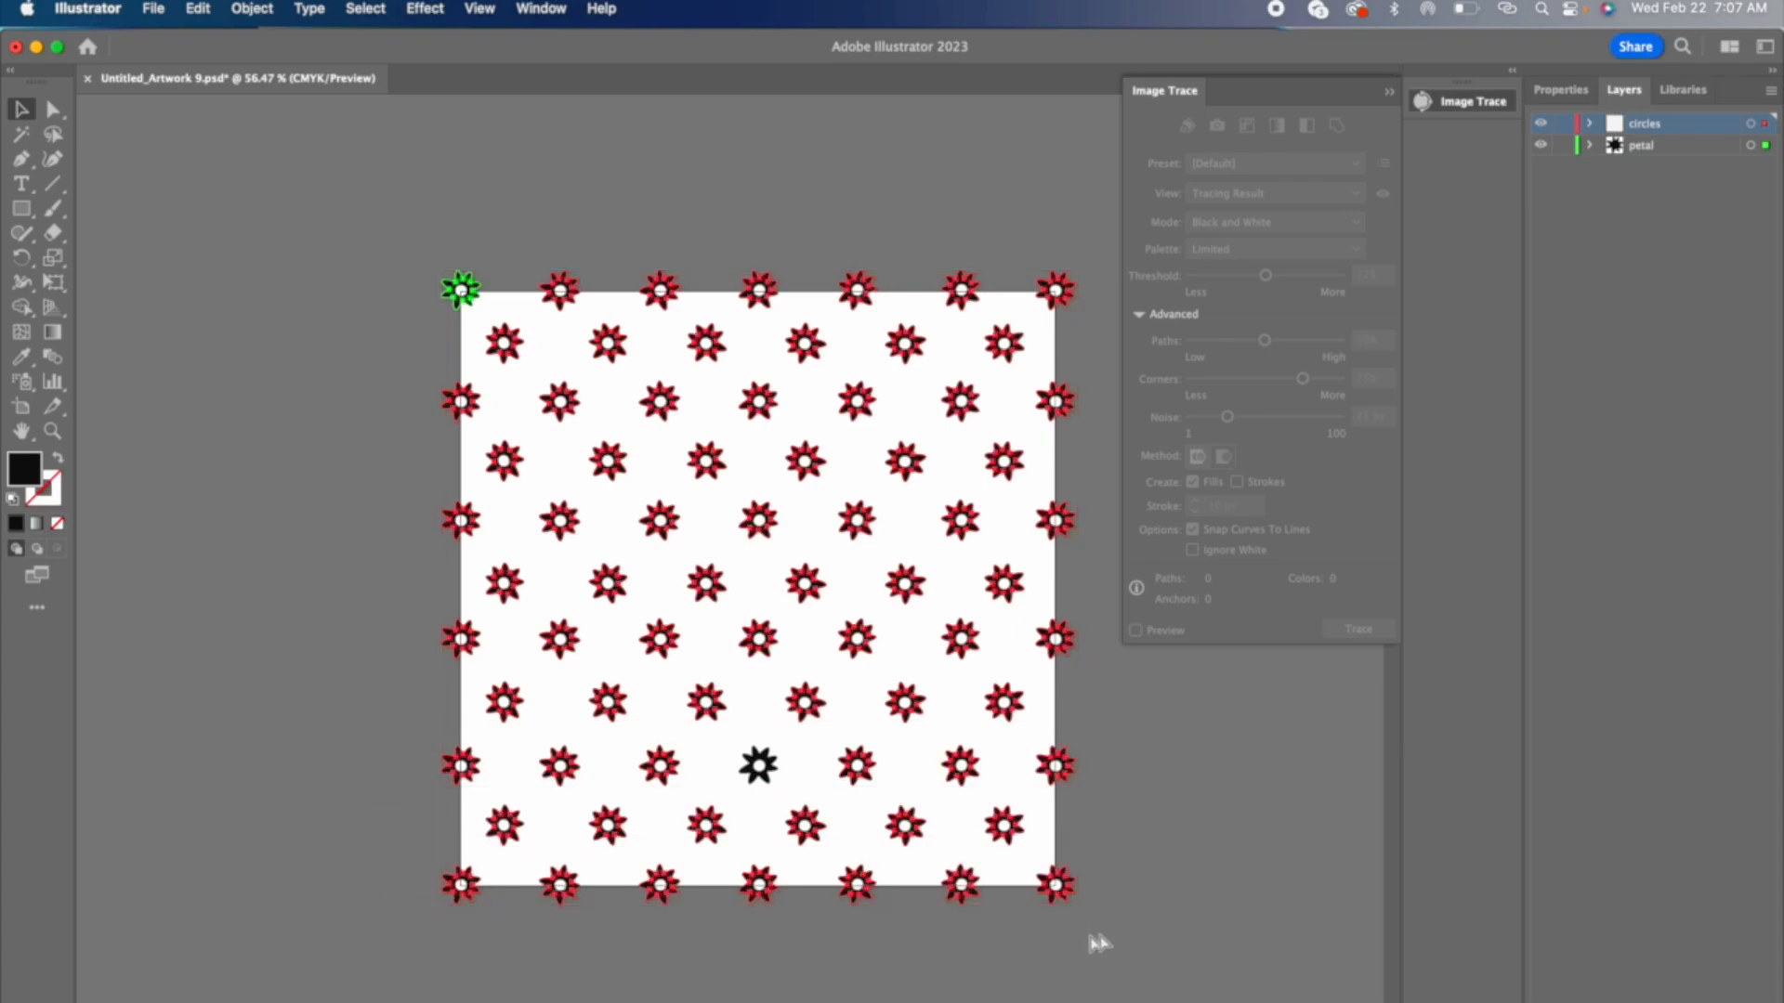
pyautogui.press('Delete')
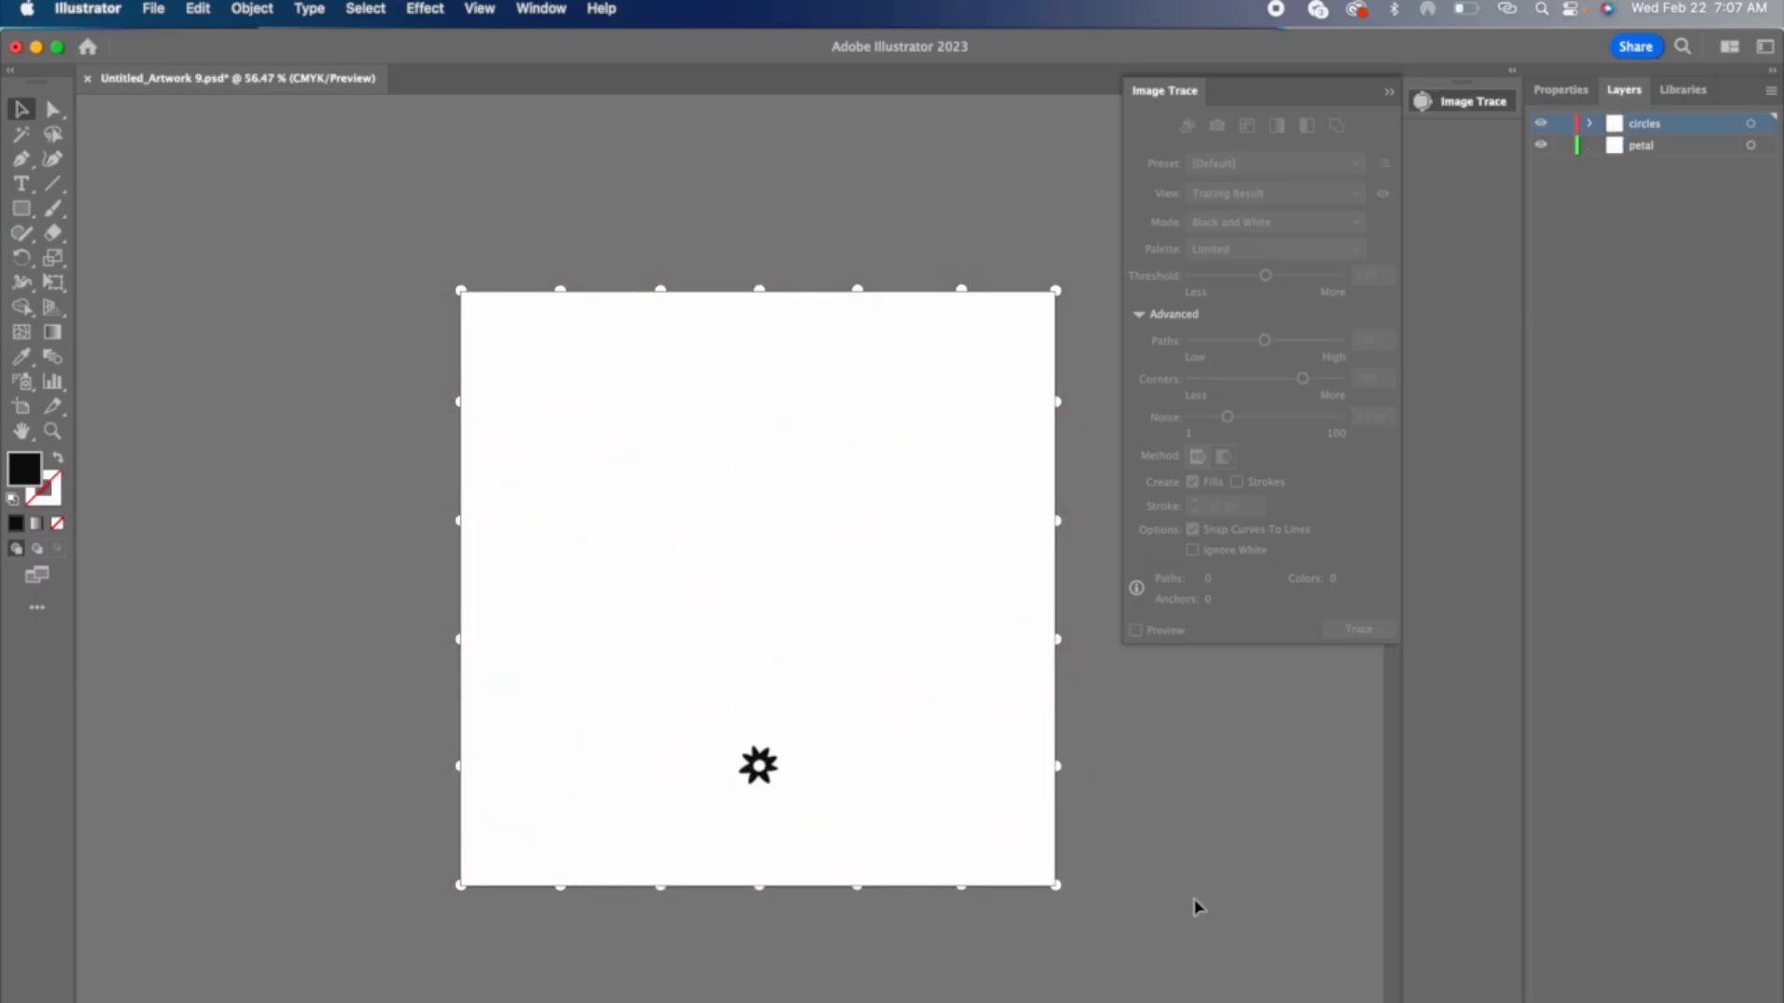
pyautogui.click(1685, 149)
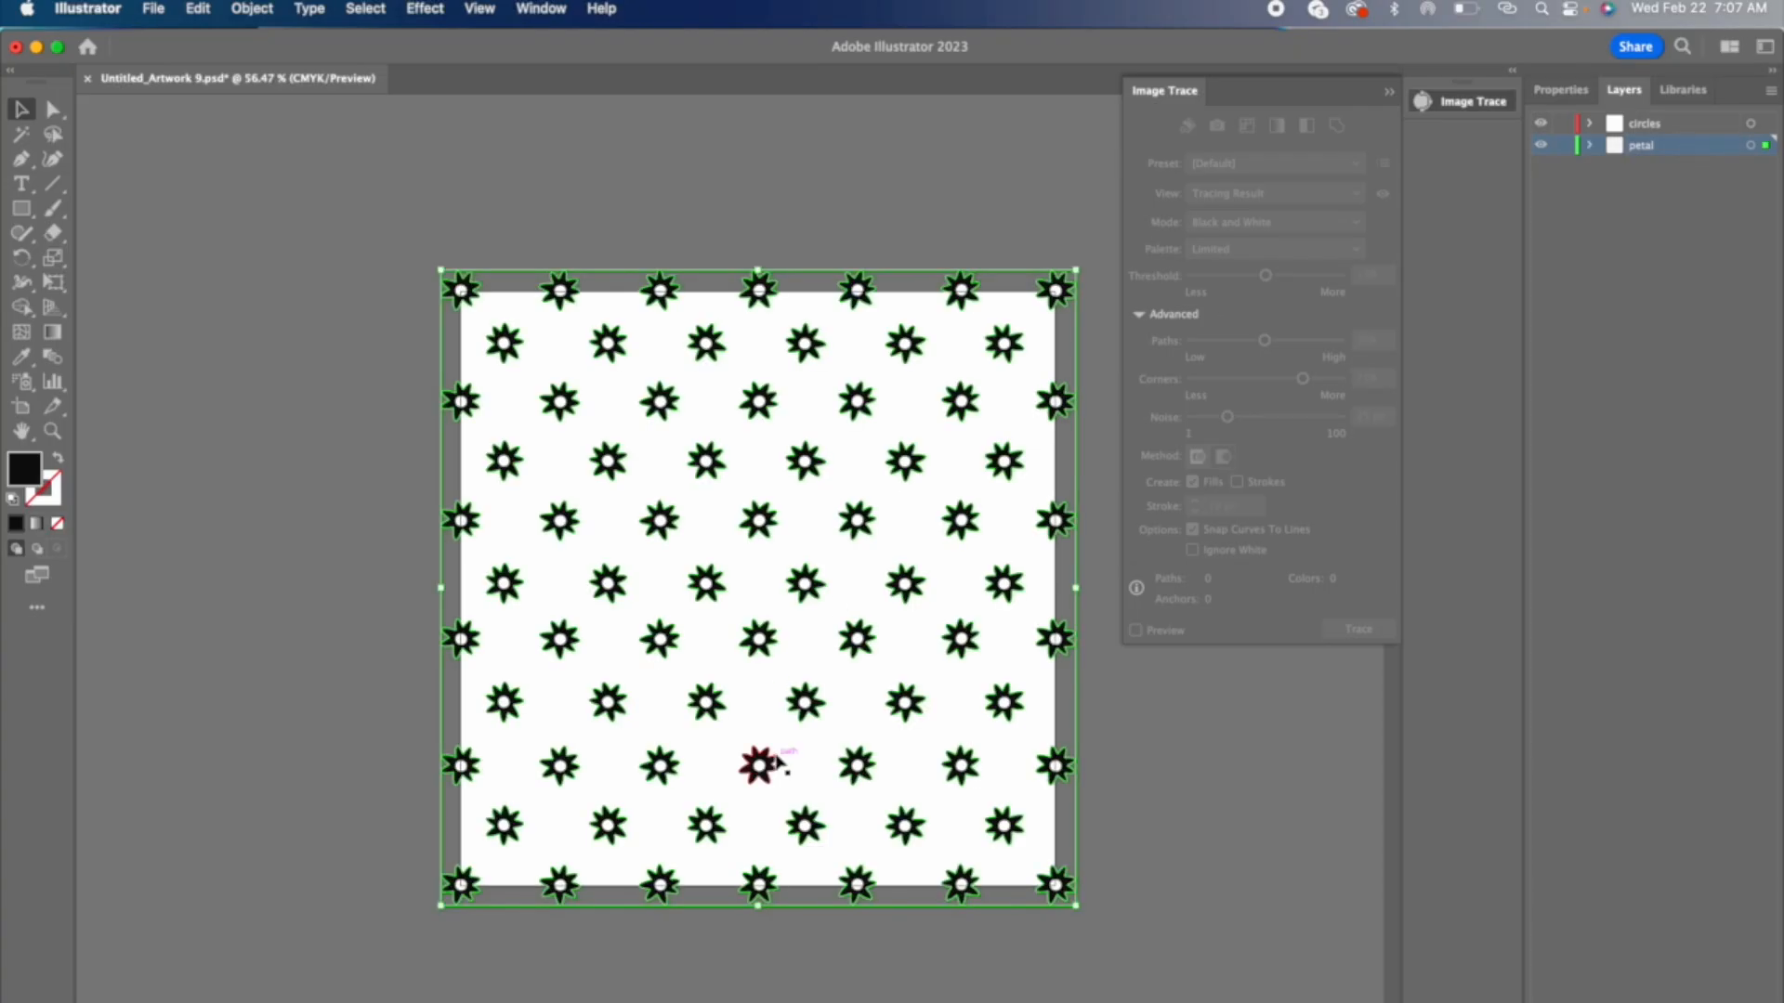
# Step: Move the leftover petals of the middle daisy in the third row from the bottom to the petal layer and check that layer's contents
pyautogui.click(777, 759)
pyautogui.press('Delete')
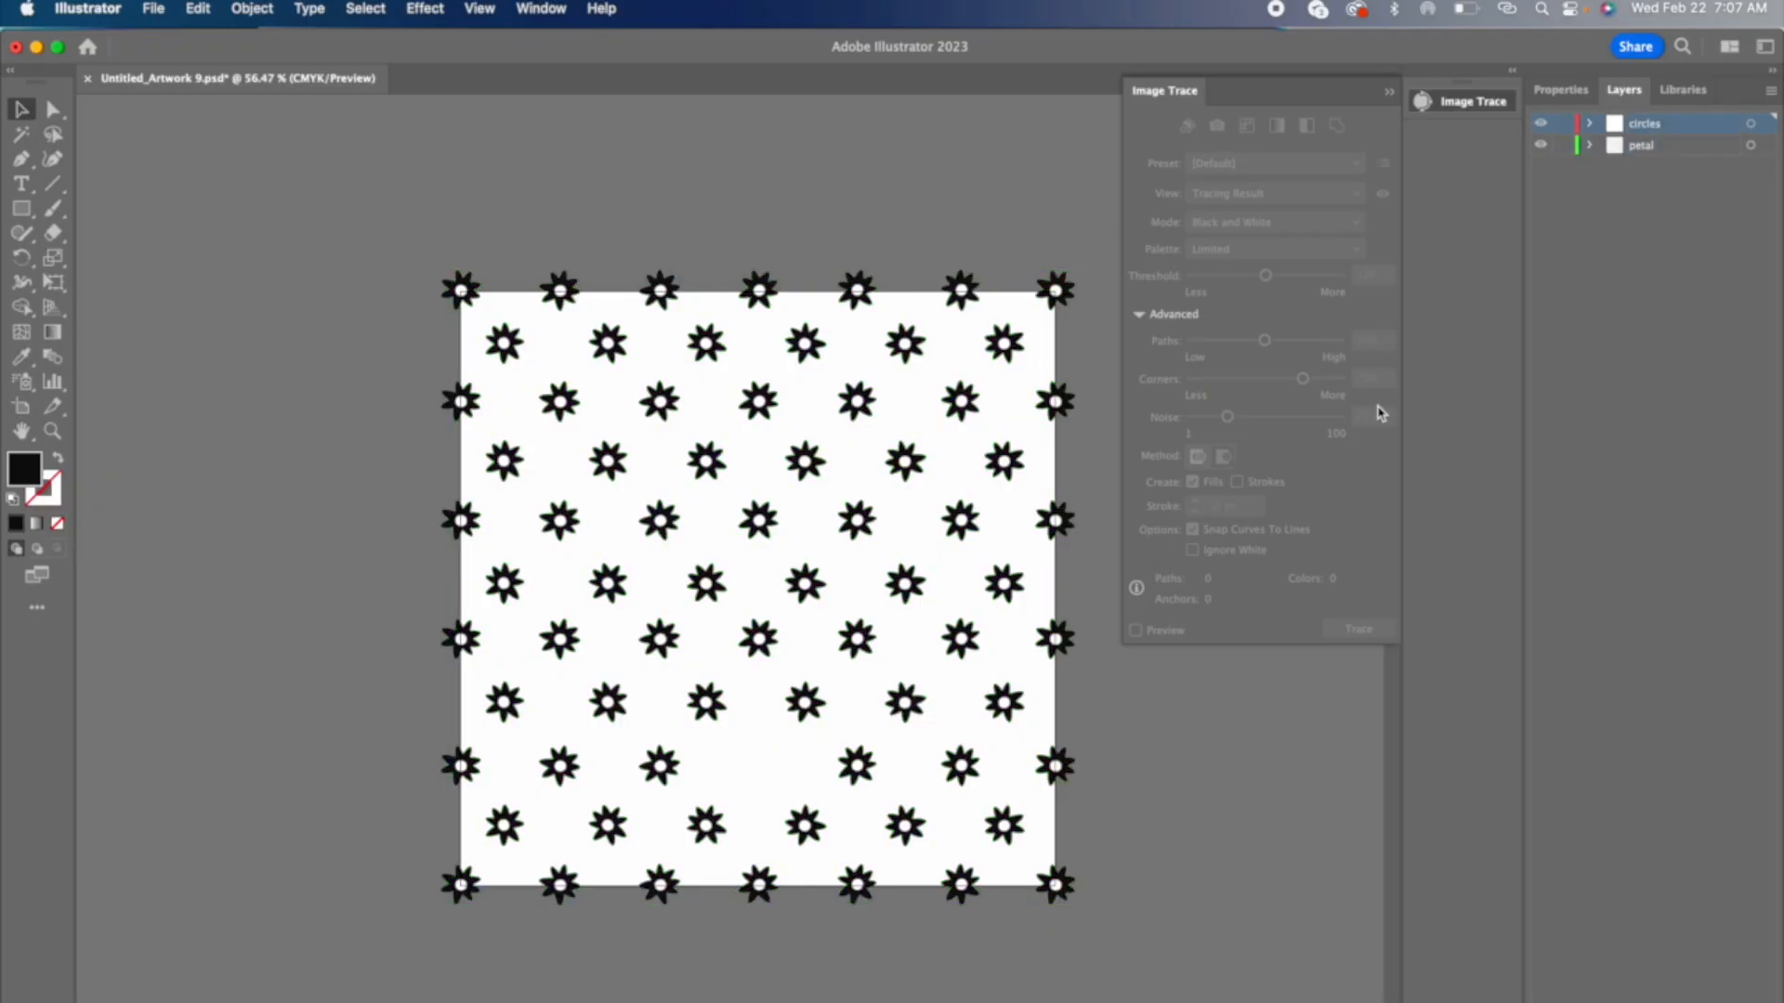
pyautogui.press('cmd+z')
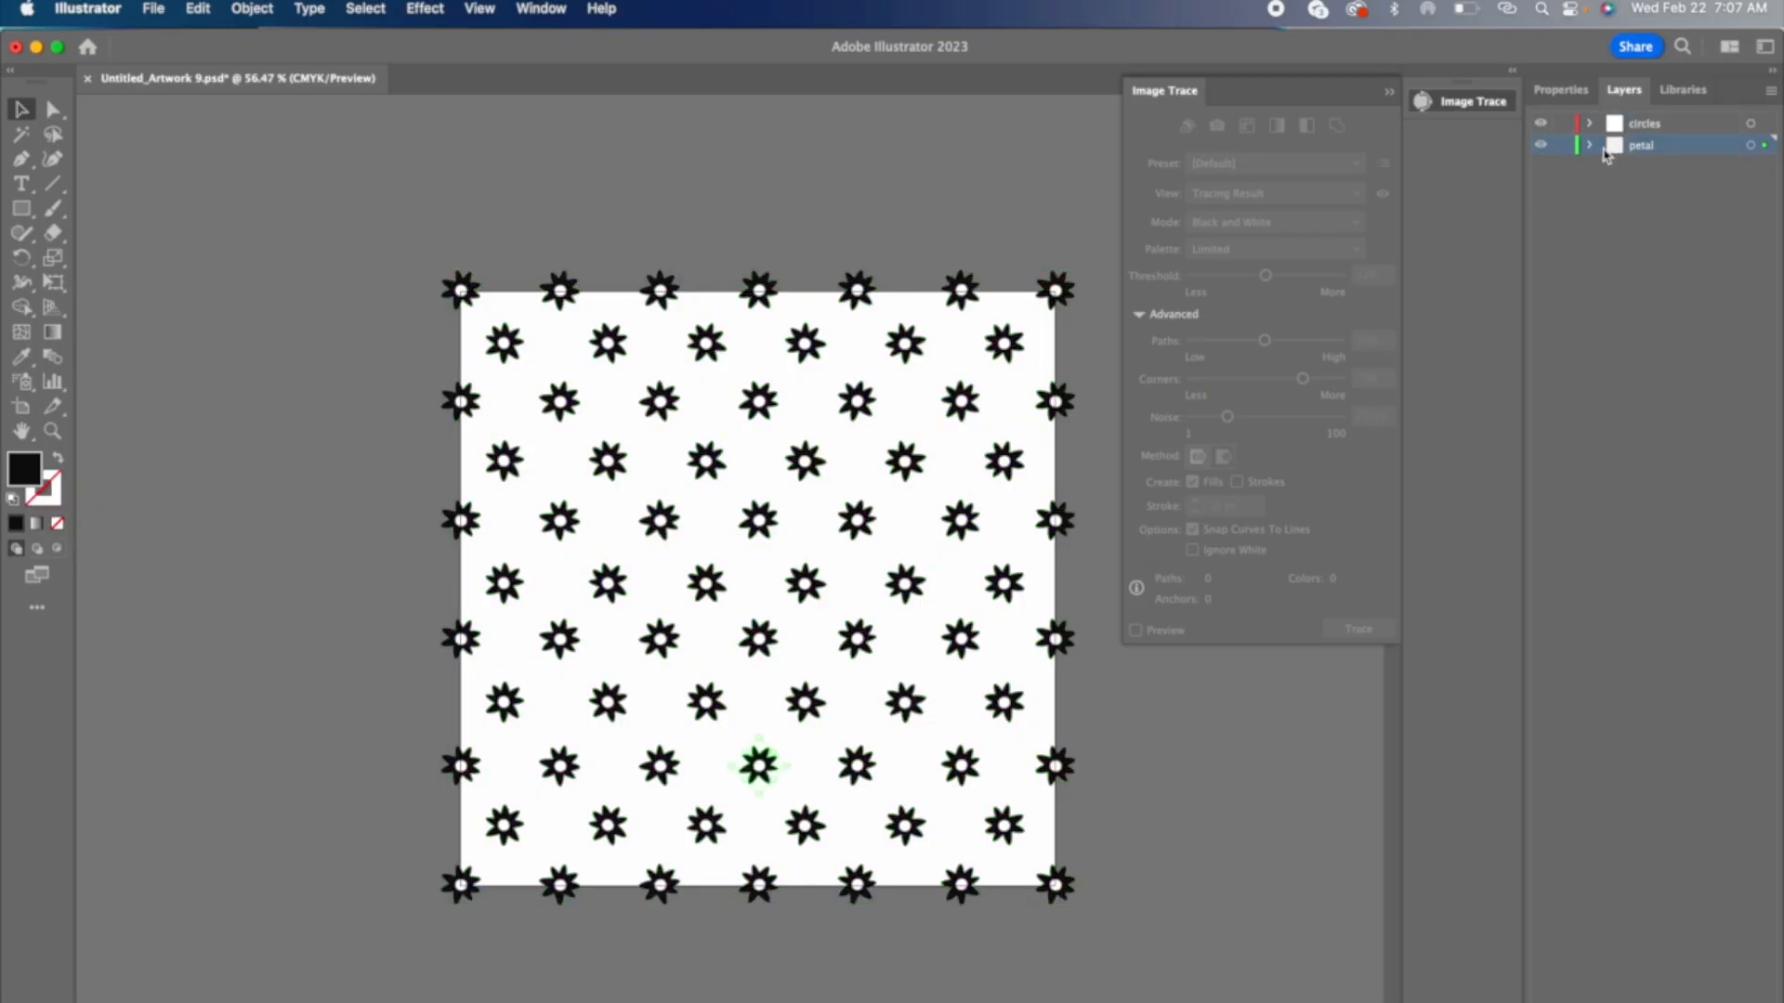
pyautogui.click(1541, 146)
pyautogui.click(1540, 146)
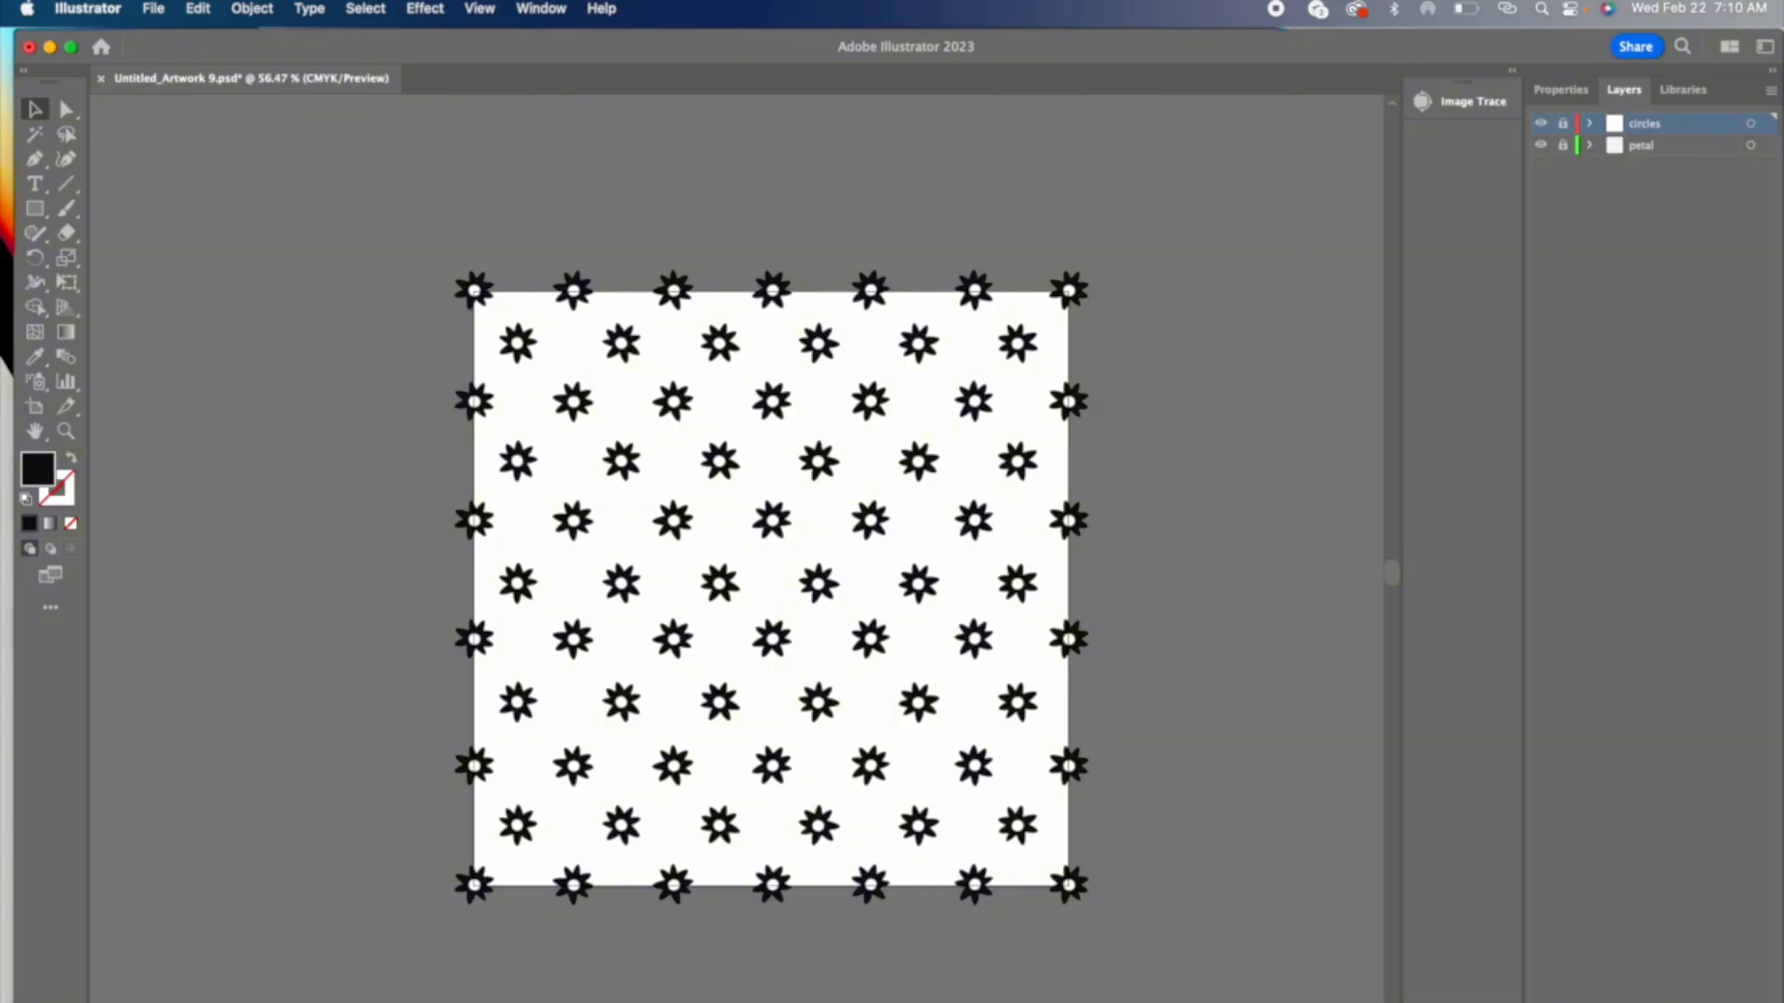
# Step: Create a new layer above the circles layer and name it temporary
pyautogui.press('super+l')
pyautogui.doubleClick(1661, 122)
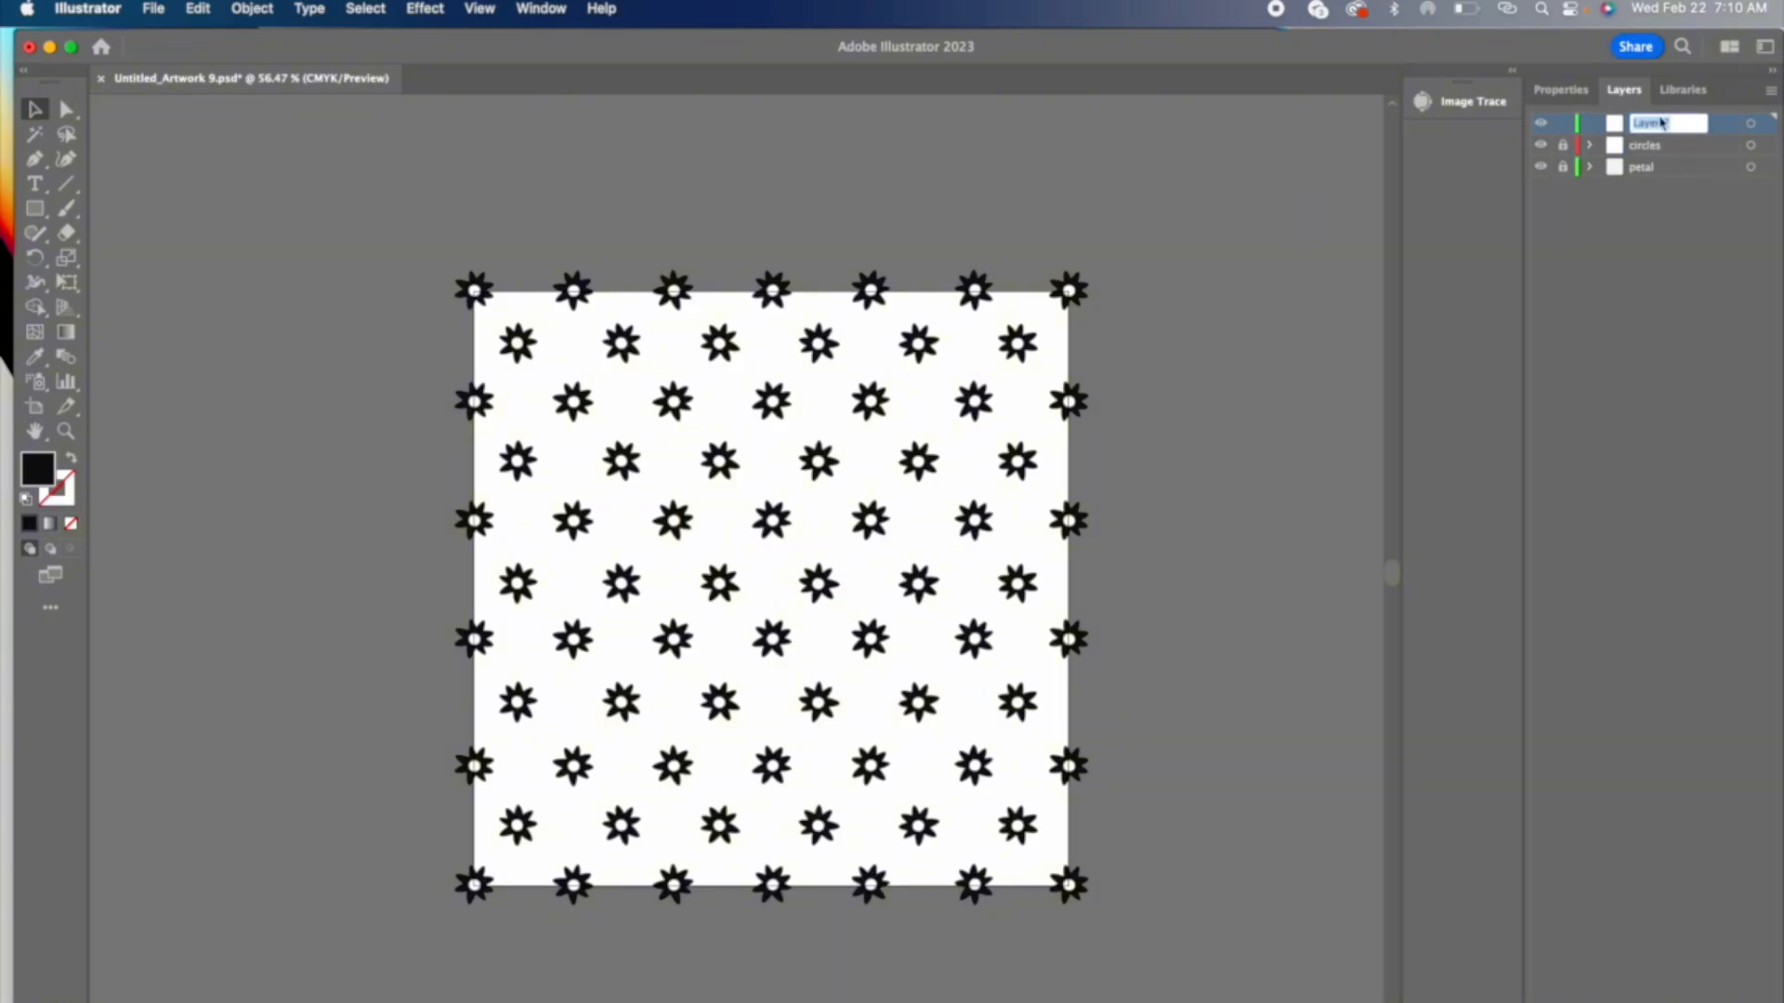
pyautogui.write('temporary')
pyautogui.press('Return')
# Step: Place the Color Story palette image above the artboard on the temporary layer and embed it
pyautogui.click(155, 8)
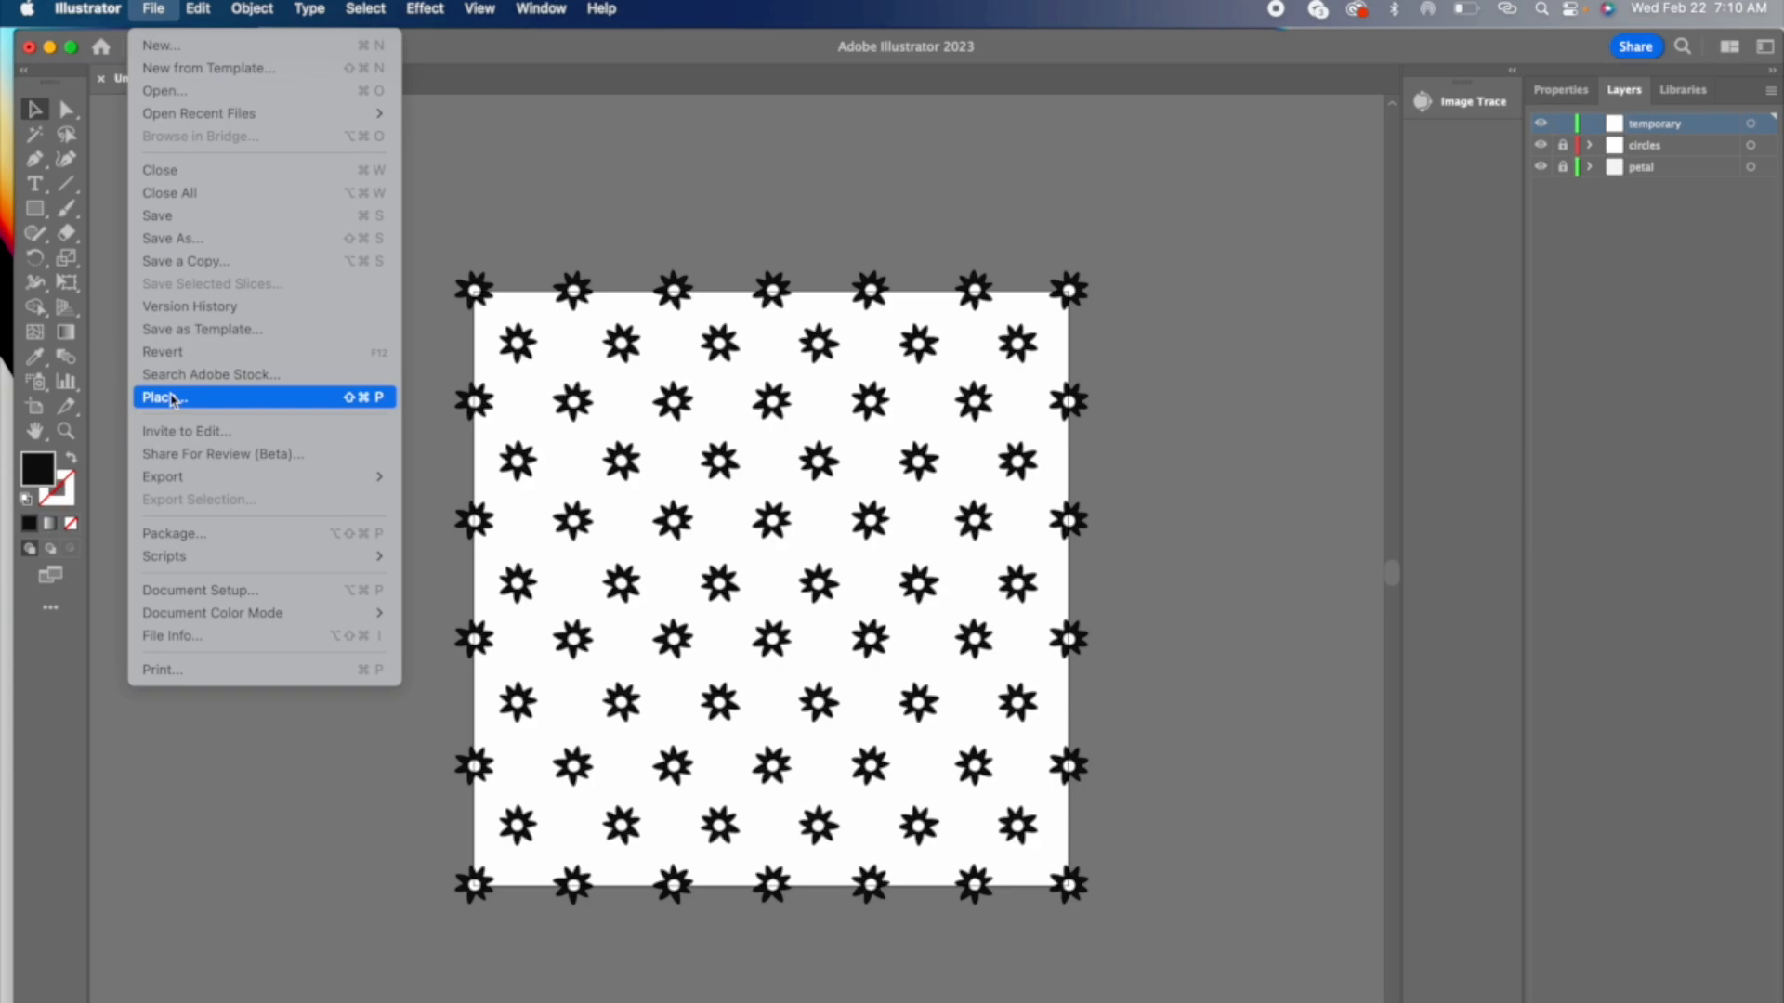
pyautogui.click(172, 399)
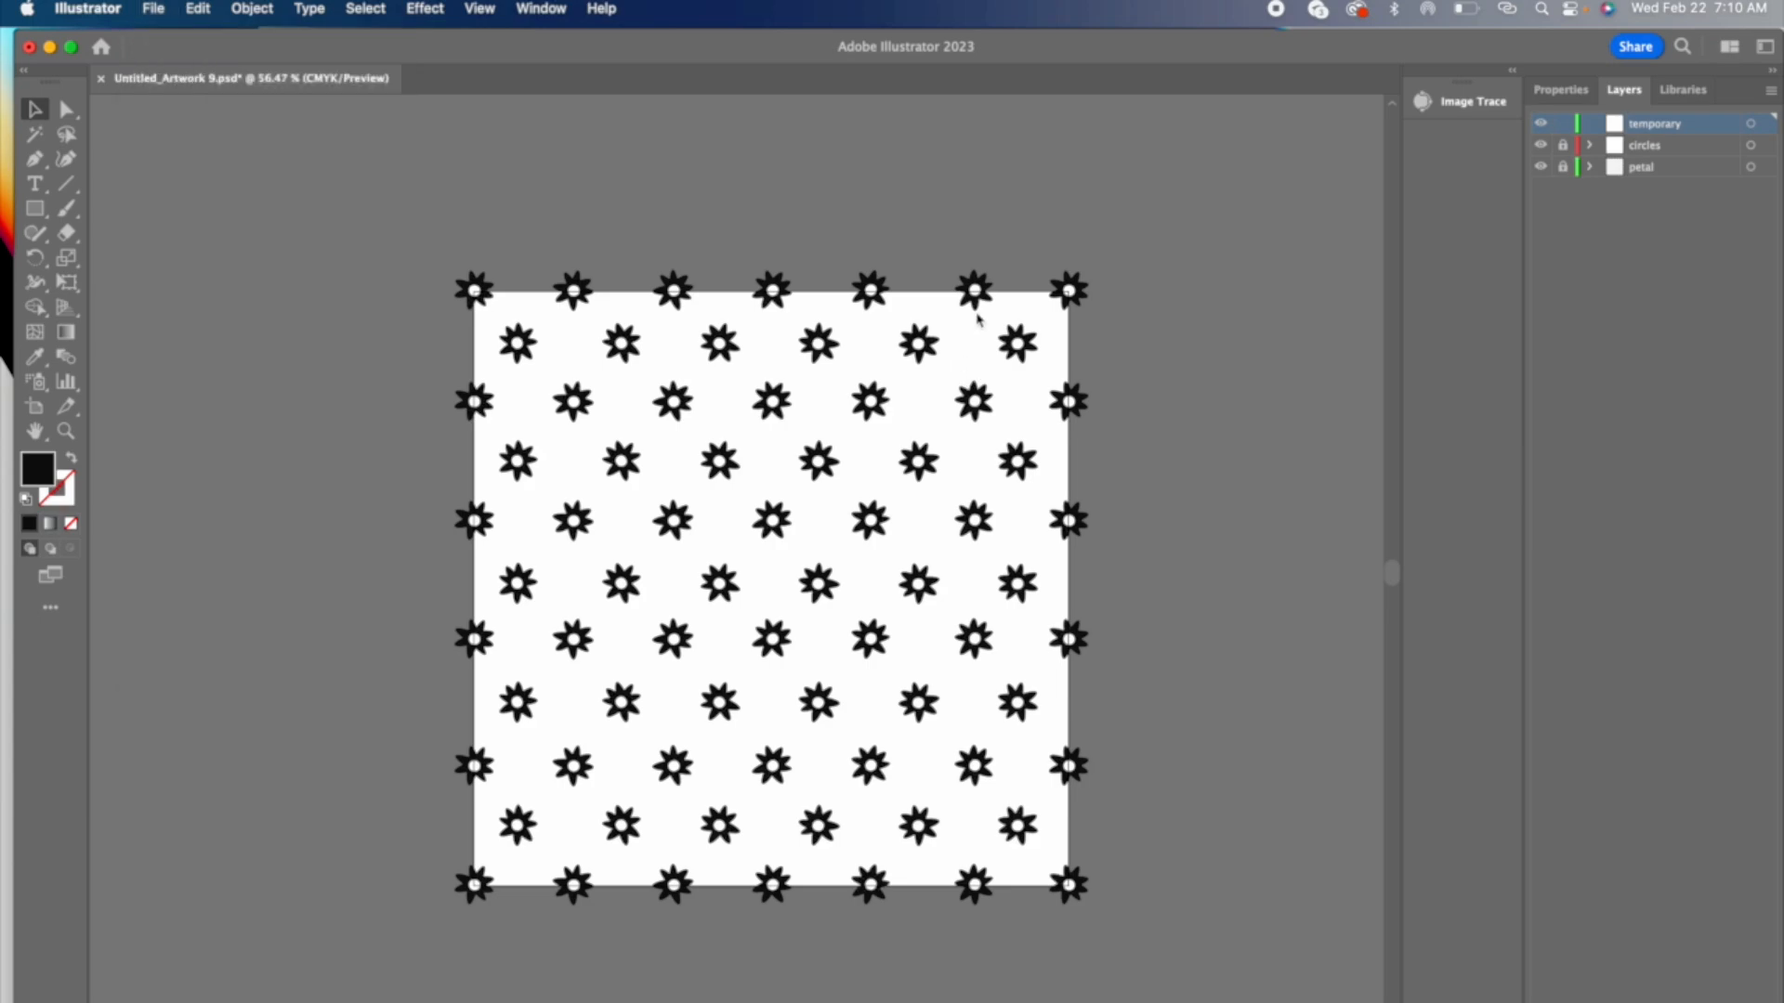
pyautogui.click(1372, 884)
pyautogui.click(622, 153)
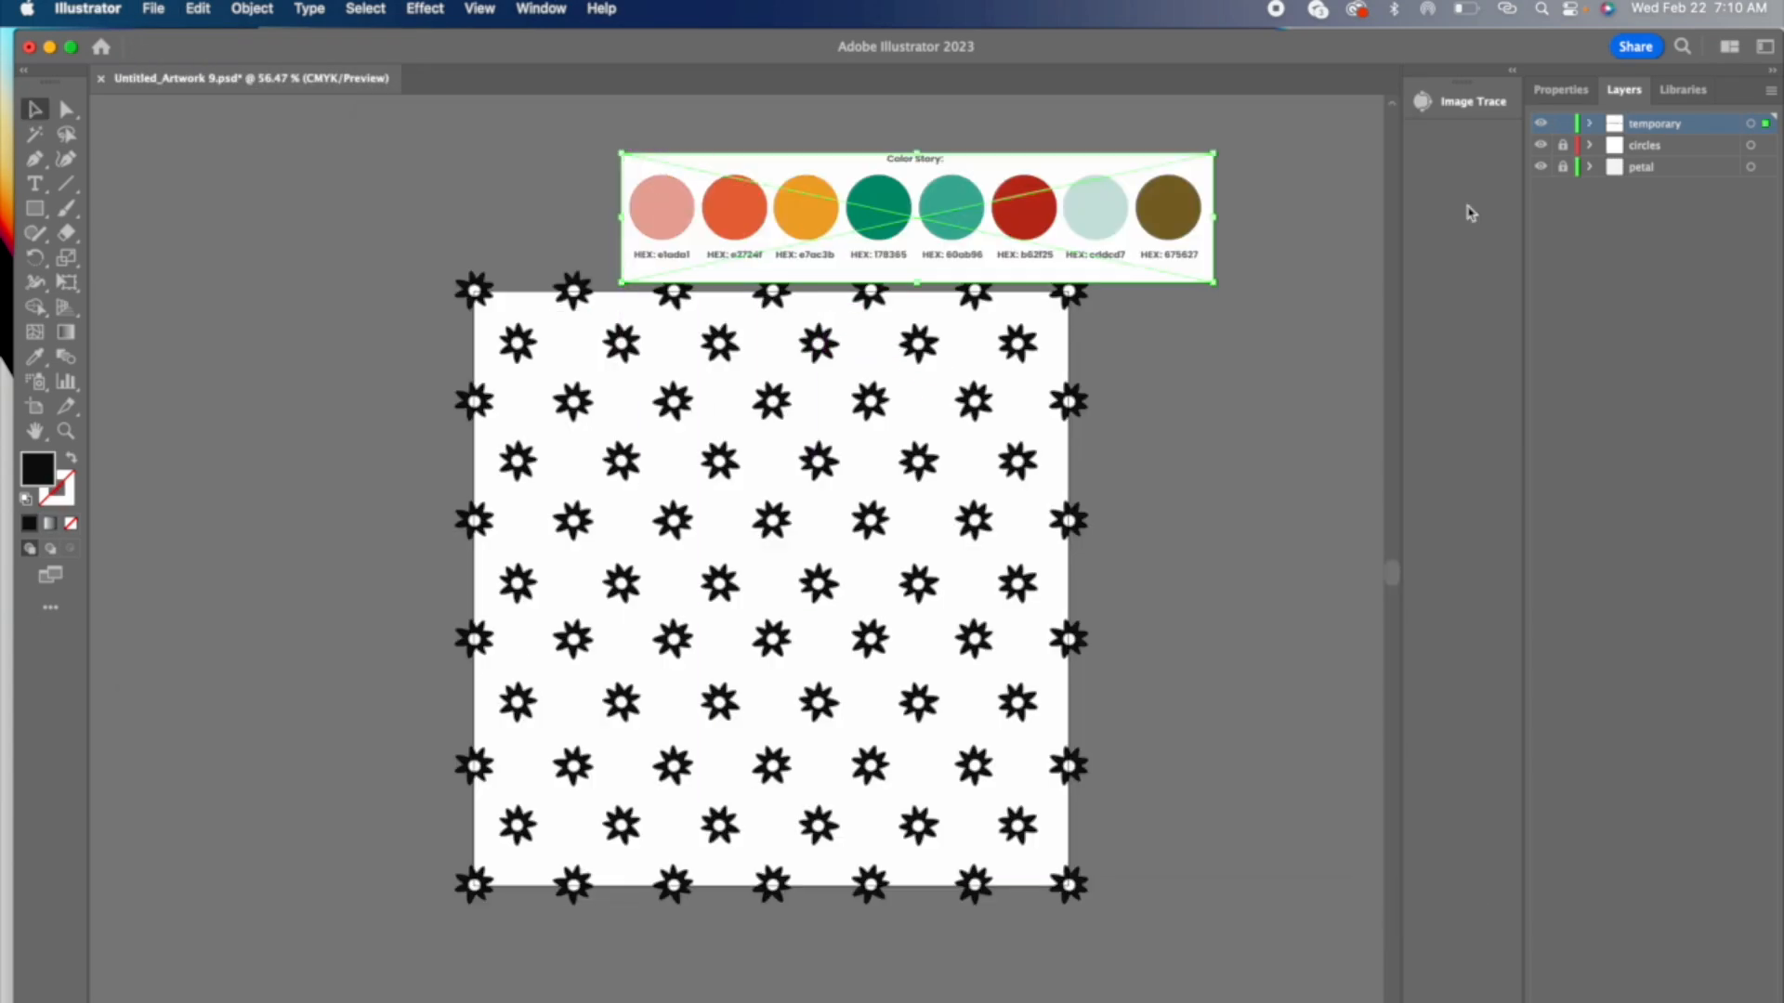
pyautogui.click(1561, 90)
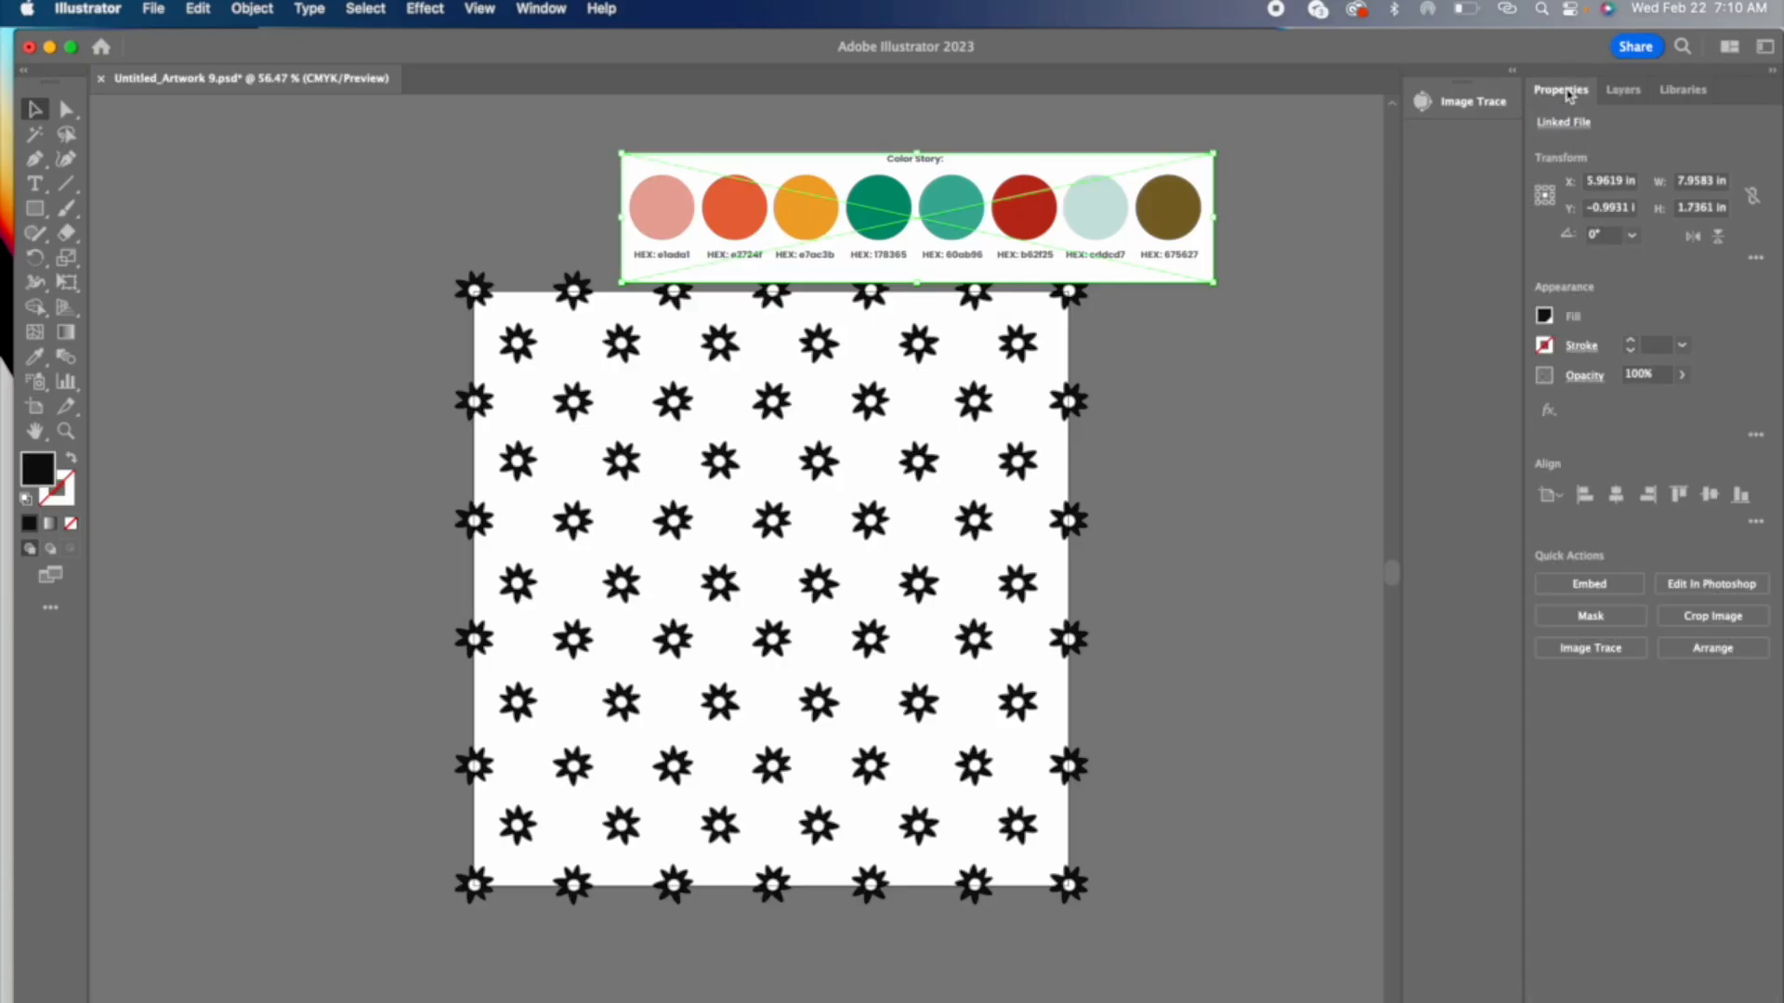
pyautogui.click(1610, 592)
pyautogui.click(1048, 598)
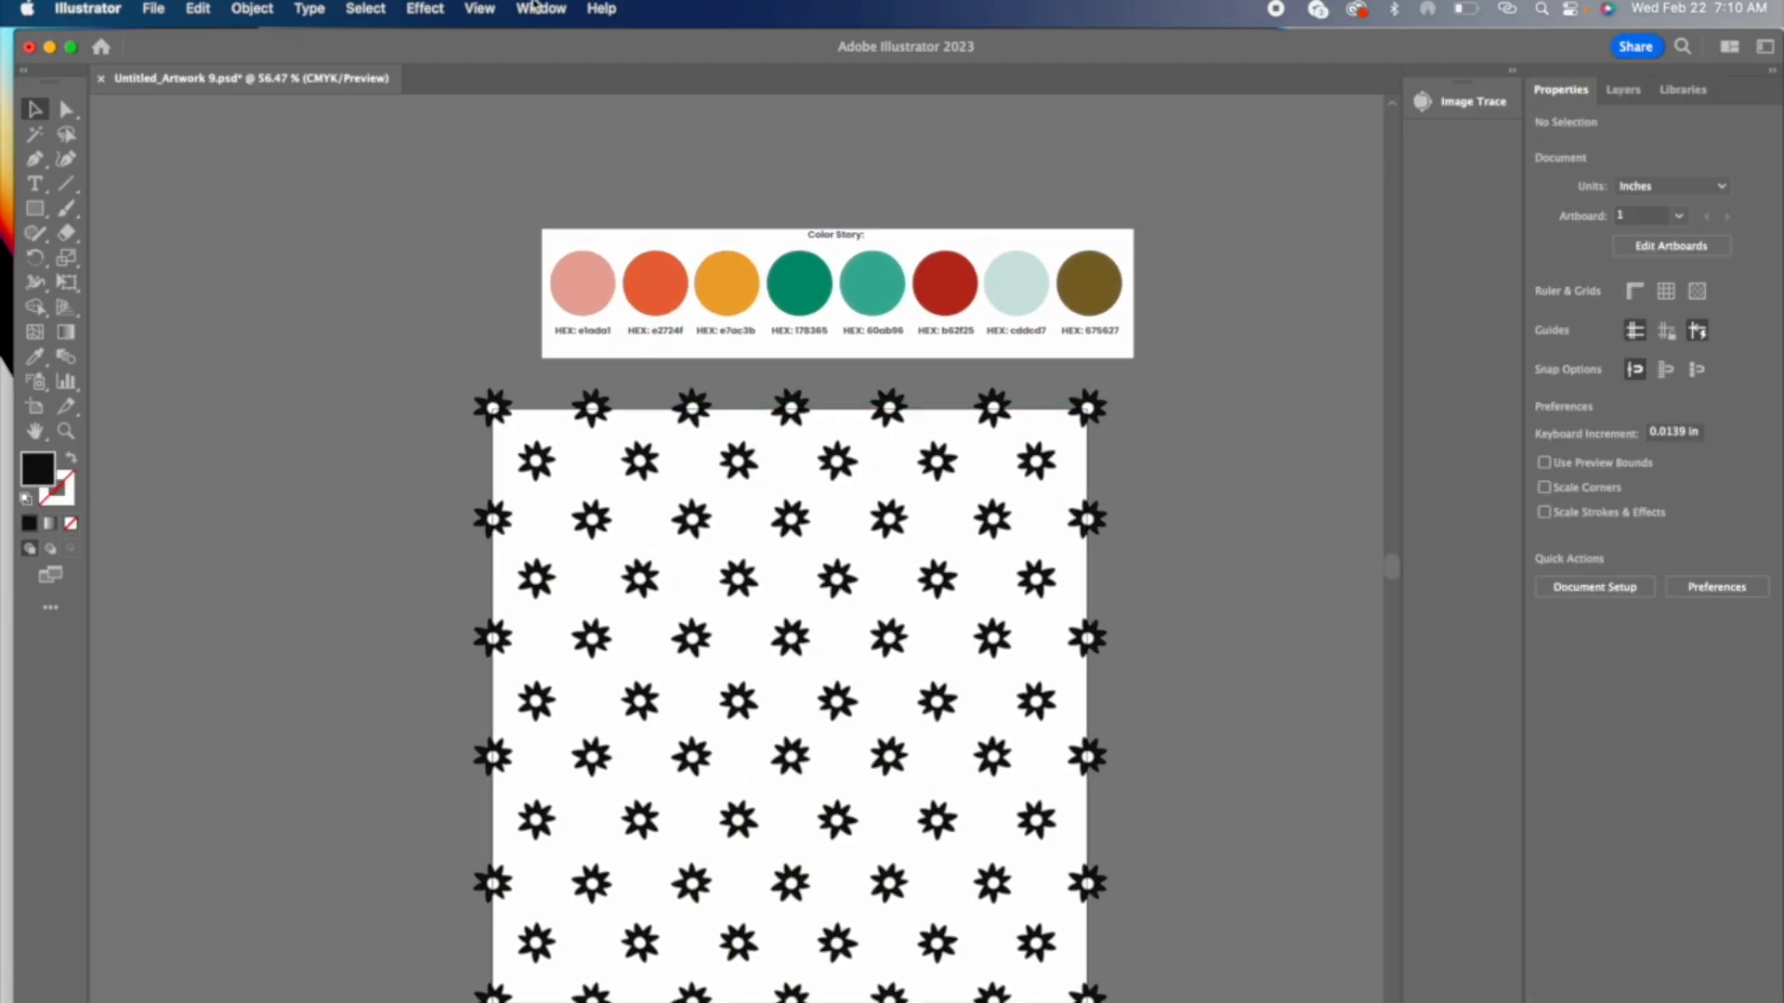
# Step: Open the document swatches in their own floating panel beside the palette image
pyautogui.click(538, 10)
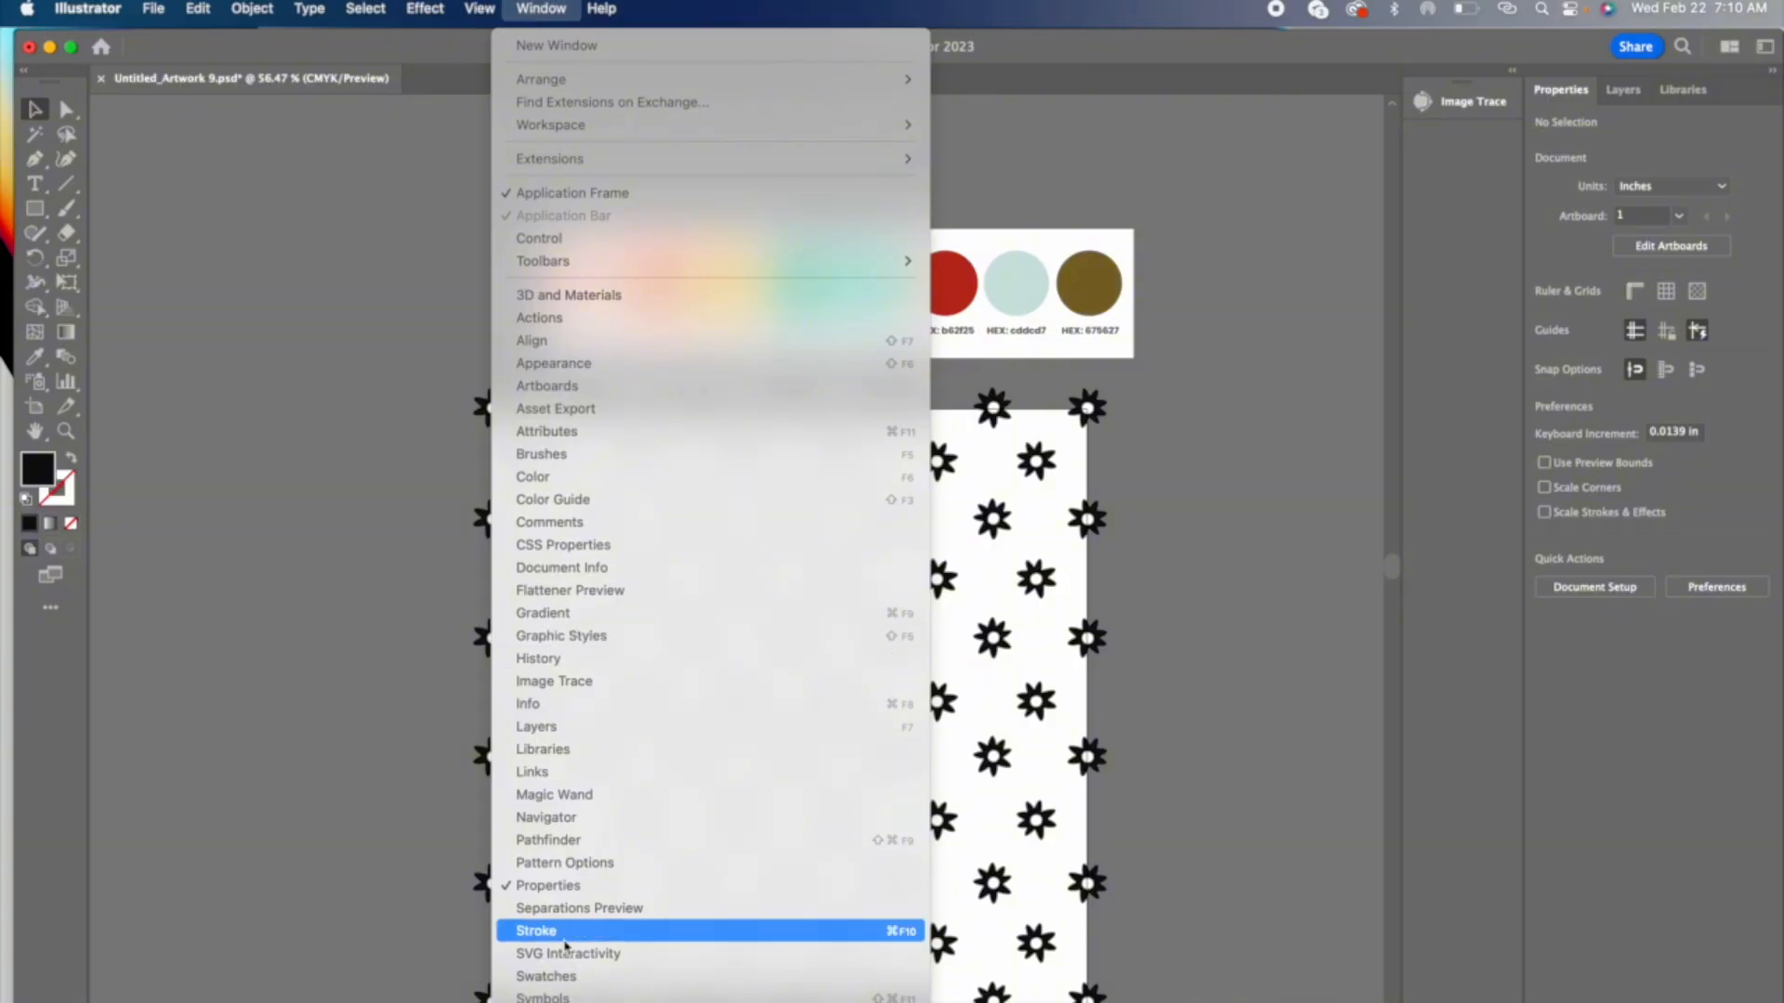
pyautogui.click(566, 977)
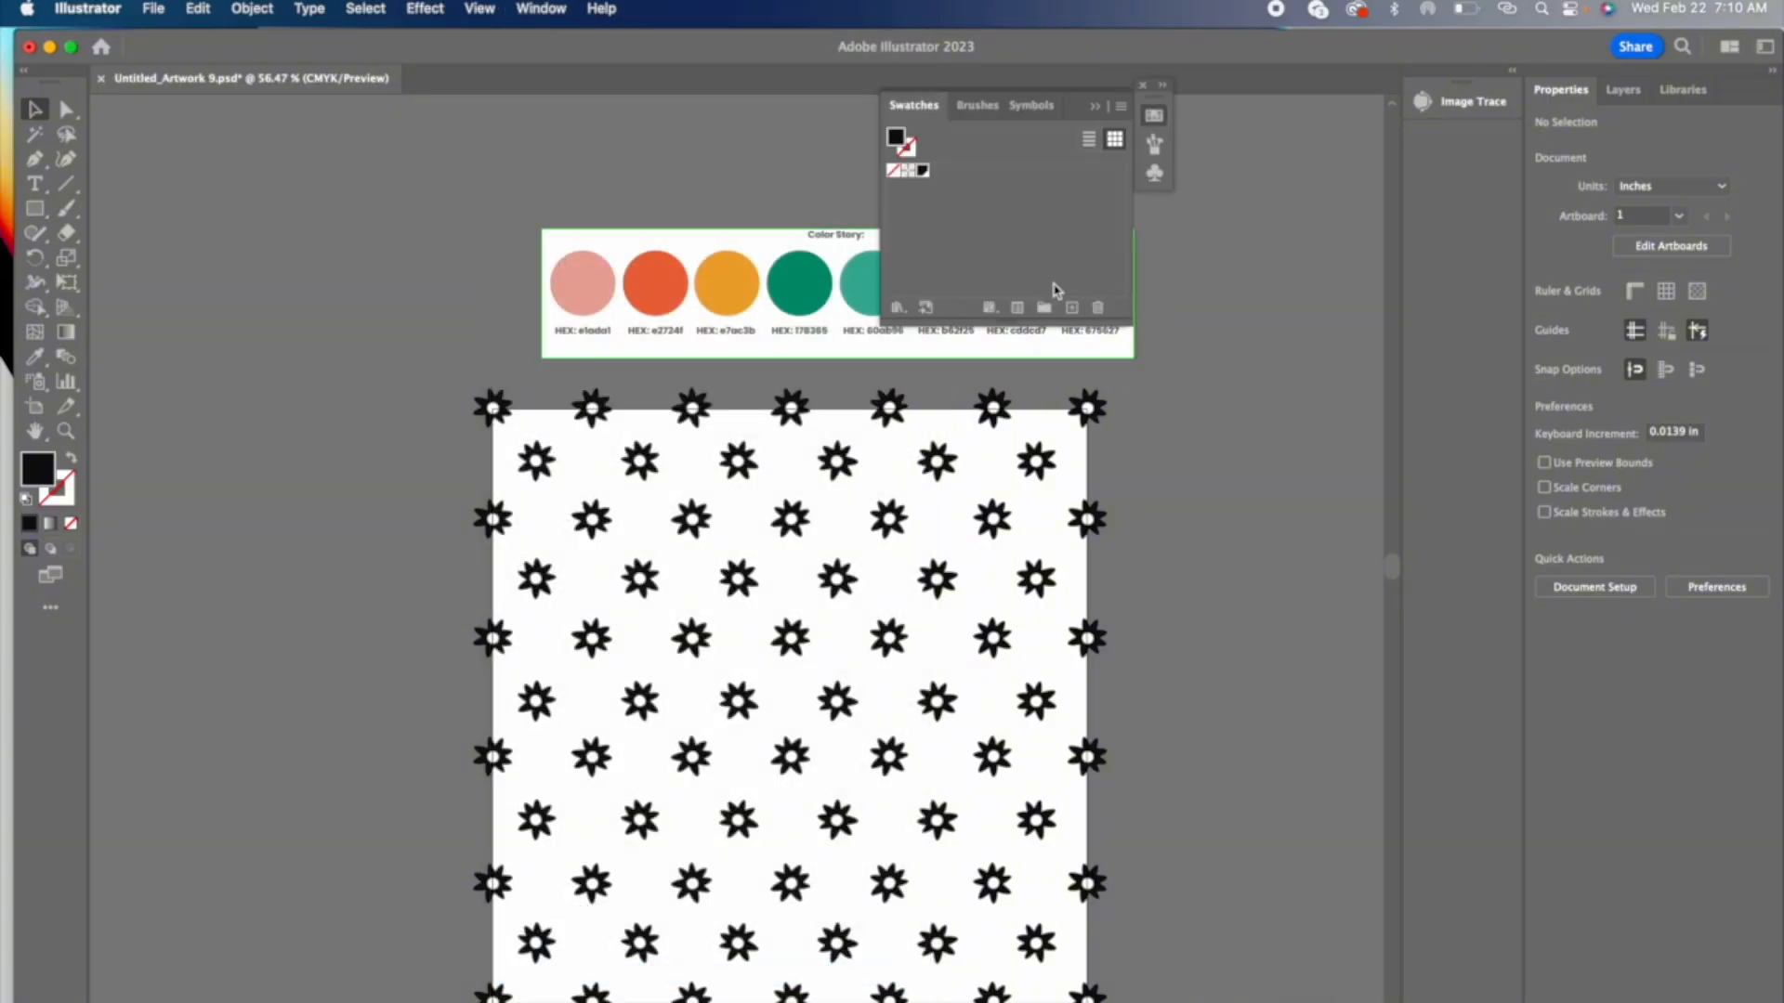
pyautogui.moveTo(948, 104); pyautogui.dragTo(1199, 82)
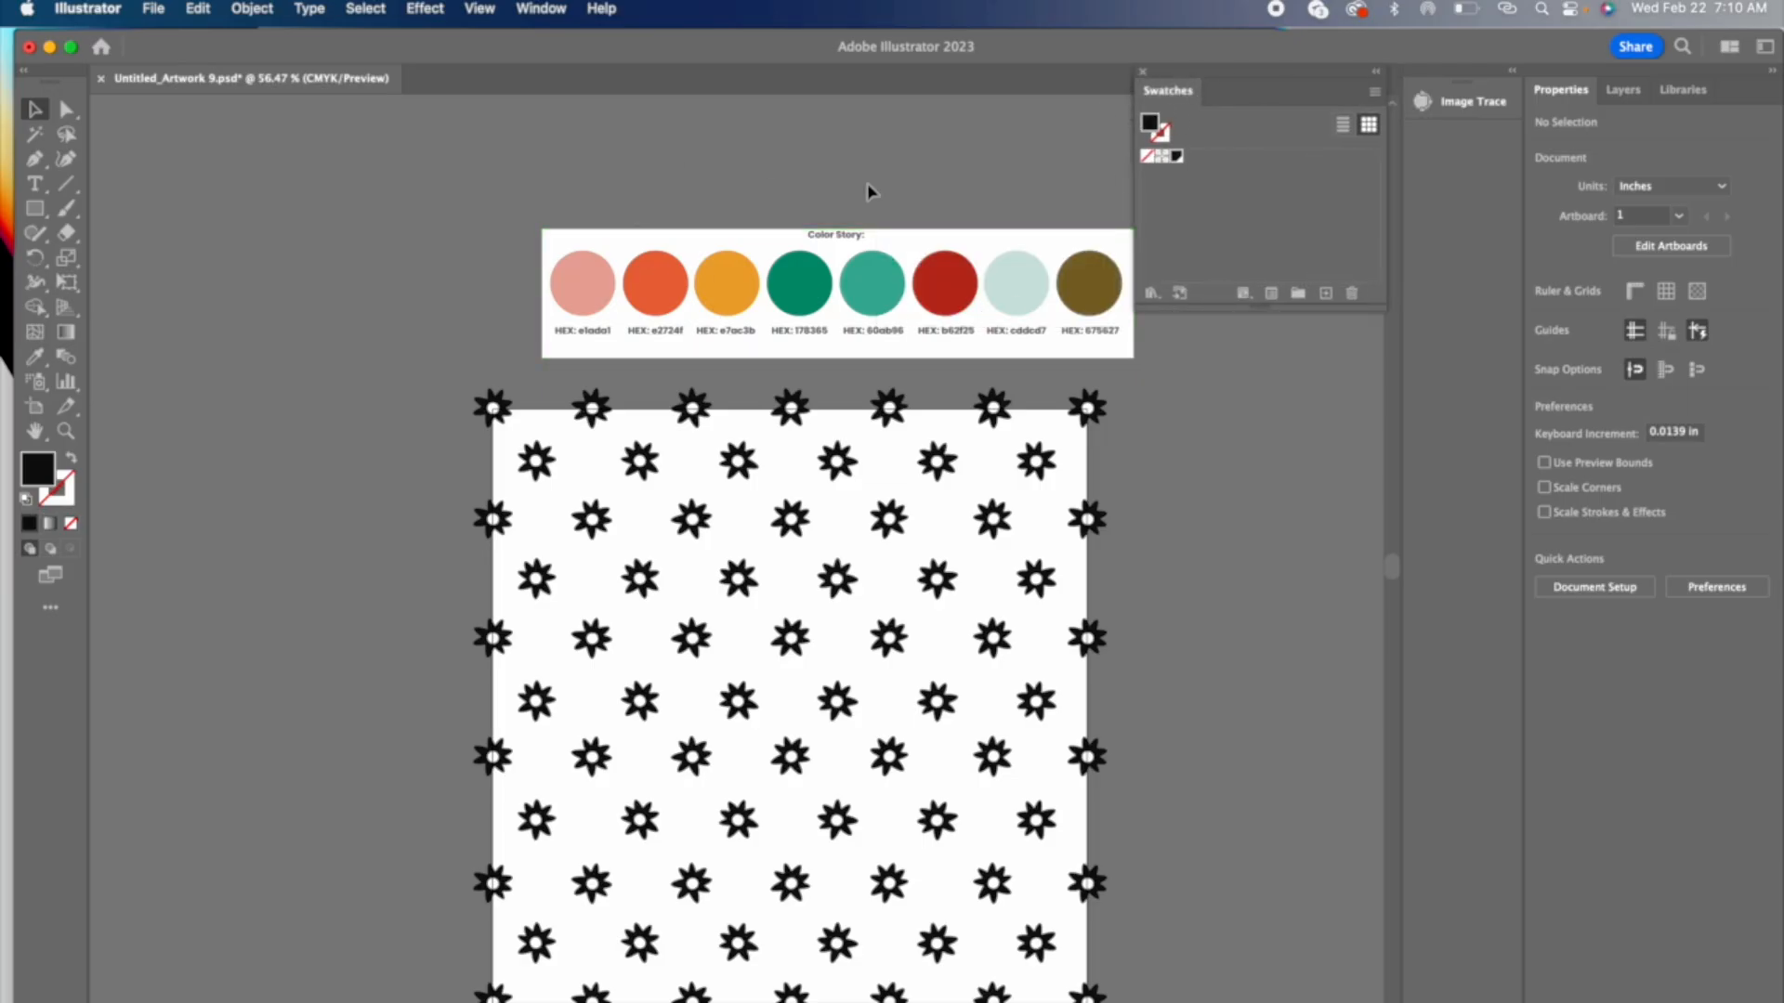
# Step: Sample the pink, orange and yellow circles of the palette with the Eyedropper and save them as swatches
pyautogui.click(35, 359)
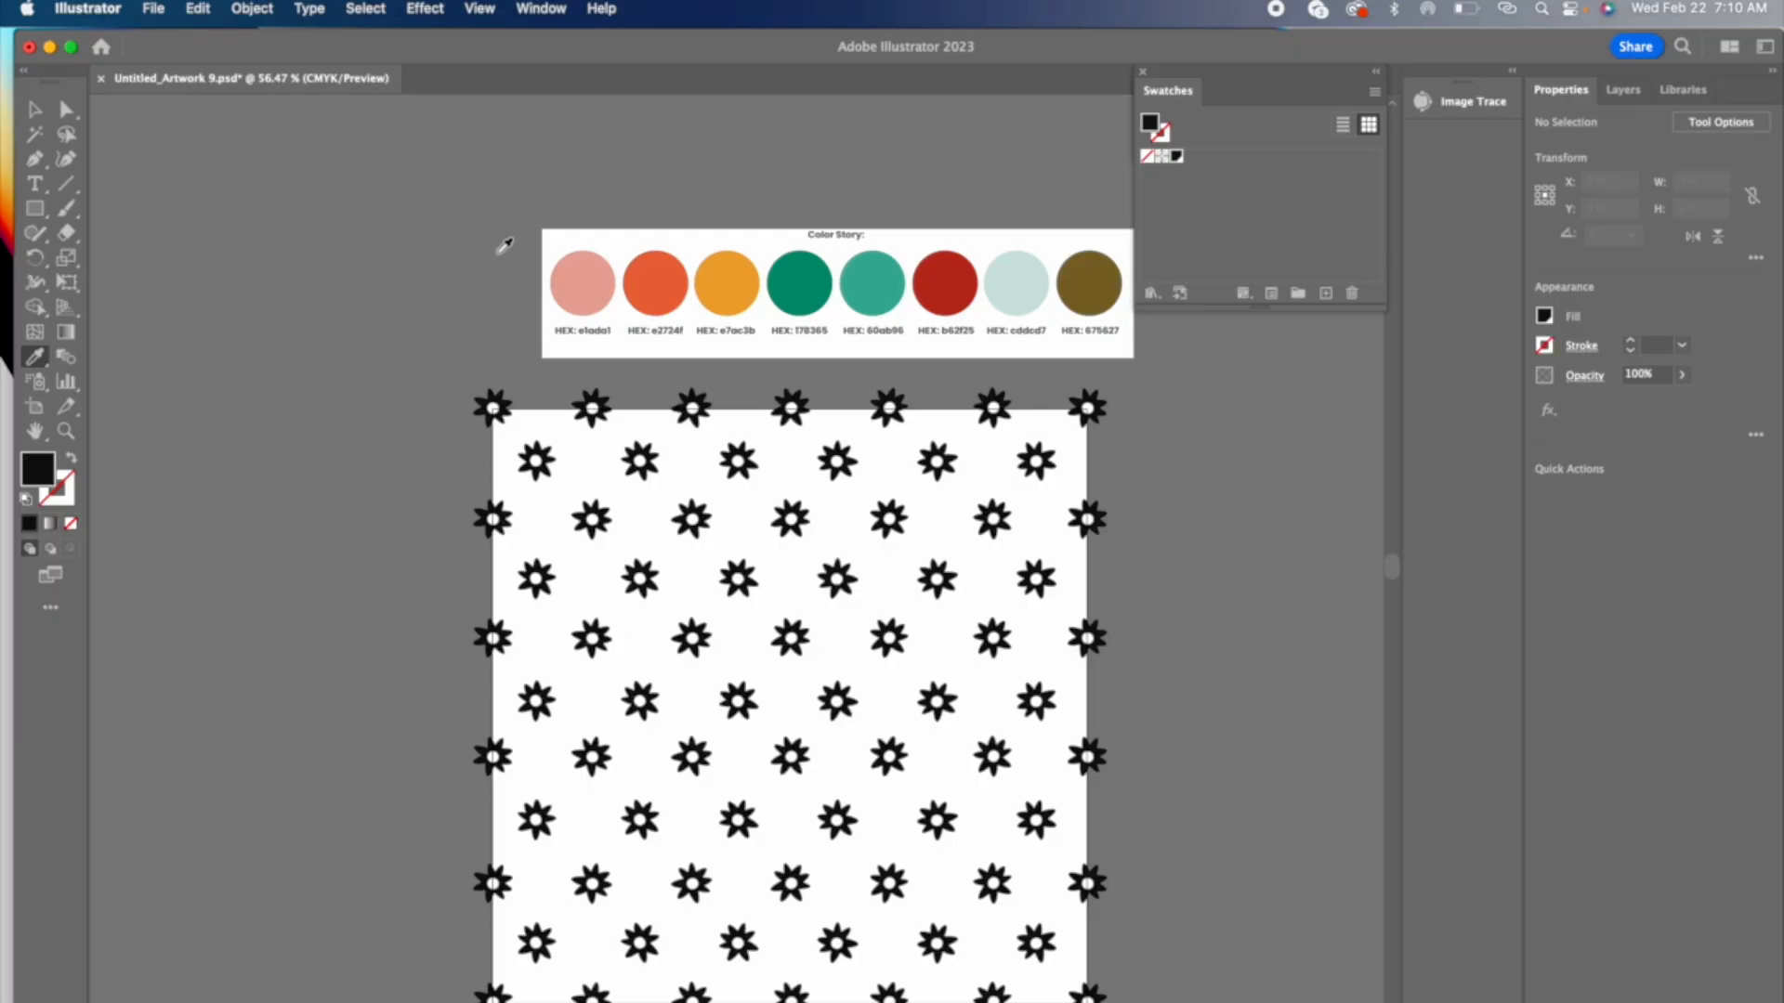
pyautogui.click(586, 277)
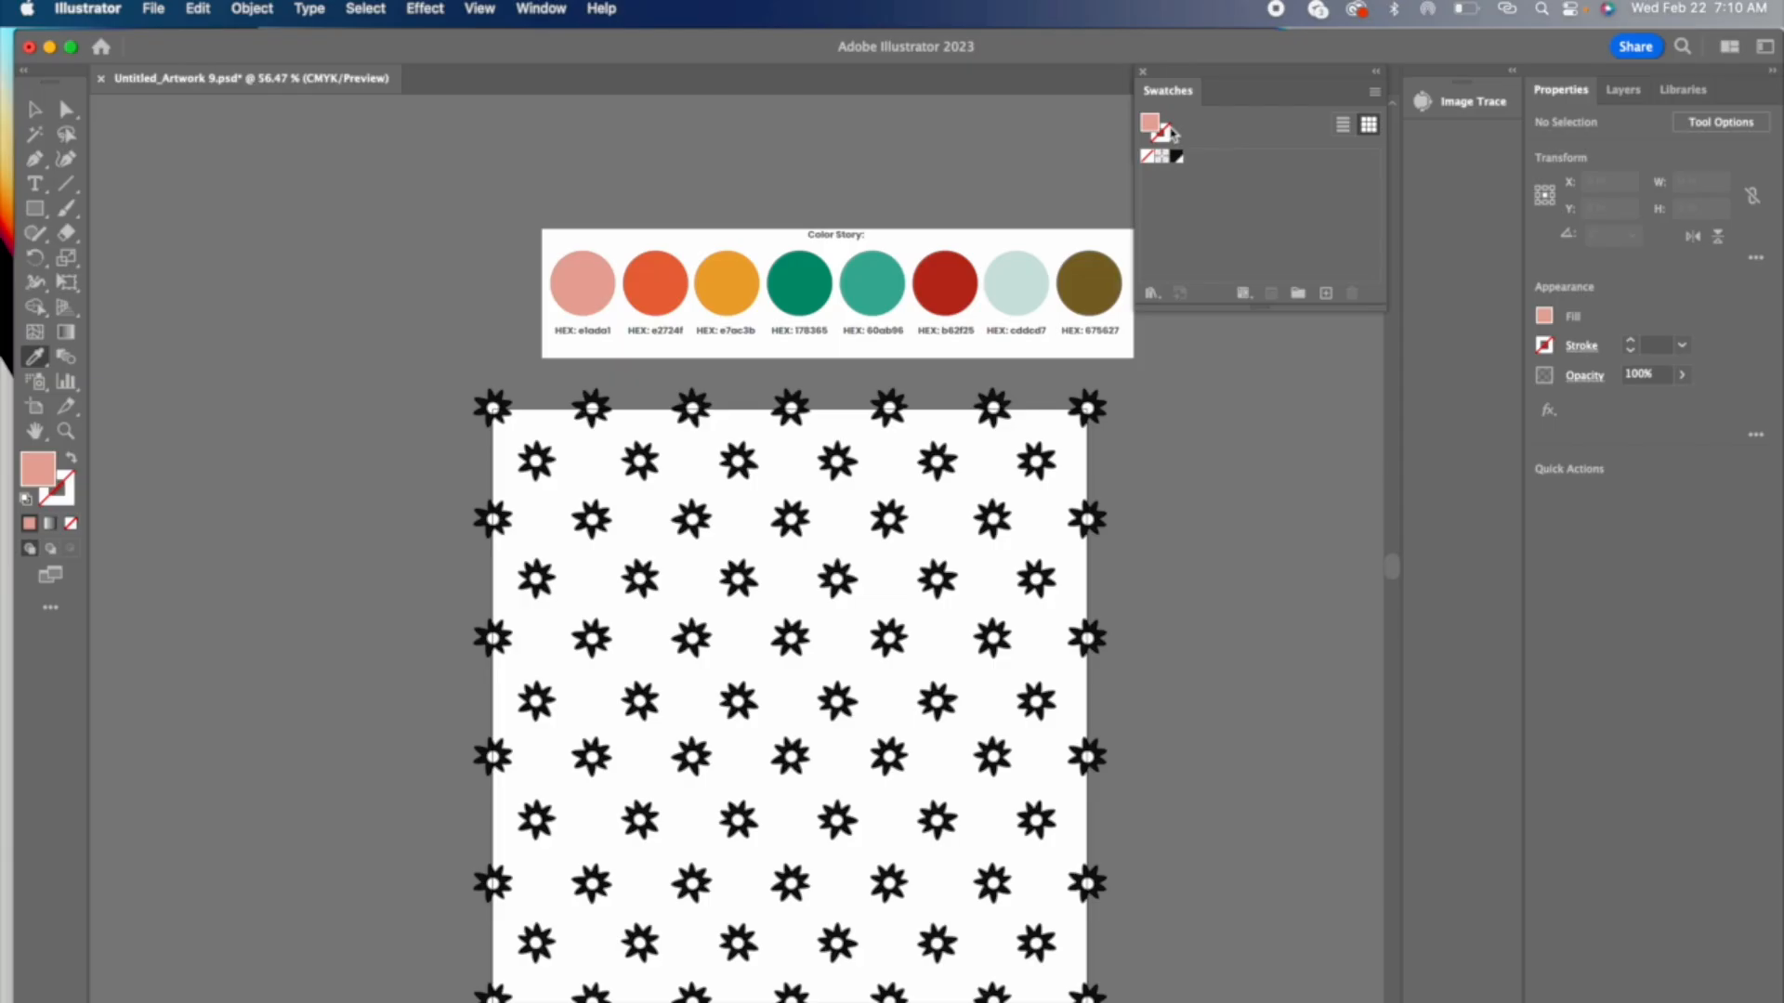
pyautogui.moveTo(1152, 123); pyautogui.dragTo(1217, 172)
pyautogui.click(661, 279)
pyautogui.moveTo(1155, 131); pyautogui.dragTo(1251, 167)
pyautogui.click(748, 286)
# Step: Sample the palette's dark green, teal, red, pale blue-green and olive circles and add each color as a swatch
pyautogui.click(820, 262)
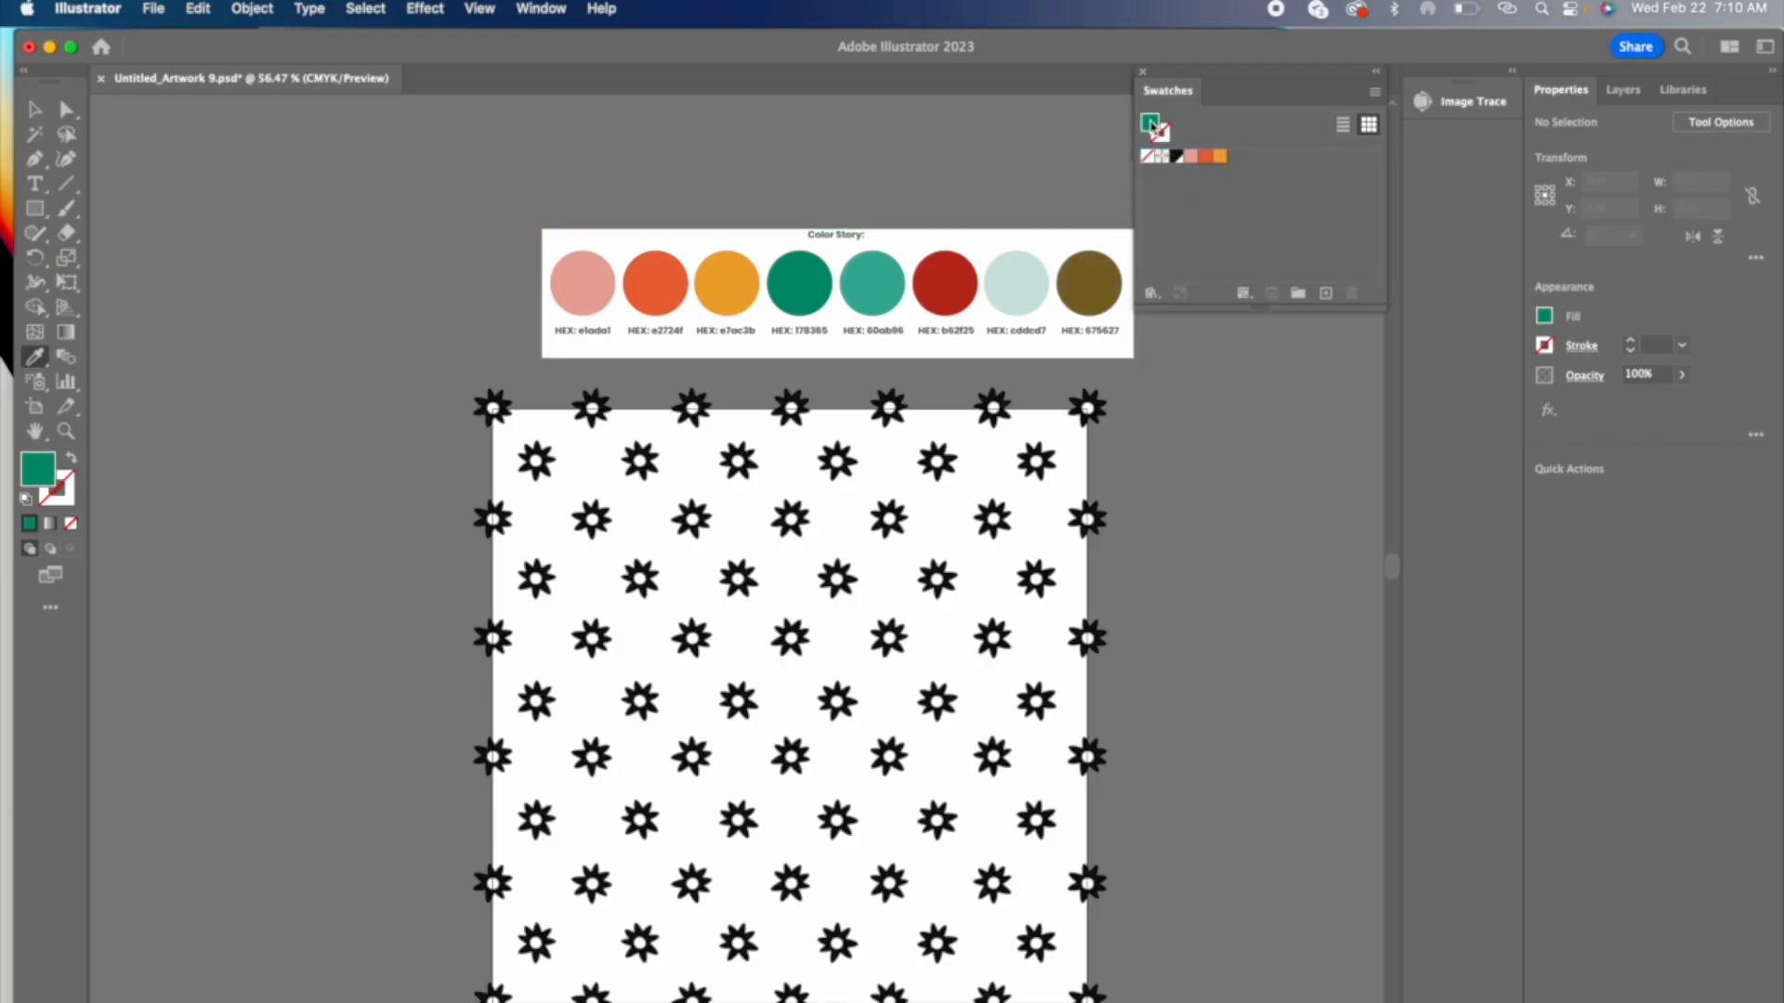
pyautogui.moveTo(1153, 126); pyautogui.dragTo(1270, 165)
pyautogui.click(883, 277)
pyautogui.click(952, 279)
pyautogui.moveTo(1151, 125); pyautogui.dragTo(1299, 169)
pyautogui.click(1016, 282)
pyautogui.moveTo(1152, 125); pyautogui.dragTo(1286, 165)
pyautogui.click(1089, 283)
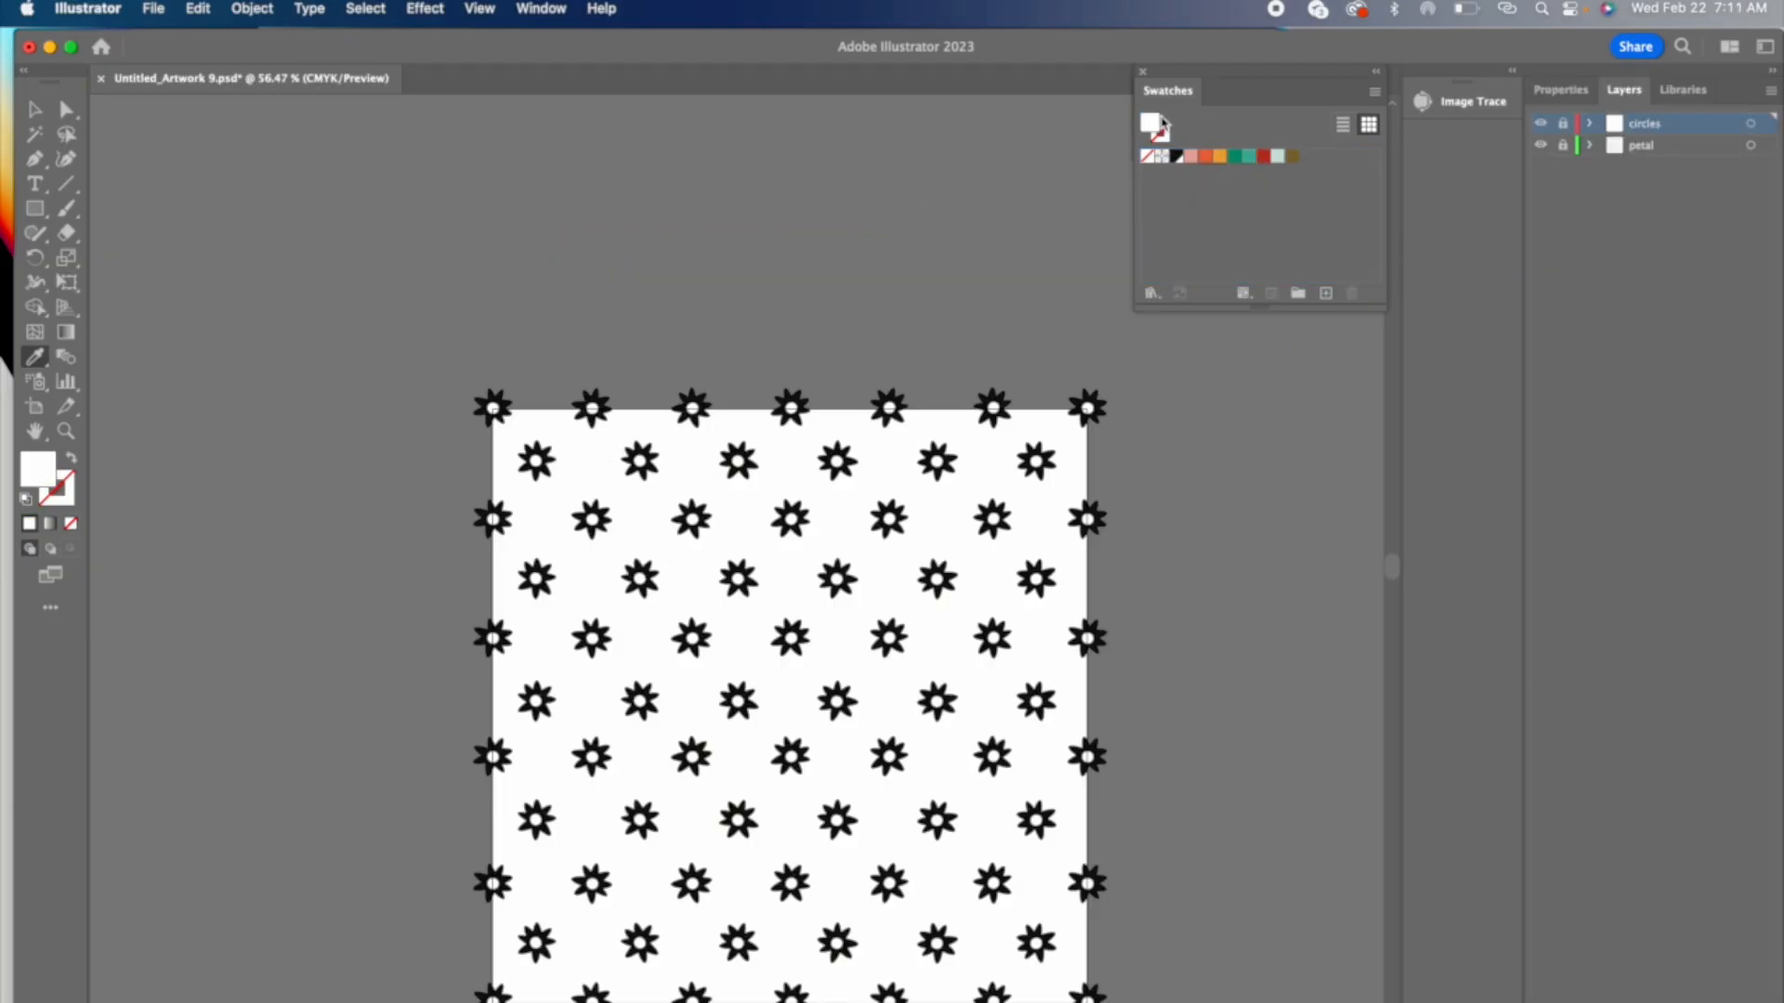
pyautogui.press('v')
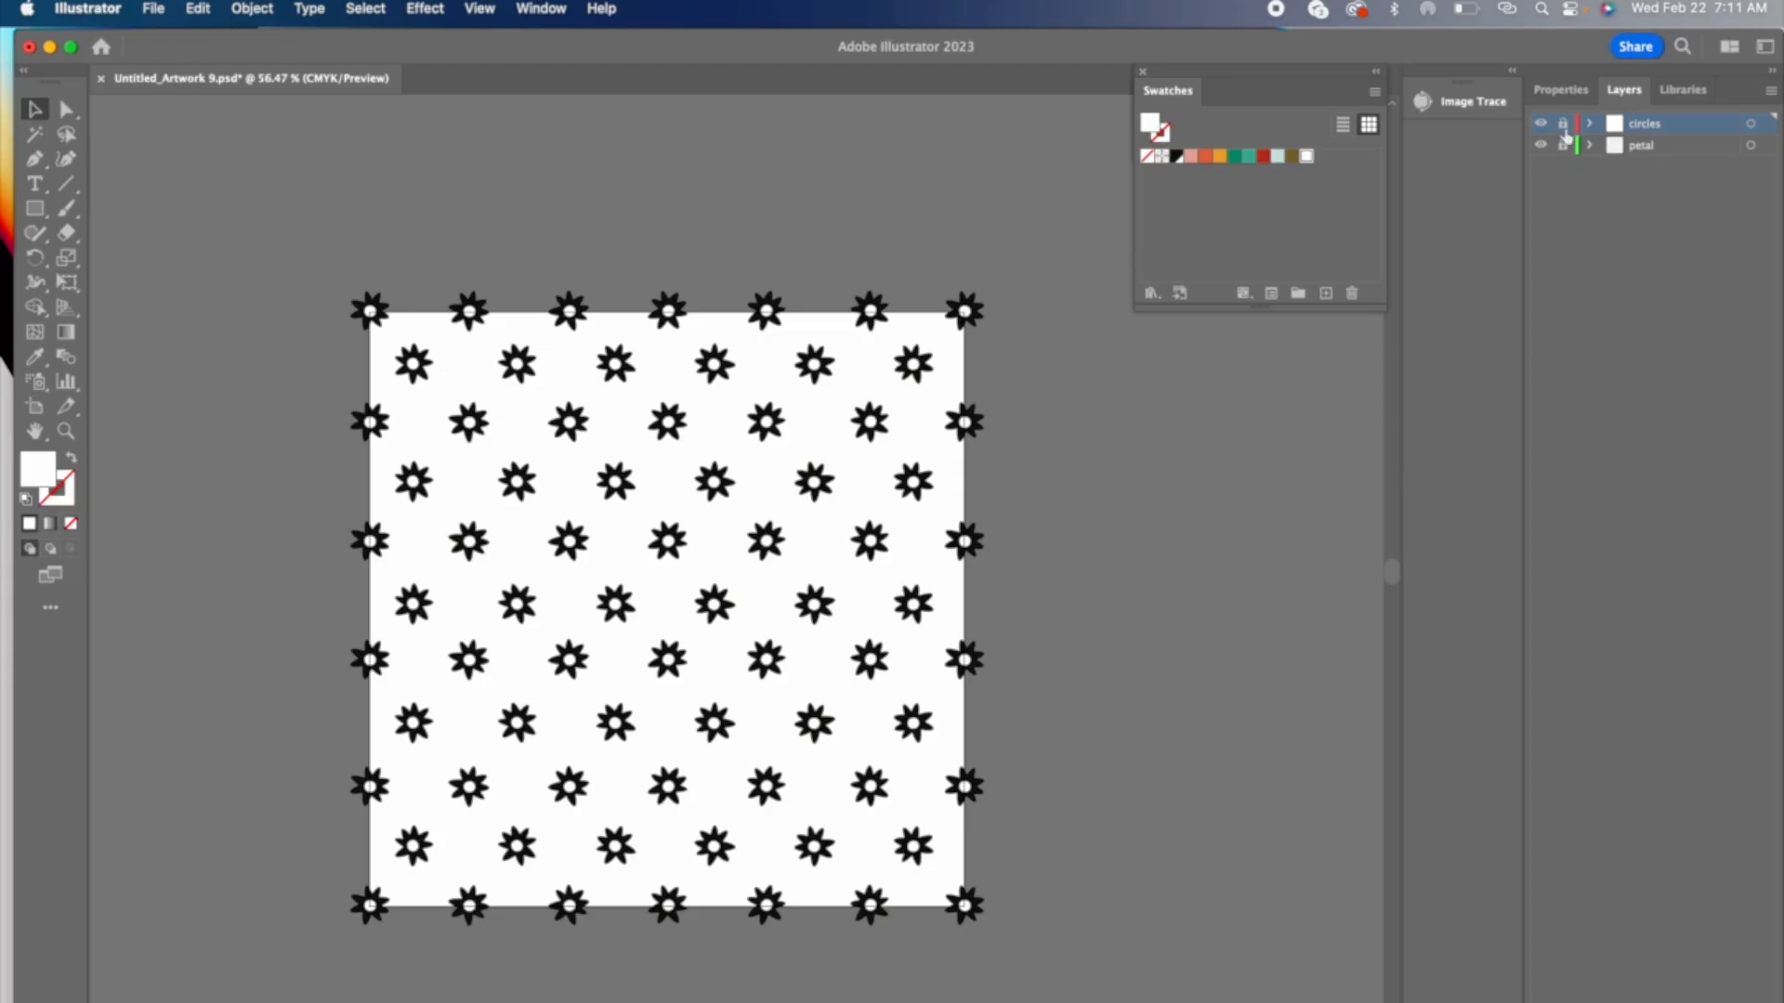
# Step: Unlock the circles layer, fill all the flower centers with the pink swatch, and lock the layer again
pyautogui.click(1562, 126)
pyautogui.press('super+a')
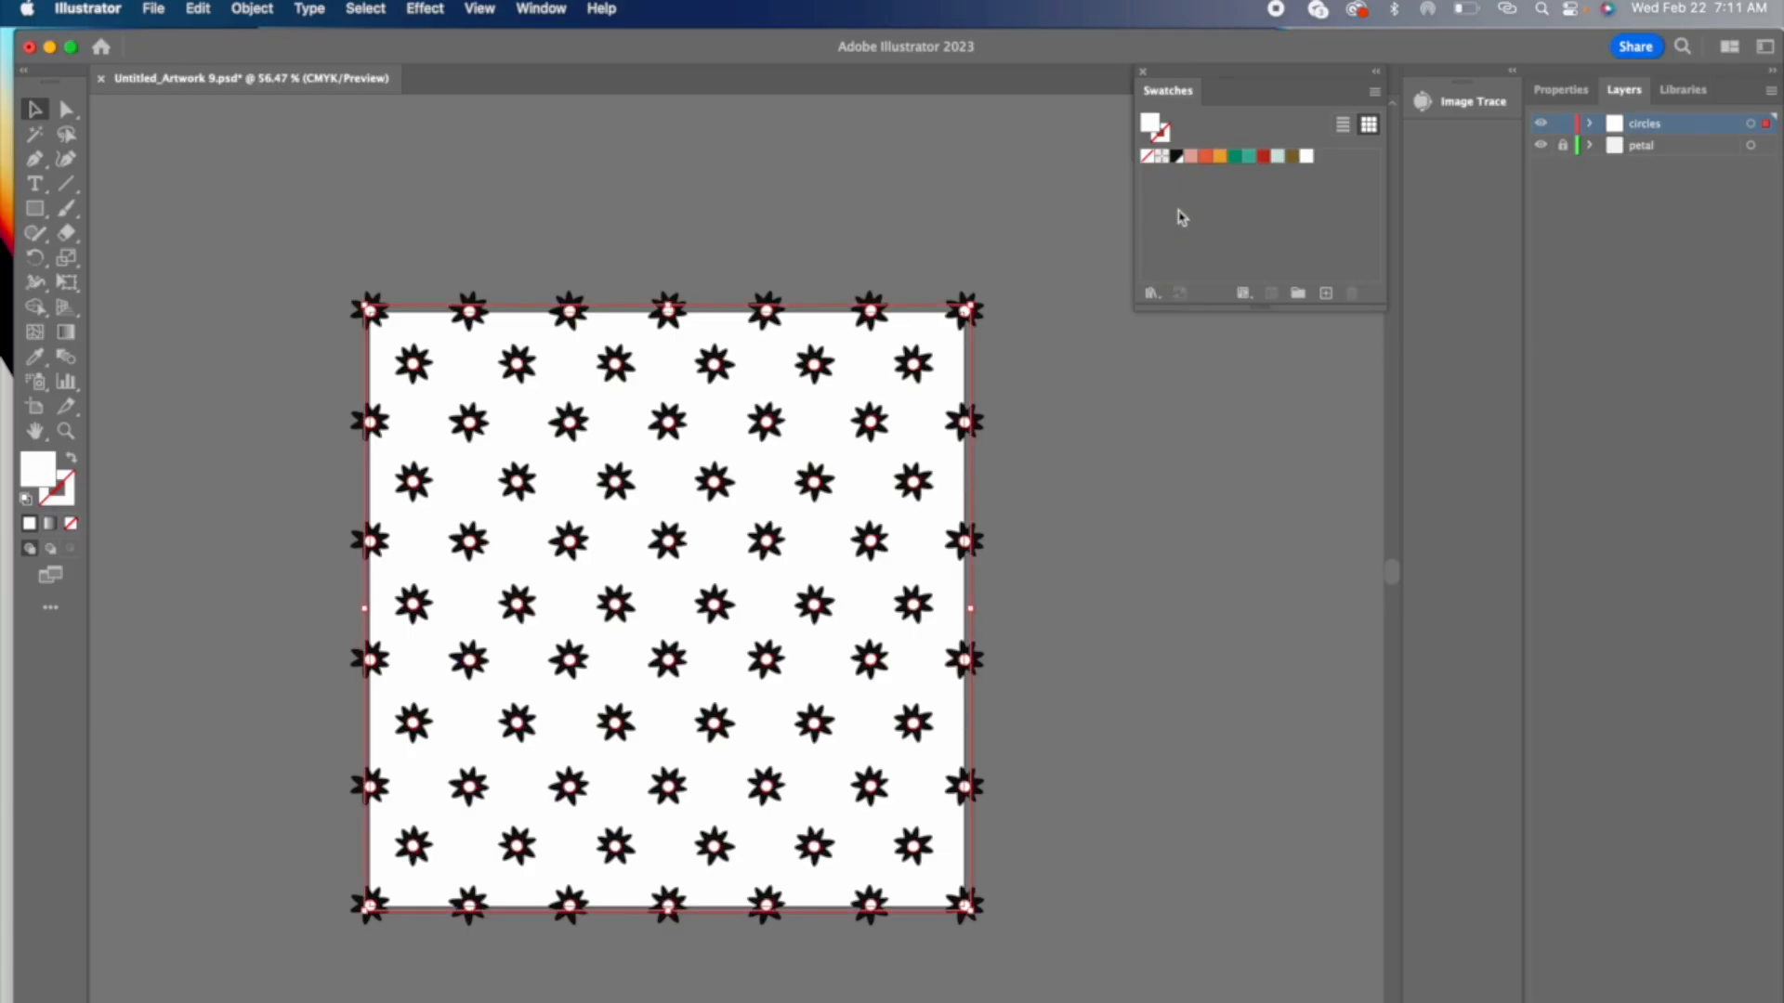
pyautogui.click(1191, 156)
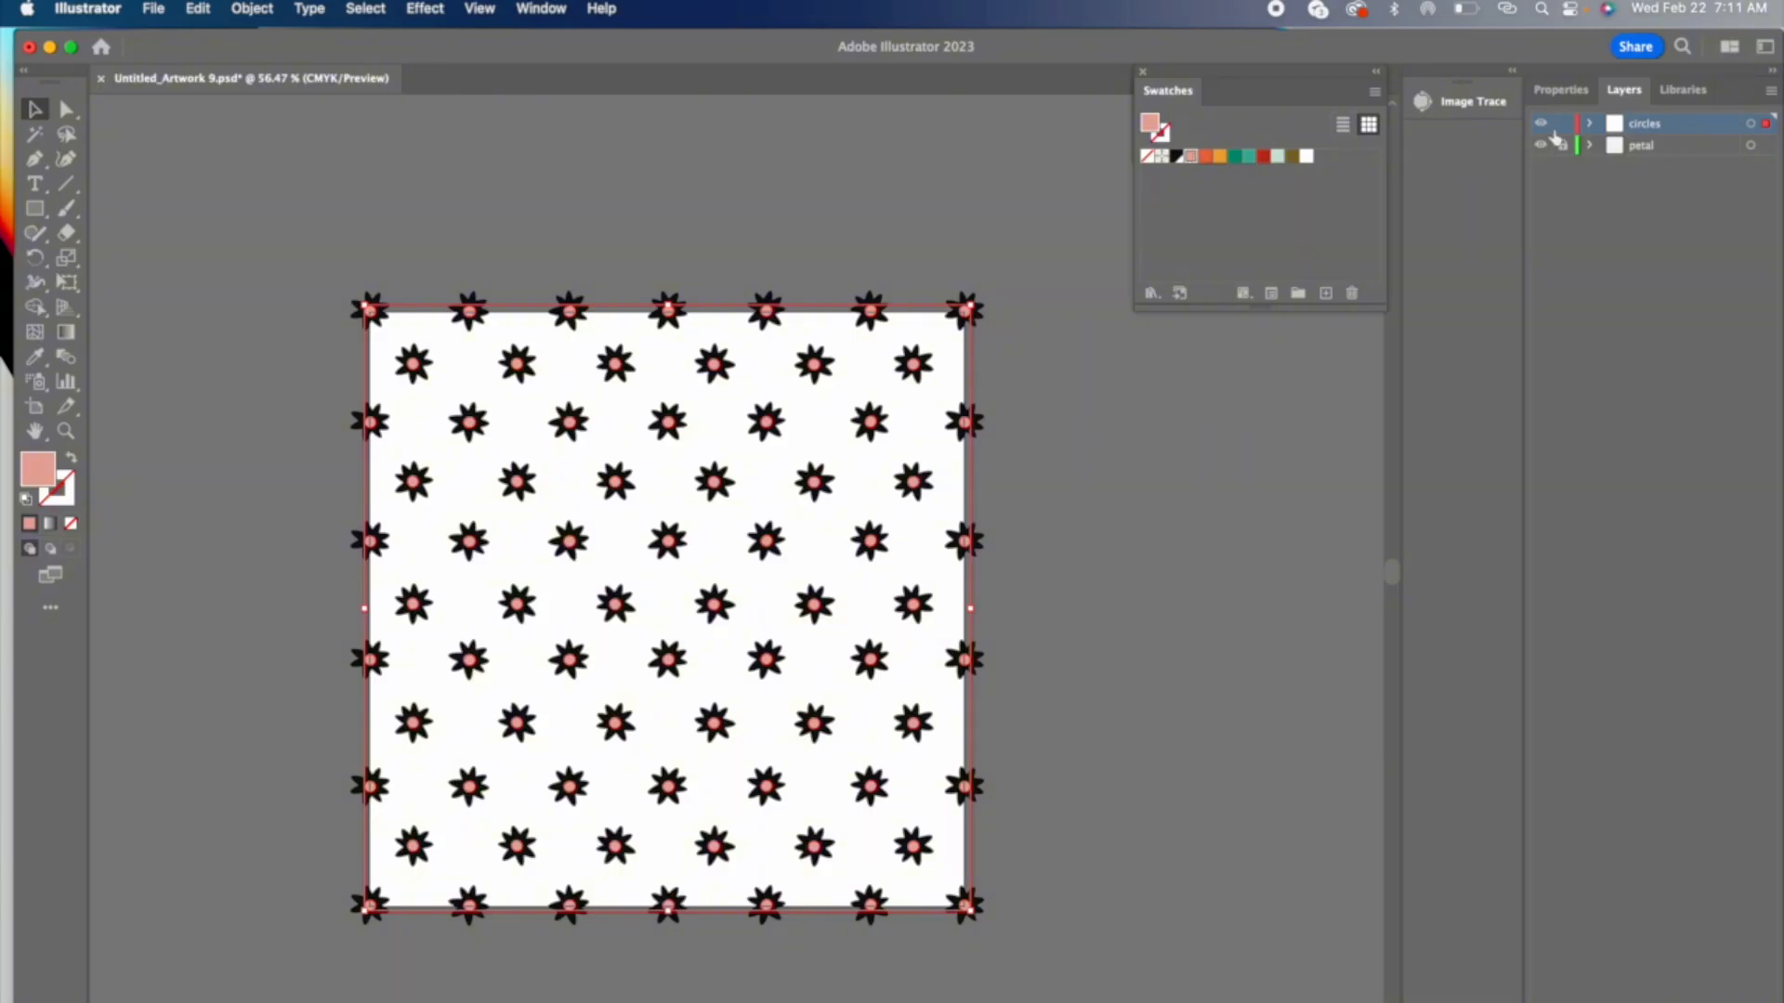
pyautogui.click(1563, 123)
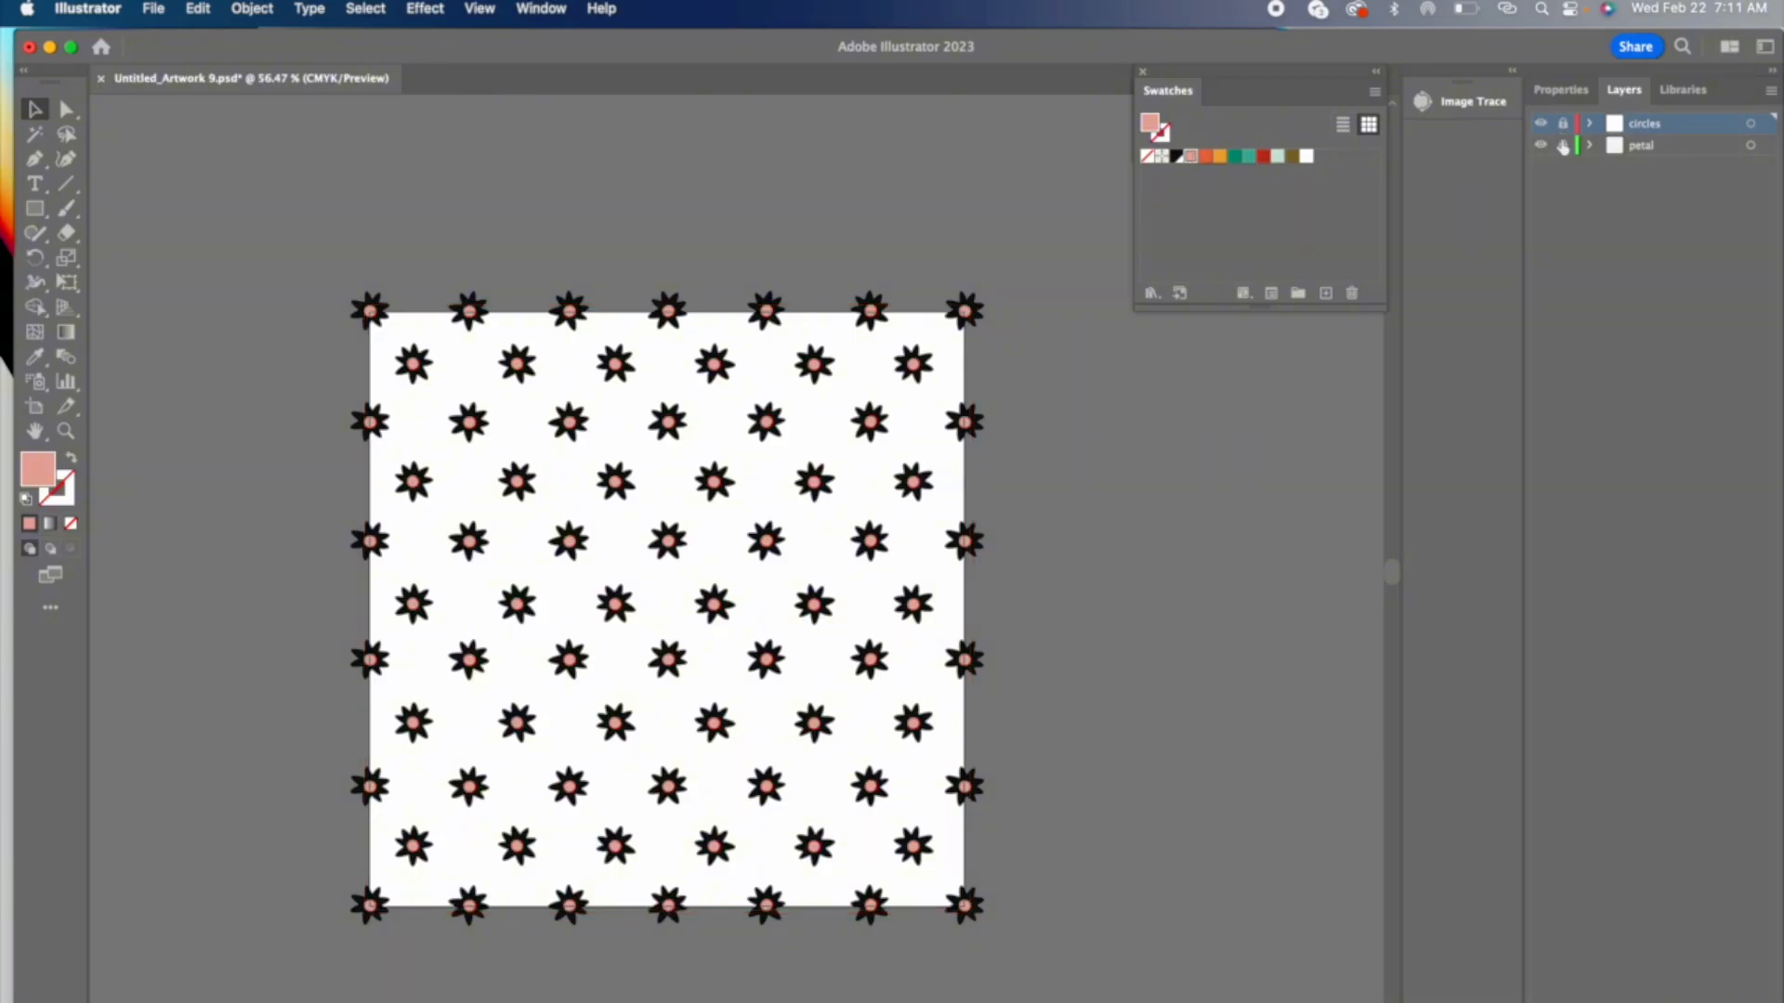
# Step: Unlock the petal layer and fill all the petals with the olive swatch
pyautogui.click(1750, 146)
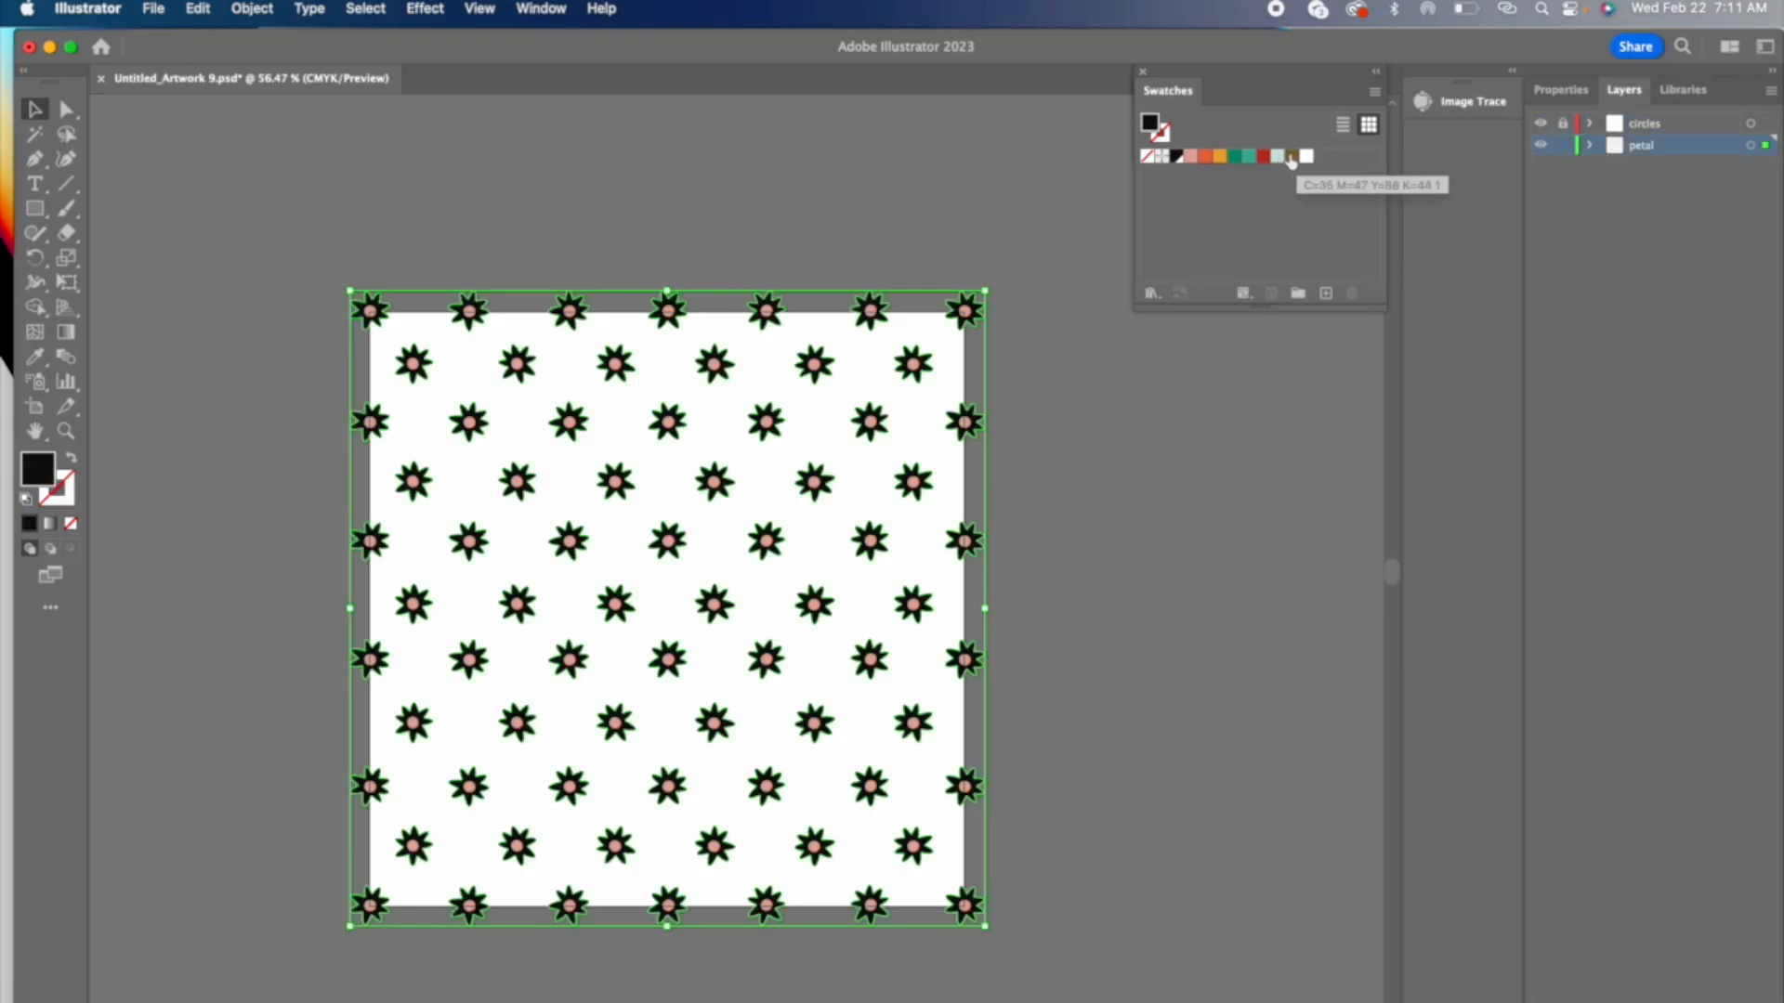
pyautogui.click(1293, 156)
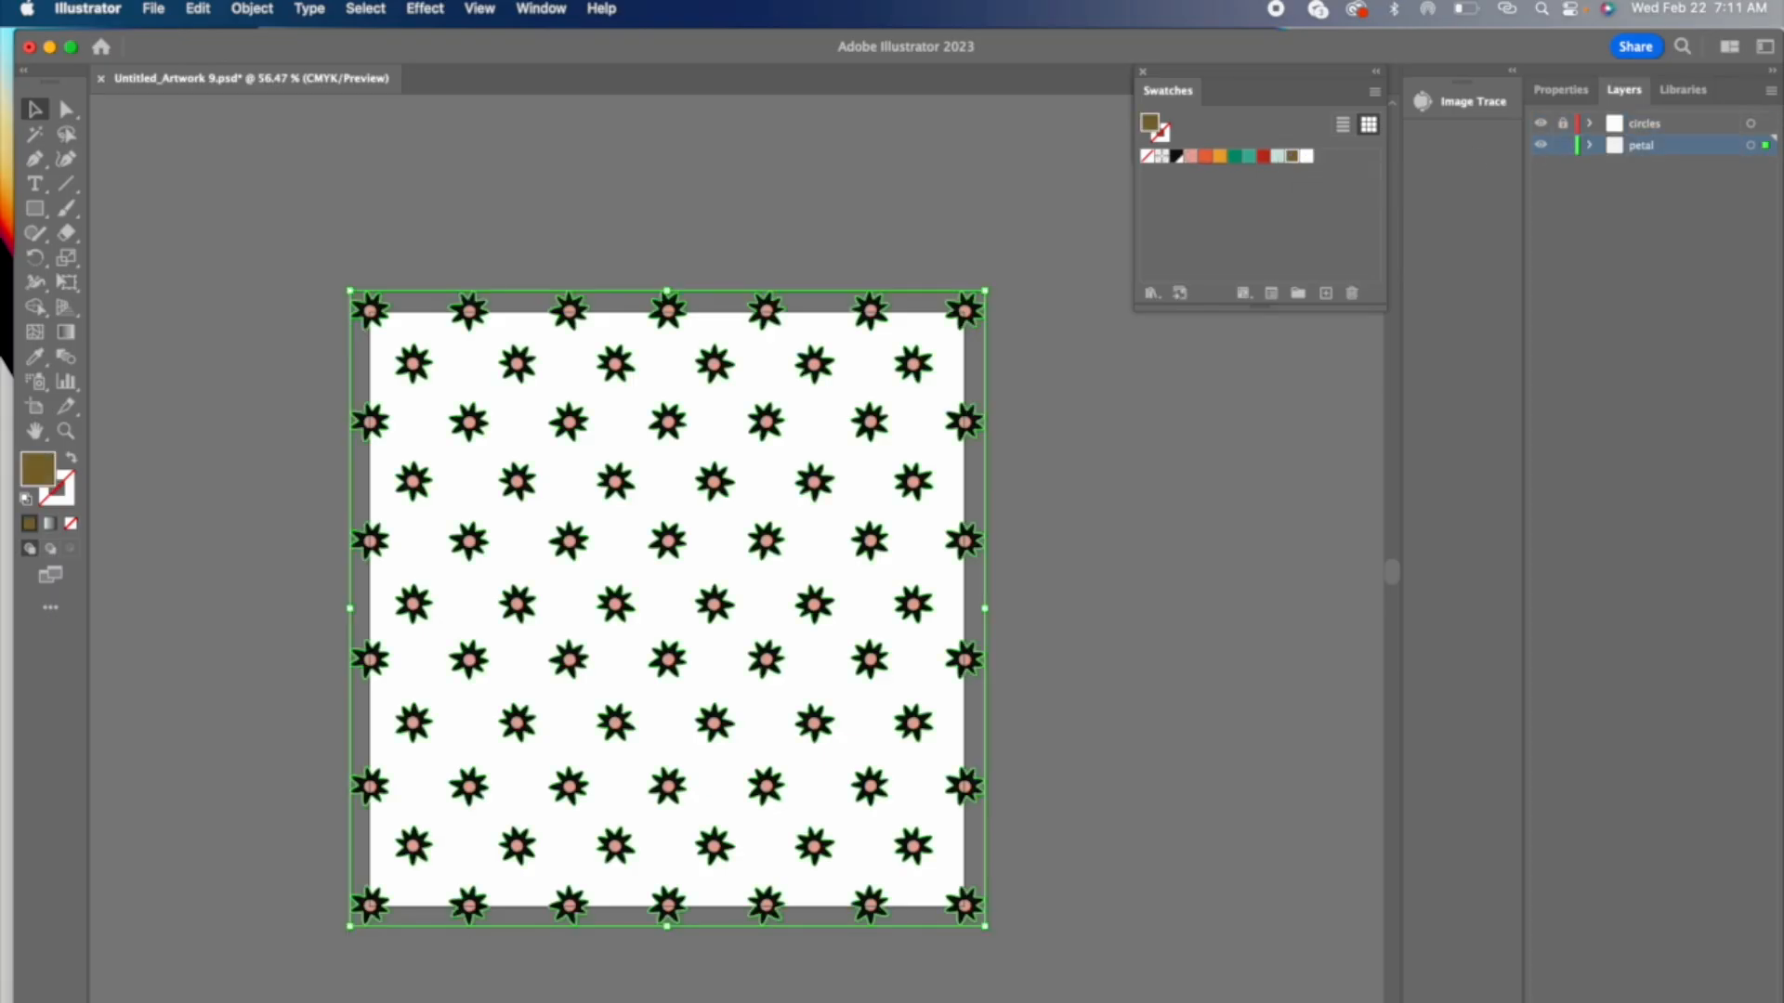
pyautogui.click(378, 199)
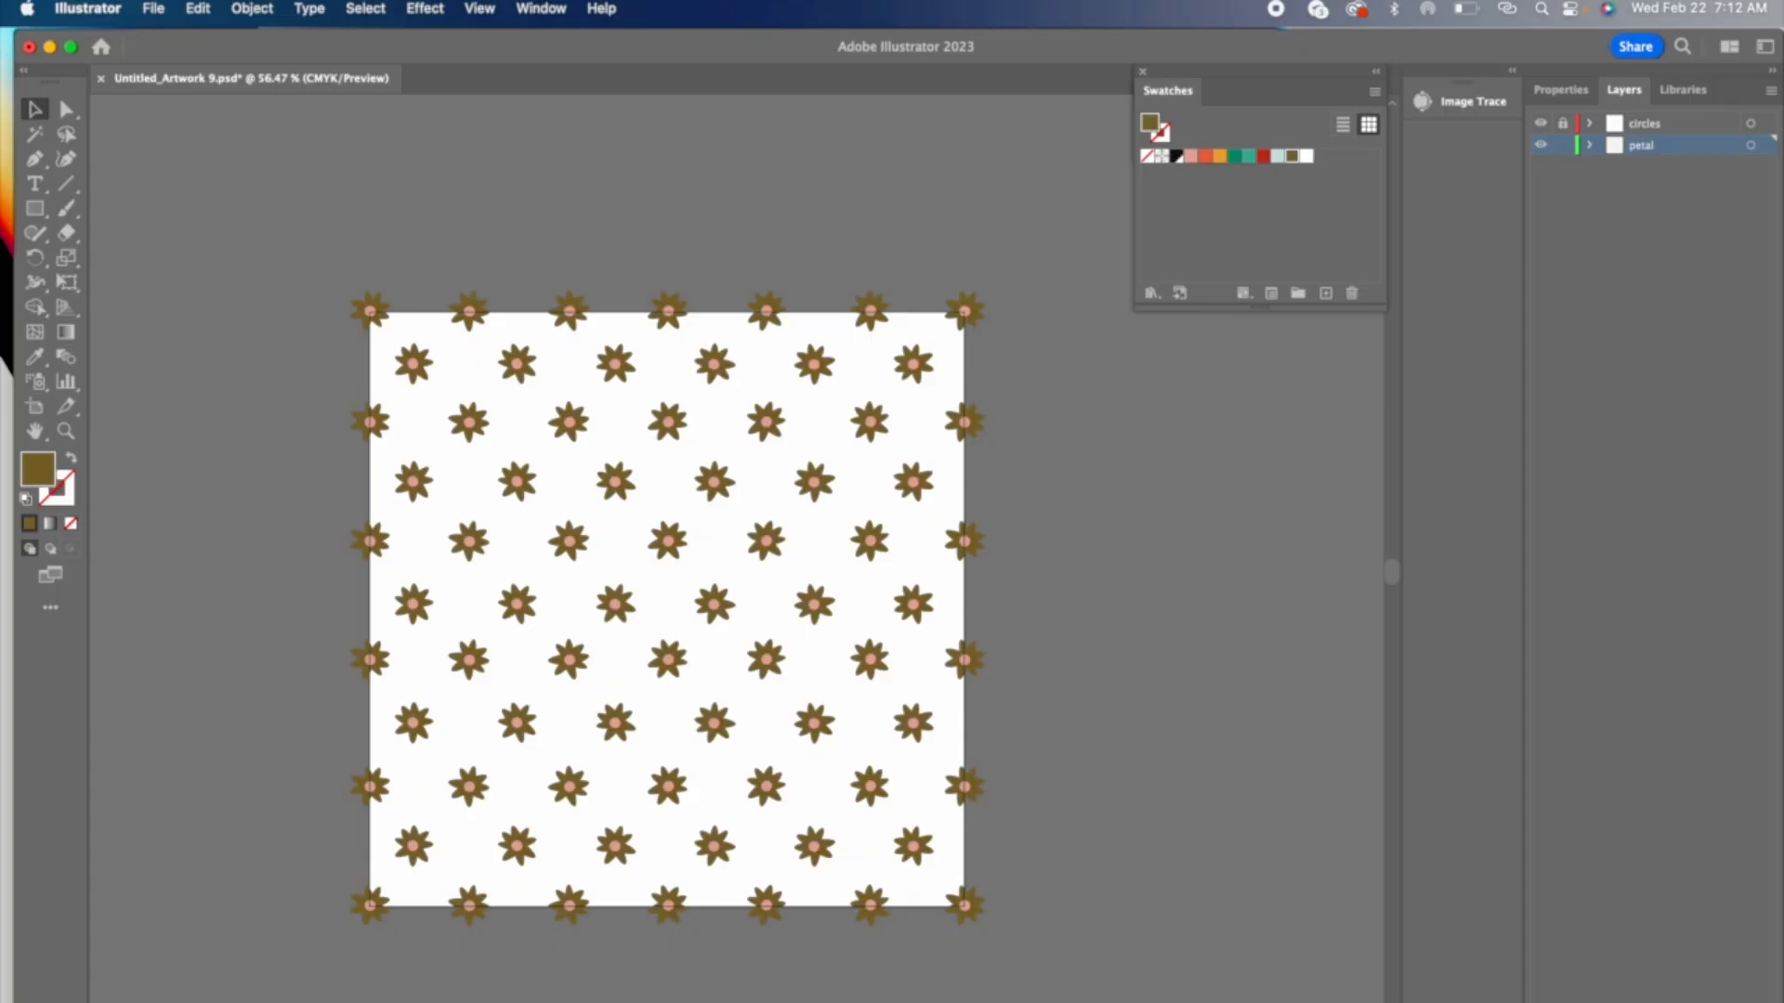
# Step: Add a new layer named "background" below the petal layer, and lock the petal layer
pyautogui.click(1722, 1001)
pyautogui.moveTo(1646, 146); pyautogui.dragTo(1639, 189)
pyautogui.doubleClick(1643, 167)
pyautogui.write('backgrou')
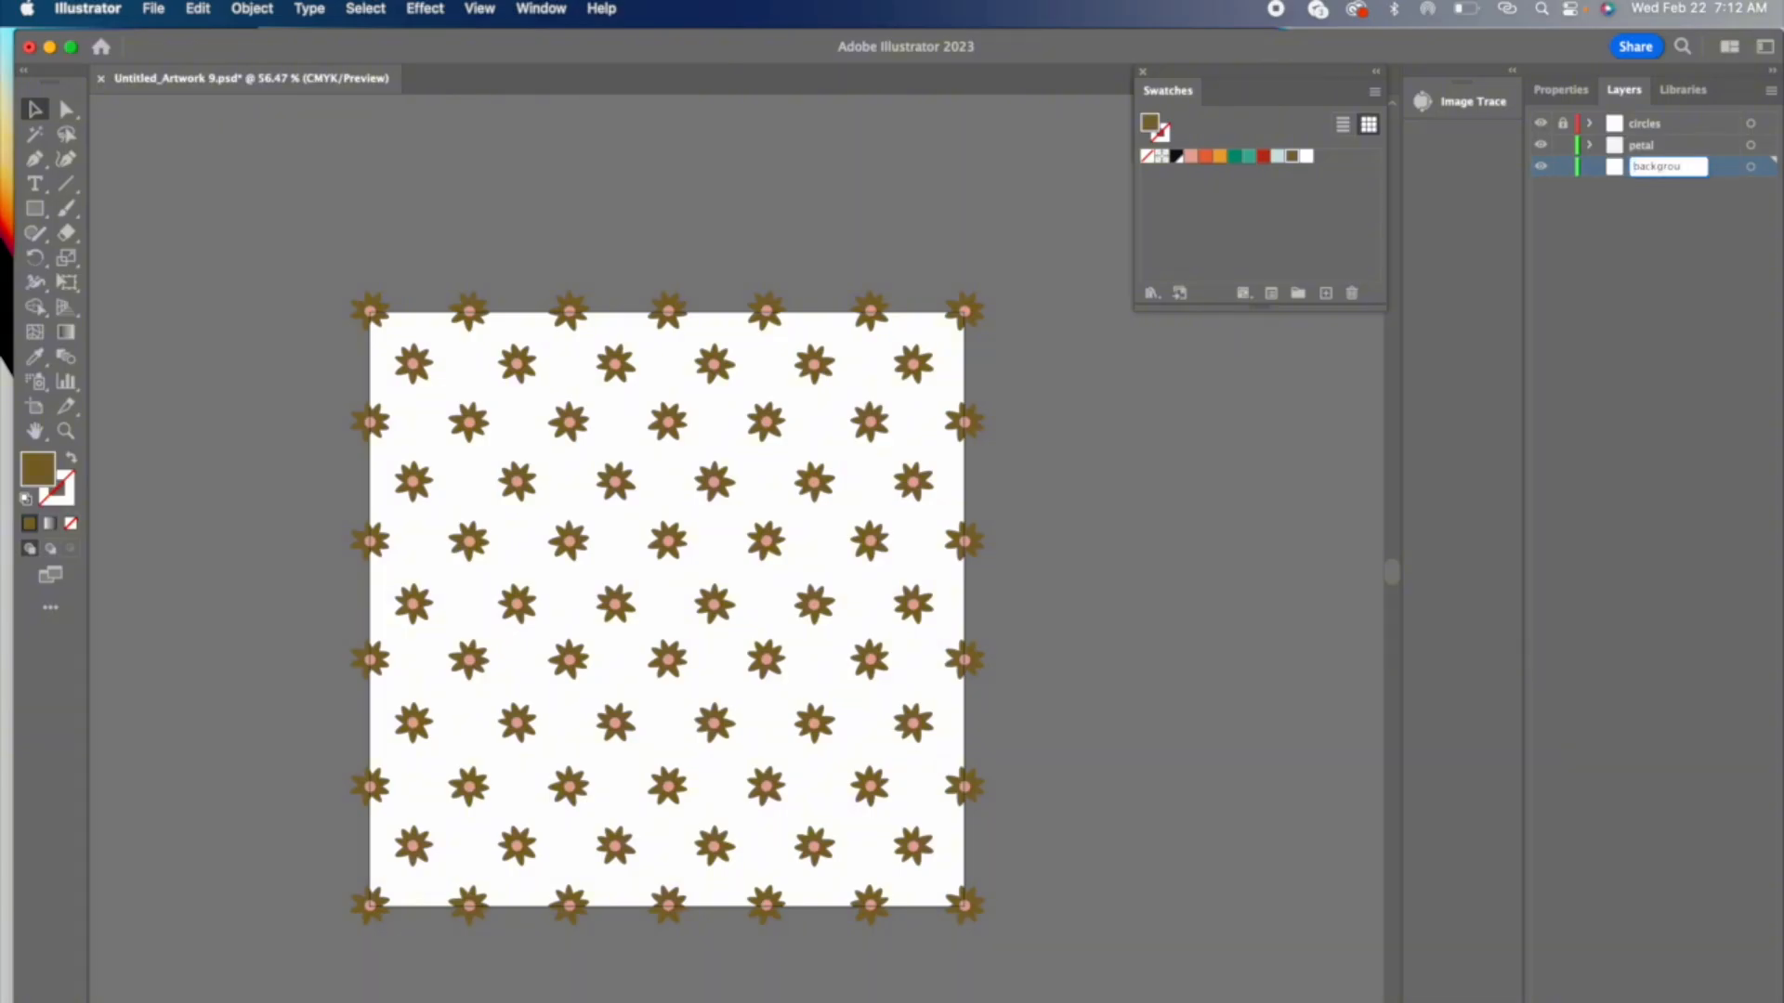
pyautogui.write('nd')
pyautogui.click(1626, 275)
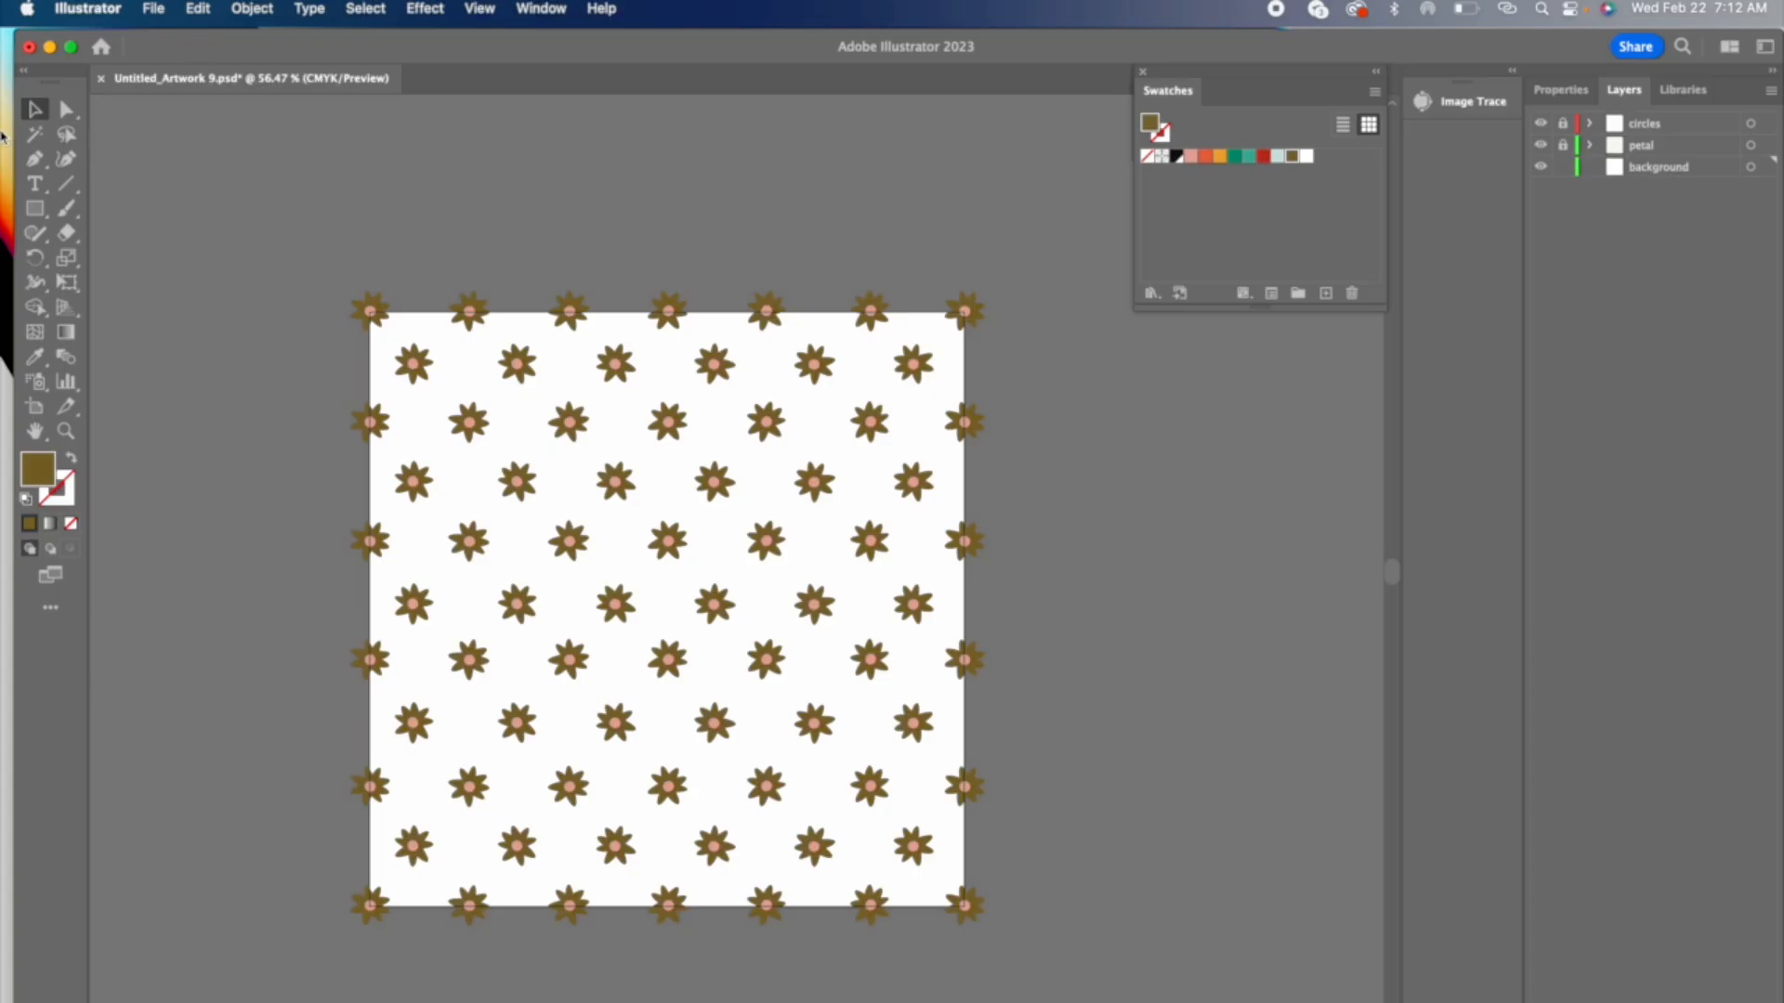
# Step: Create an 8 by 8 in rectangle on the background layer
pyautogui.click(35, 209)
pyautogui.click(412, 170)
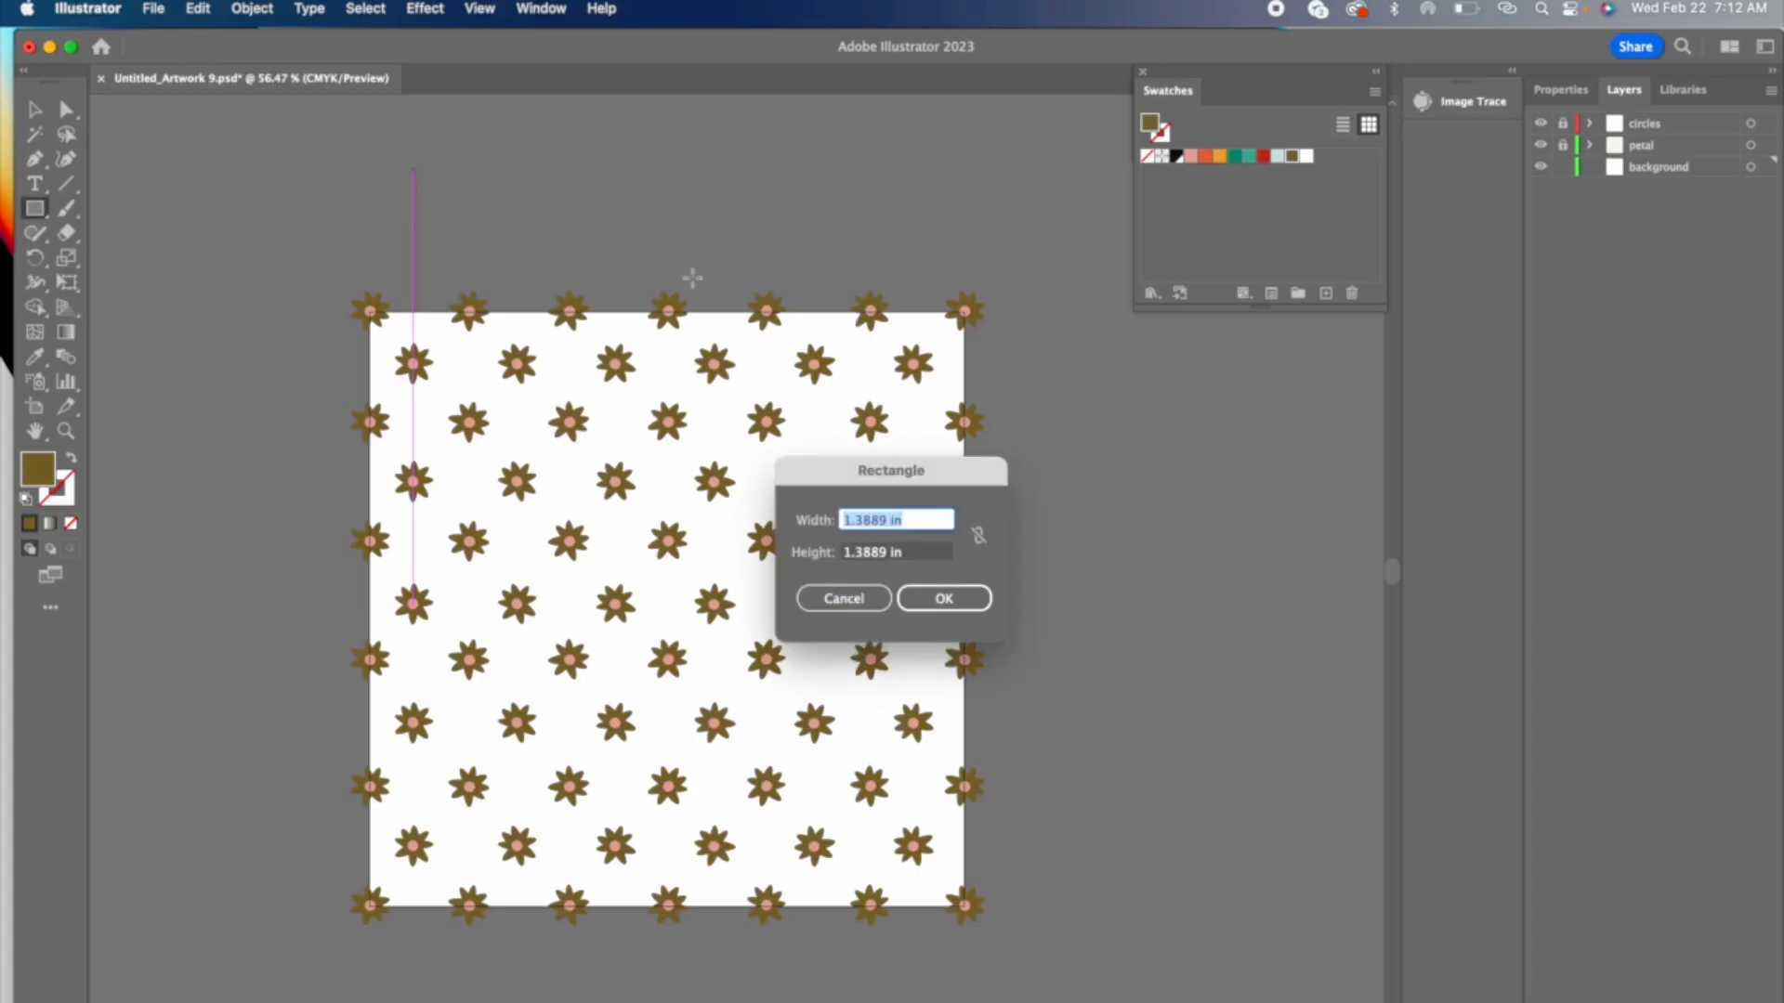
pyautogui.write('8')
pyautogui.press('Tab')
pyautogui.write('8')
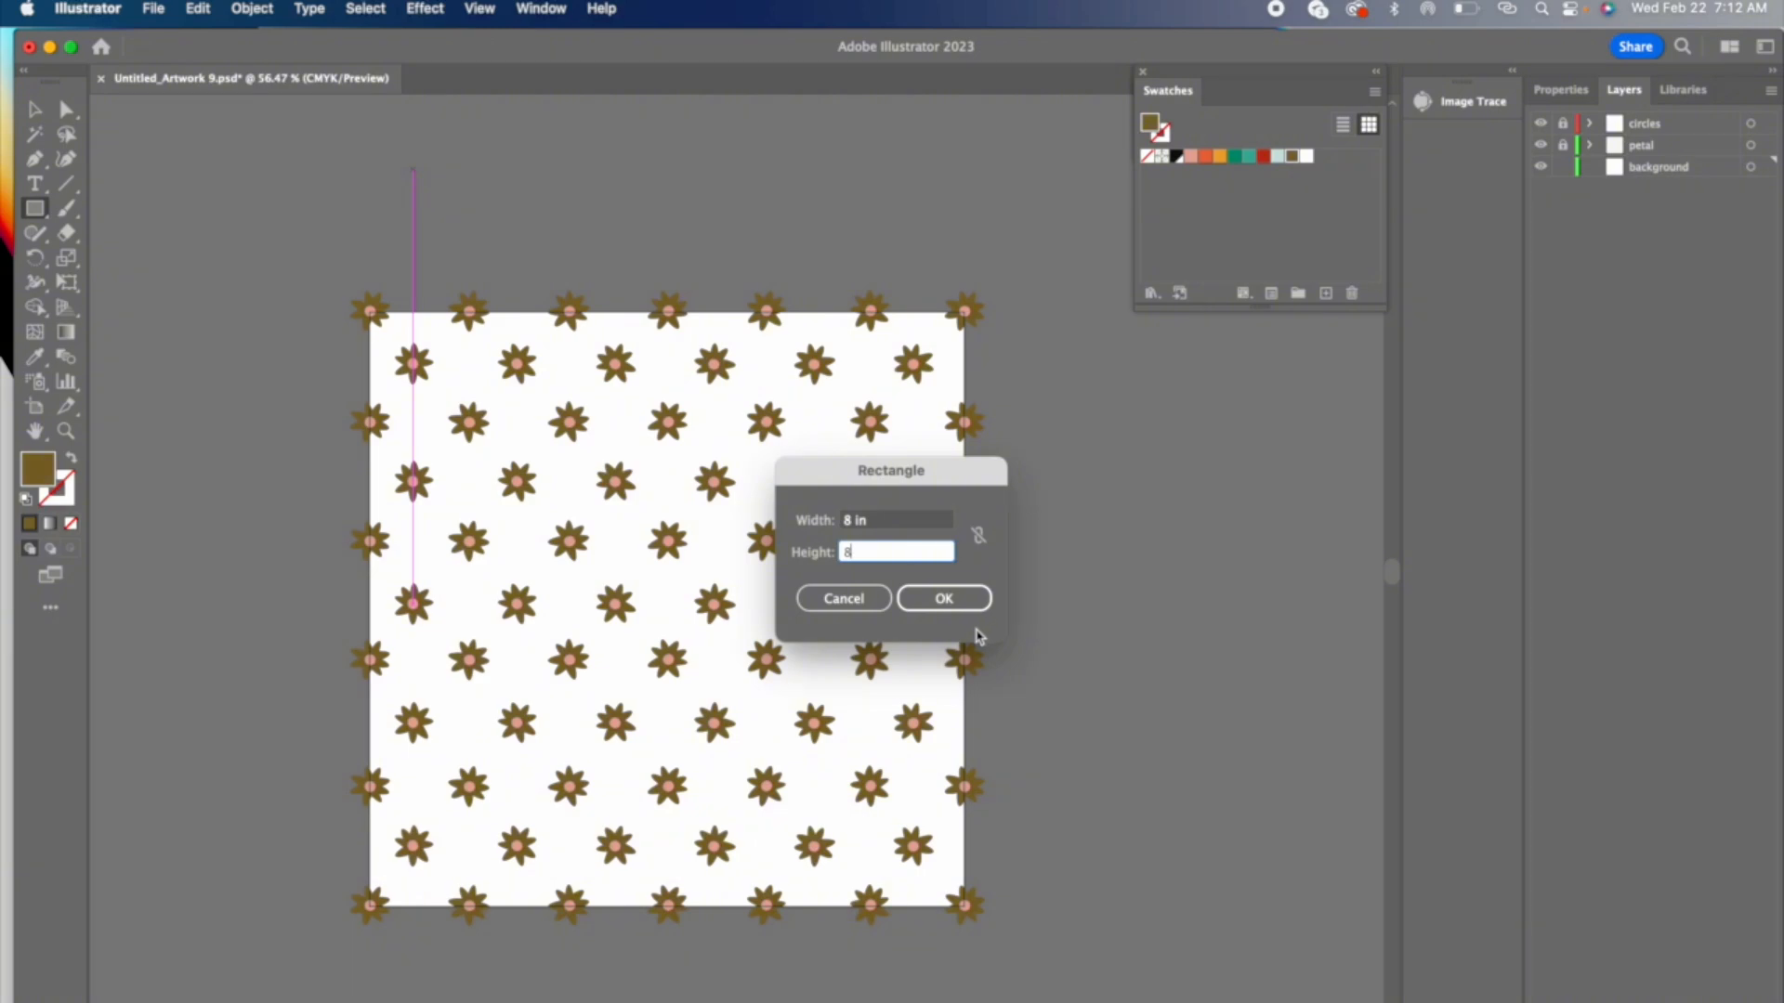
pyautogui.click(944, 599)
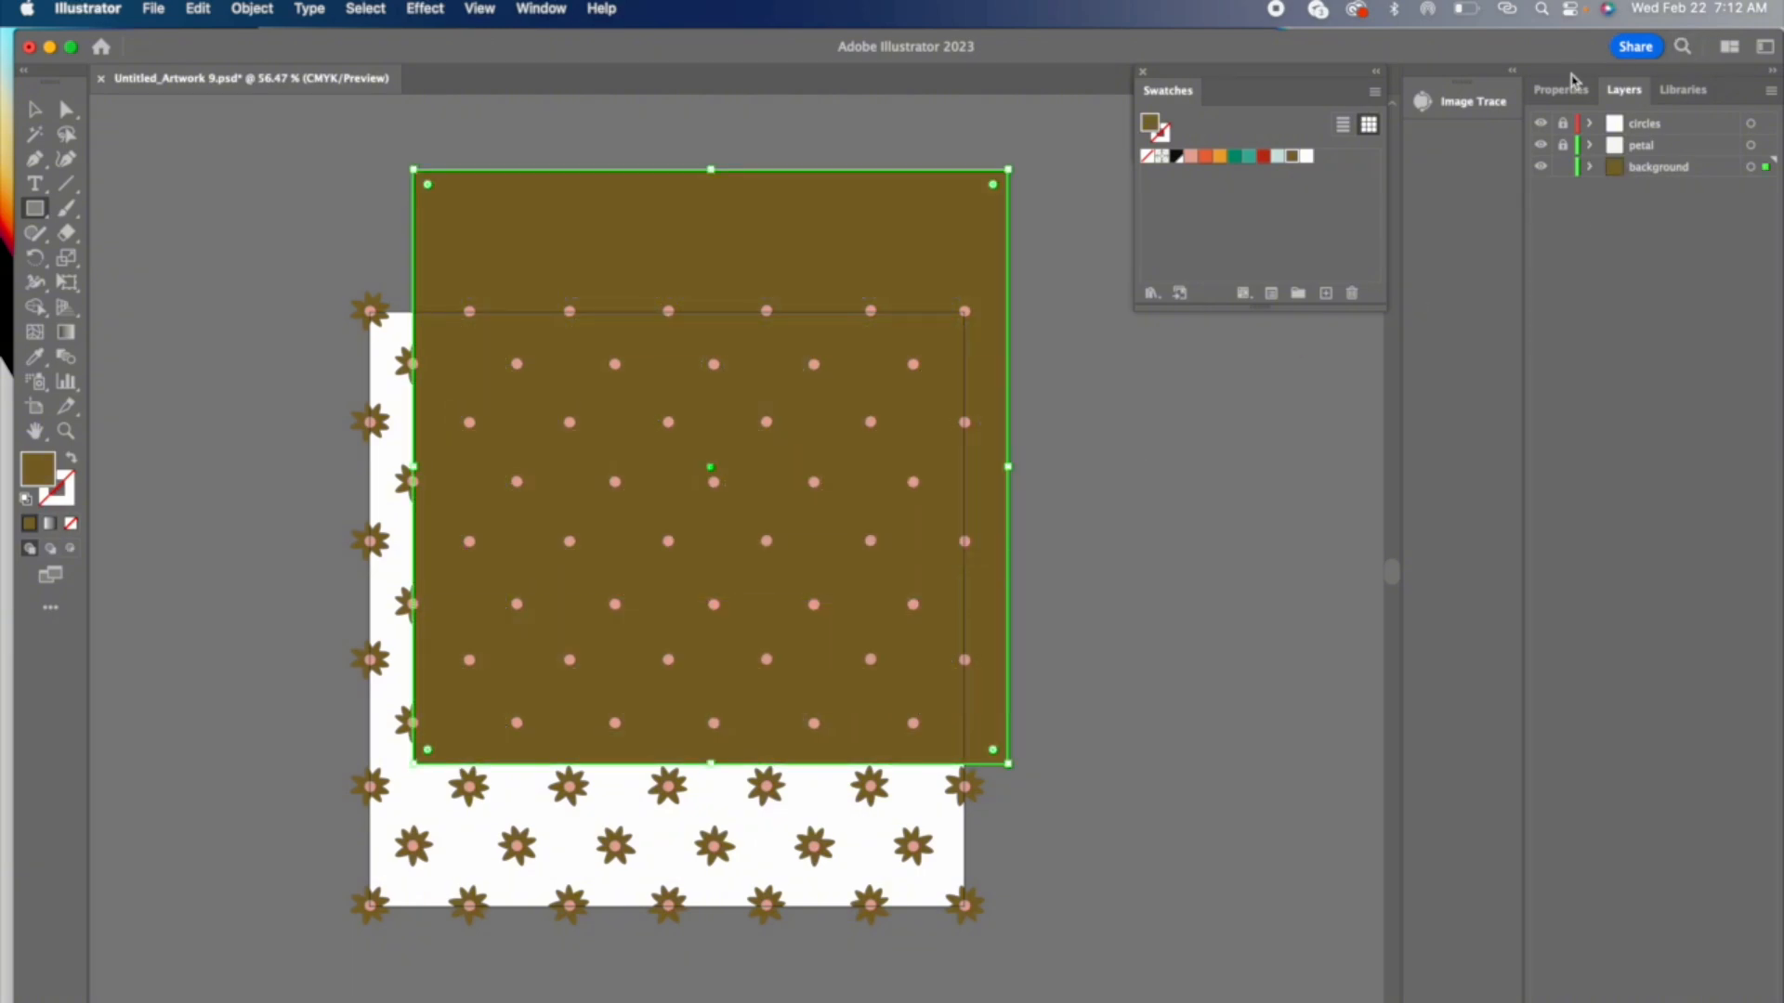
# Step: Align the background square with the artboard by setting its X and Y position to 4 in
pyautogui.click(1570, 86)
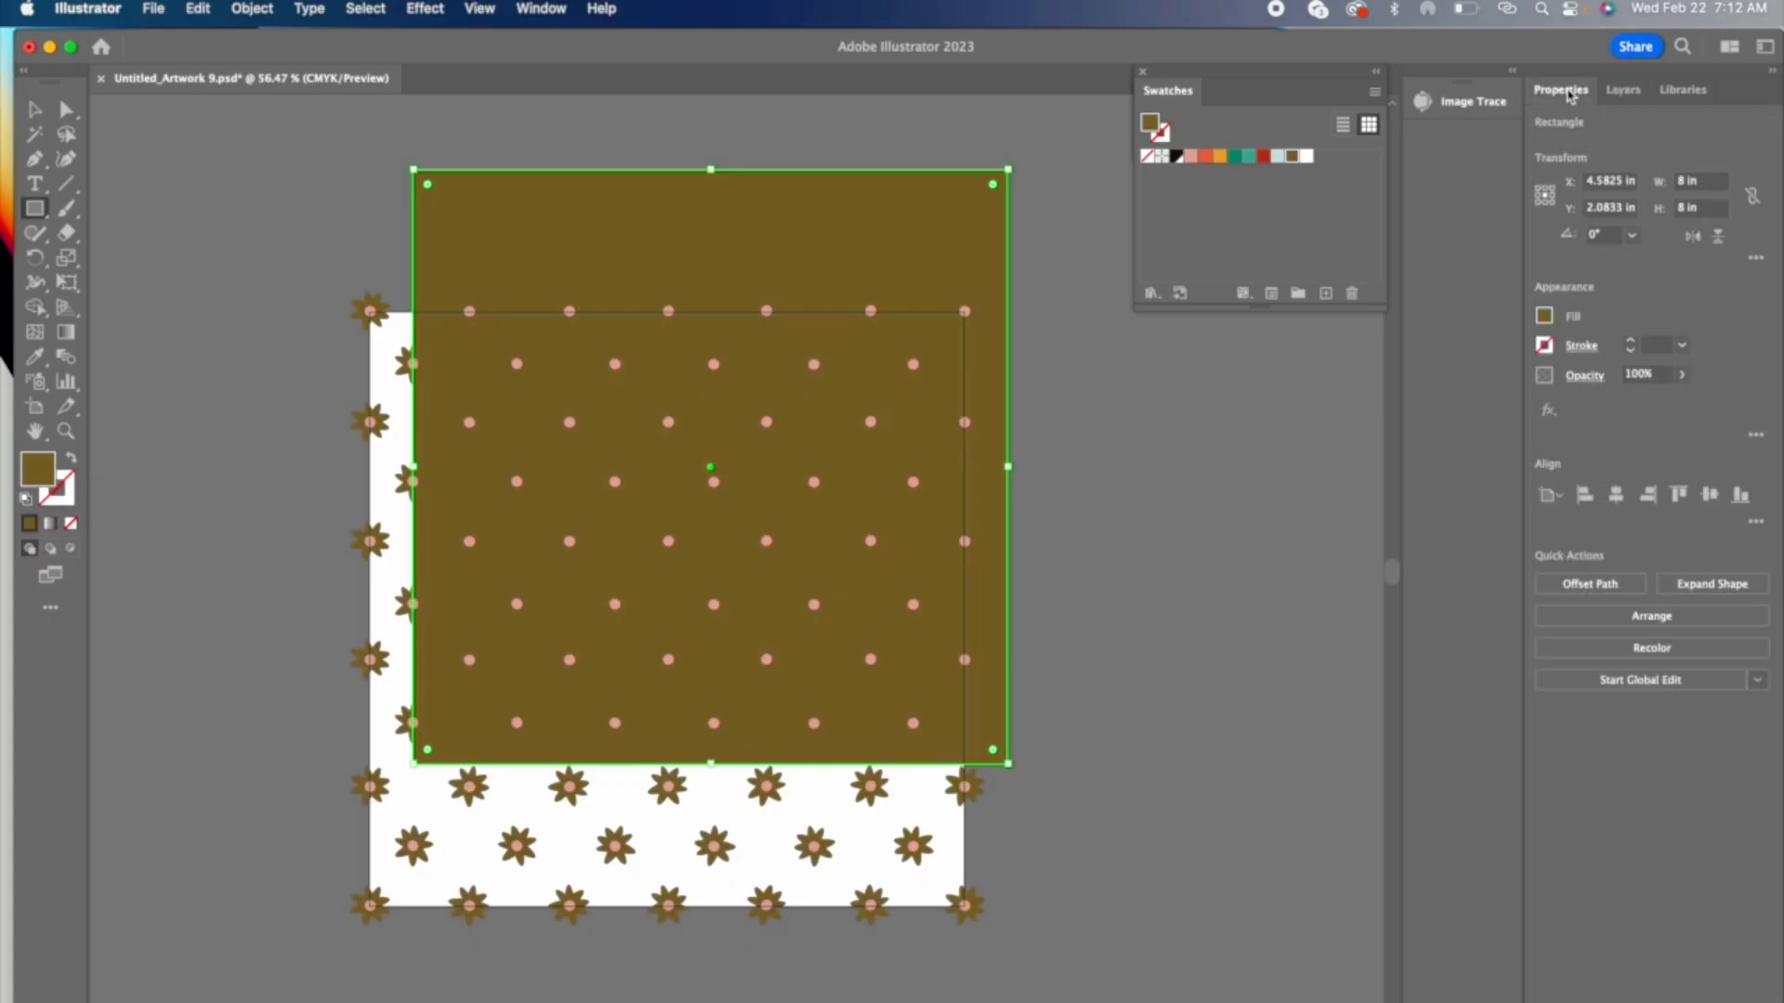
pyautogui.click(1613, 185)
pyautogui.write('4')
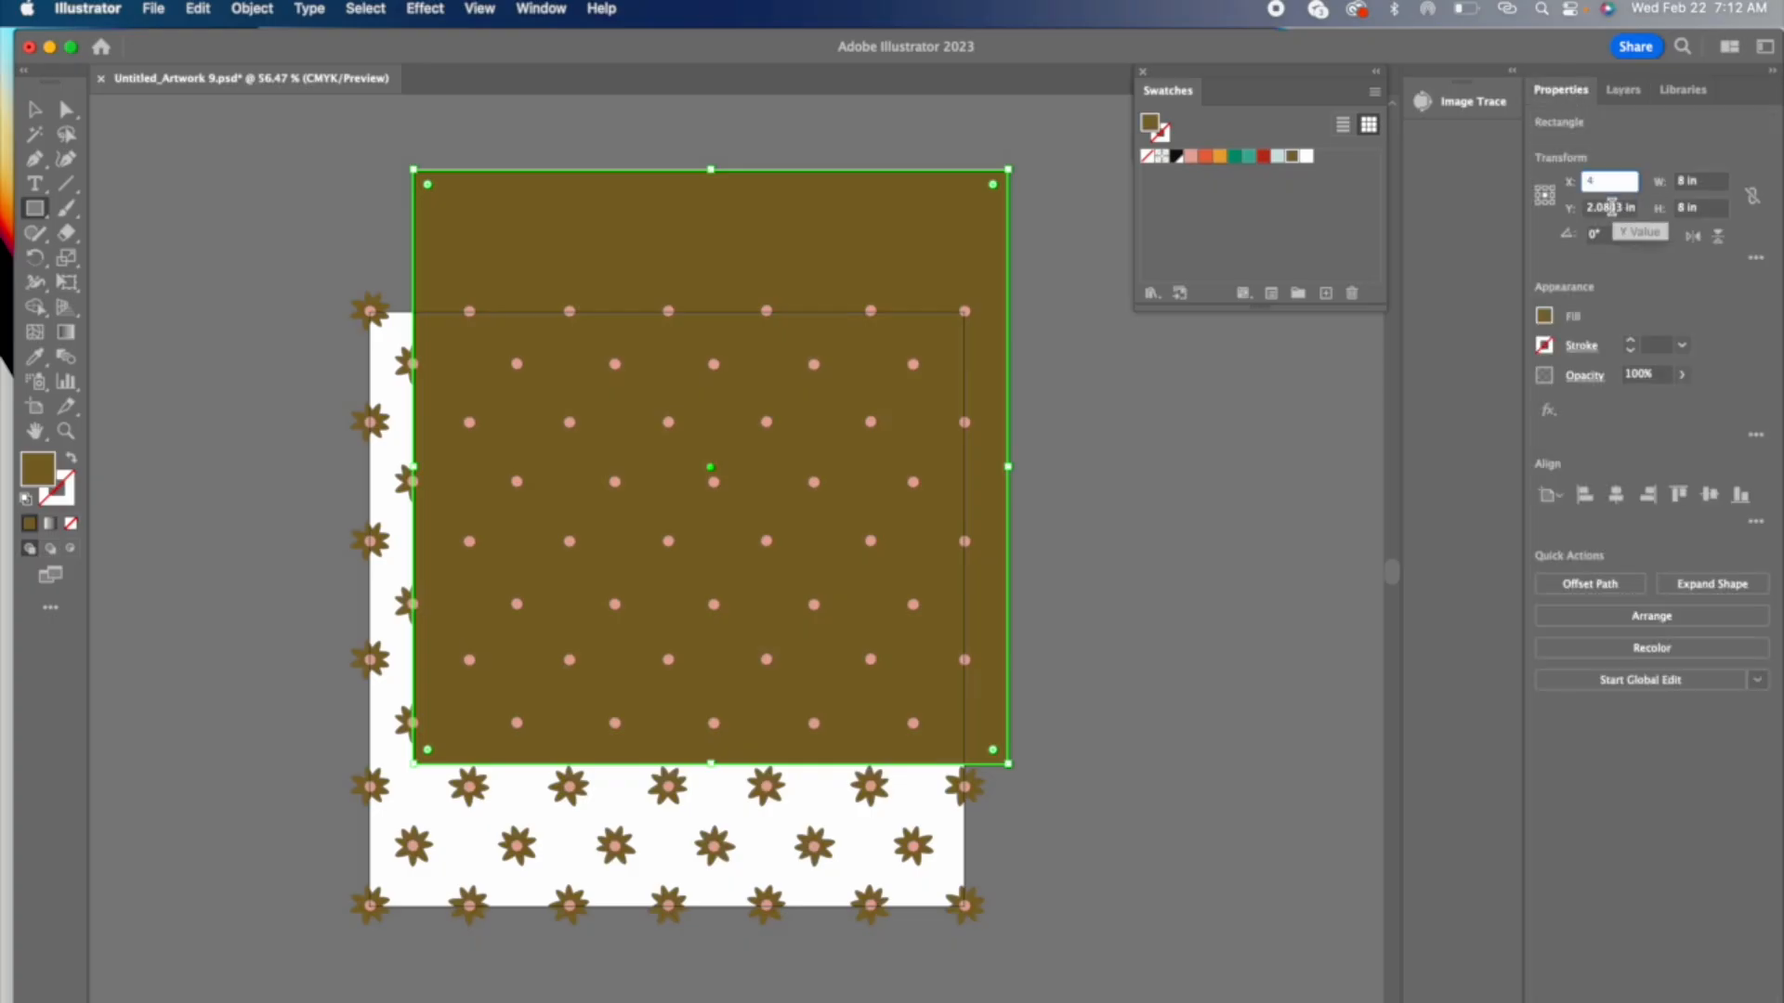
pyautogui.press('Return')
pyautogui.click(1611, 208)
pyautogui.write('4')
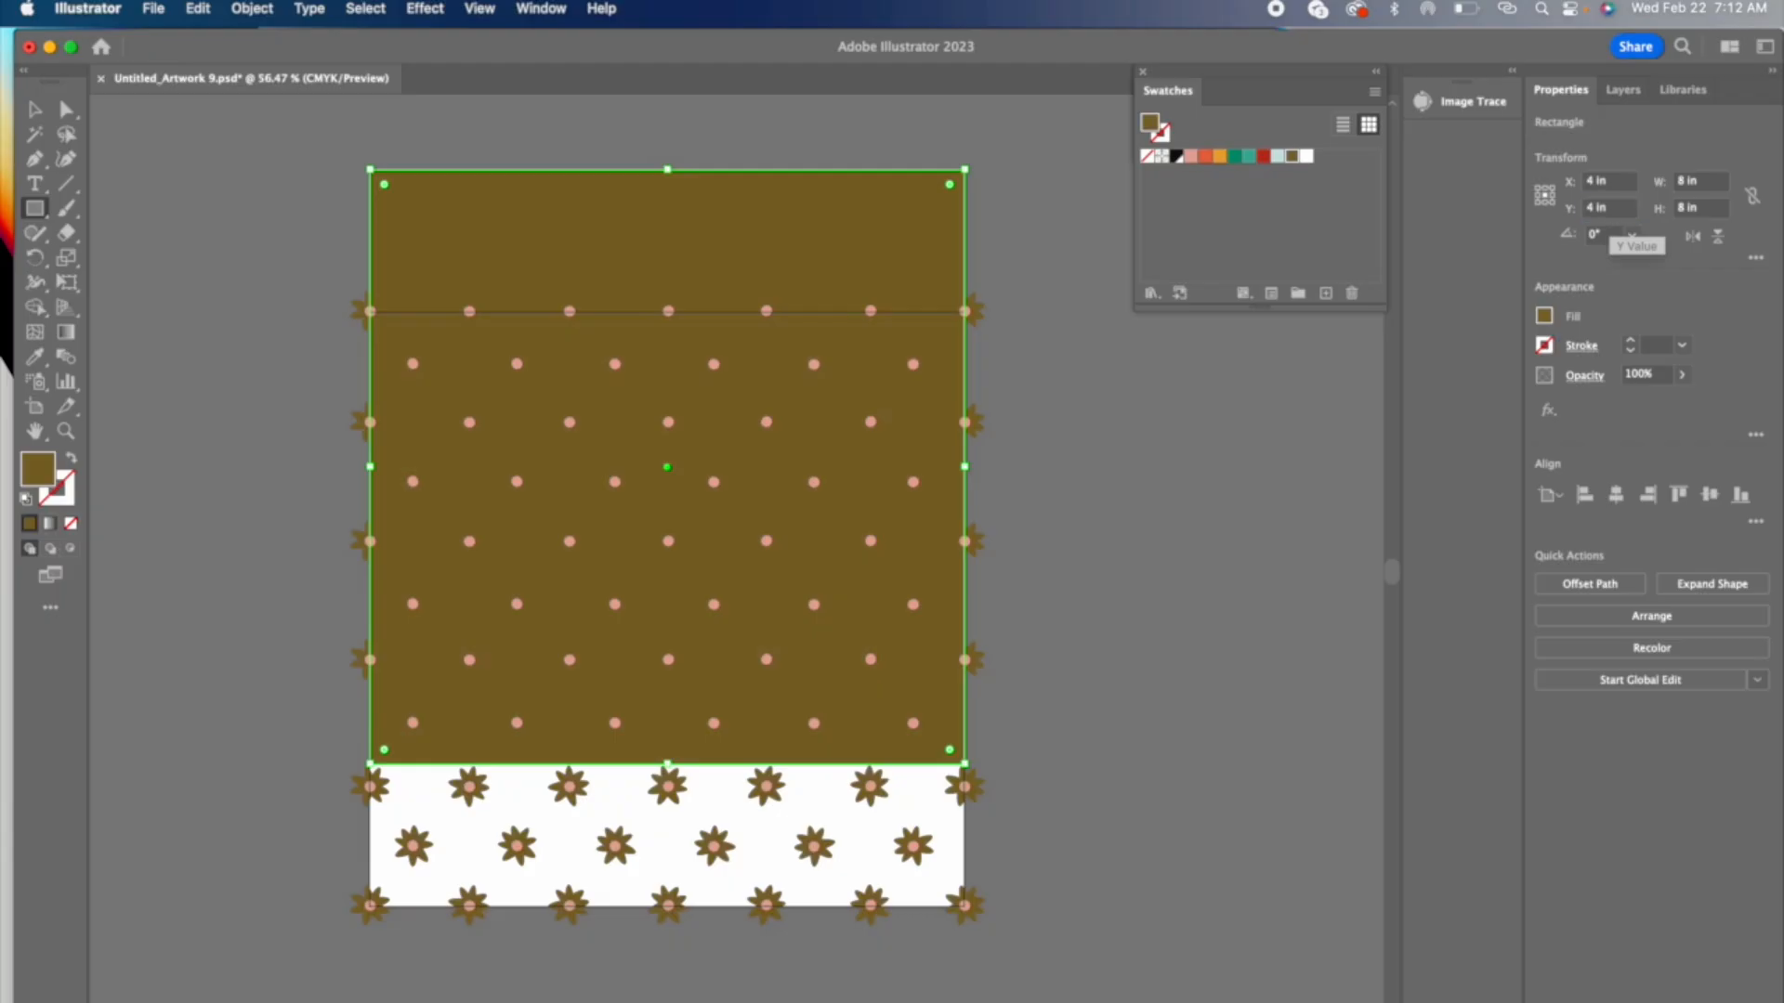
pyautogui.press('Return')
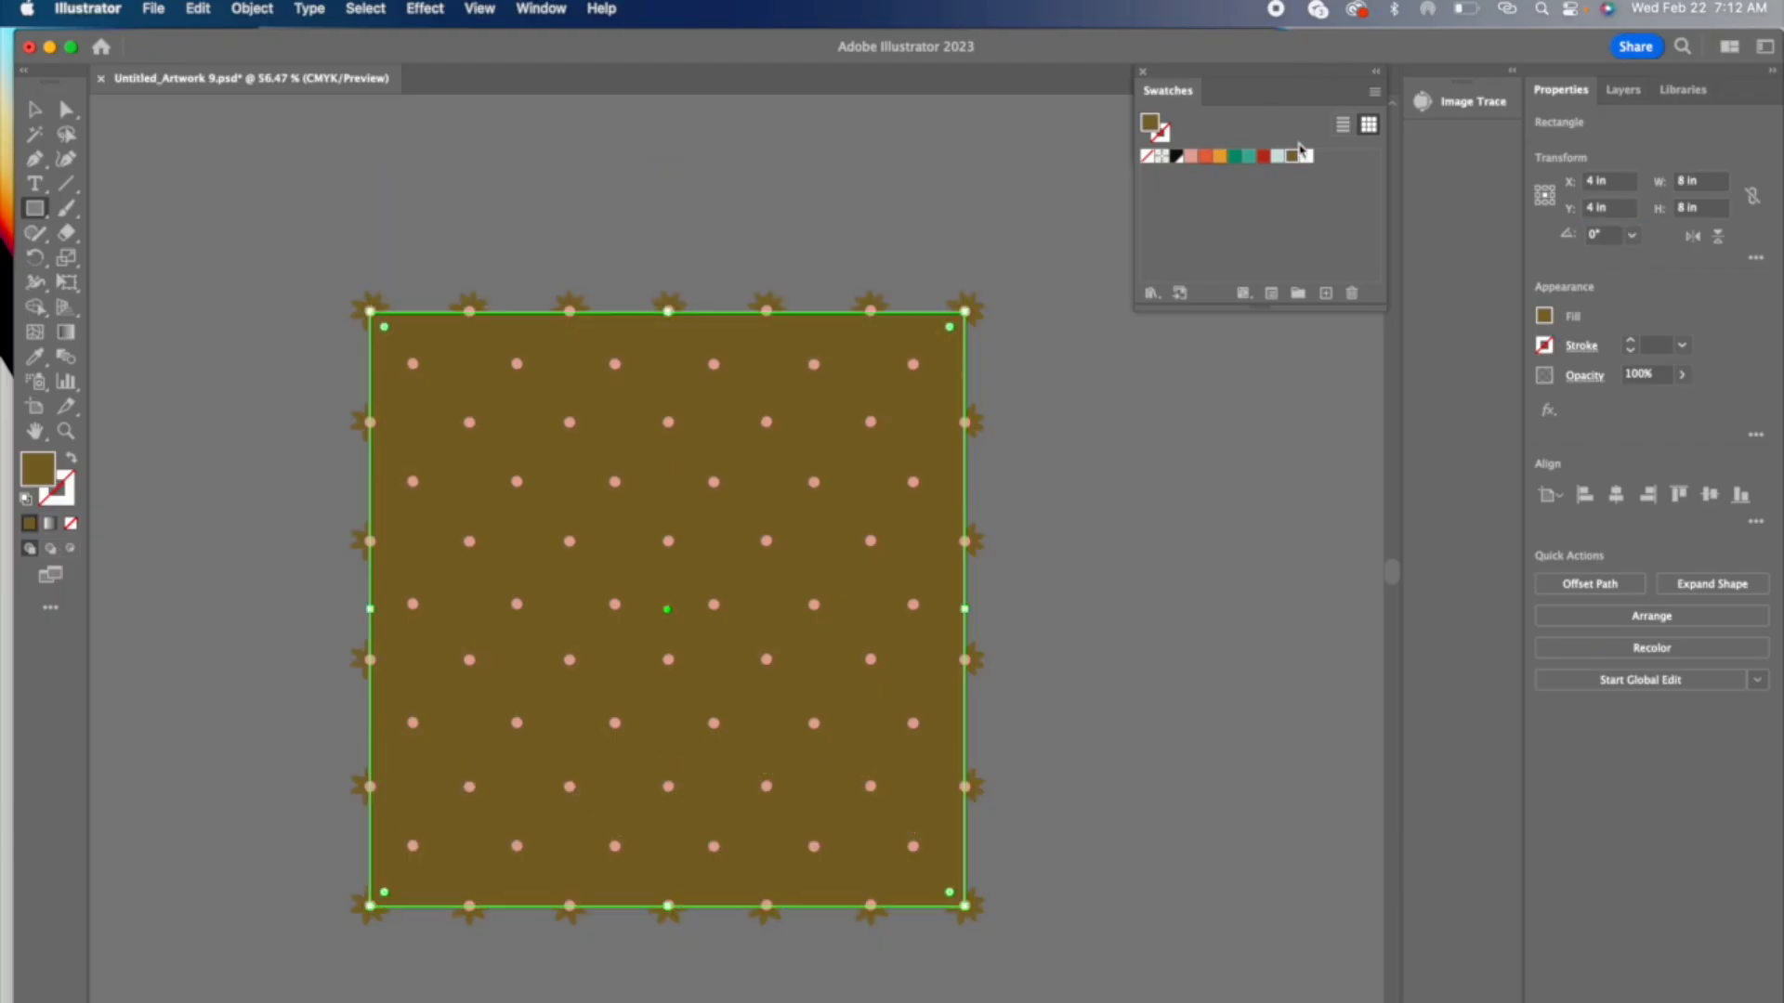
# Step: Fill the background square with the red swatch and deselect it
pyautogui.click(1265, 157)
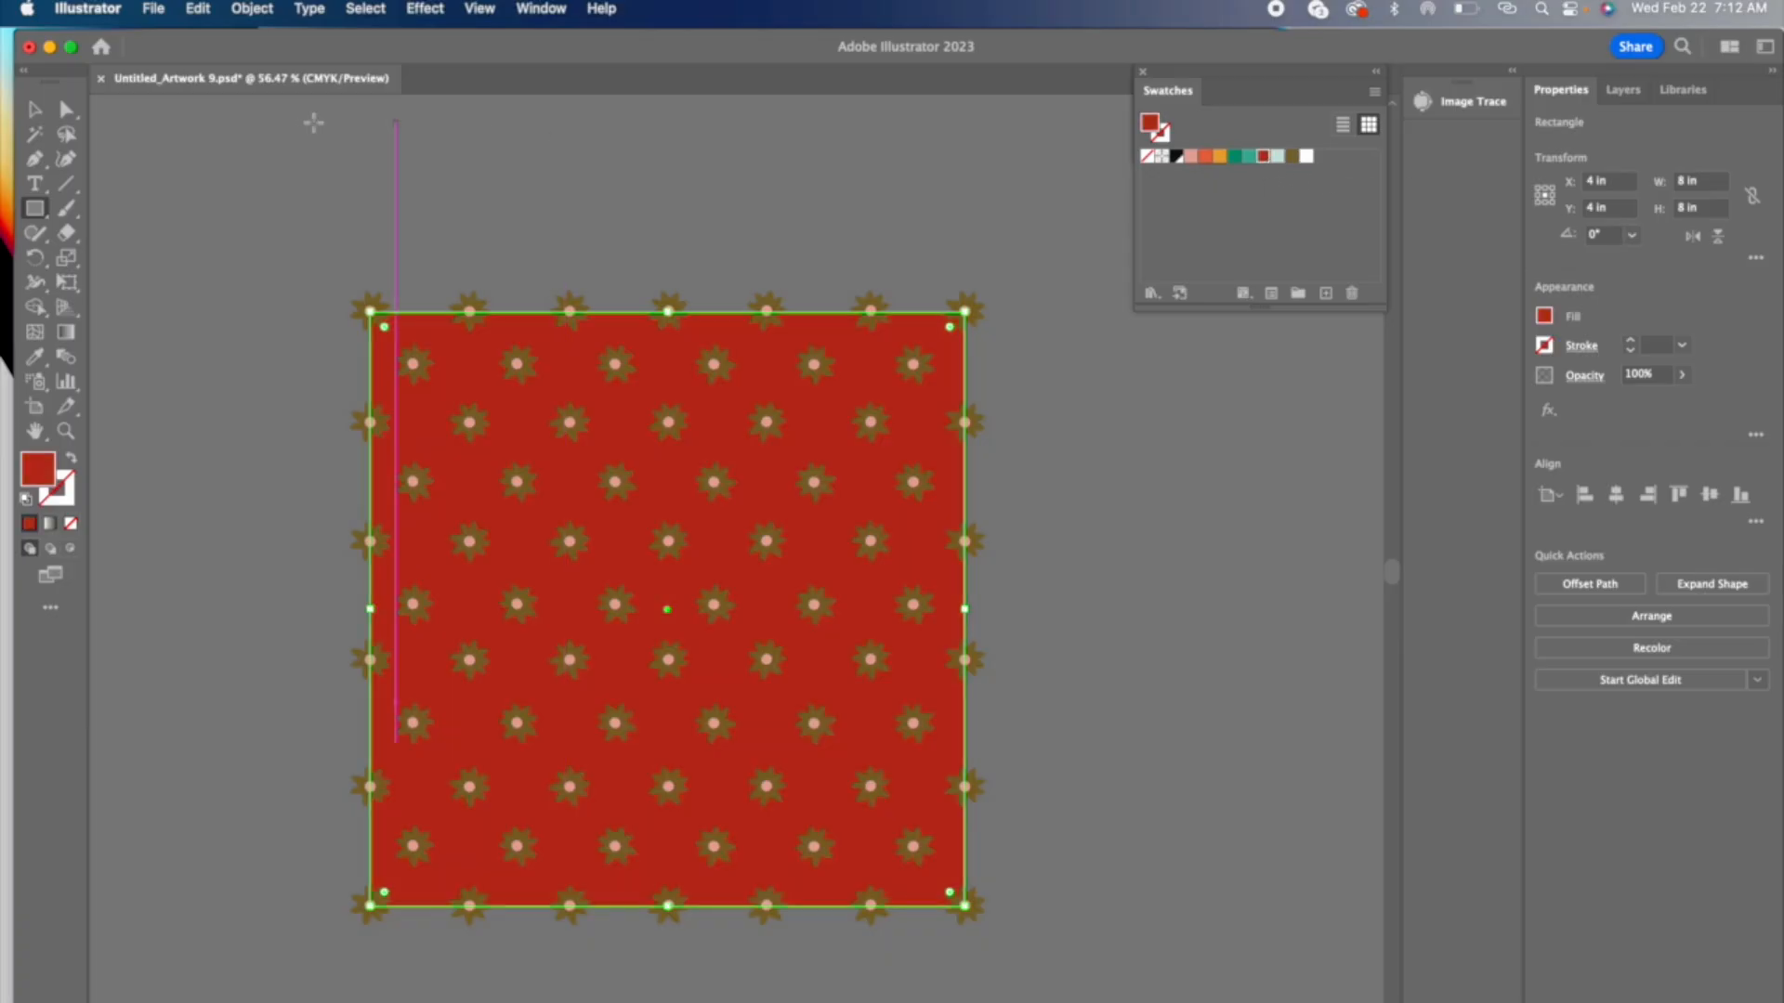
pyautogui.click(35, 110)
pyautogui.click(729, 247)
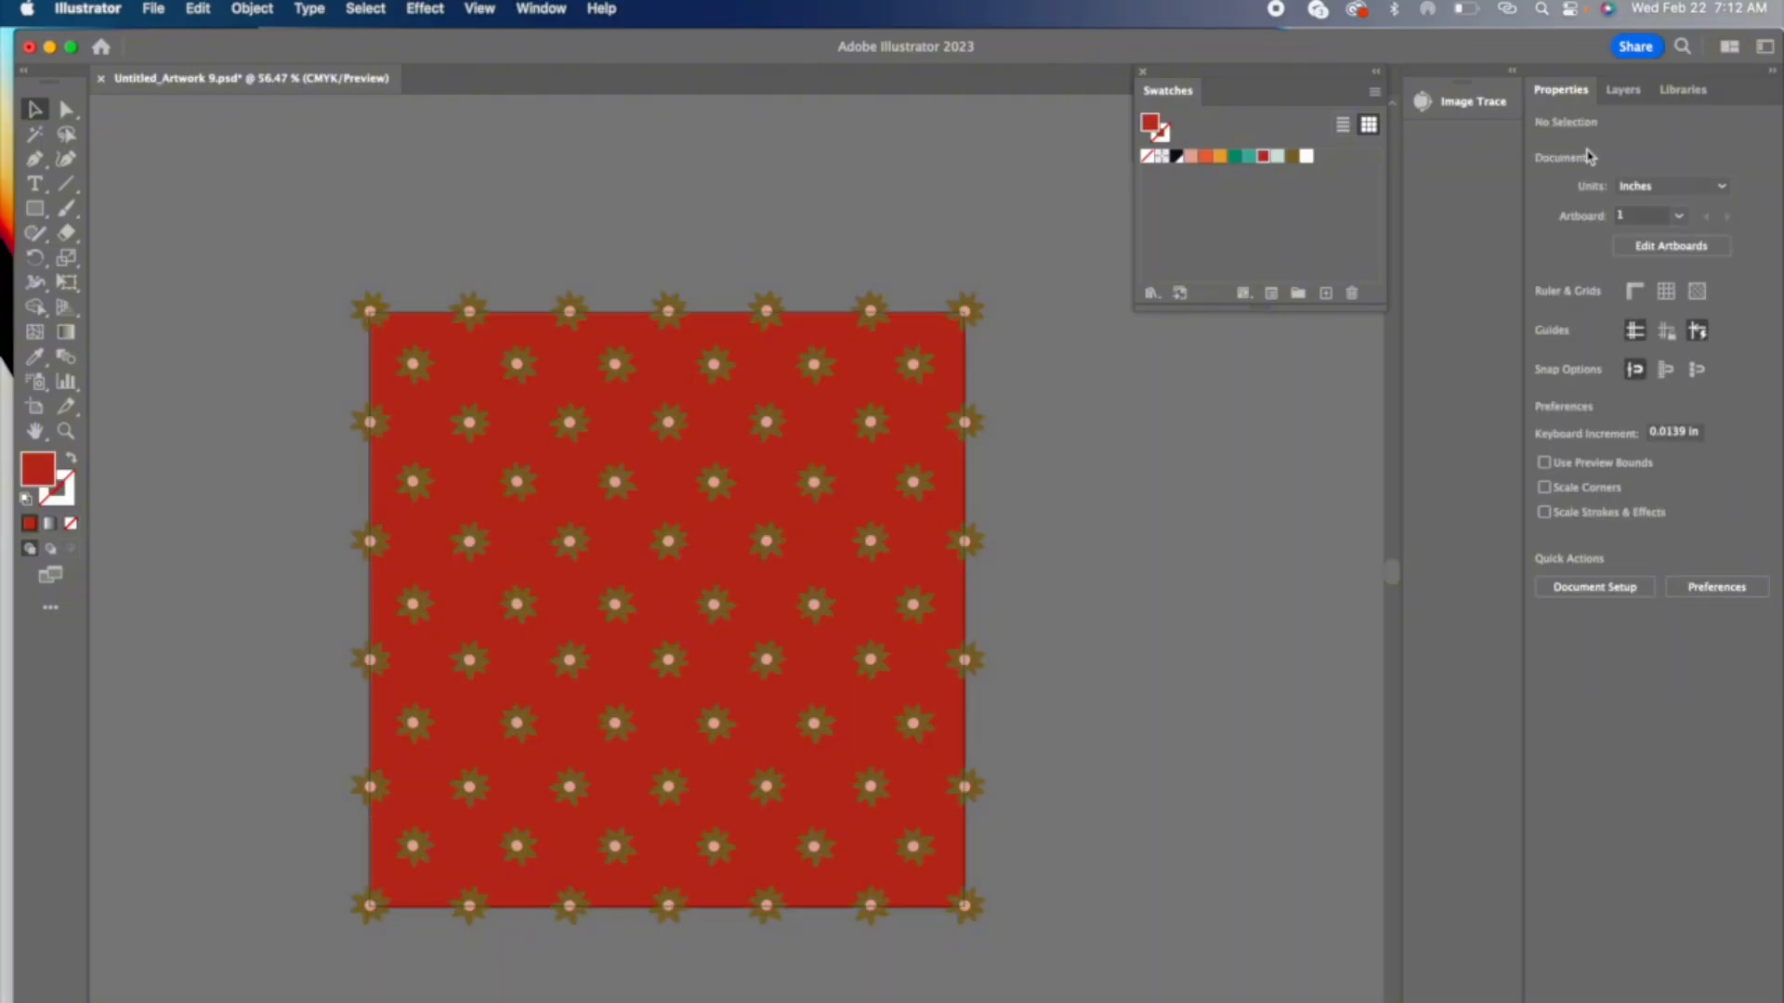
# Step: Lock the background layer and fill all the petals on the unlocked petal layer with white
pyautogui.click(1624, 90)
pyautogui.click(1562, 167)
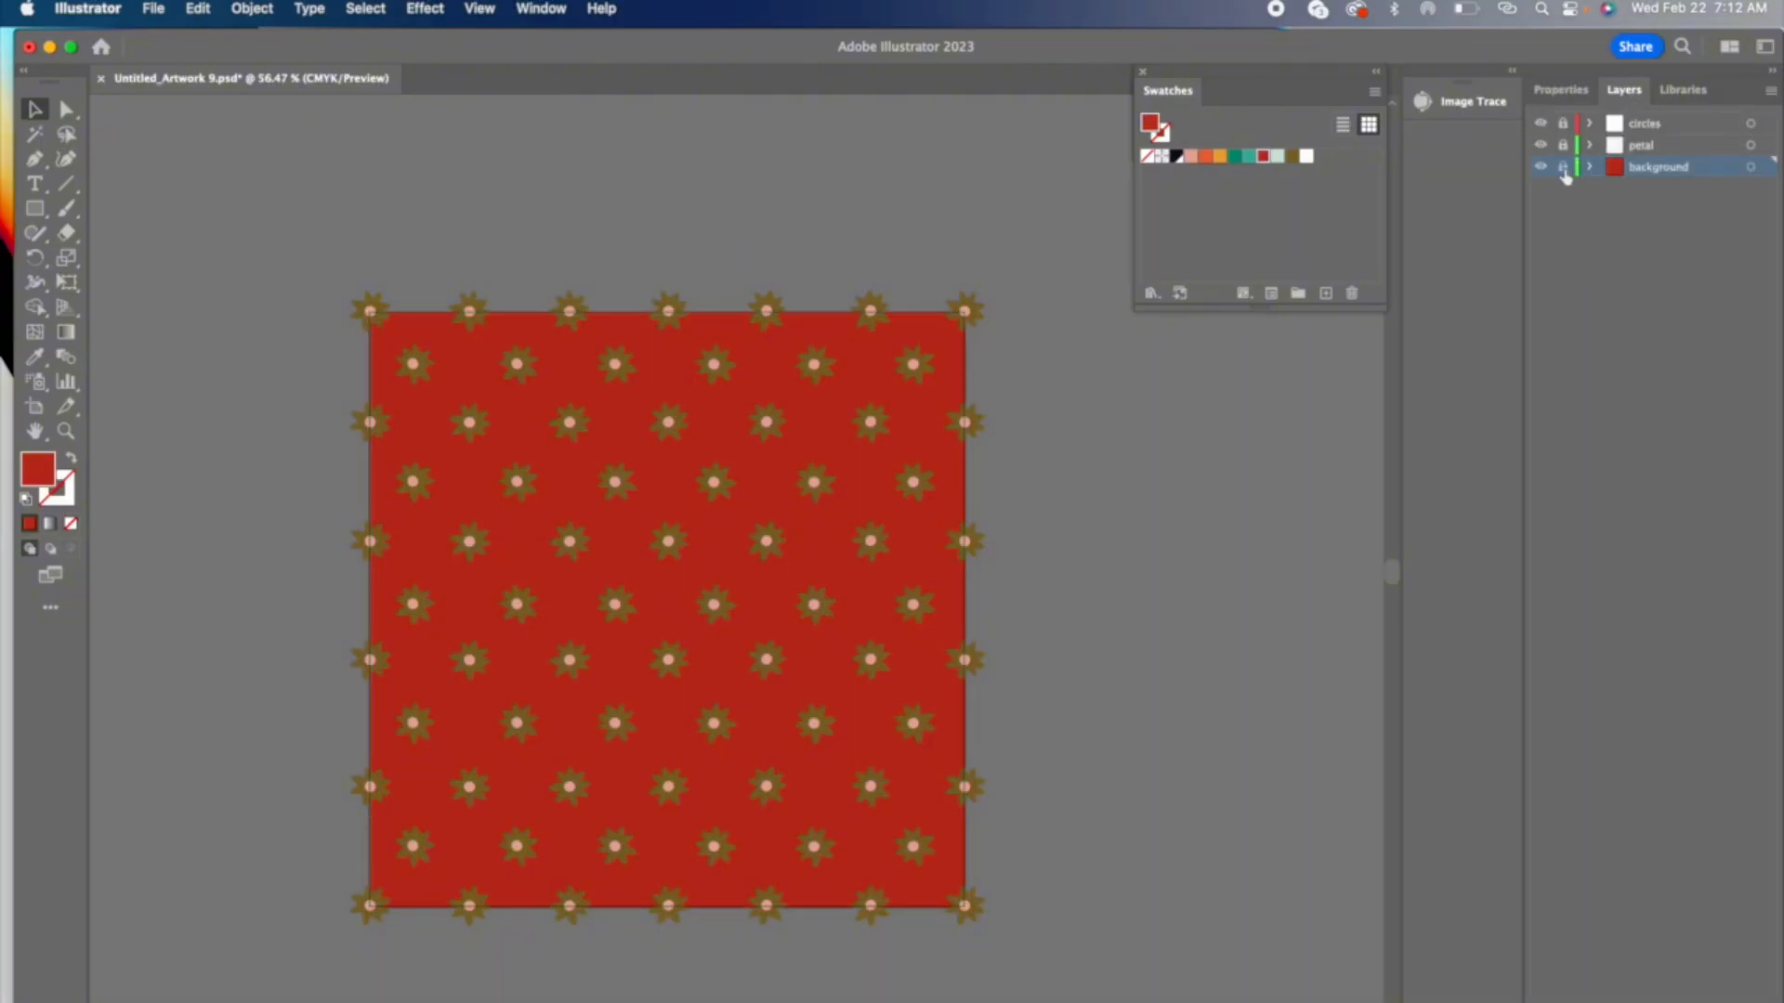
pyautogui.press('super+a')
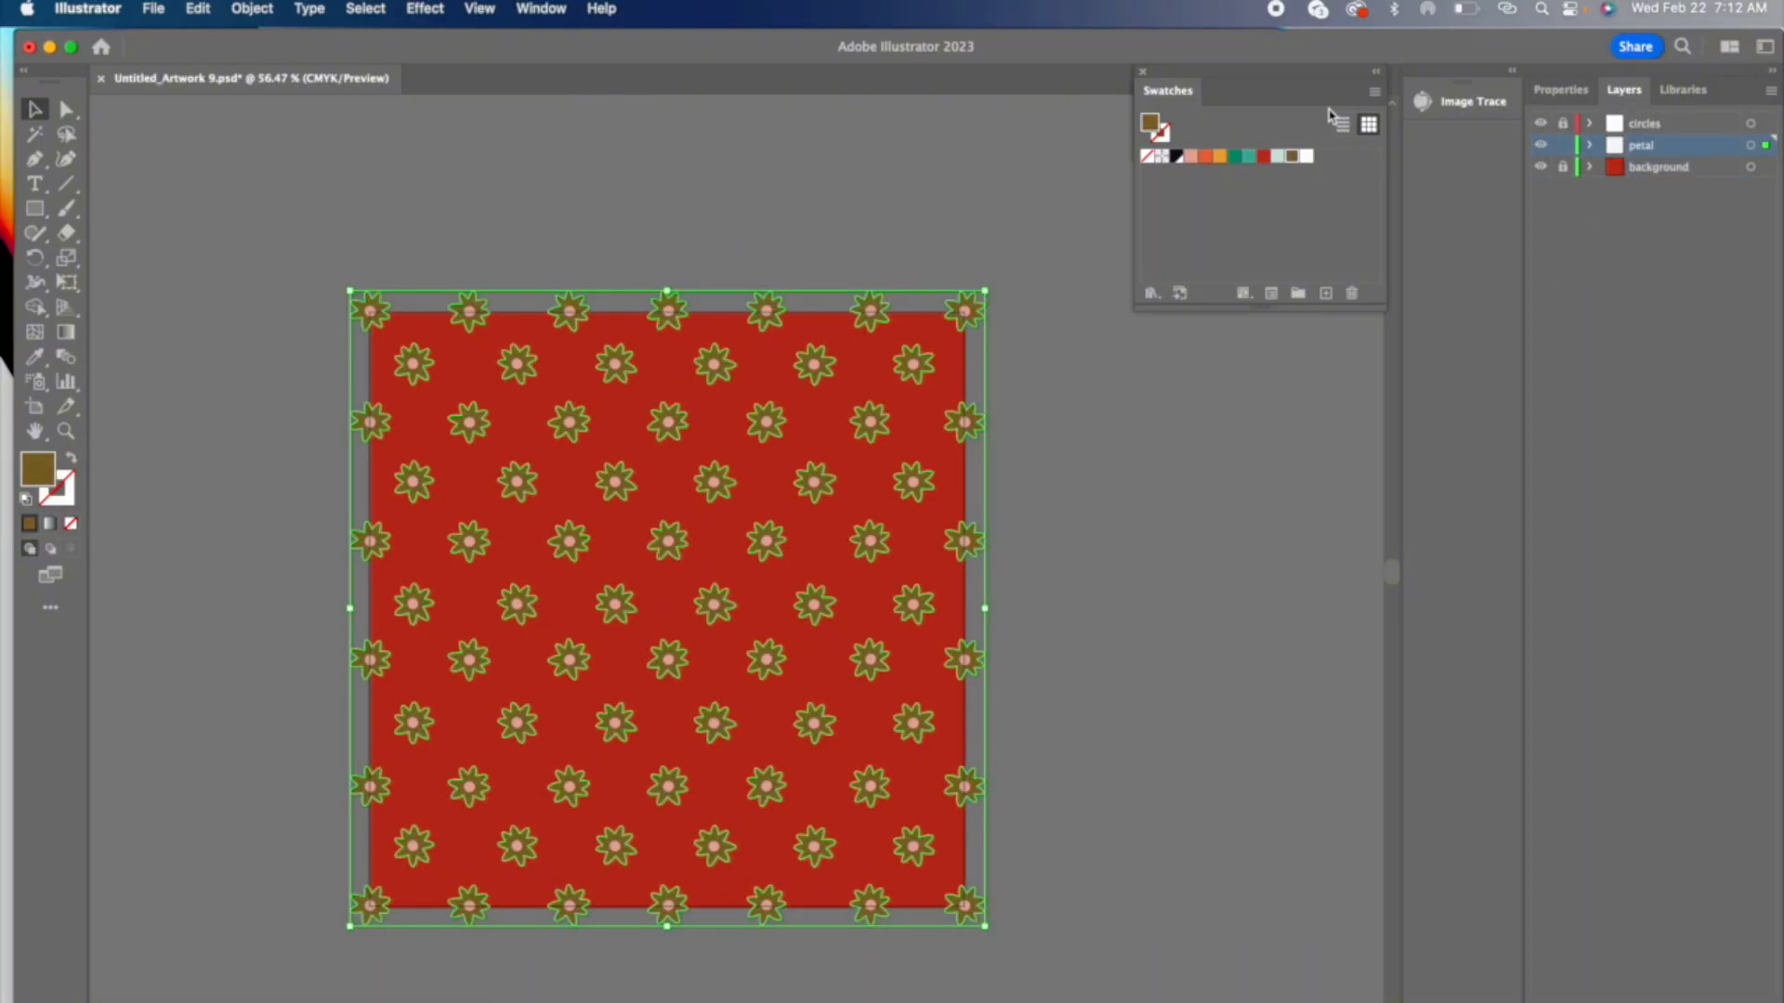
pyautogui.click(1306, 155)
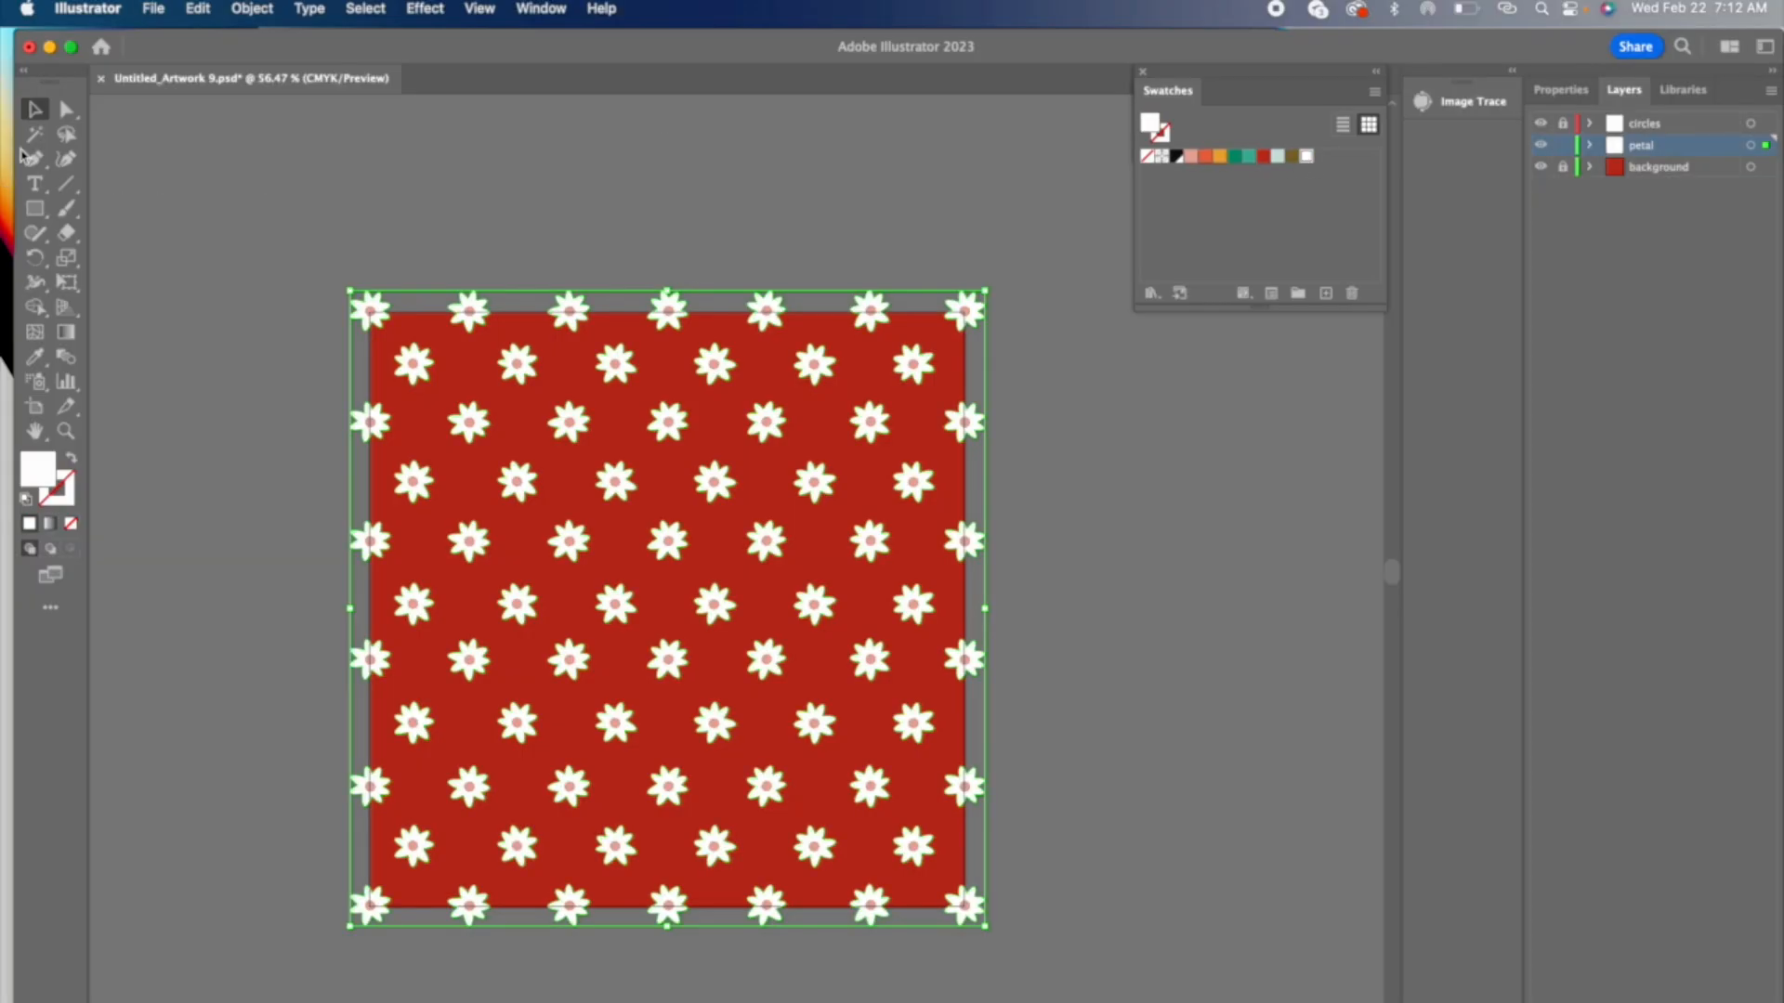
pyautogui.click(177, 233)
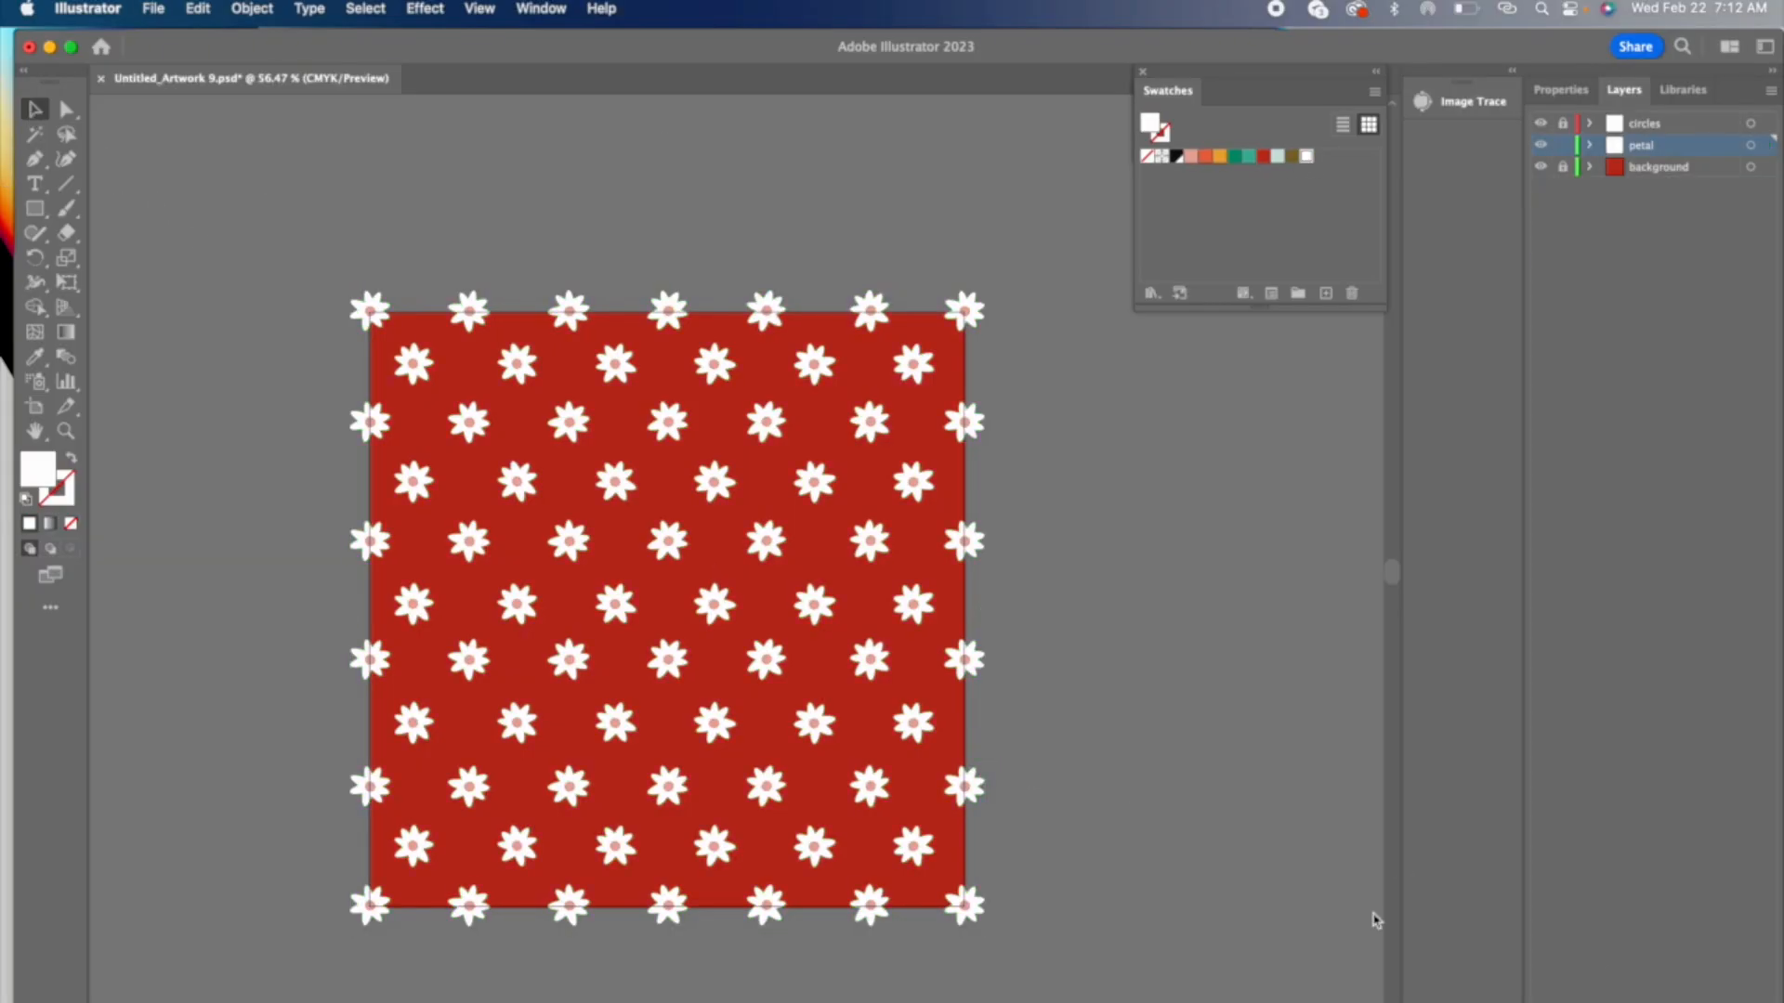
# Step: Try the dark green and yellow swatches on the background square, and settle on the orange swatch
pyautogui.click(1235, 158)
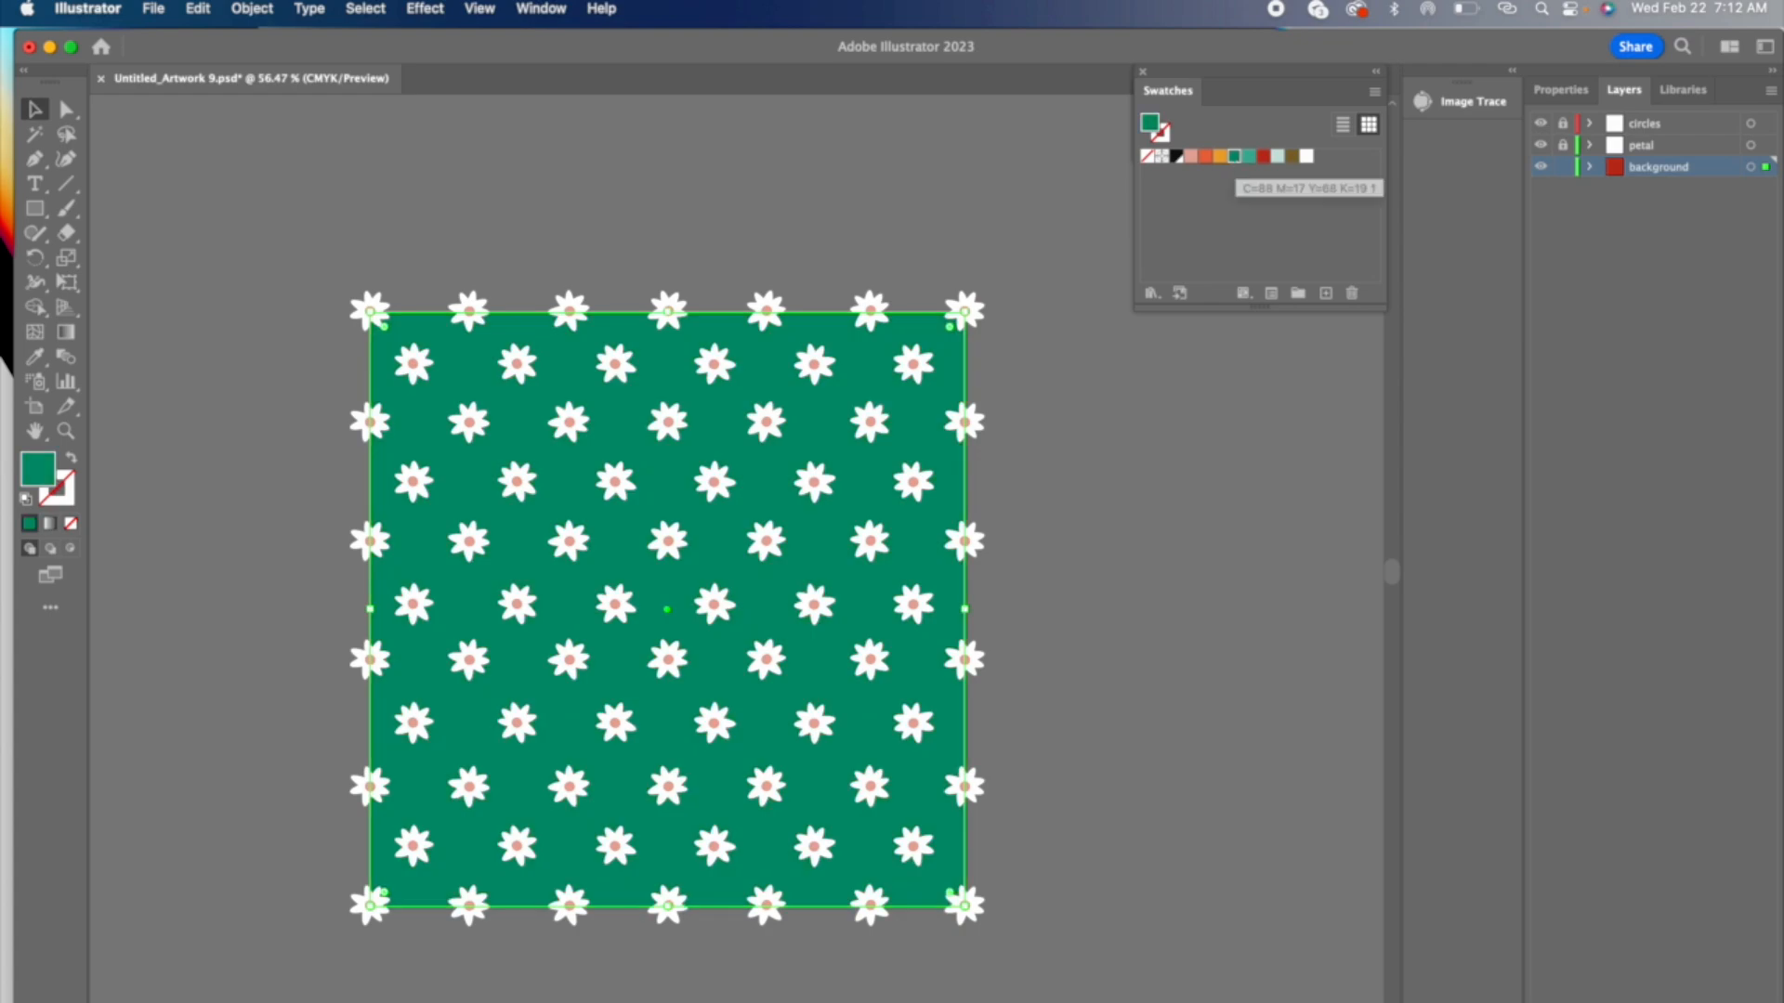
pyautogui.click(1220, 157)
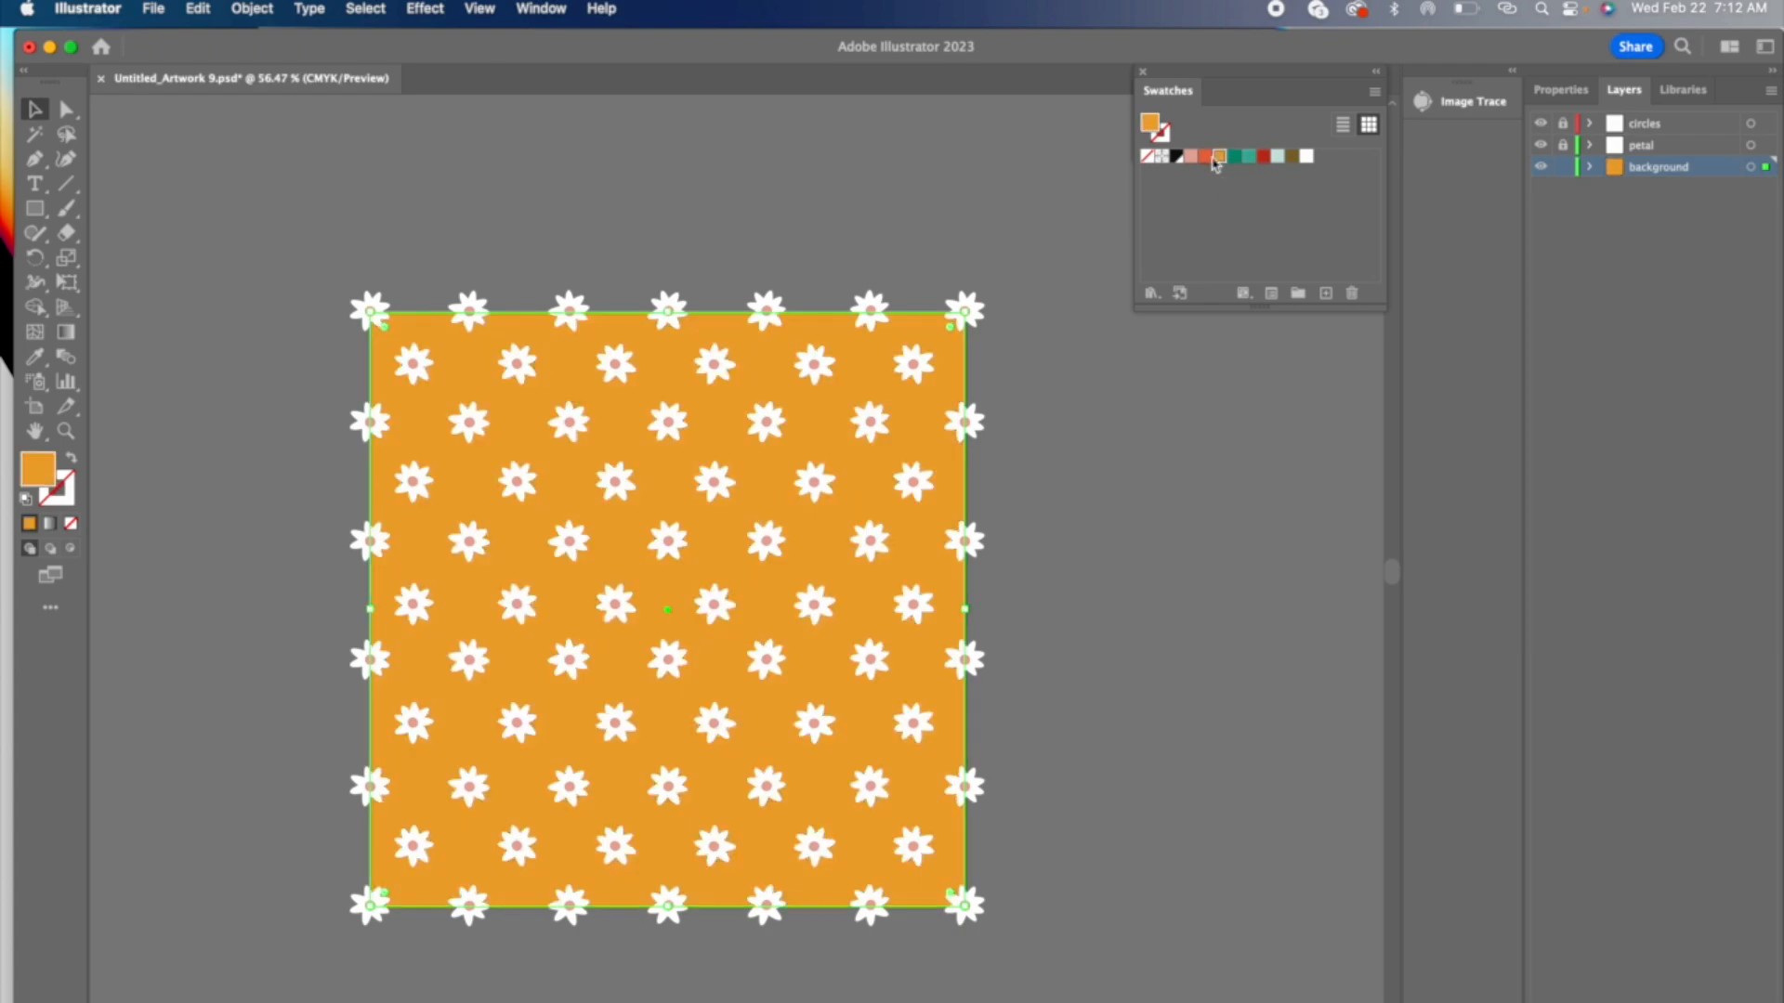
pyautogui.click(1205, 157)
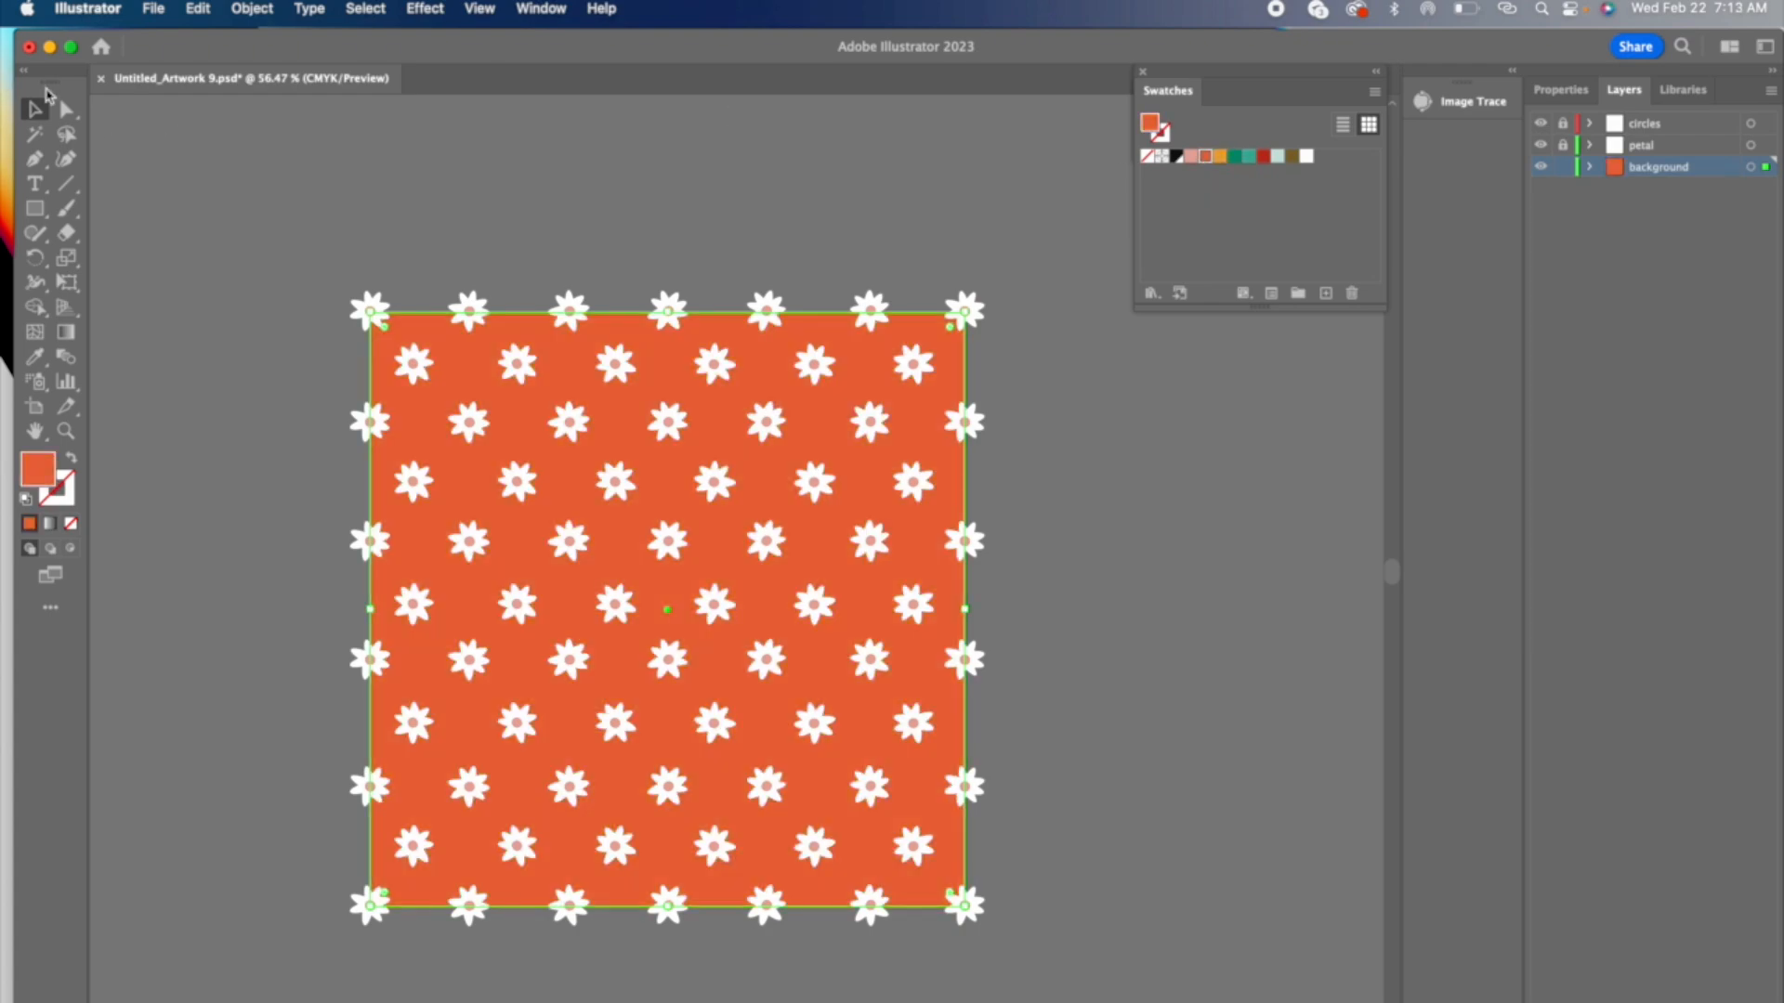
pyautogui.click(501, 150)
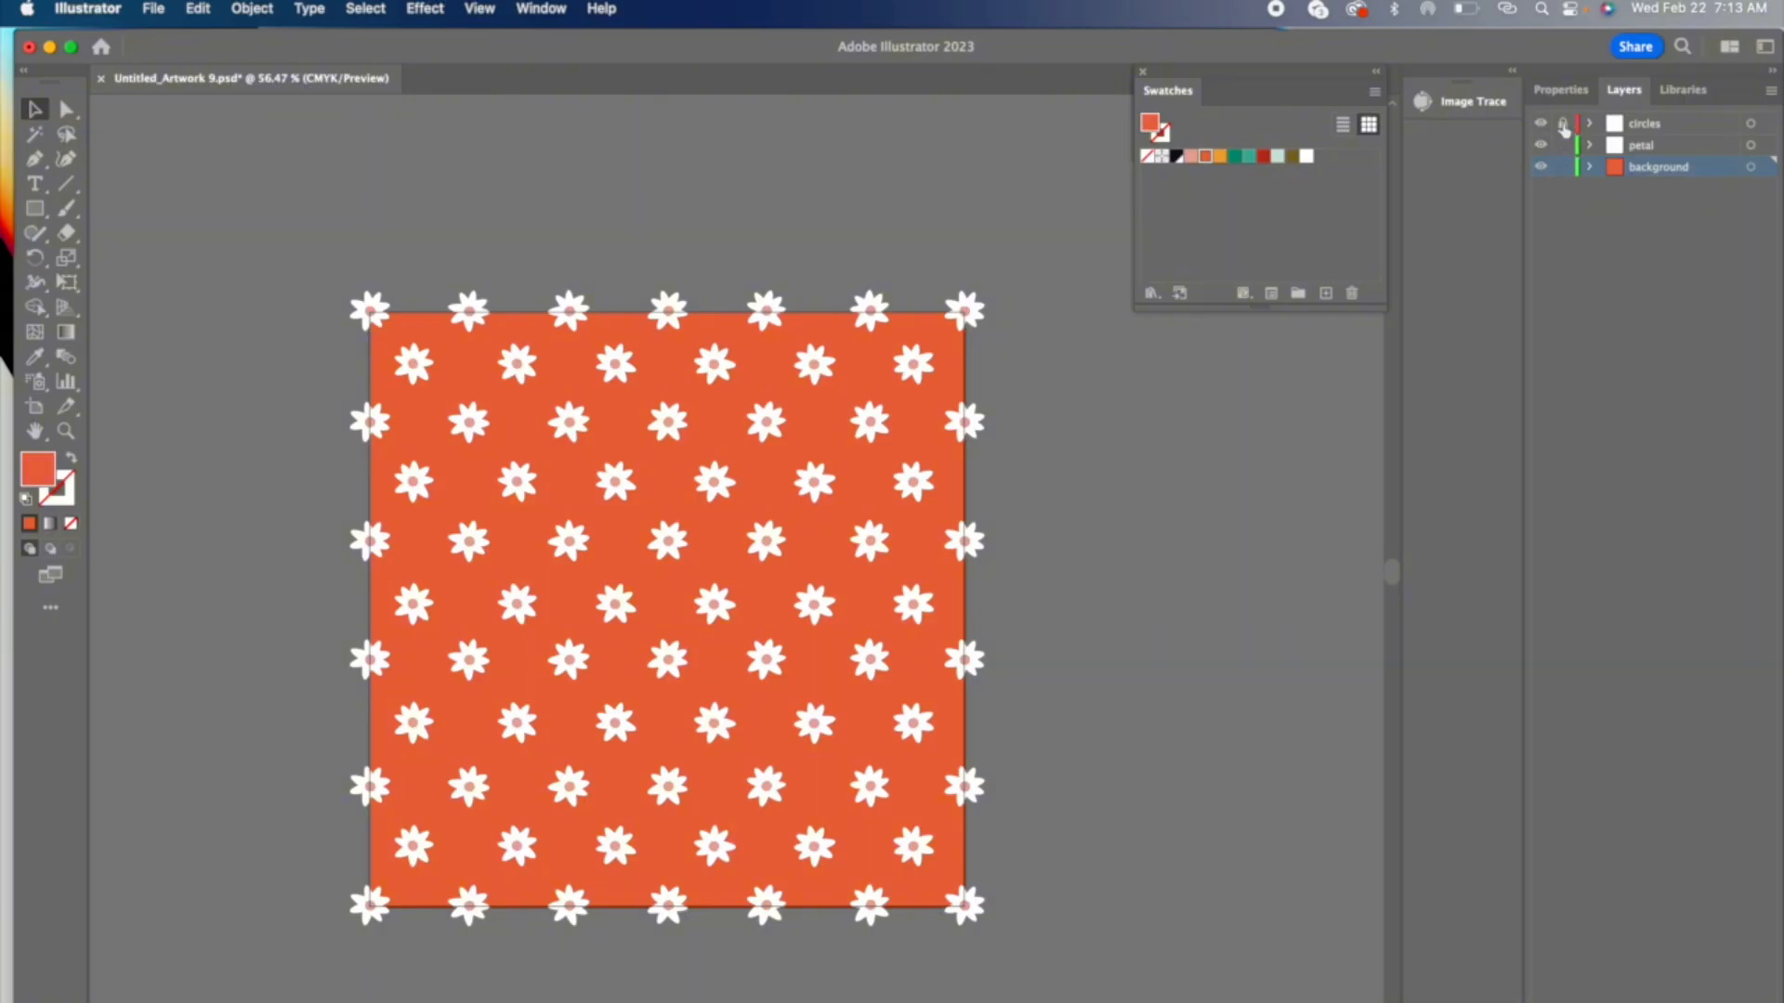
# Step: Select the unlocked circles, petals and background together and save them as a new pattern swatch
pyautogui.press('super+a')
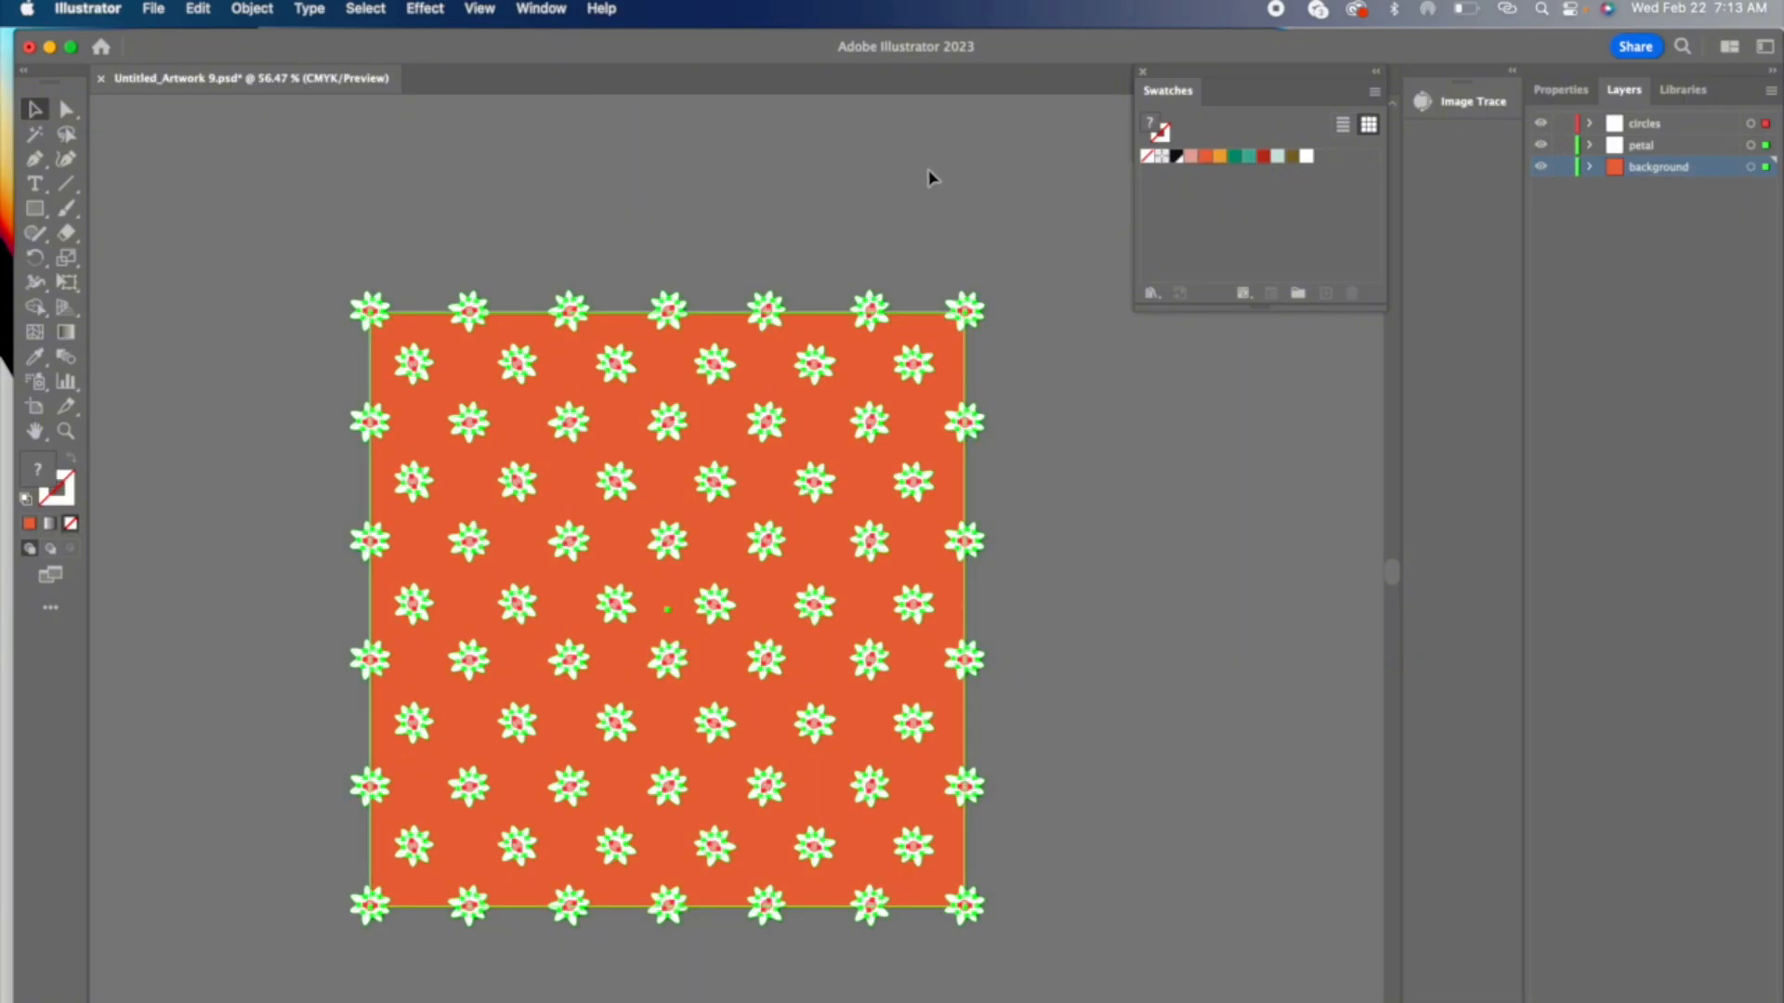
pyautogui.moveTo(784, 426); pyautogui.dragTo(1306, 220)
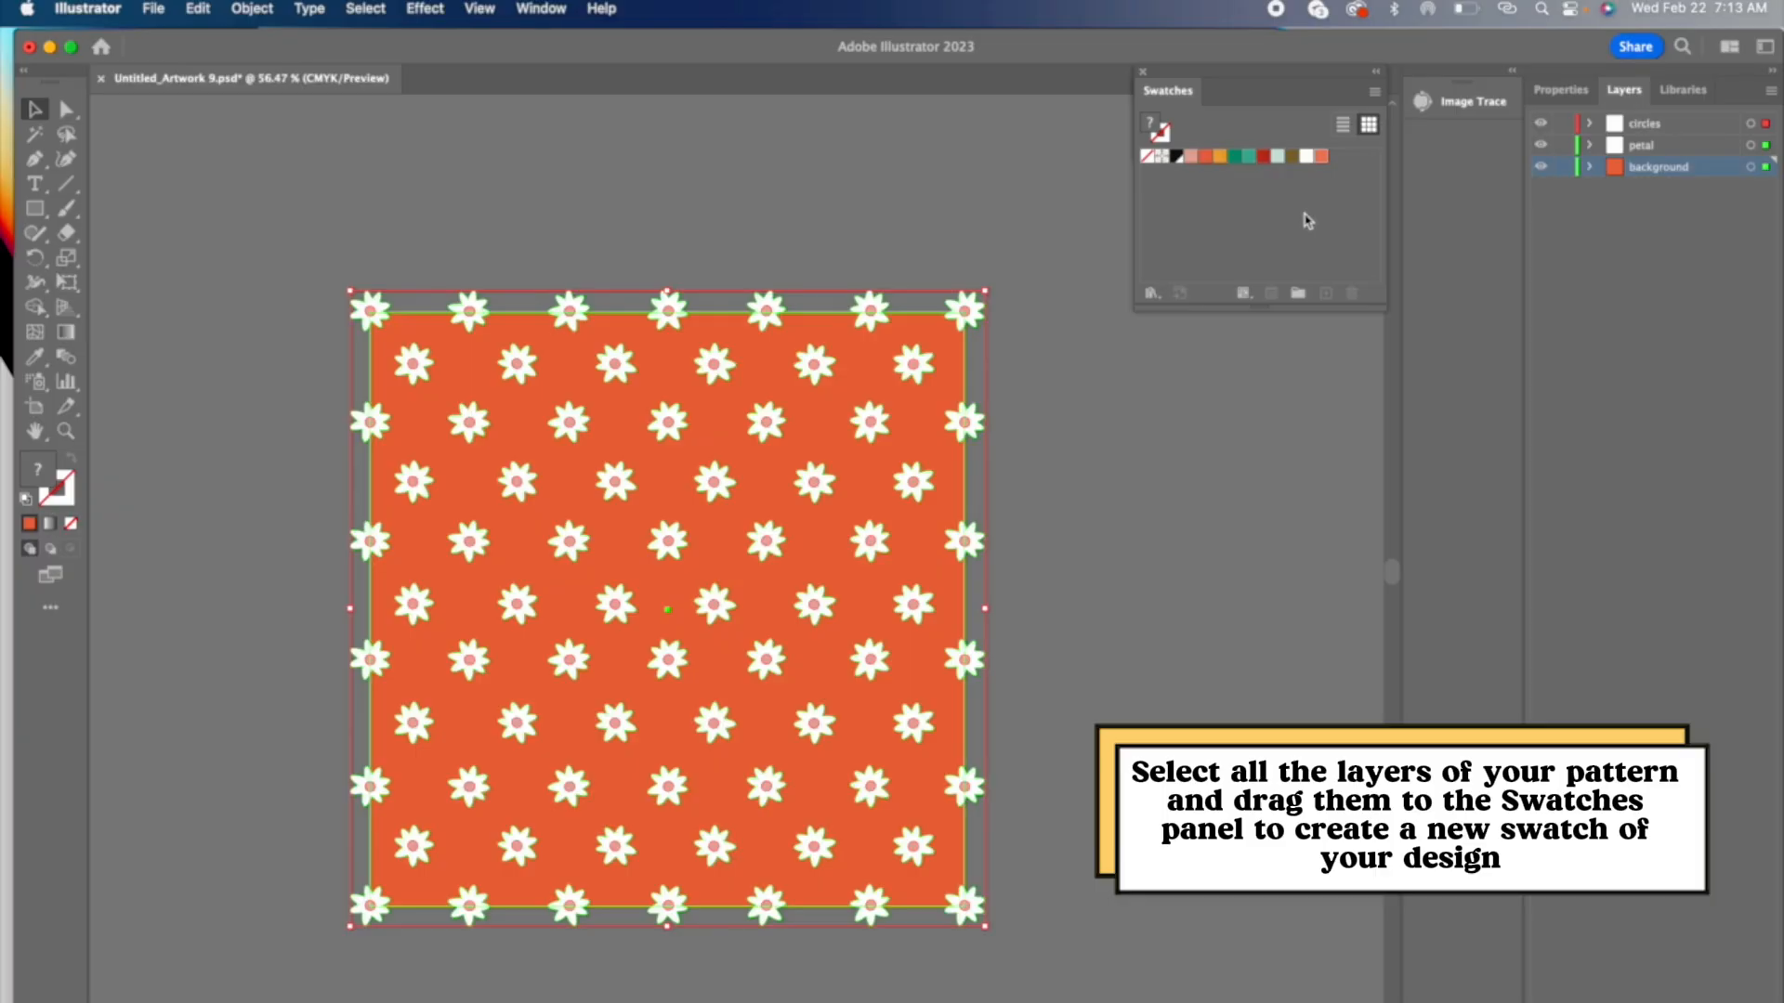
# Step: Test the new pattern swatch as the fill of a large rectangle drawn beside the tile, and delete that rectangle
pyautogui.hscroll(-5, 425, 316)
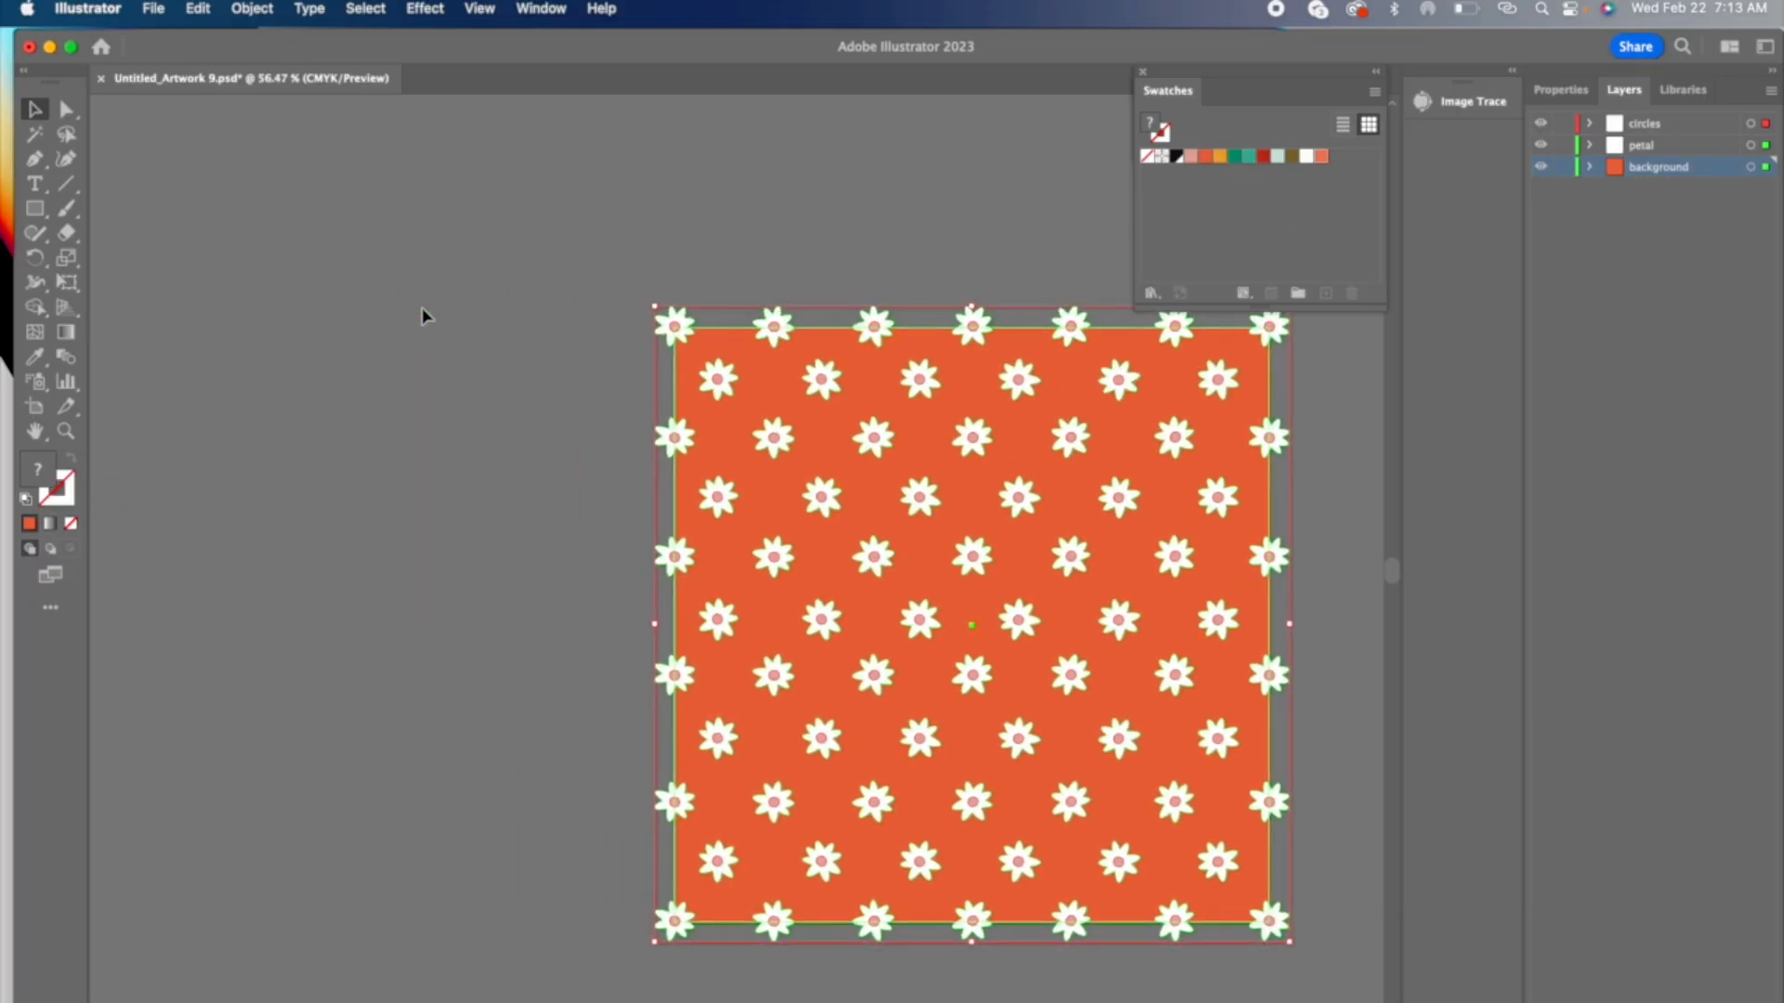
pyautogui.click(422, 317)
pyautogui.press('m')
pyautogui.press('super+minus')
pyautogui.press('super+minus')
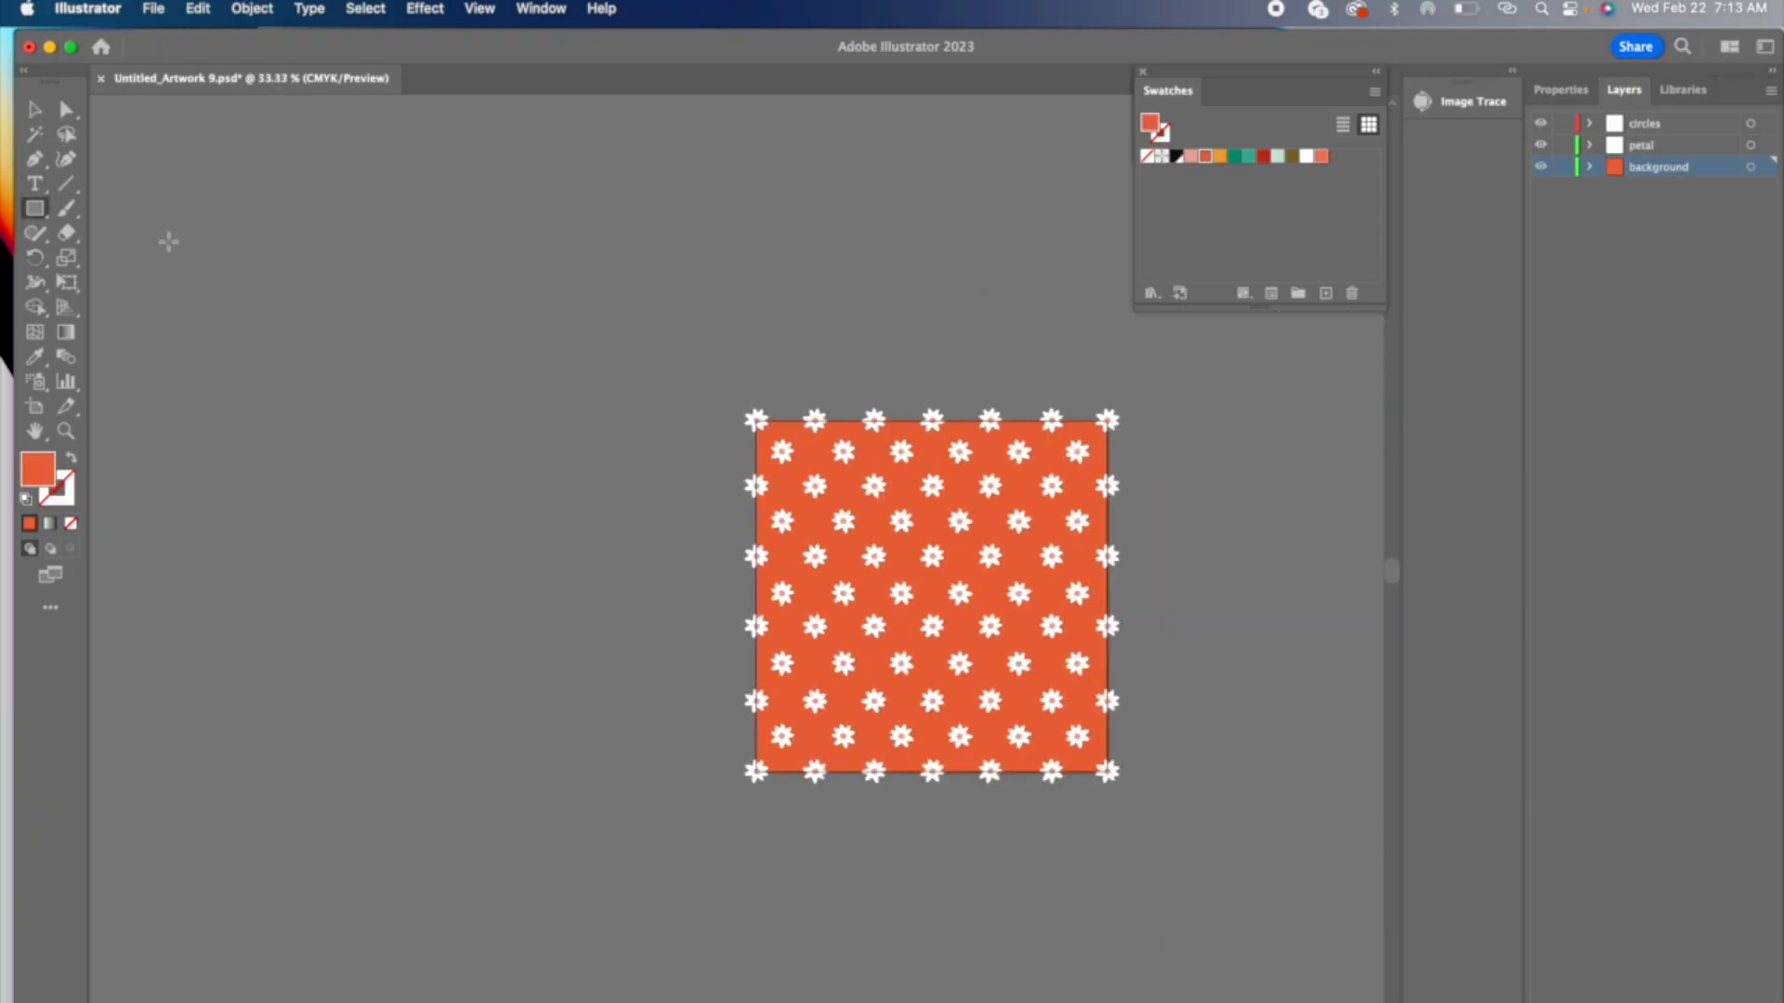
pyautogui.moveTo(168, 242); pyautogui.dragTo(673, 899)
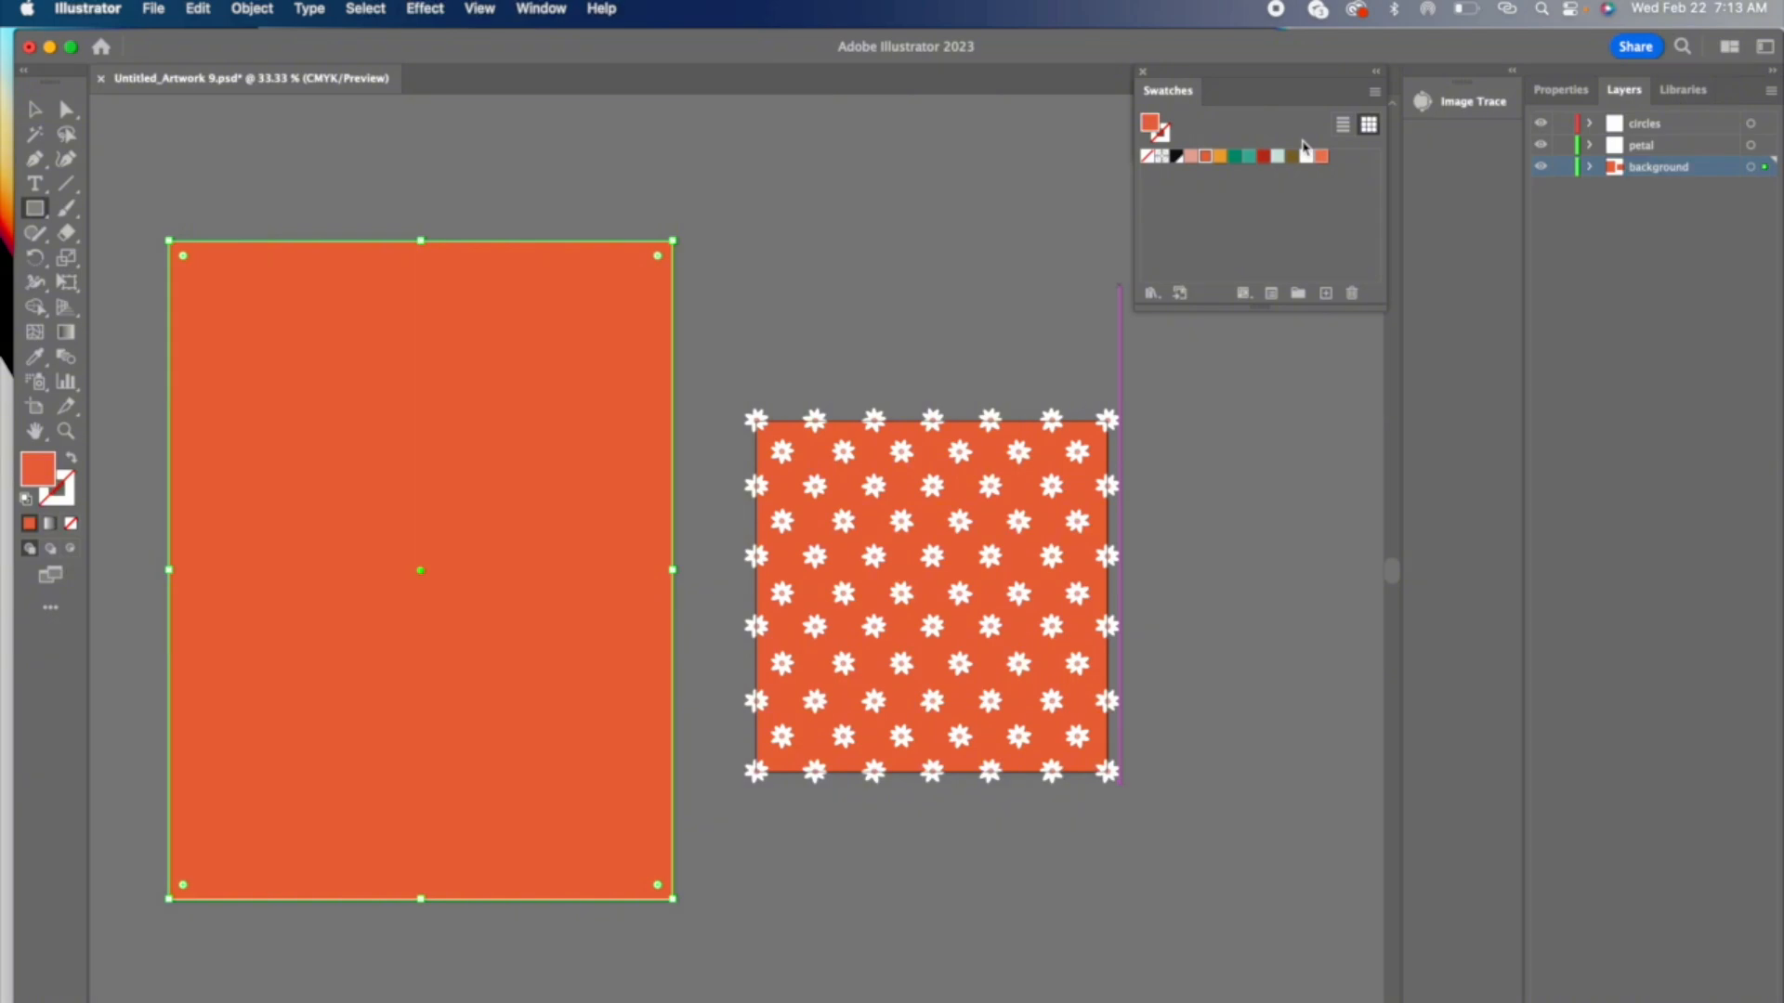
pyautogui.click(1321, 157)
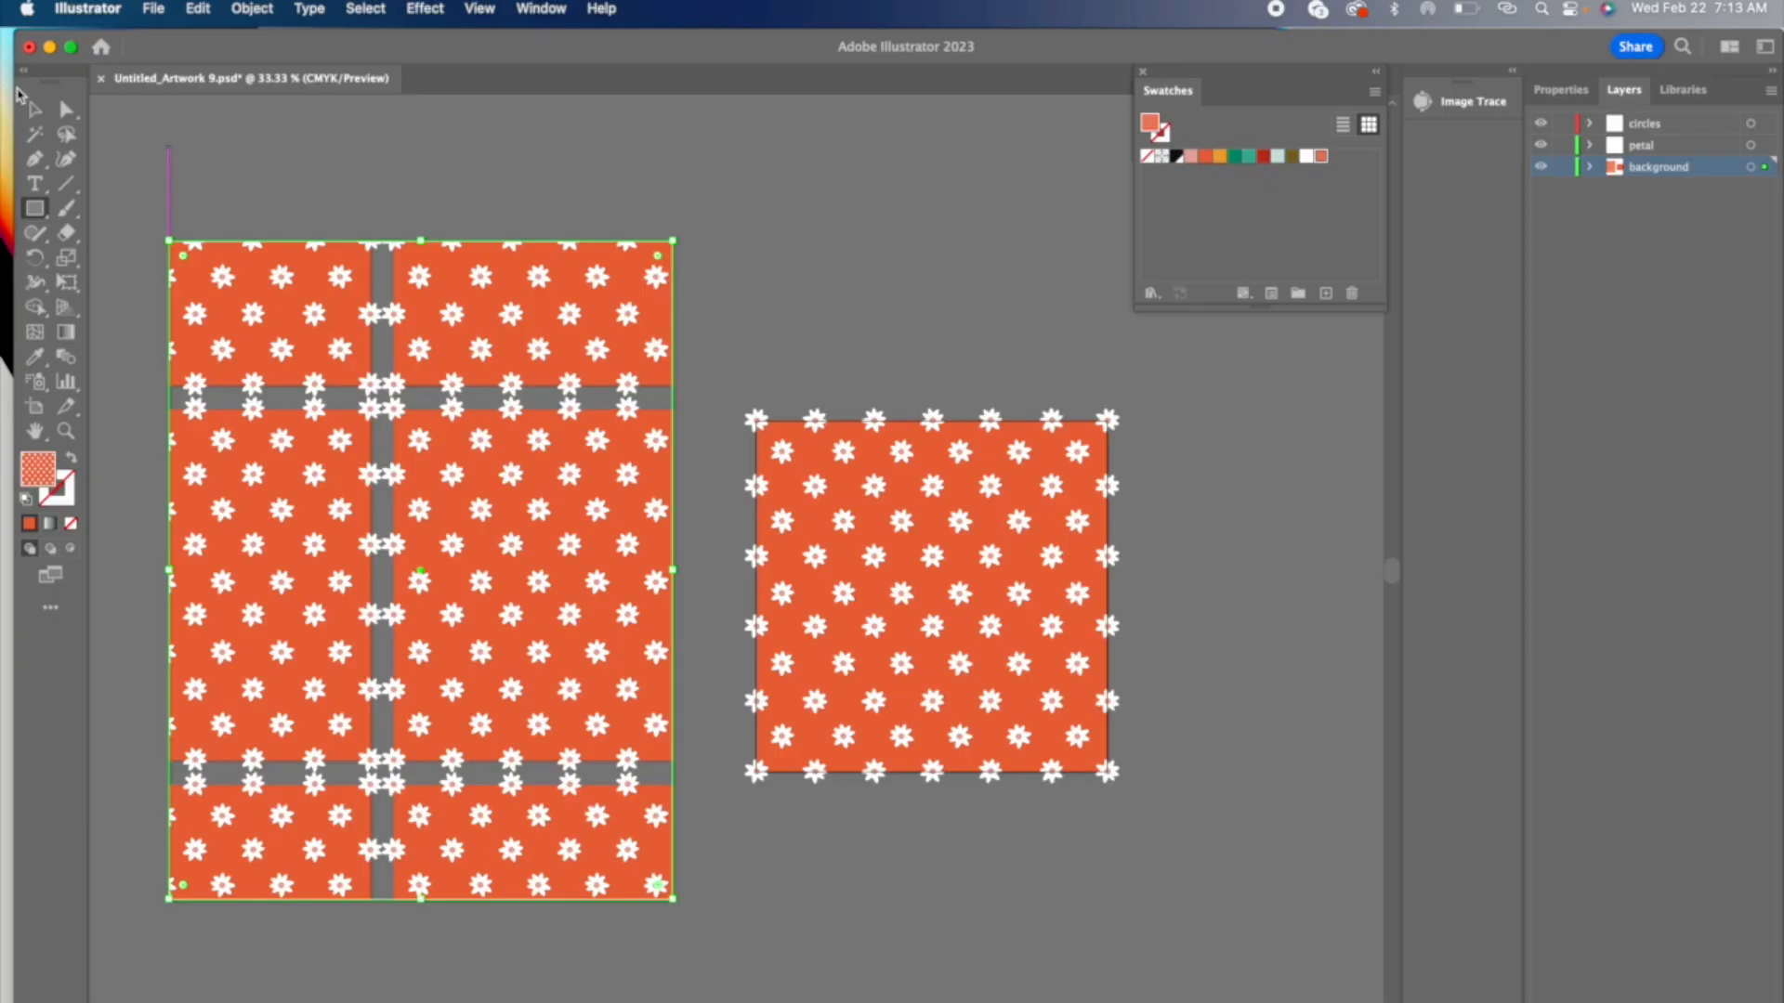
pyautogui.click(37, 110)
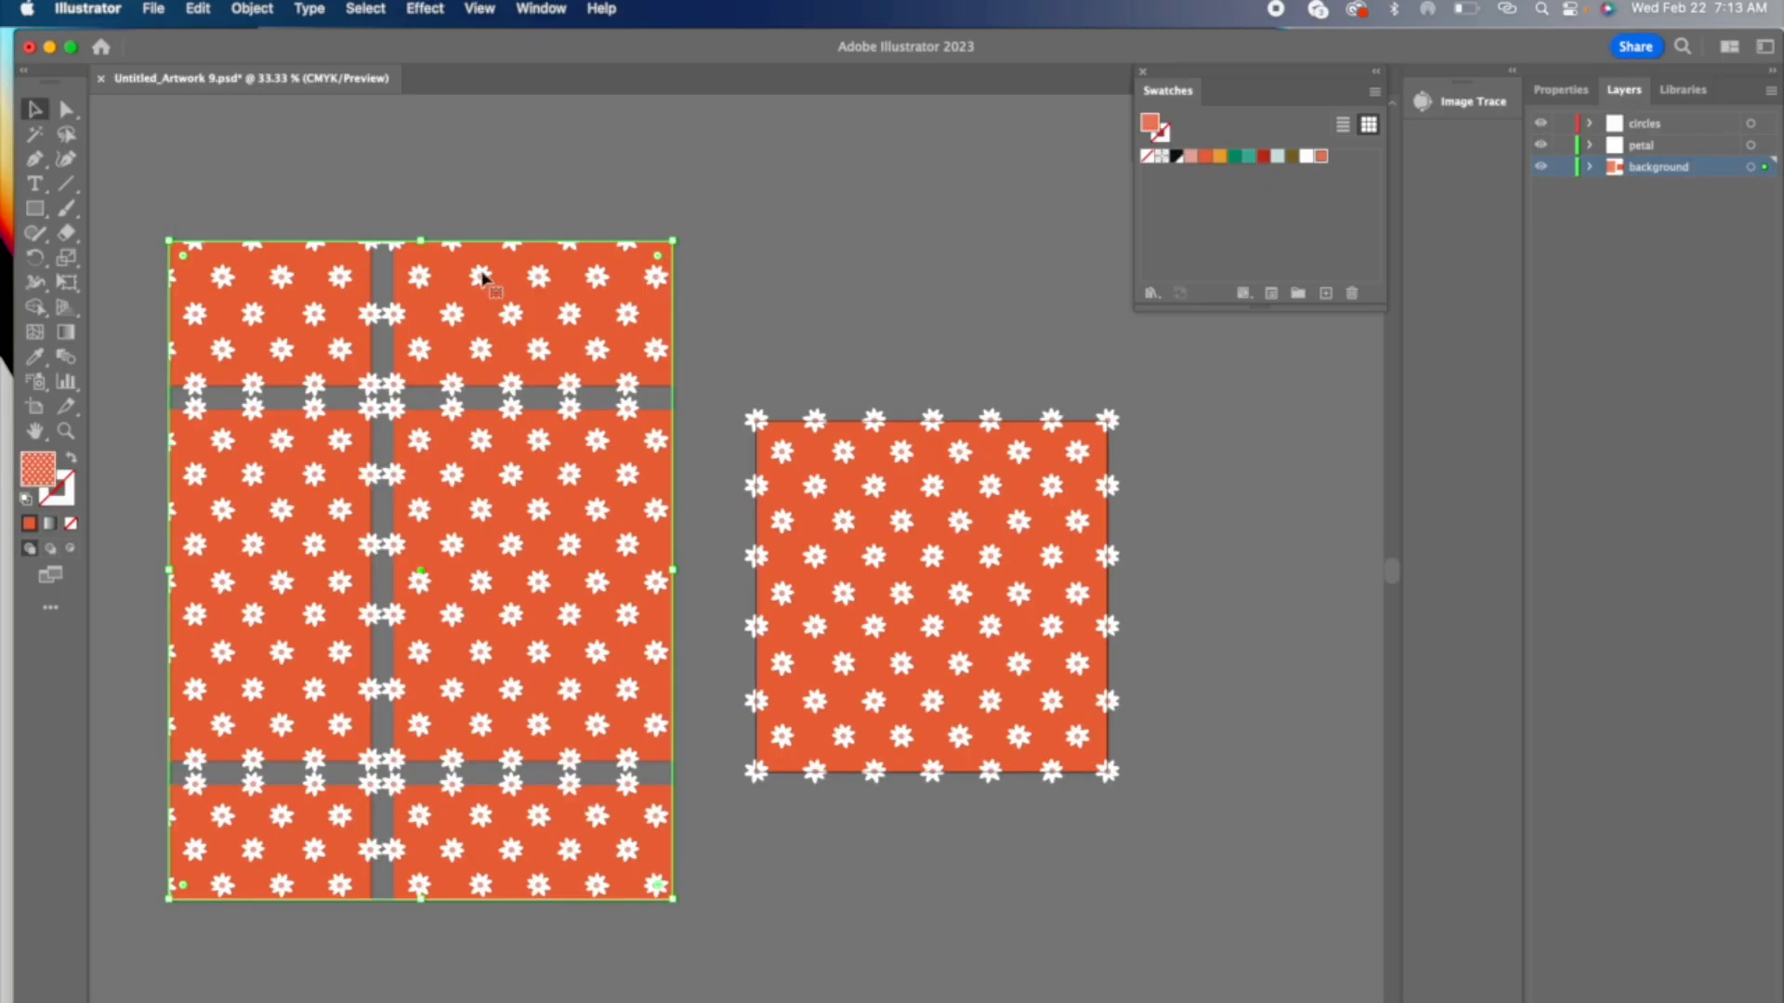
pyautogui.press('Delete')
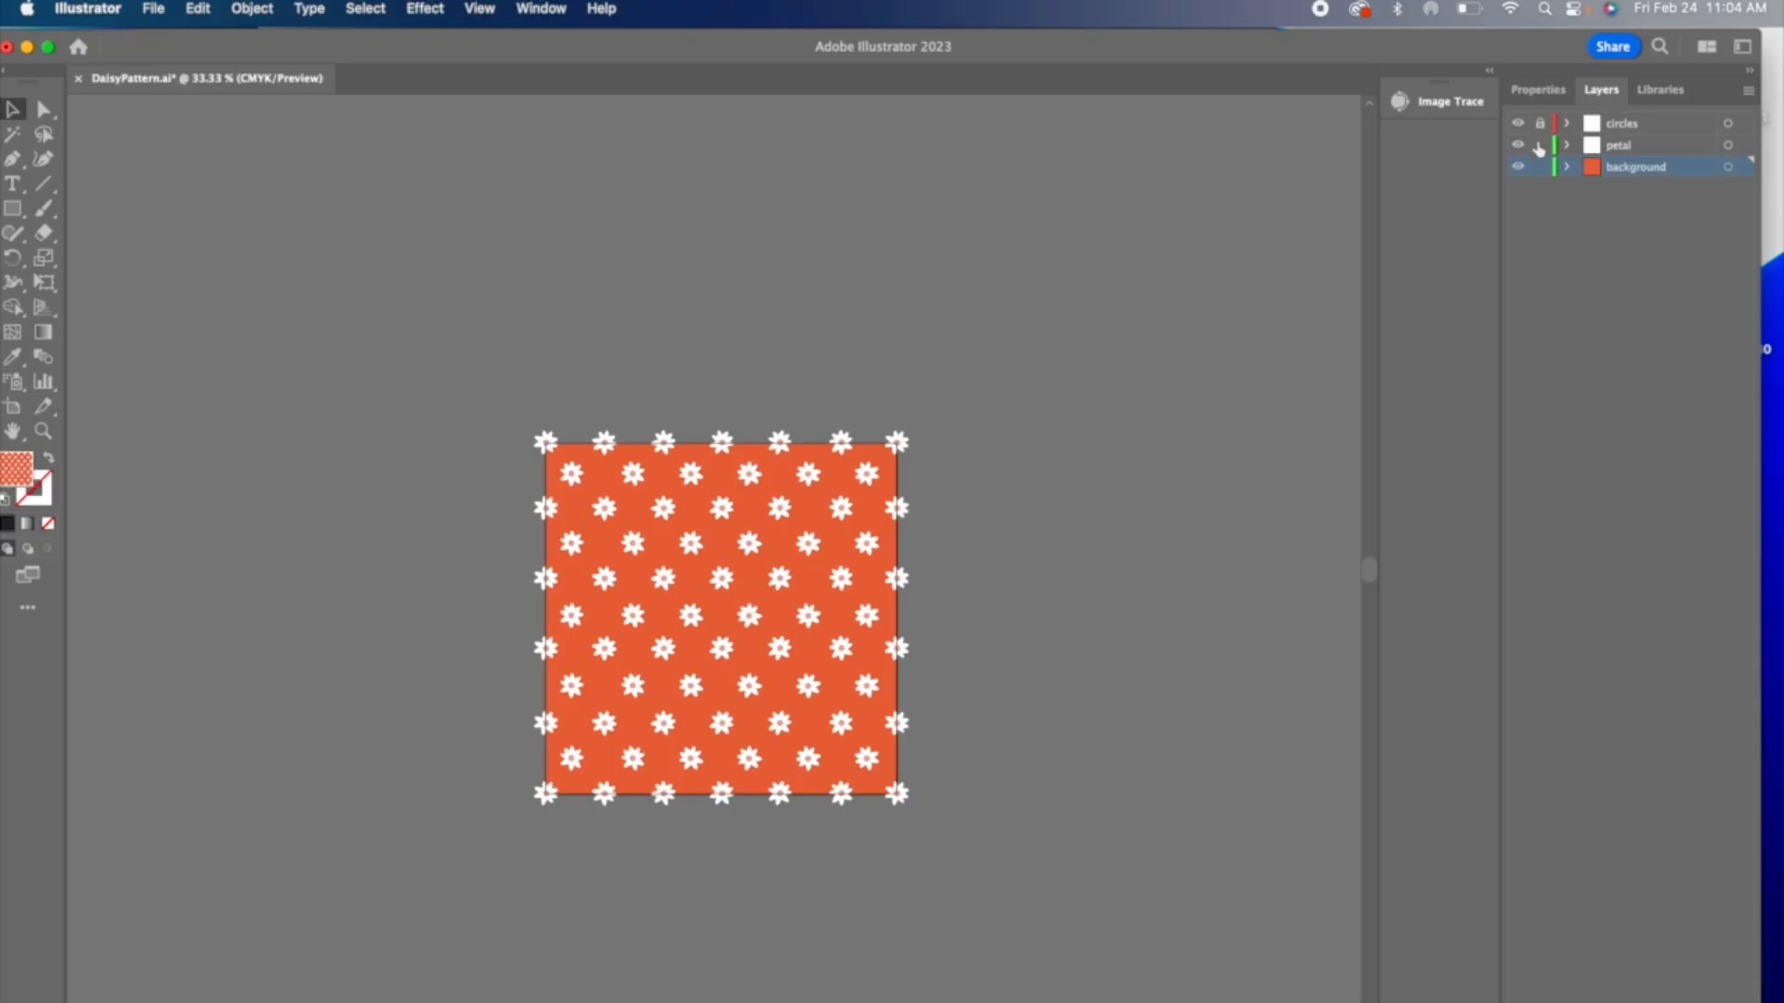
# Step: Paste a copy of the orange background square directly behind it and set the copy's fill to none
pyautogui.click(604, 469)
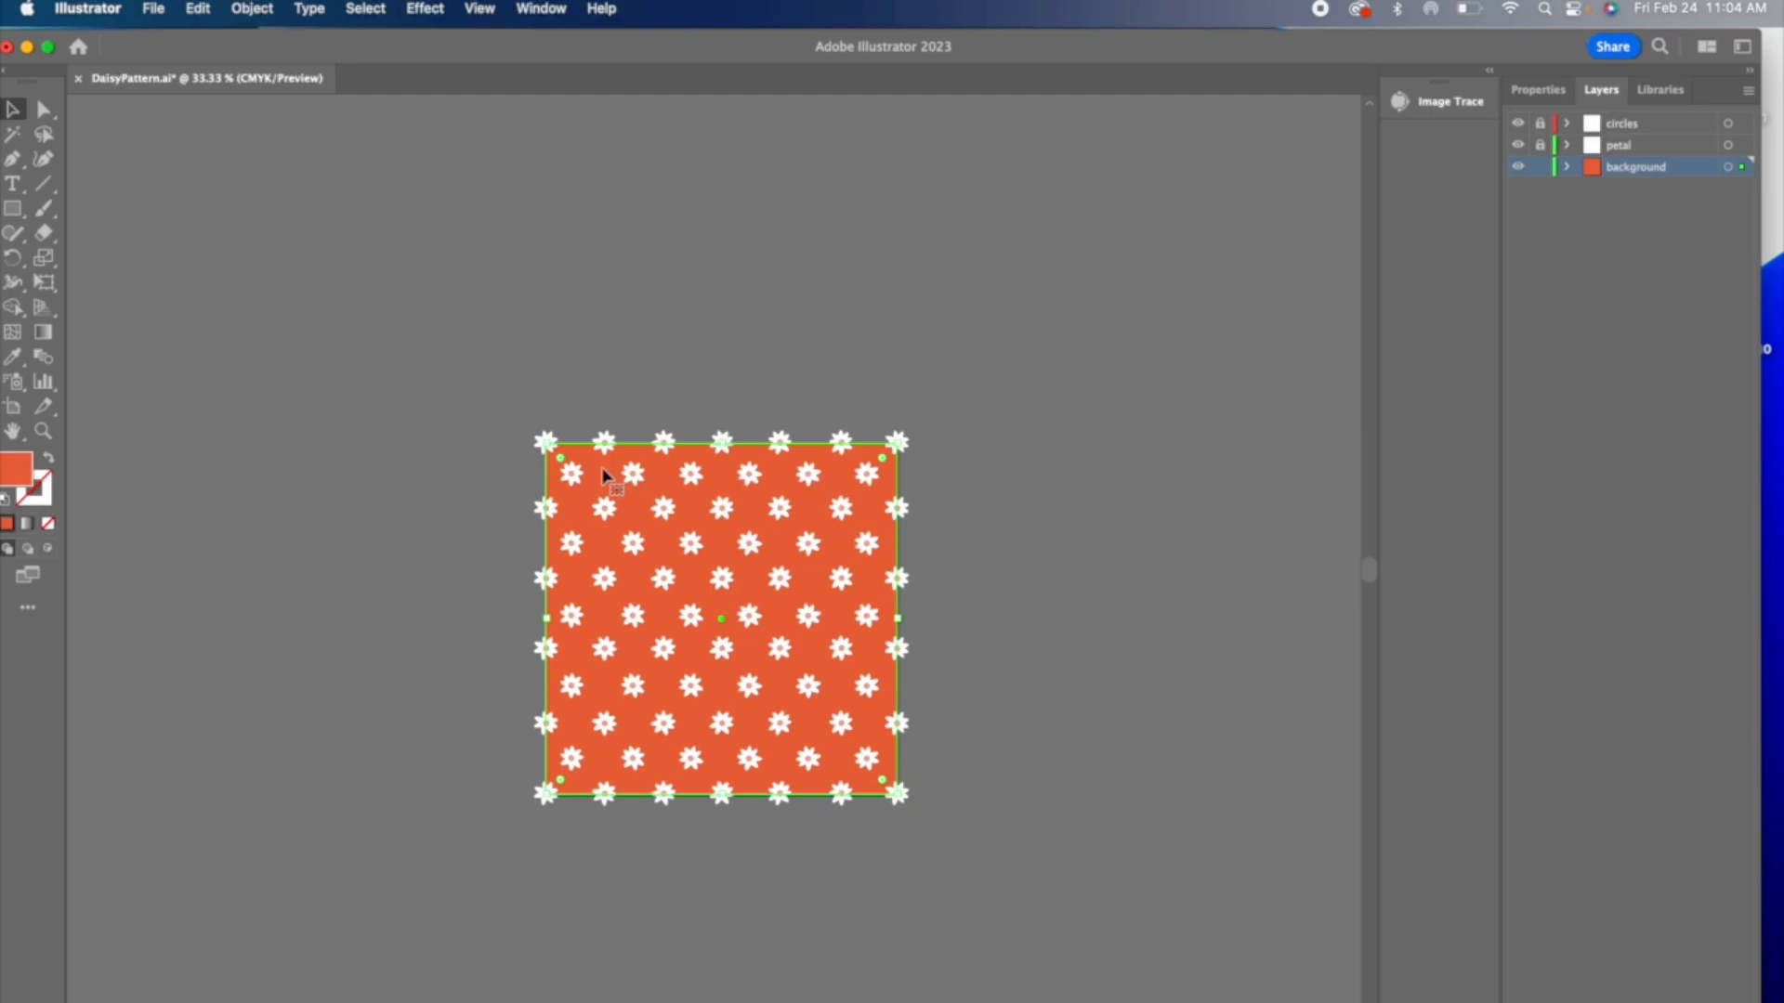
pyautogui.click(197, 8)
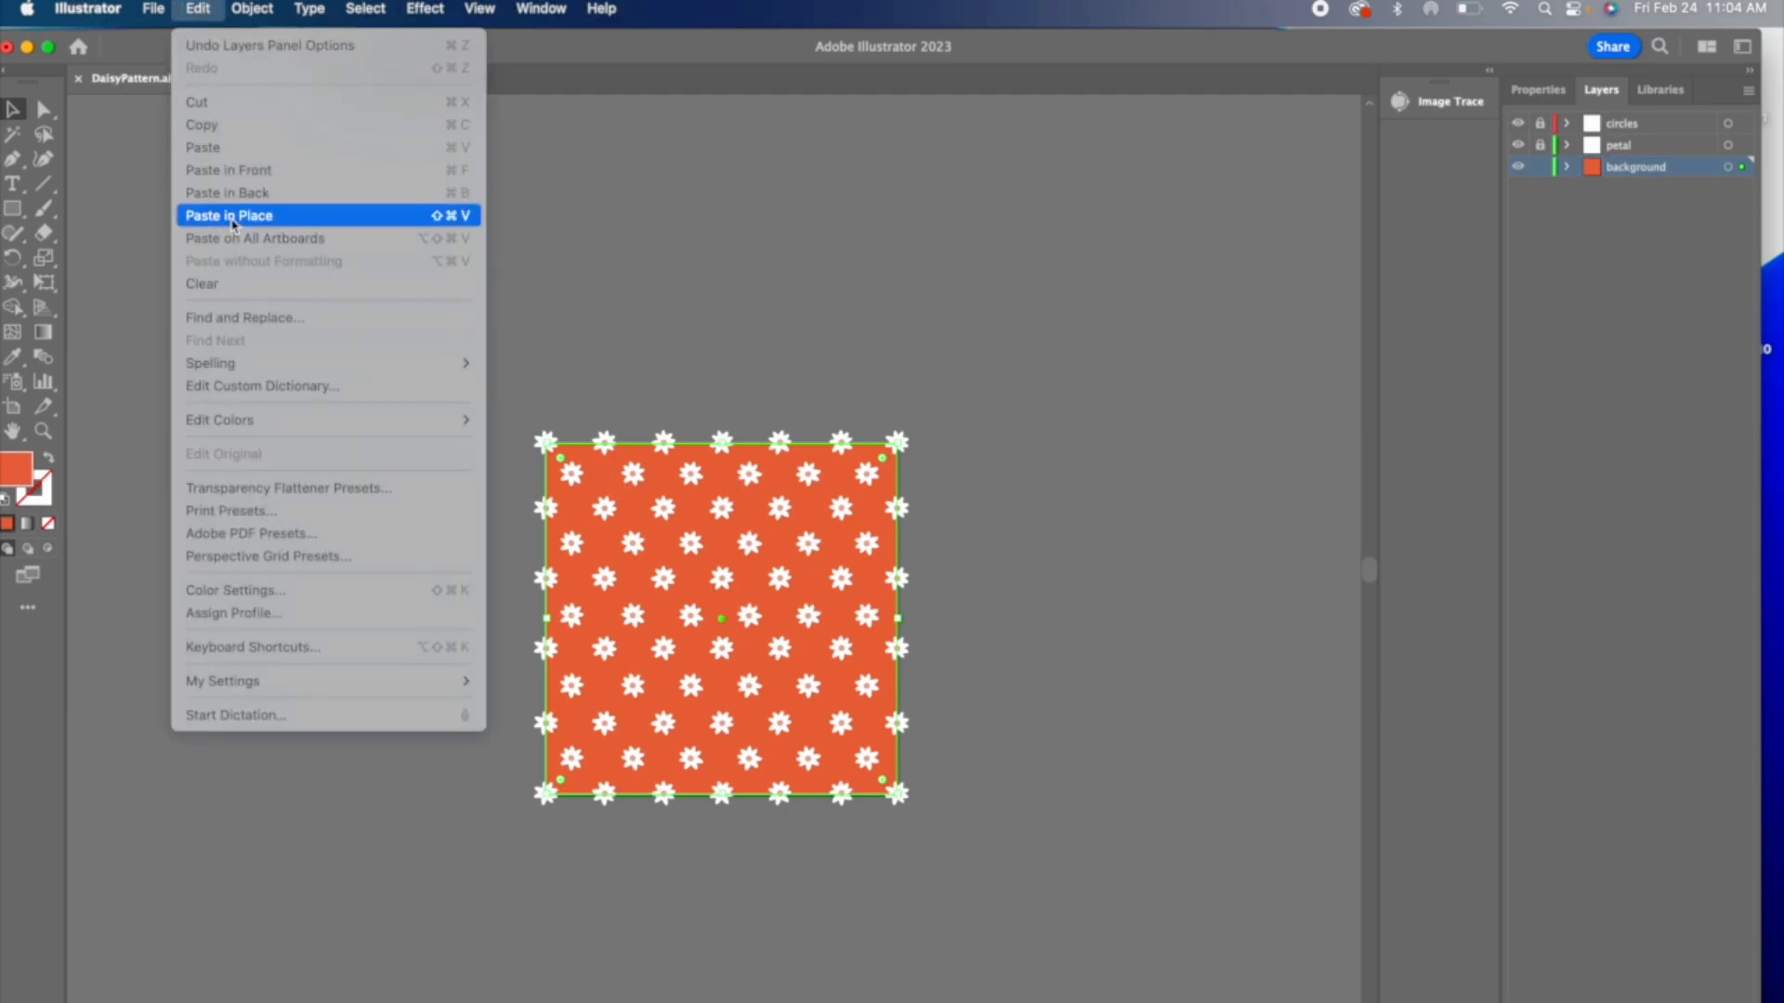
pyautogui.click(234, 195)
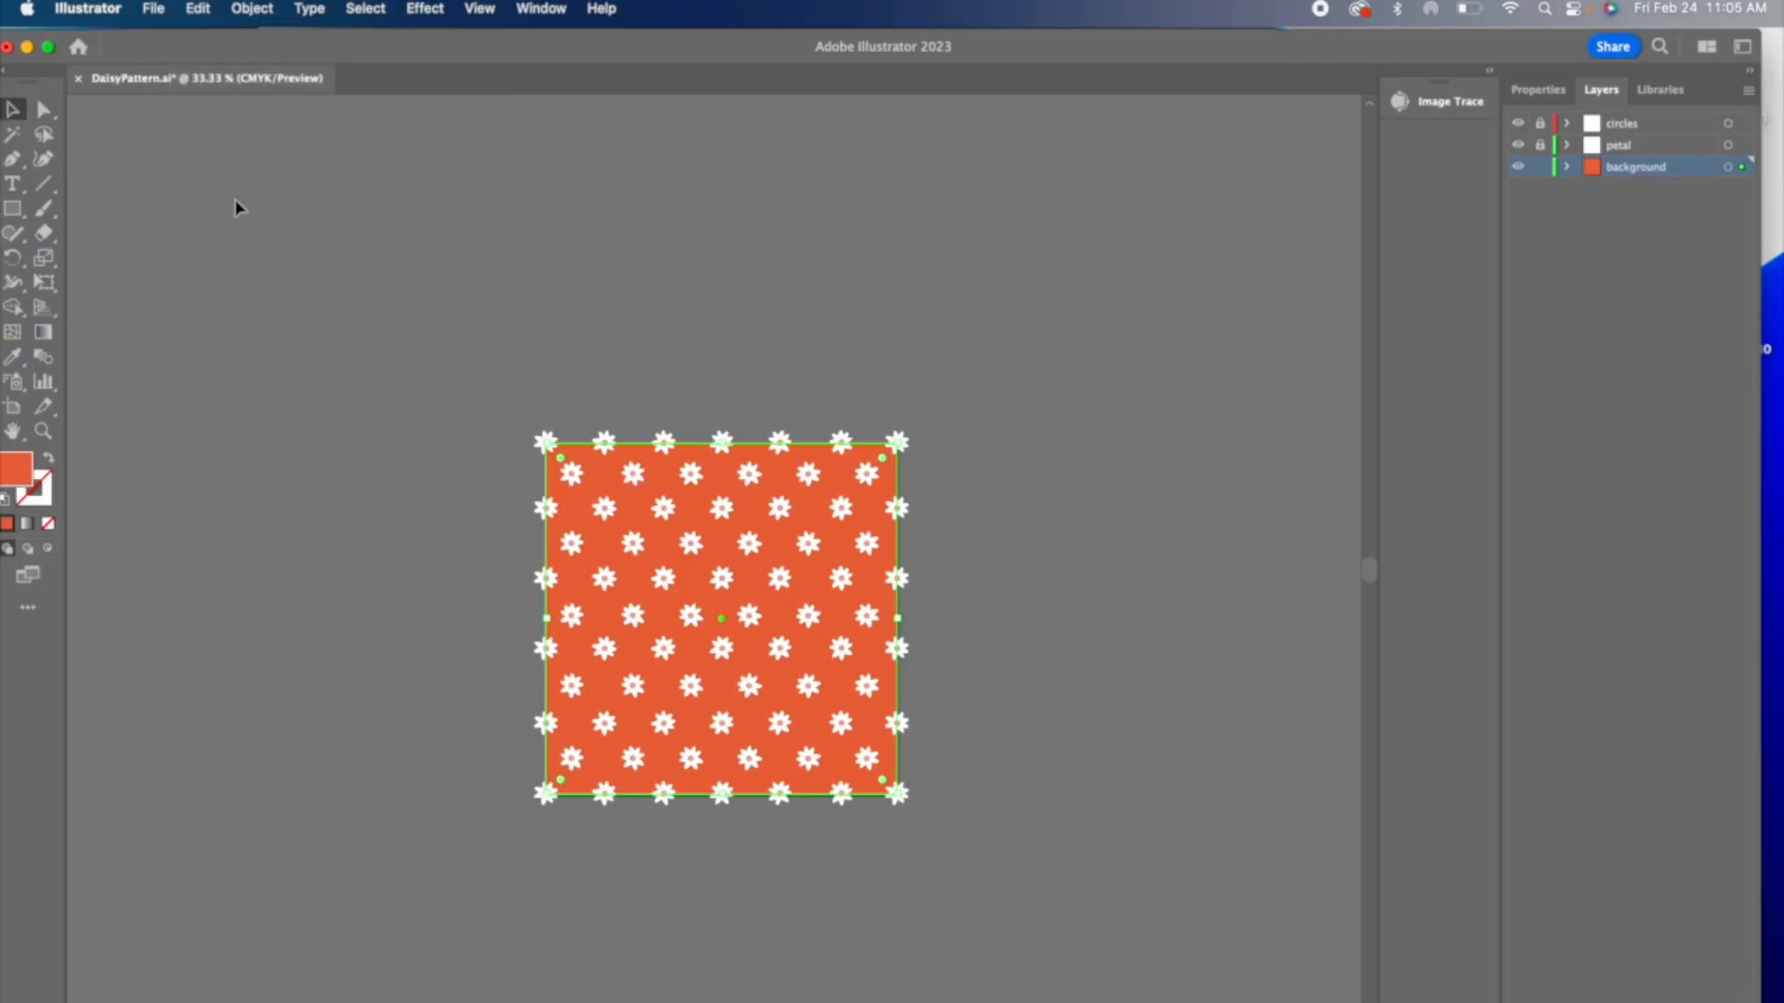
pyautogui.click(47, 523)
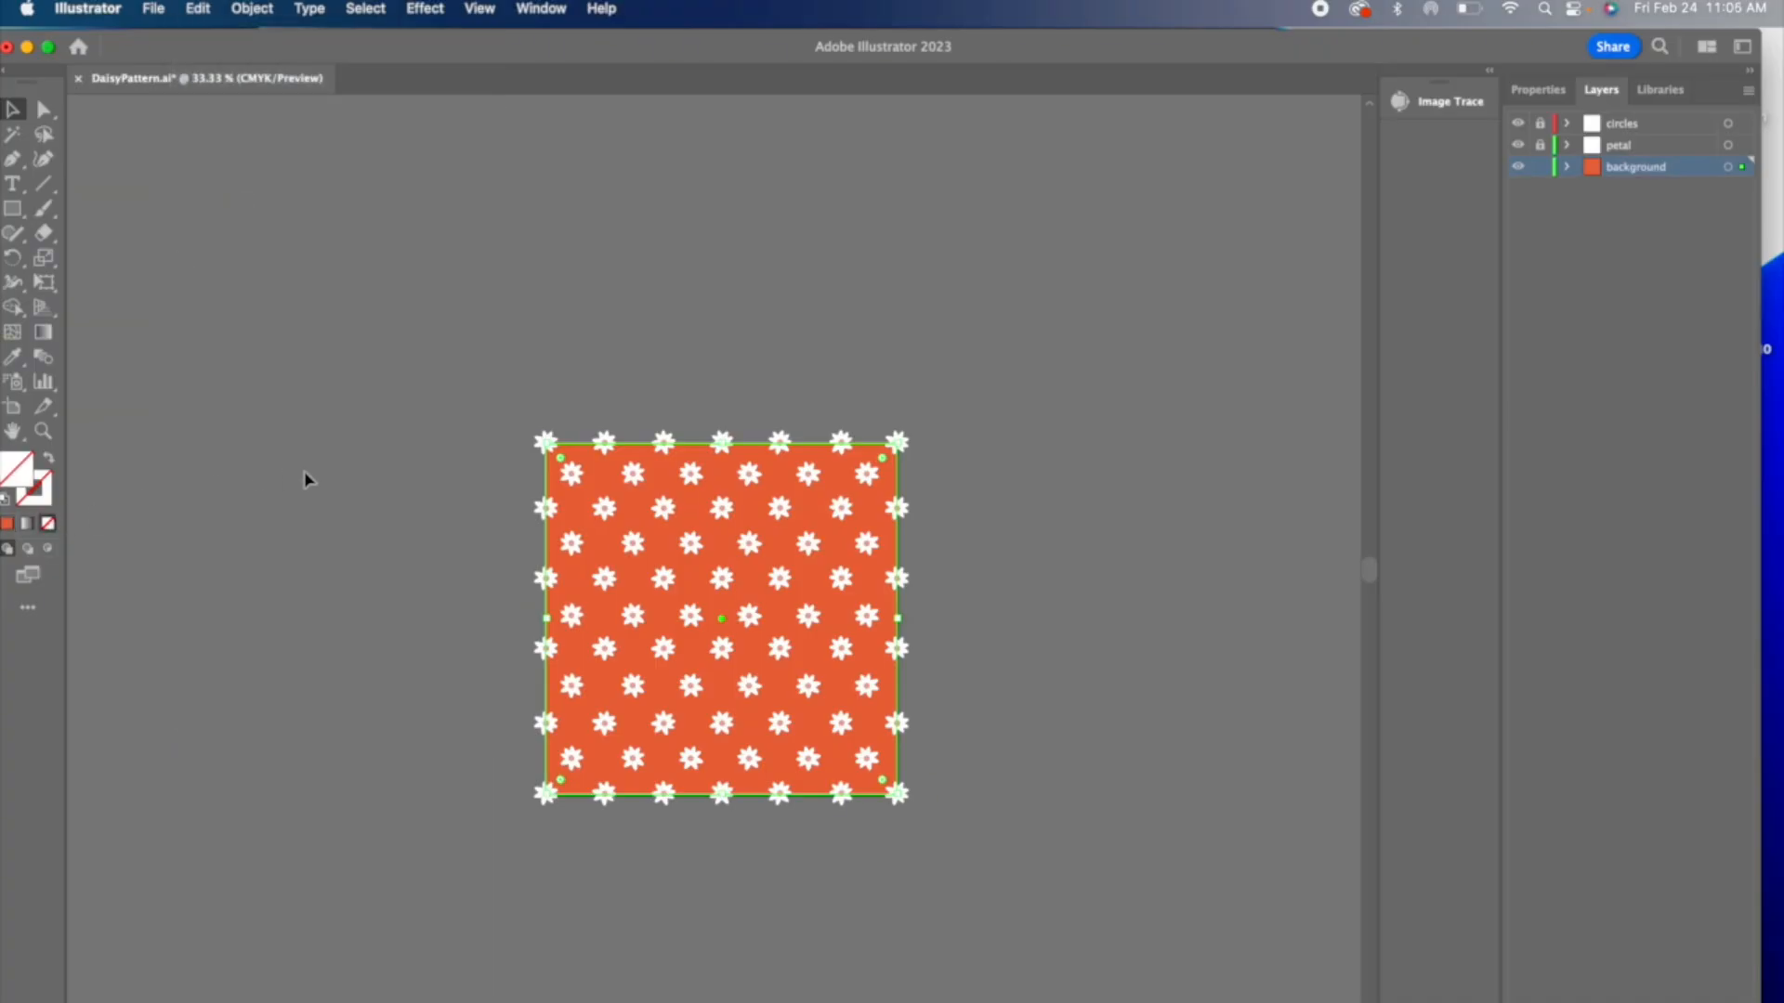
# Step: Move the unfilled square aside from the tile to show its outline, and set its X position to 4 in
pyautogui.moveTo(558, 485); pyautogui.dragTo(471, 487)
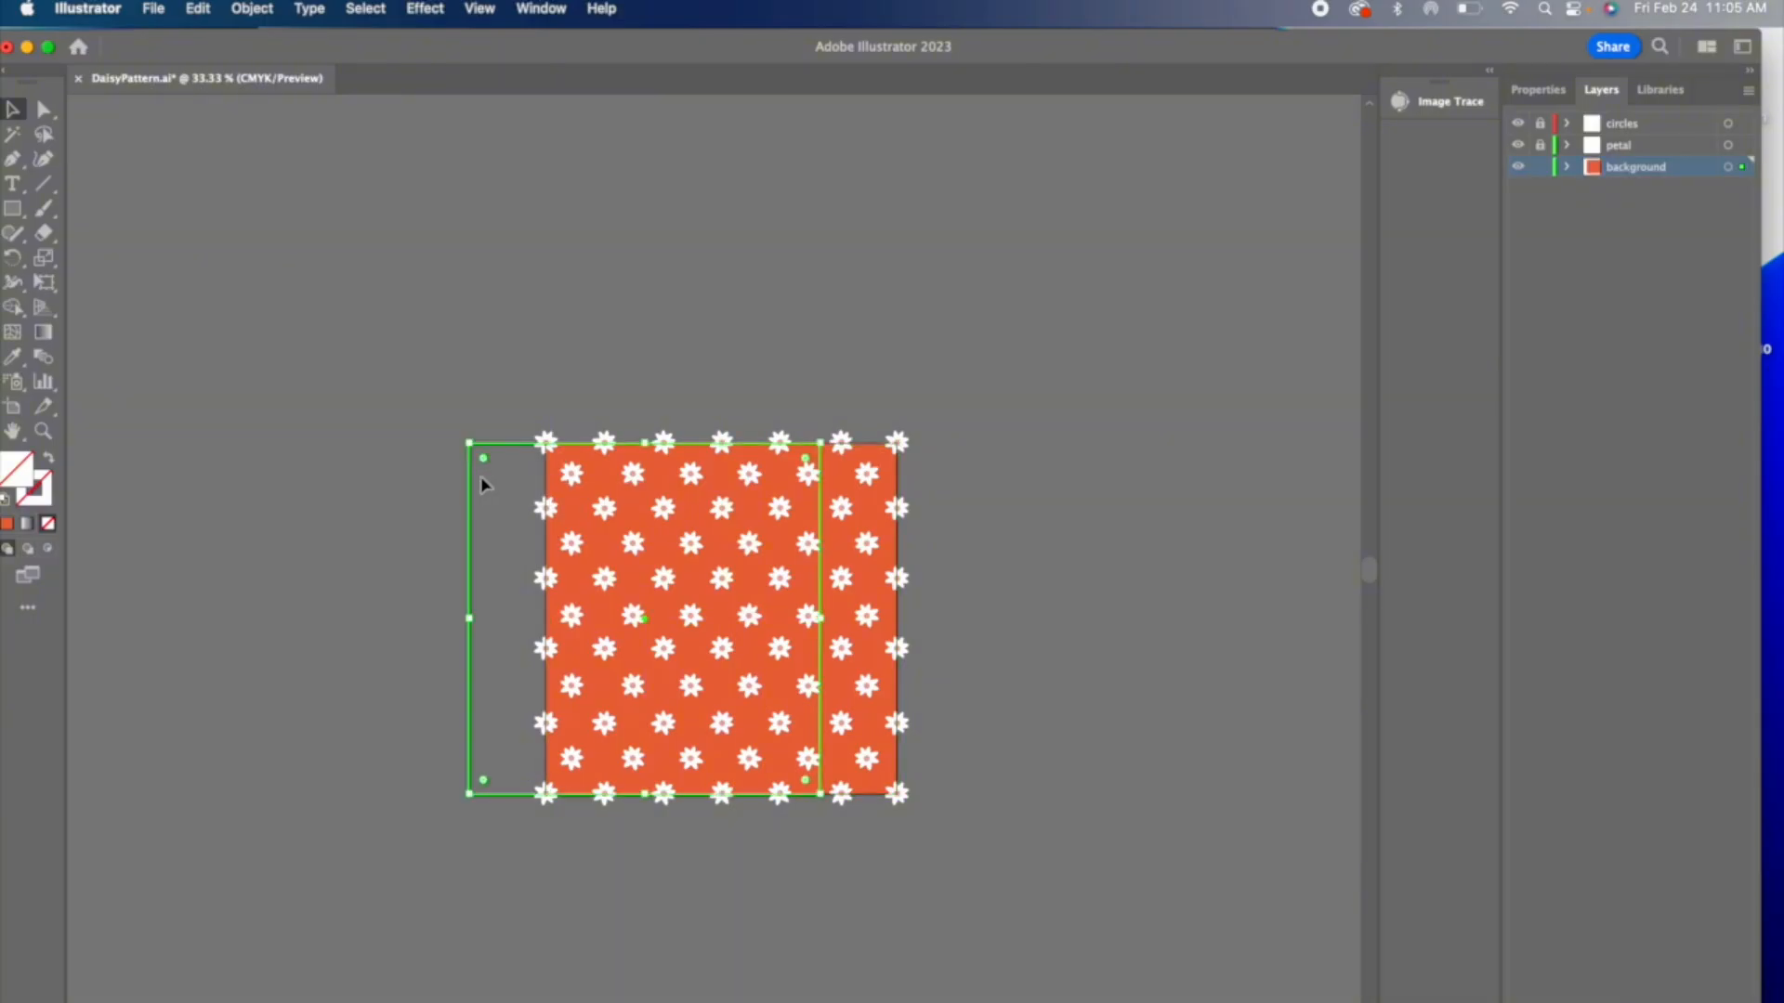
pyautogui.moveTo(482, 484); pyautogui.dragTo(491, 484)
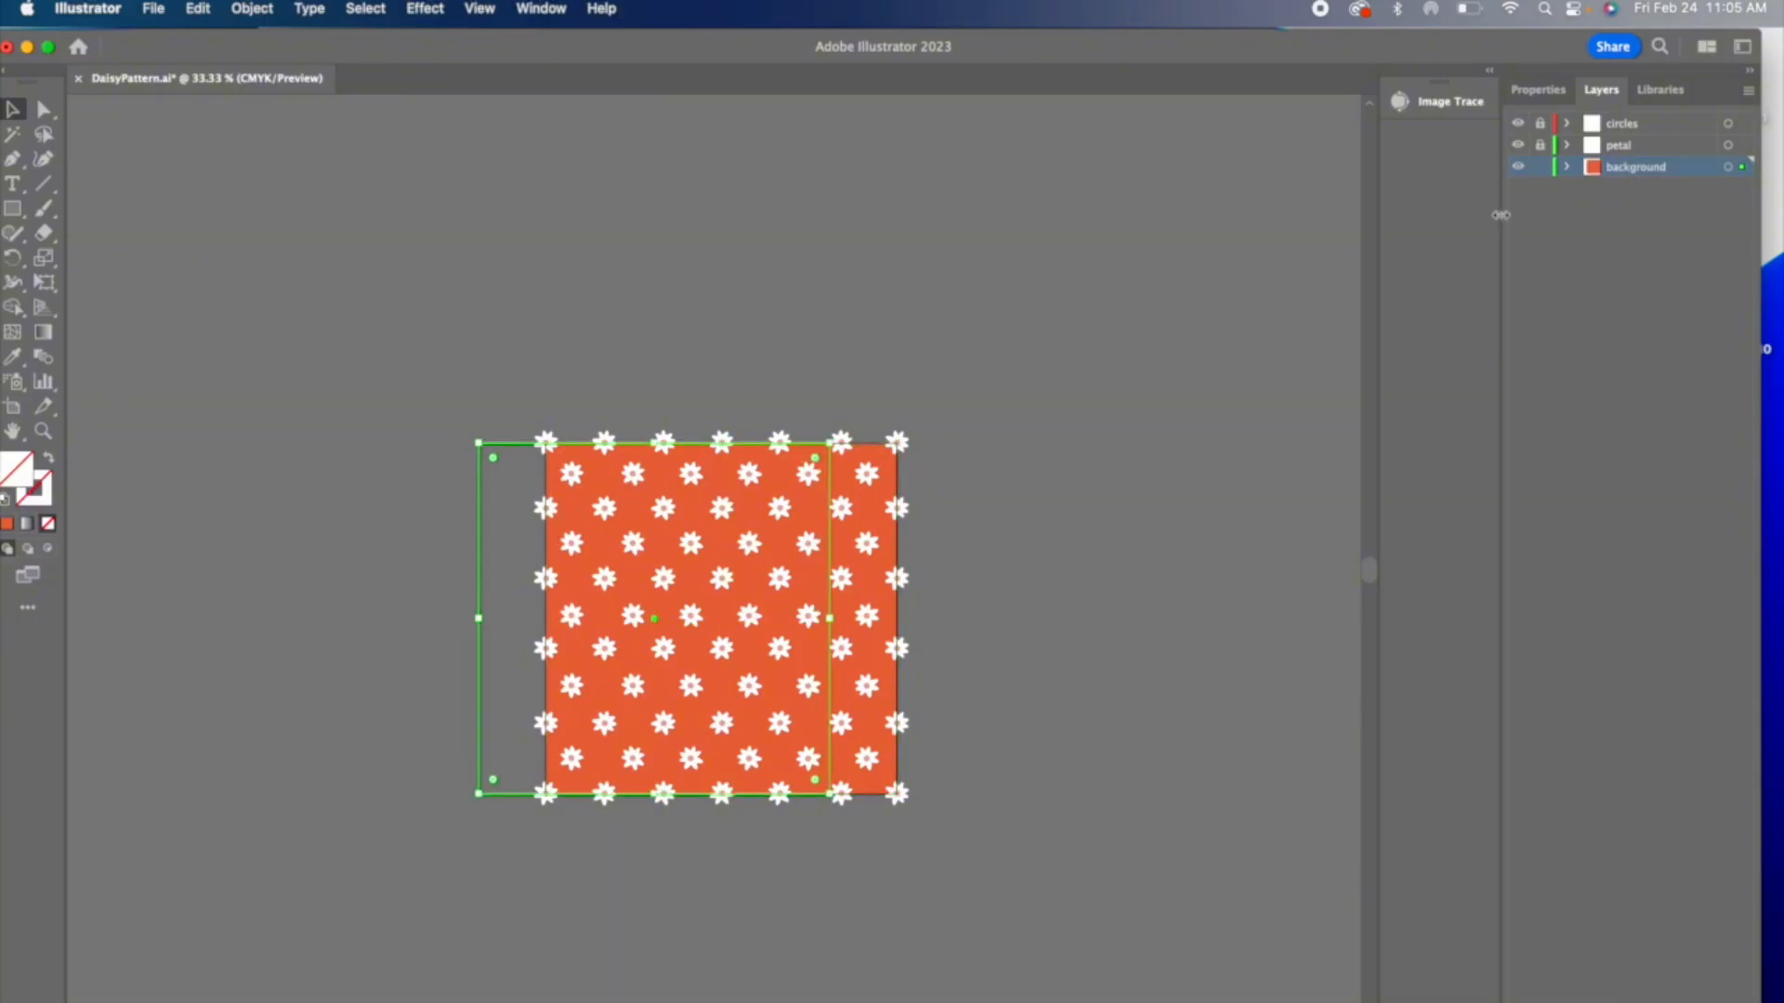
pyautogui.click(1537, 89)
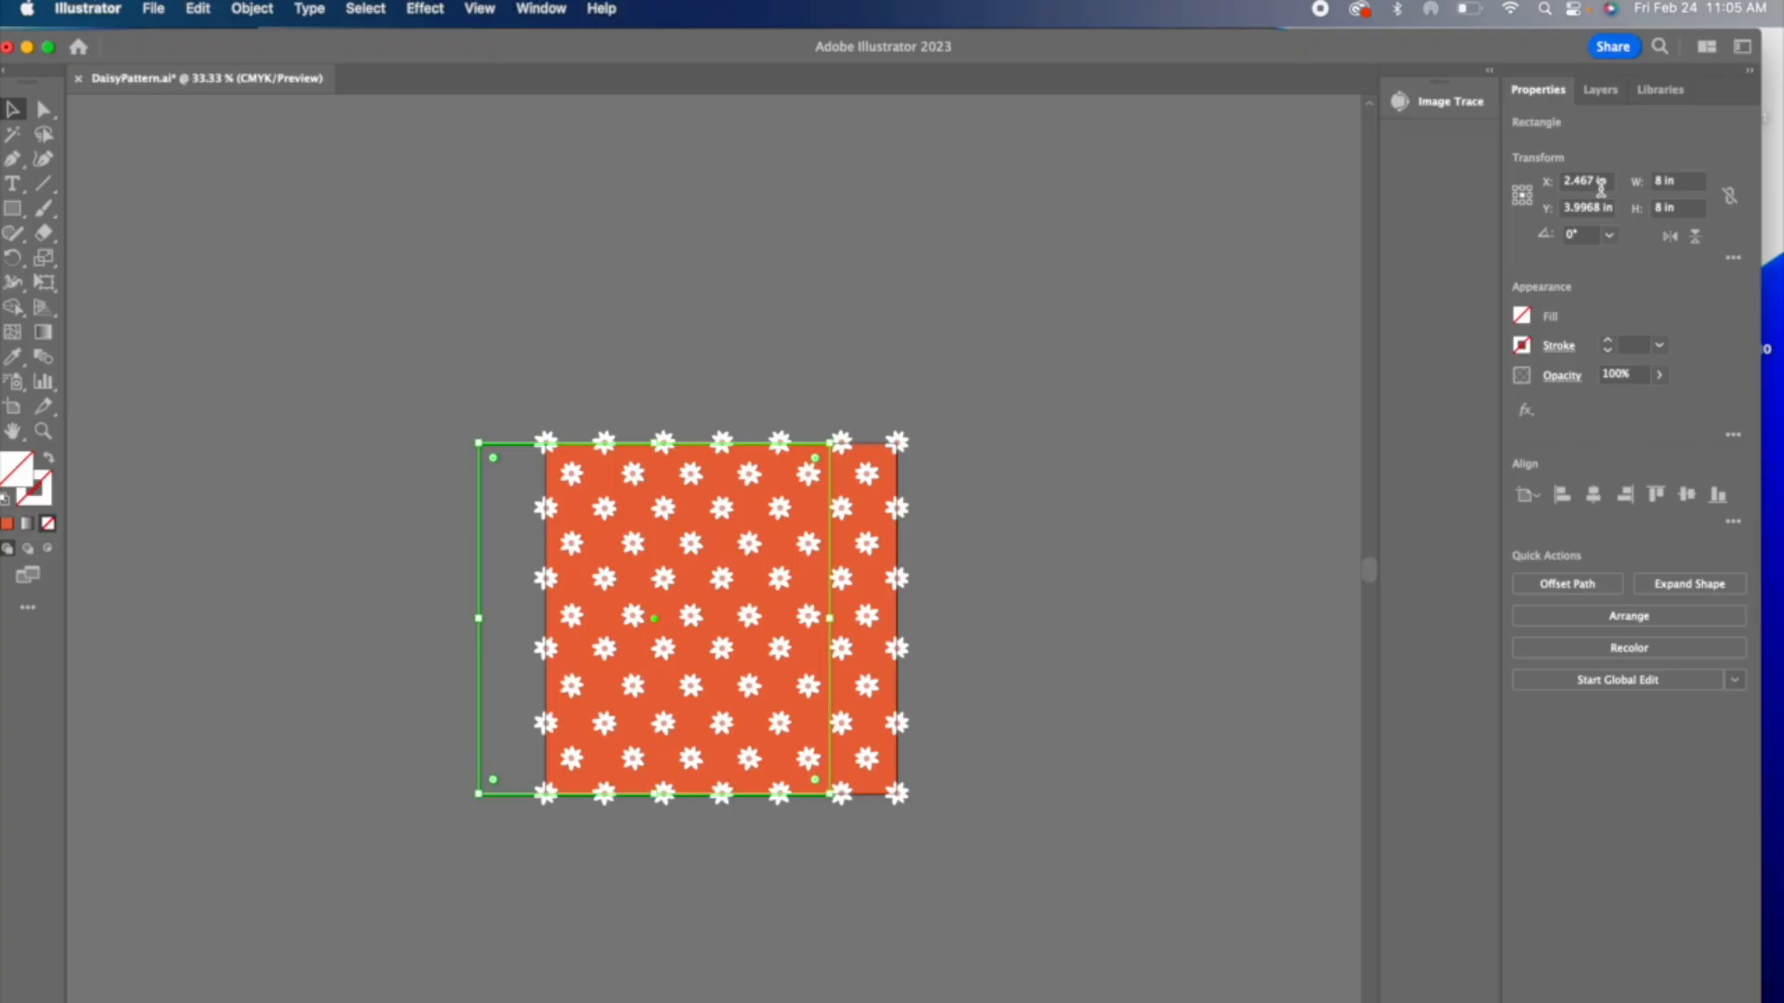
pyautogui.doubleClick(1601, 182)
pyautogui.write('4')
pyautogui.press('Tab')
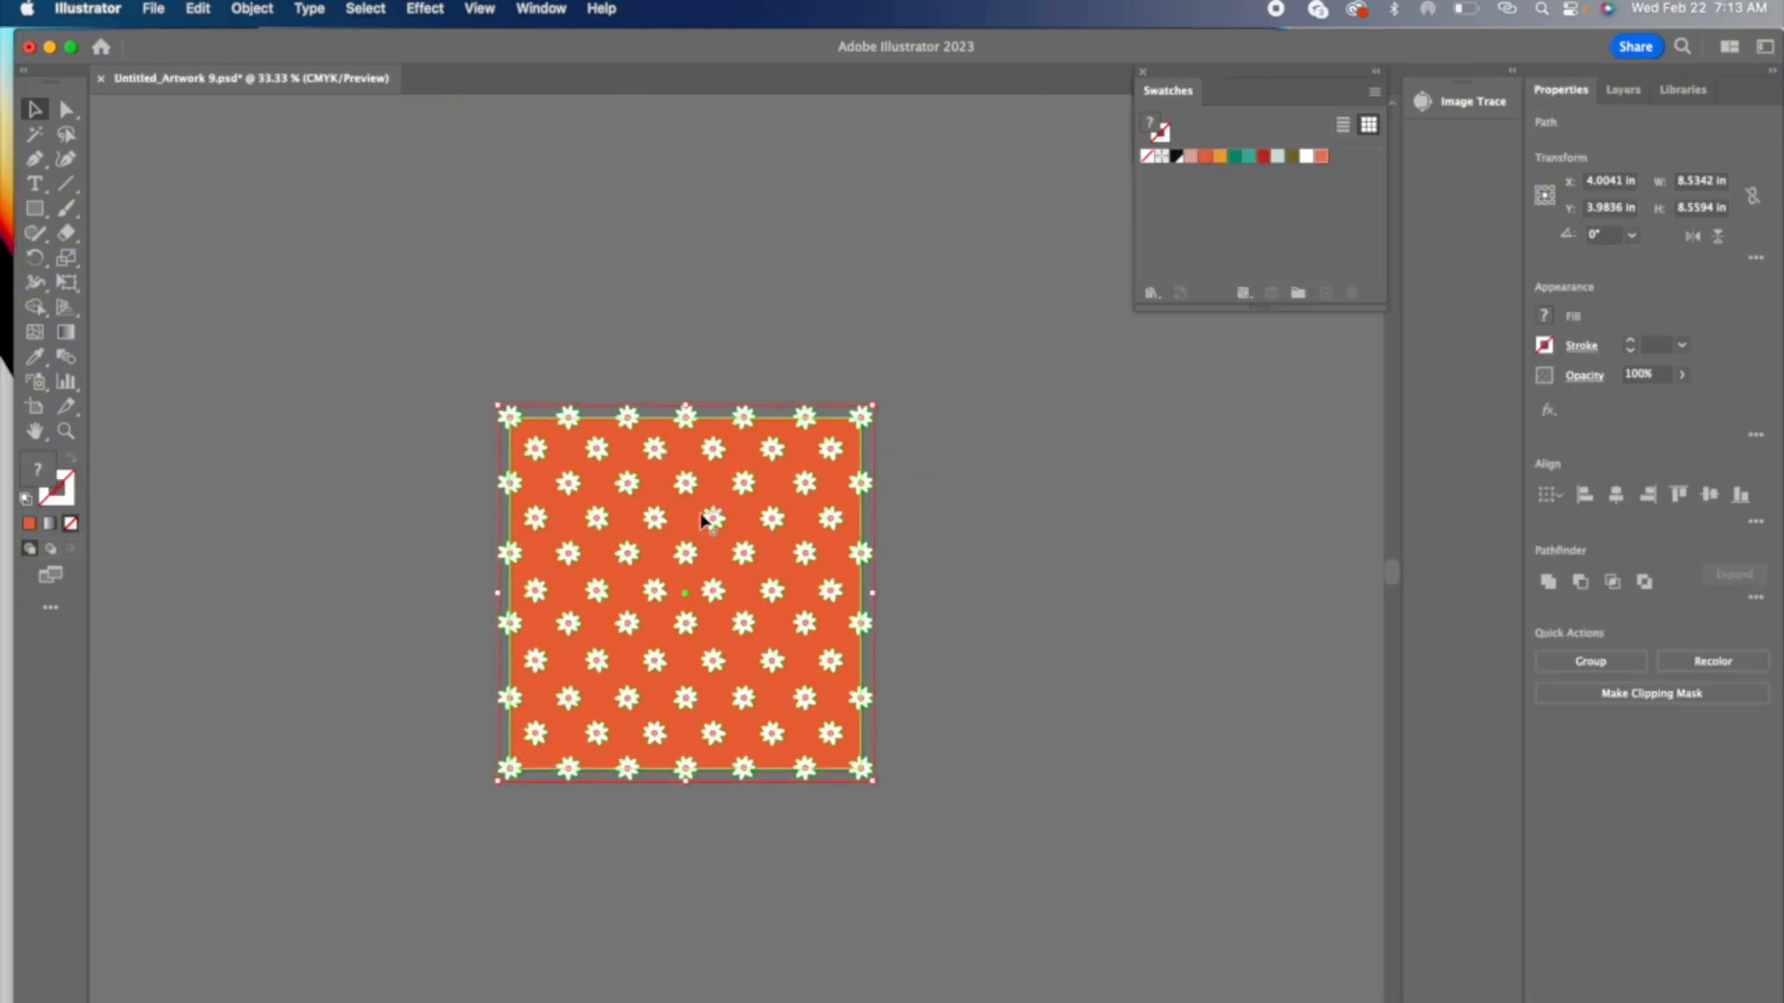
# Step: Save the selected tile artwork as a pattern swatch and fill a new square about 15.2 in wide beside the tile with it
pyautogui.moveTo(701, 581); pyautogui.dragTo(1251, 220)
pyautogui.click(347, 199)
pyautogui.press('m')
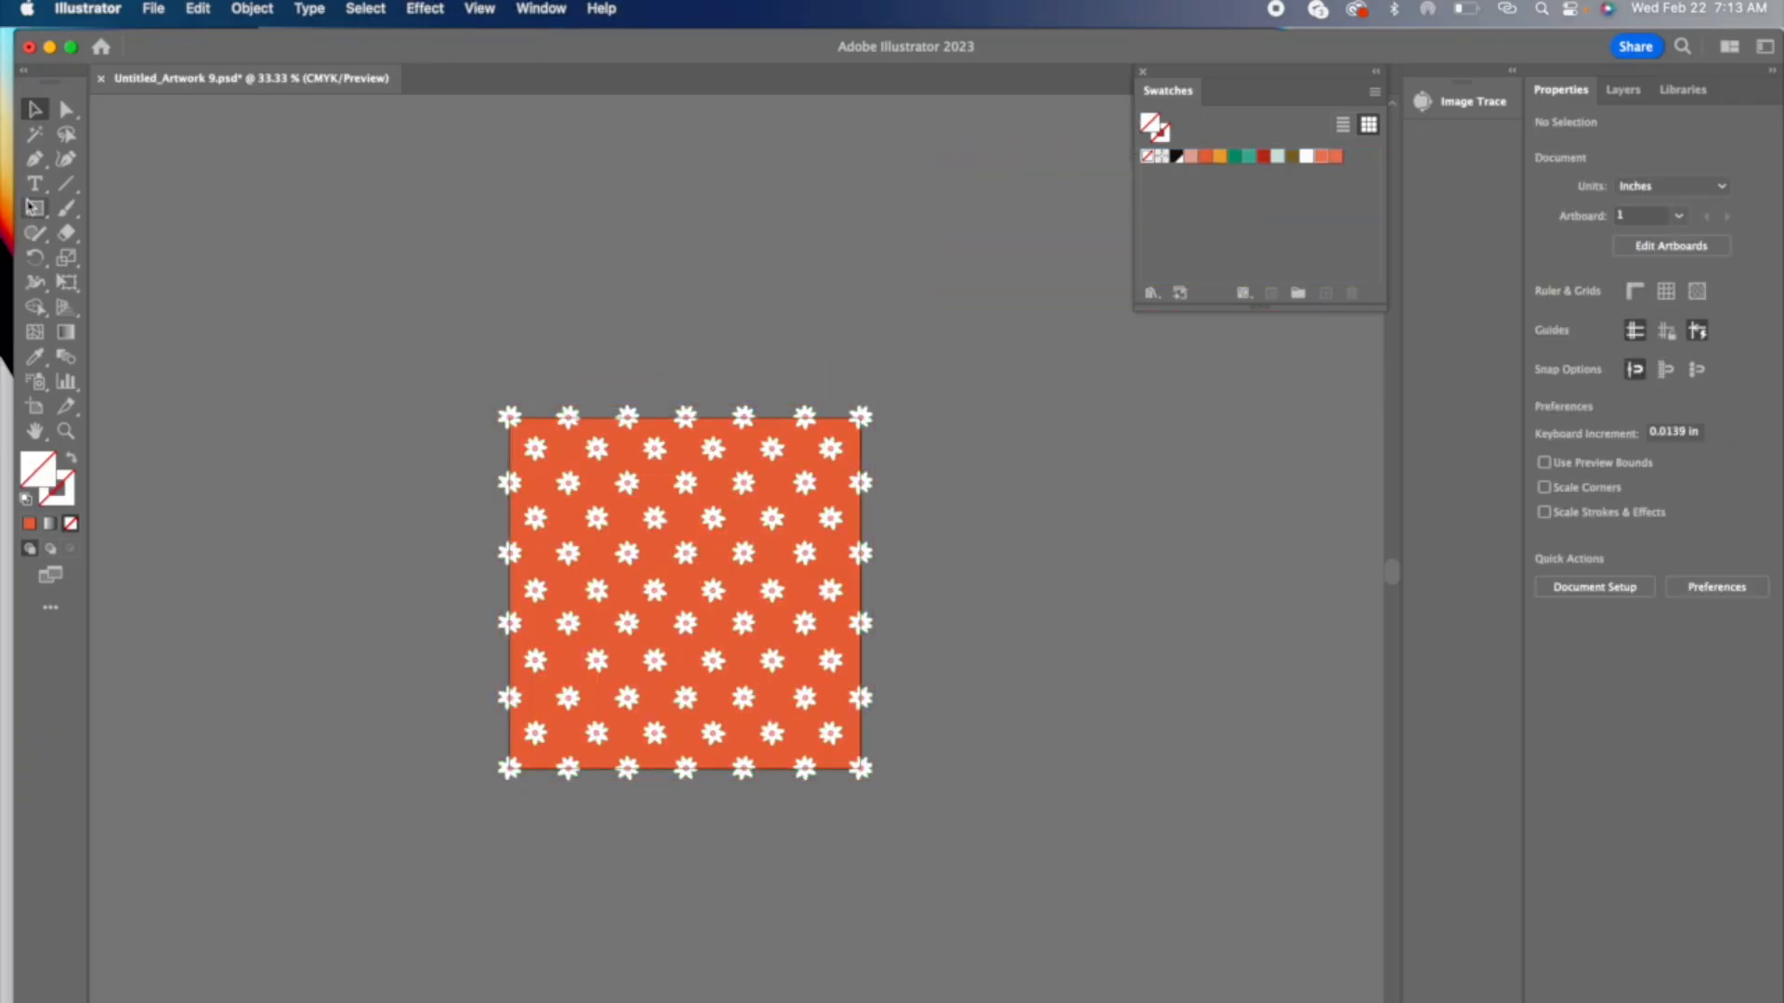
pyautogui.hscroll(-5, 499, 397)
pyautogui.moveTo(260, 238); pyautogui.dragTo(925, 906)
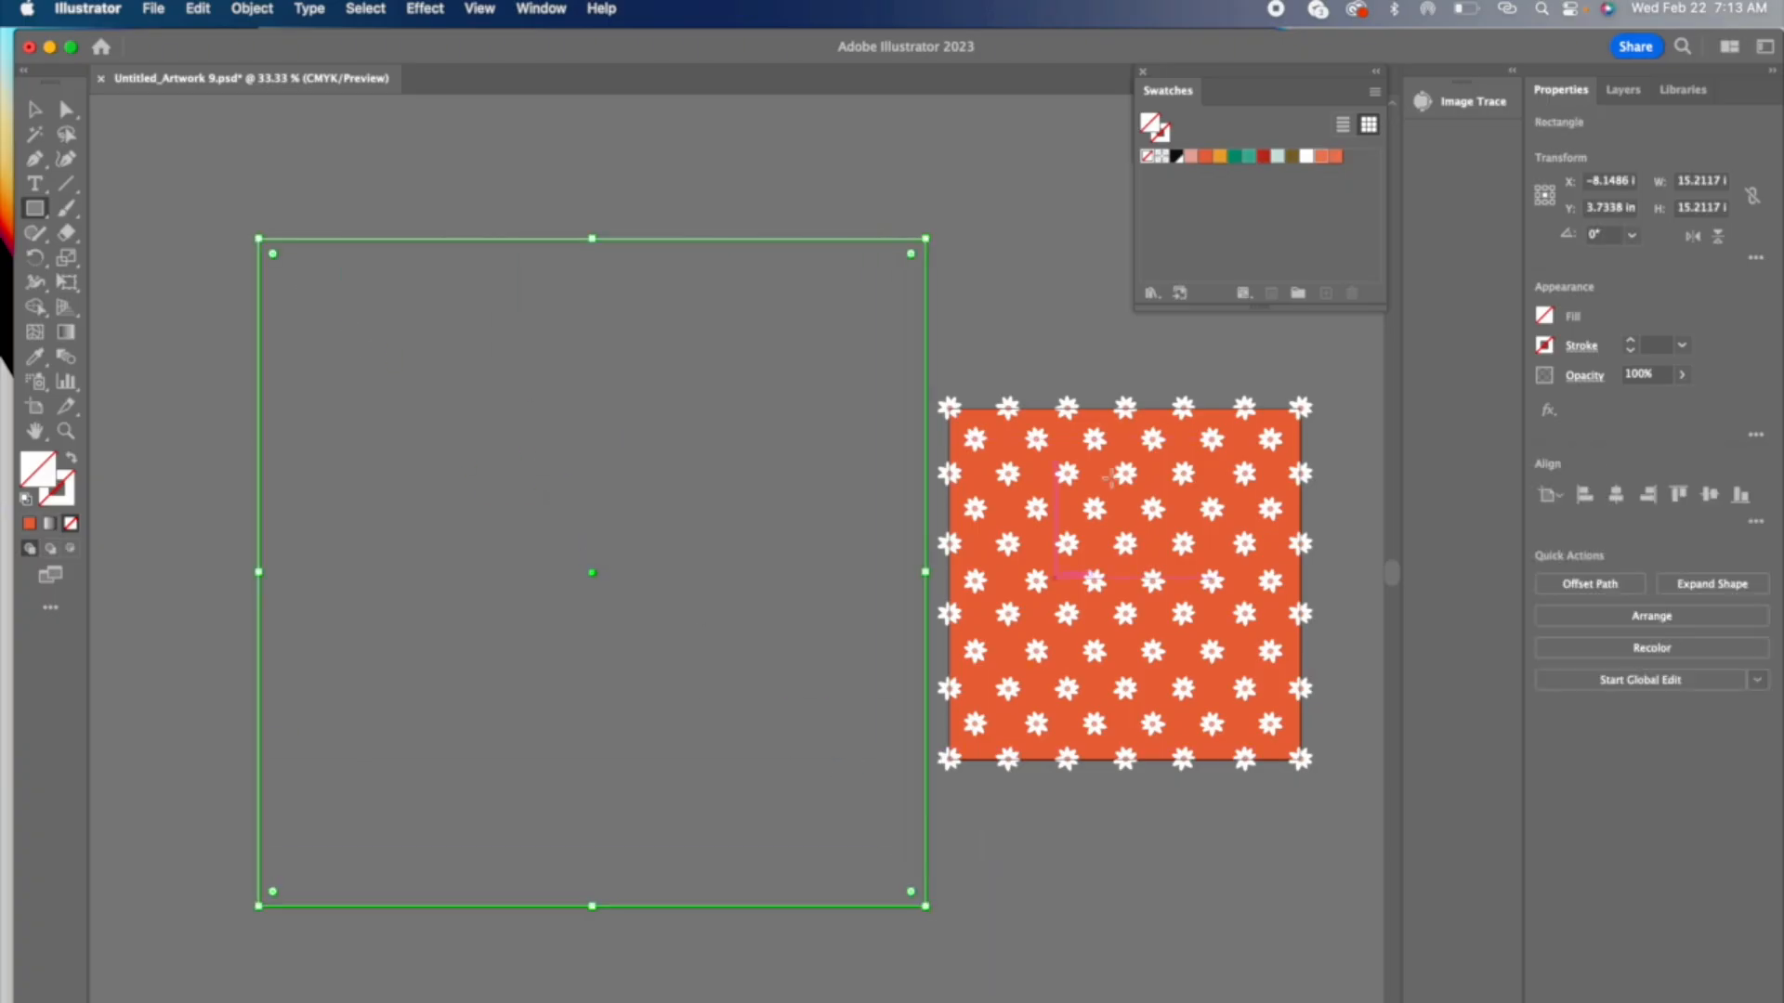
pyautogui.click(1335, 157)
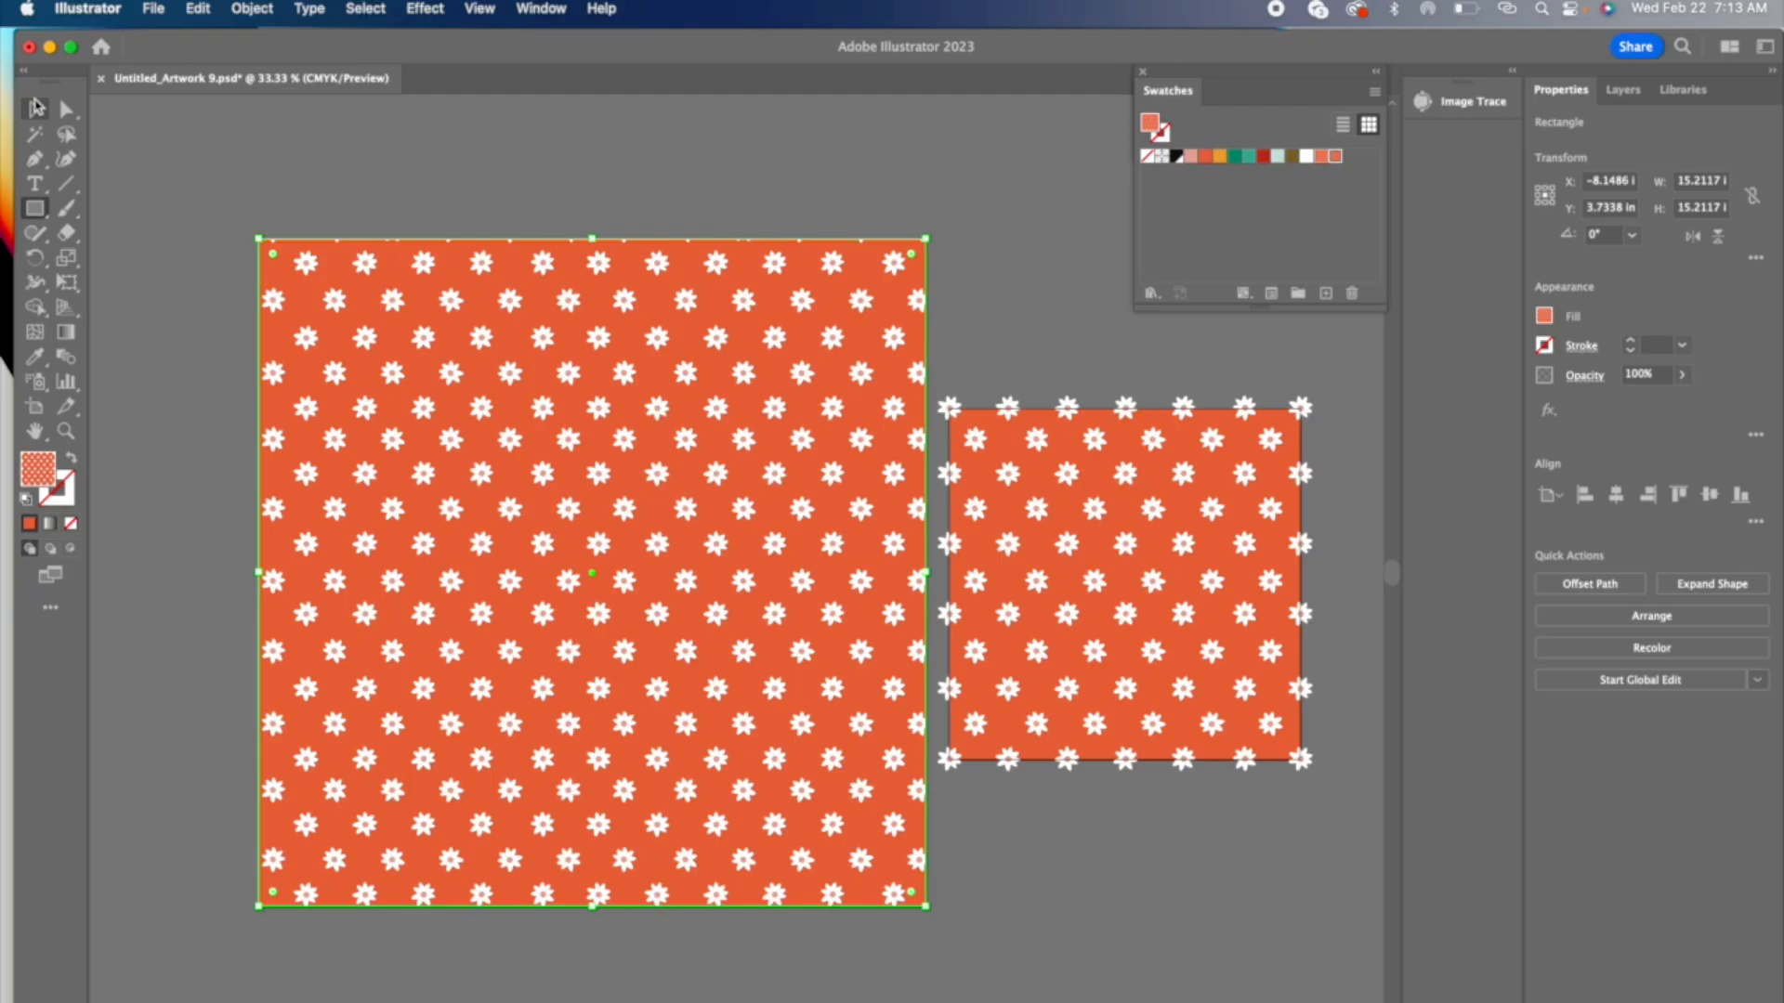
pyautogui.click(36, 108)
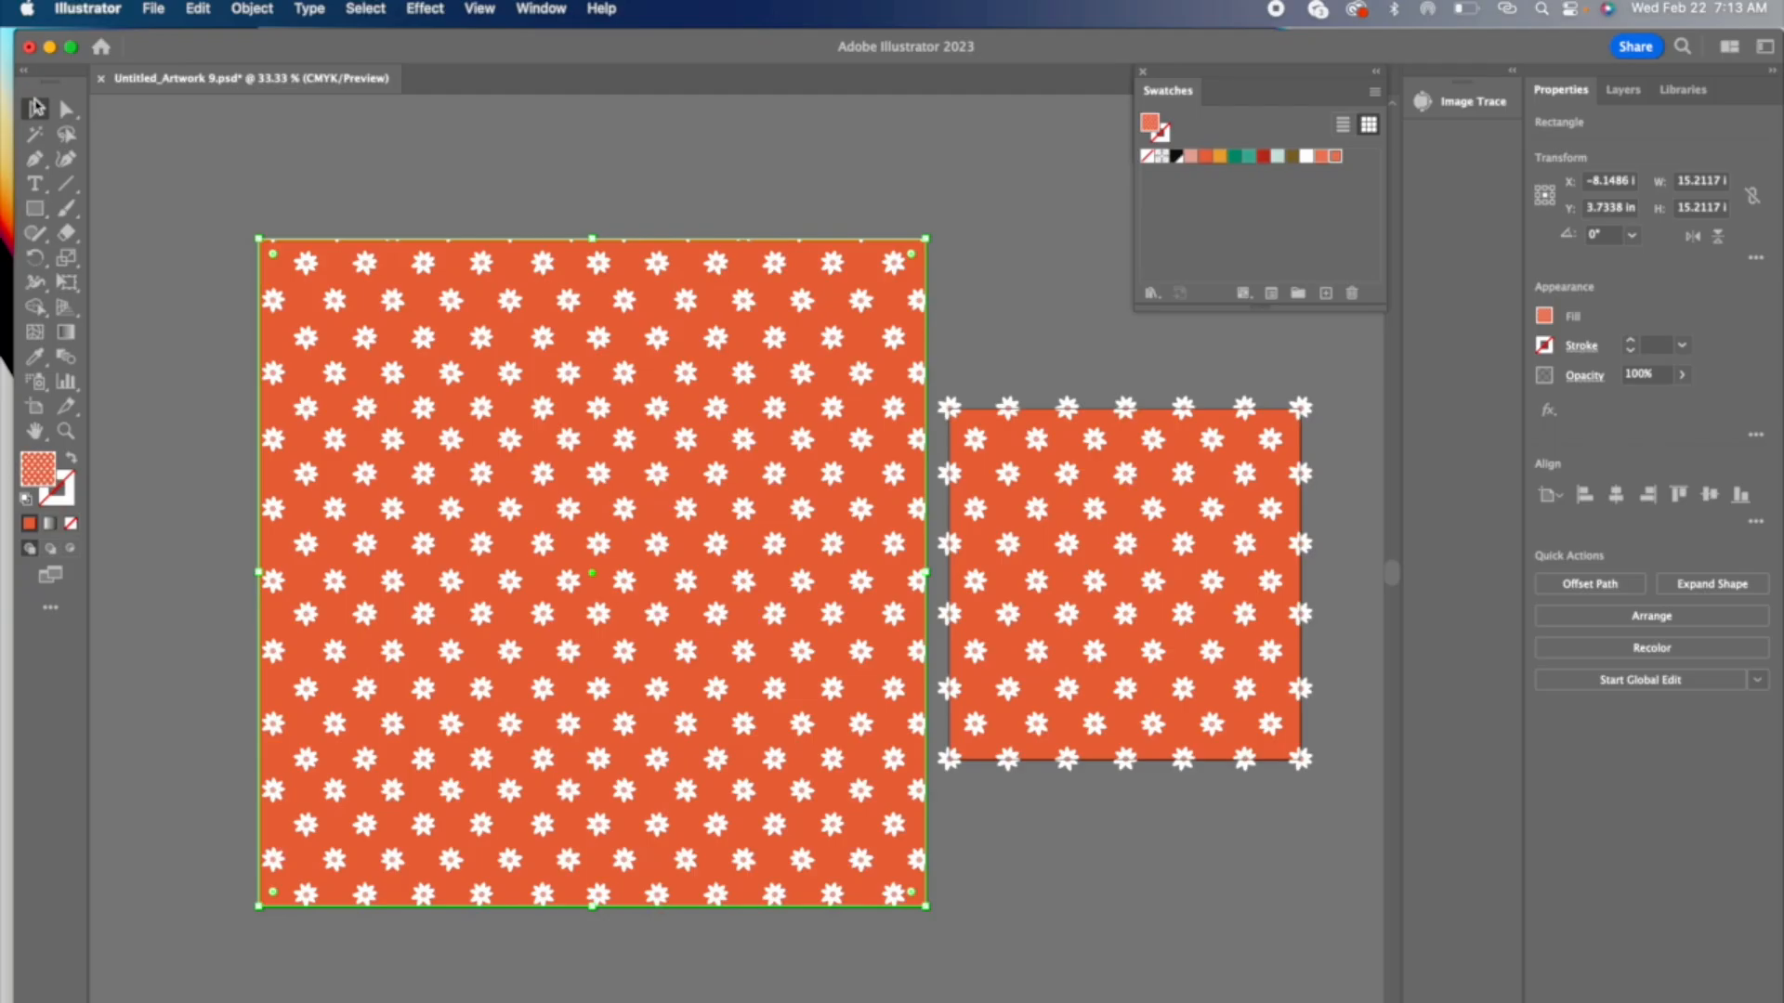
pyautogui.click(327, 174)
pyautogui.hscroll(5, 340, 185)
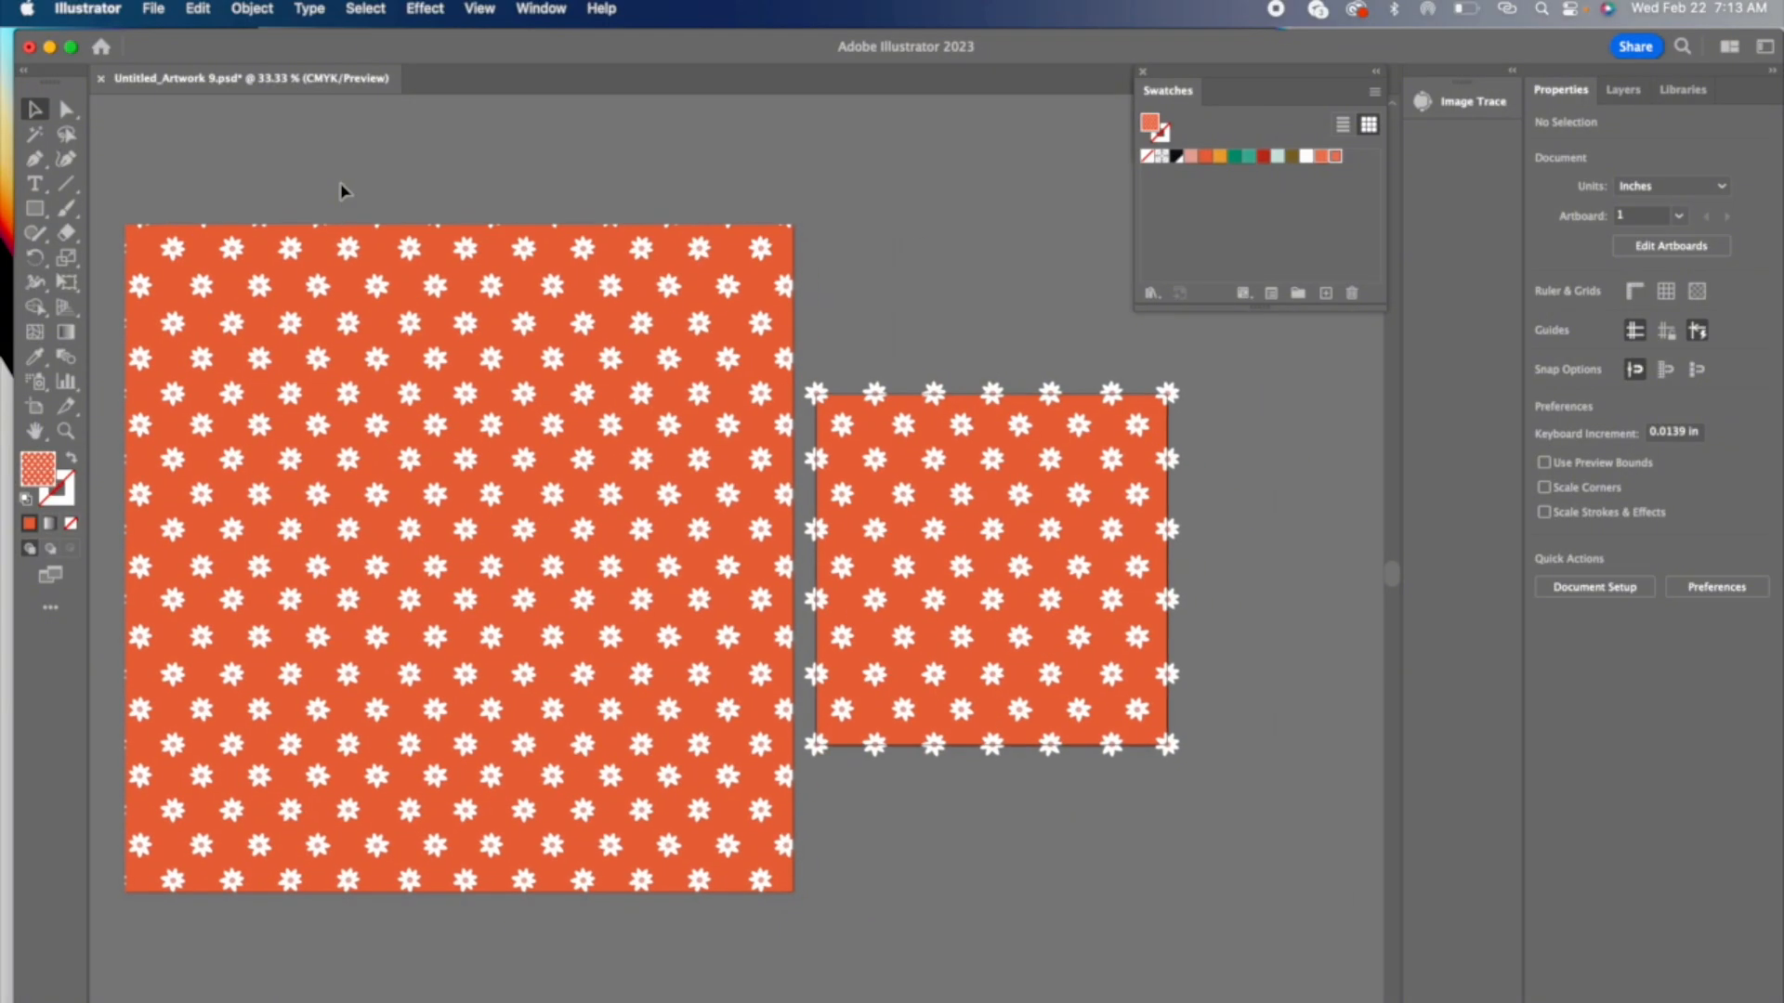
# Step: Save the daisy pattern document with Save As
pyautogui.click(153, 8)
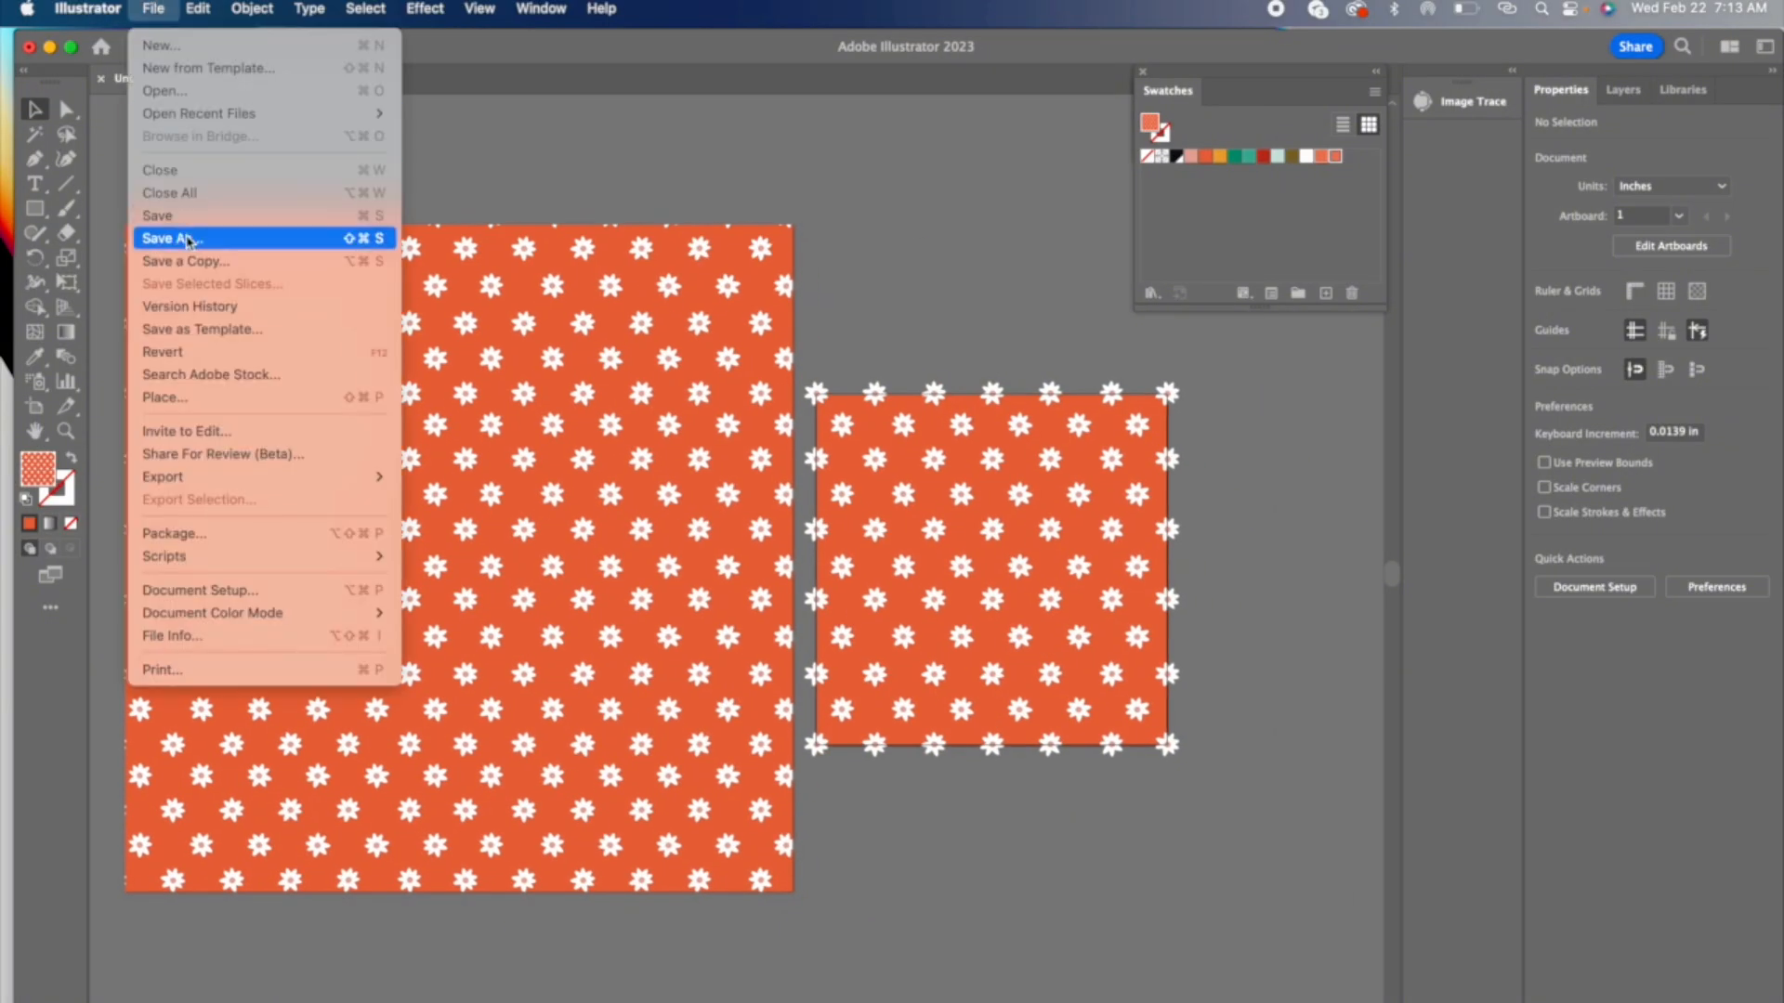